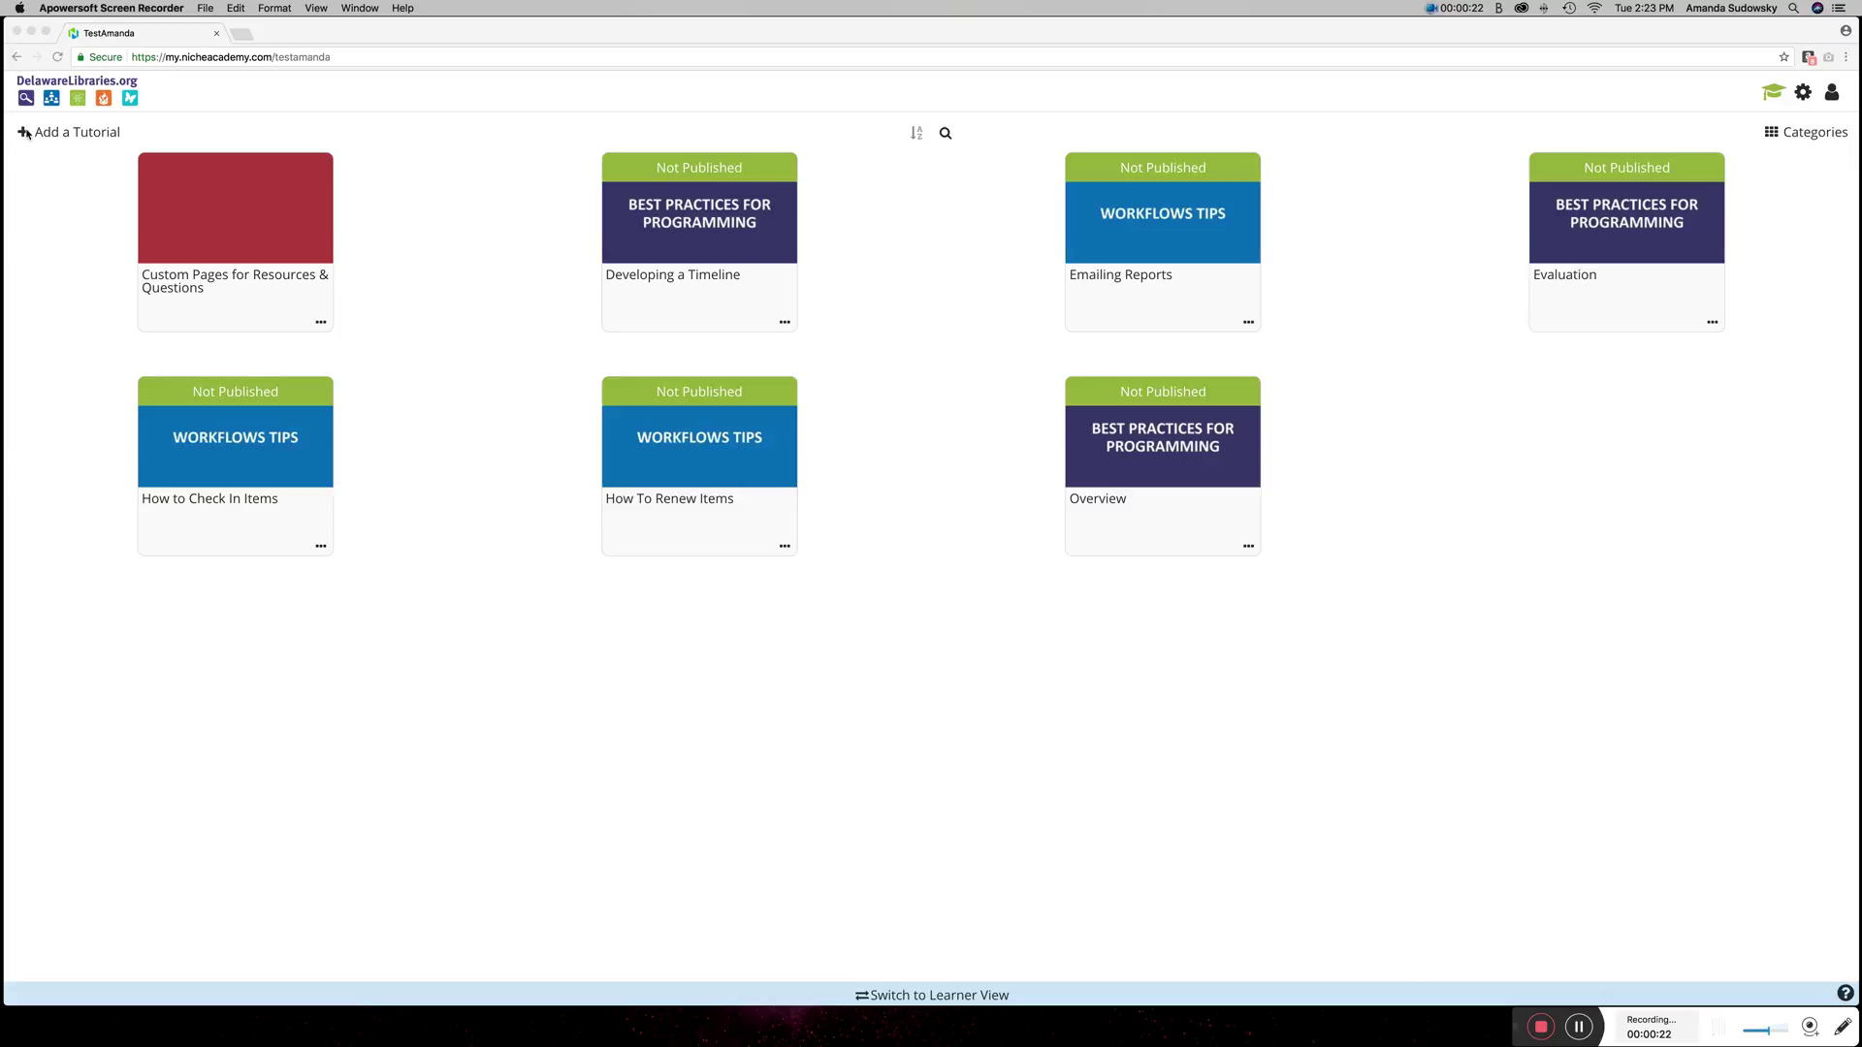
# Step: Create a new tutorial from scratch and rename it "Hello World"
pyautogui.click(78, 136)
pyautogui.click(82, 140)
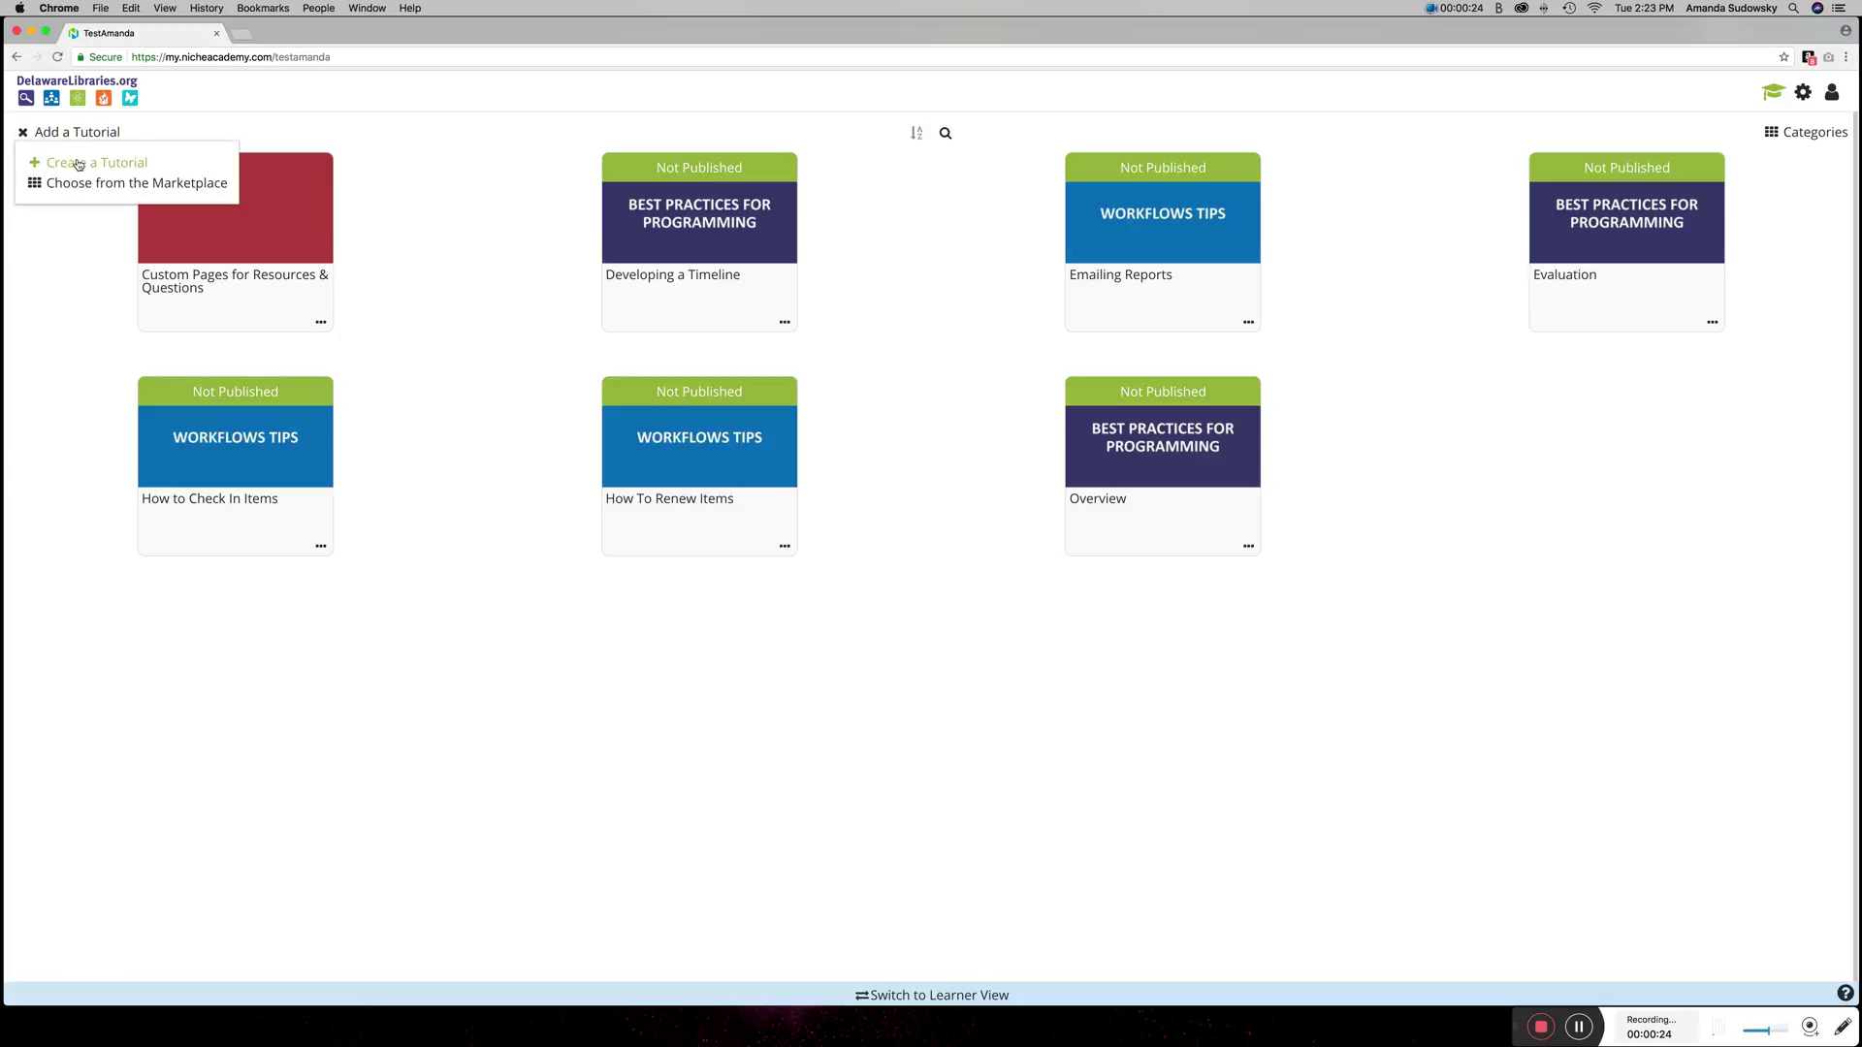
pyautogui.click(79, 162)
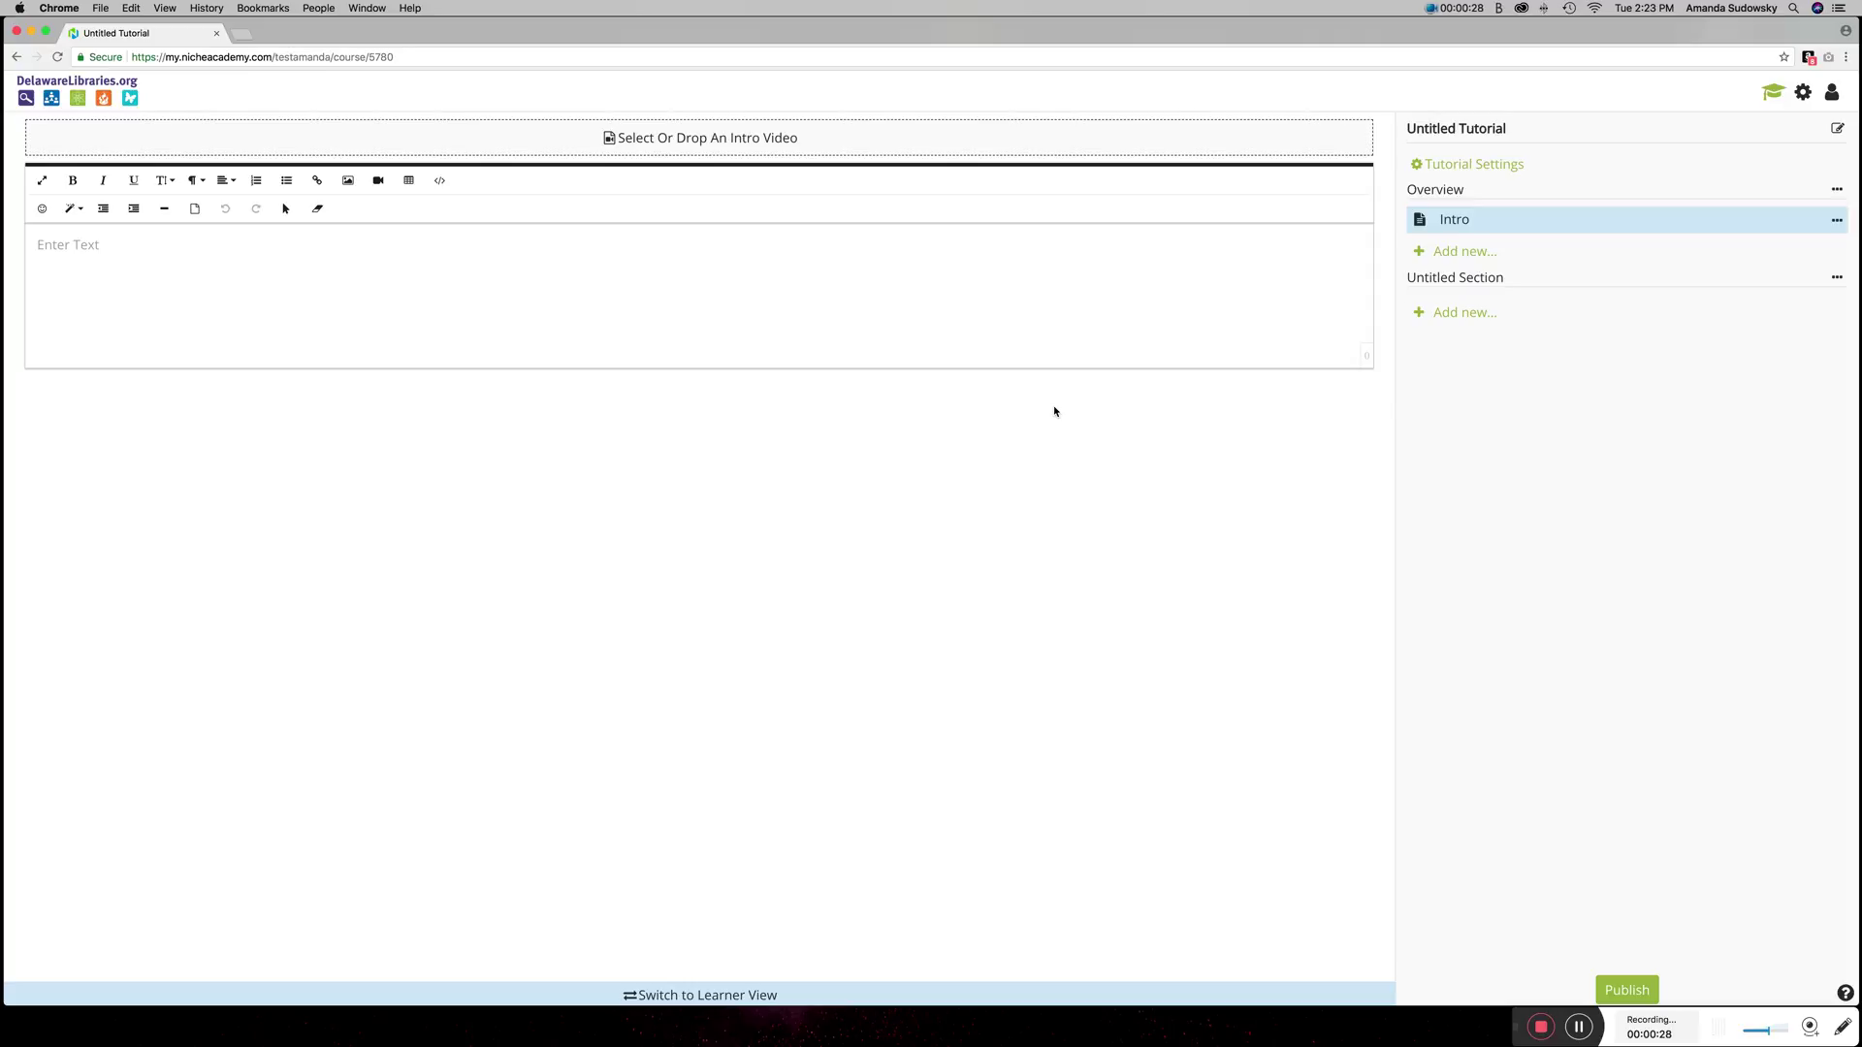
pyautogui.click(1837, 128)
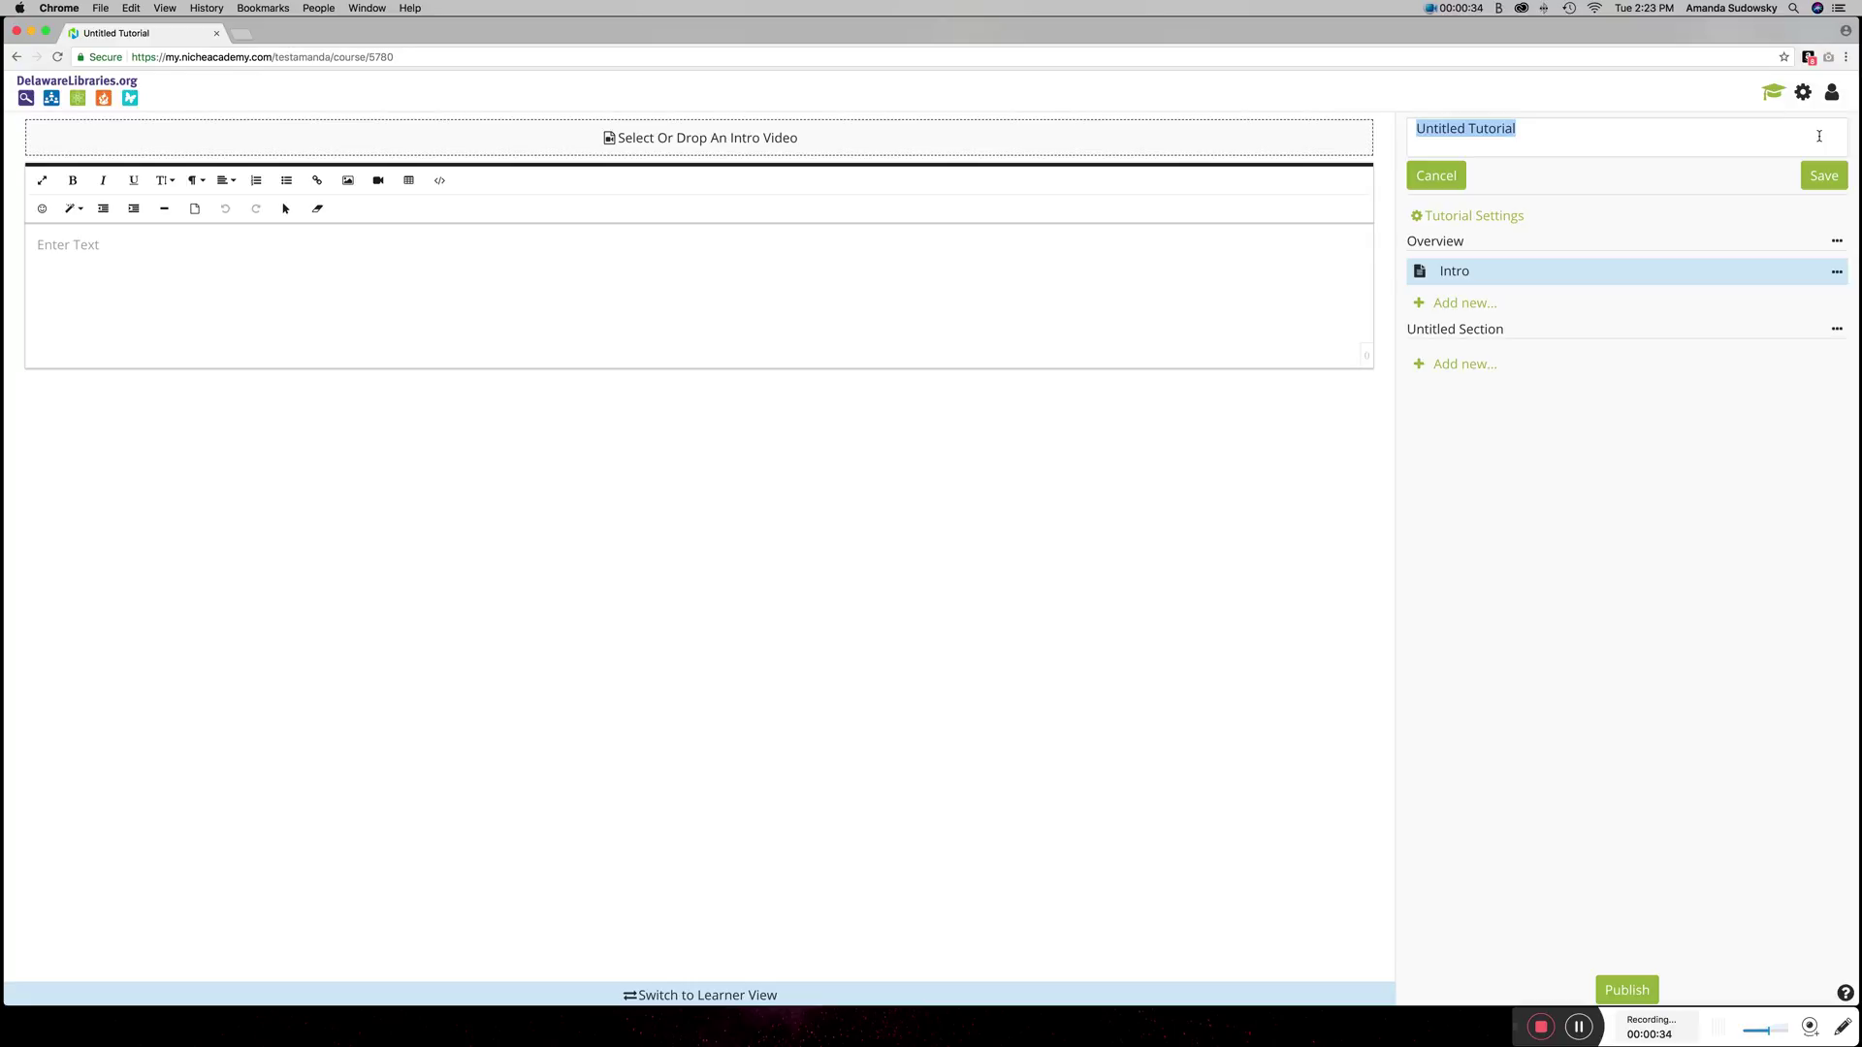
pyautogui.write('Hello Qo')
pyautogui.press('BackSpace')
pyautogui.press('BackSpace')
pyautogui.write('Worls')
pyautogui.click(1837, 179)
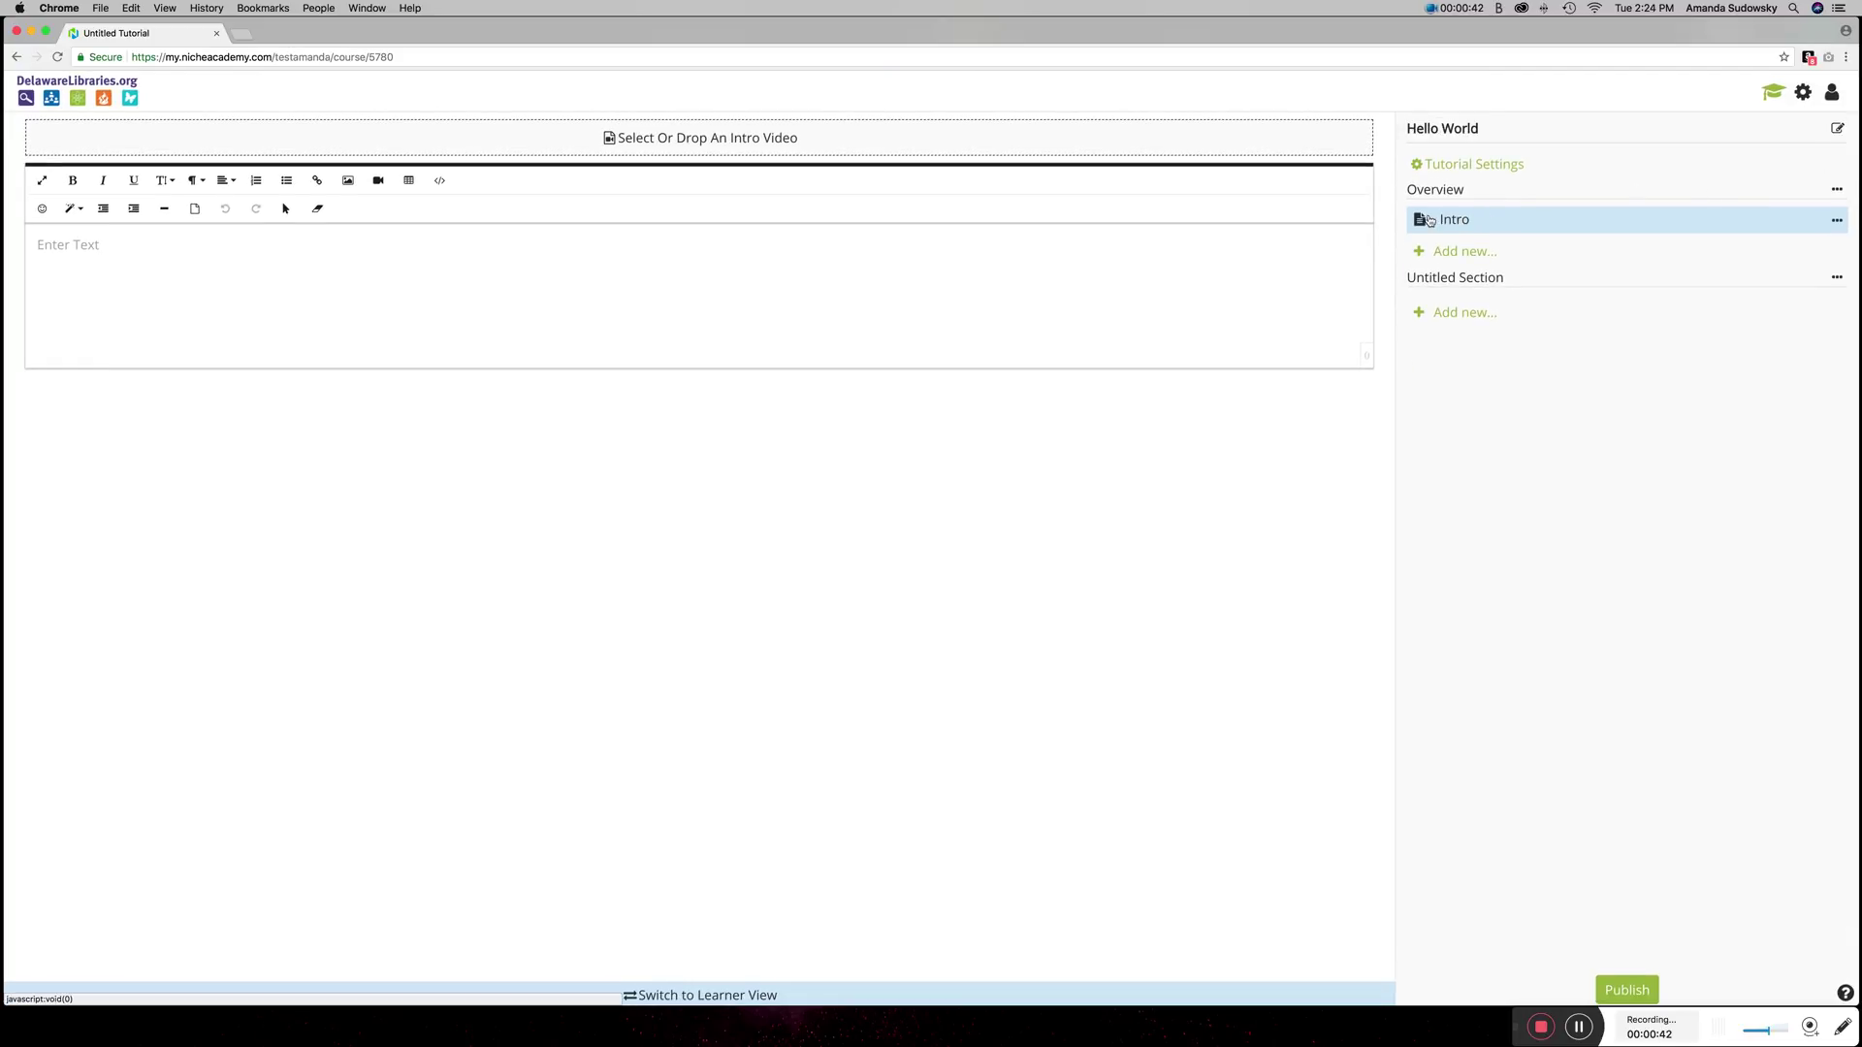
# Step: Rename the Intro page in the Overview section as "Title"
pyautogui.click(1837, 221)
pyautogui.click(1799, 248)
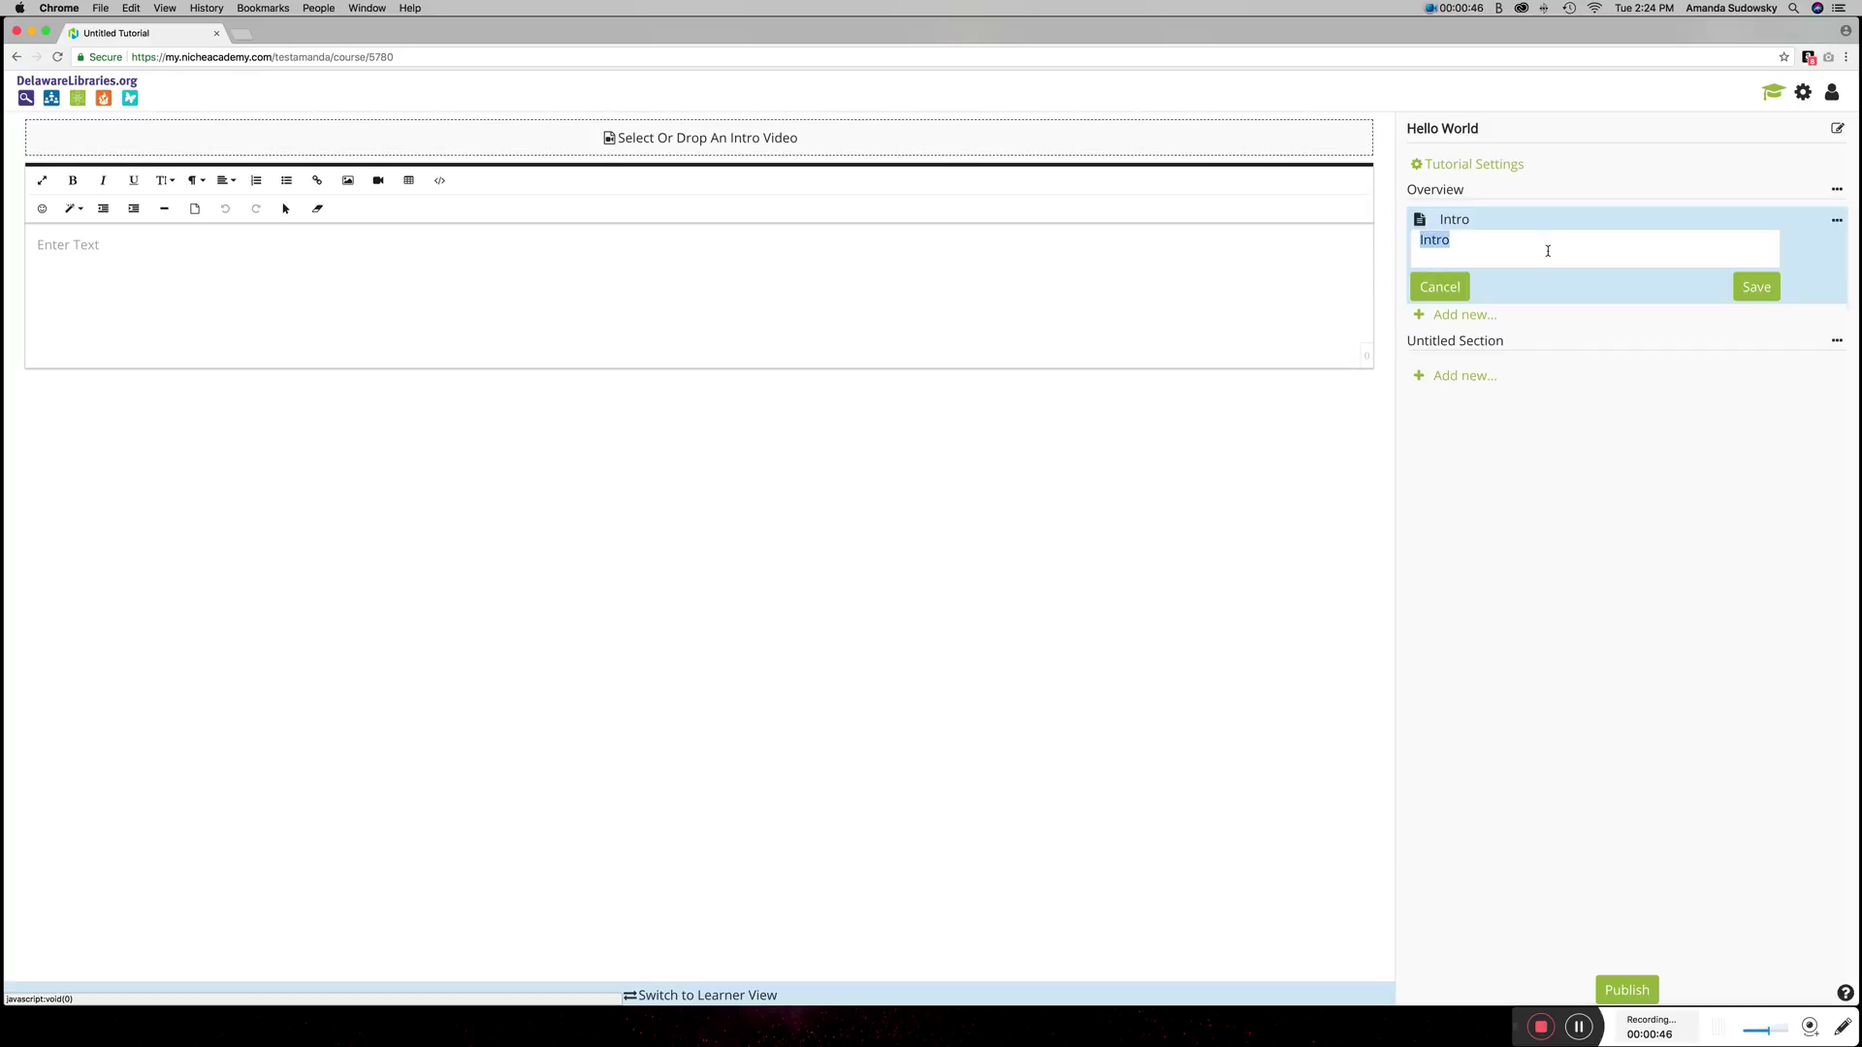
pyautogui.write('T')
pyautogui.write('iti')
pyautogui.write('e')
pyautogui.press('Return')
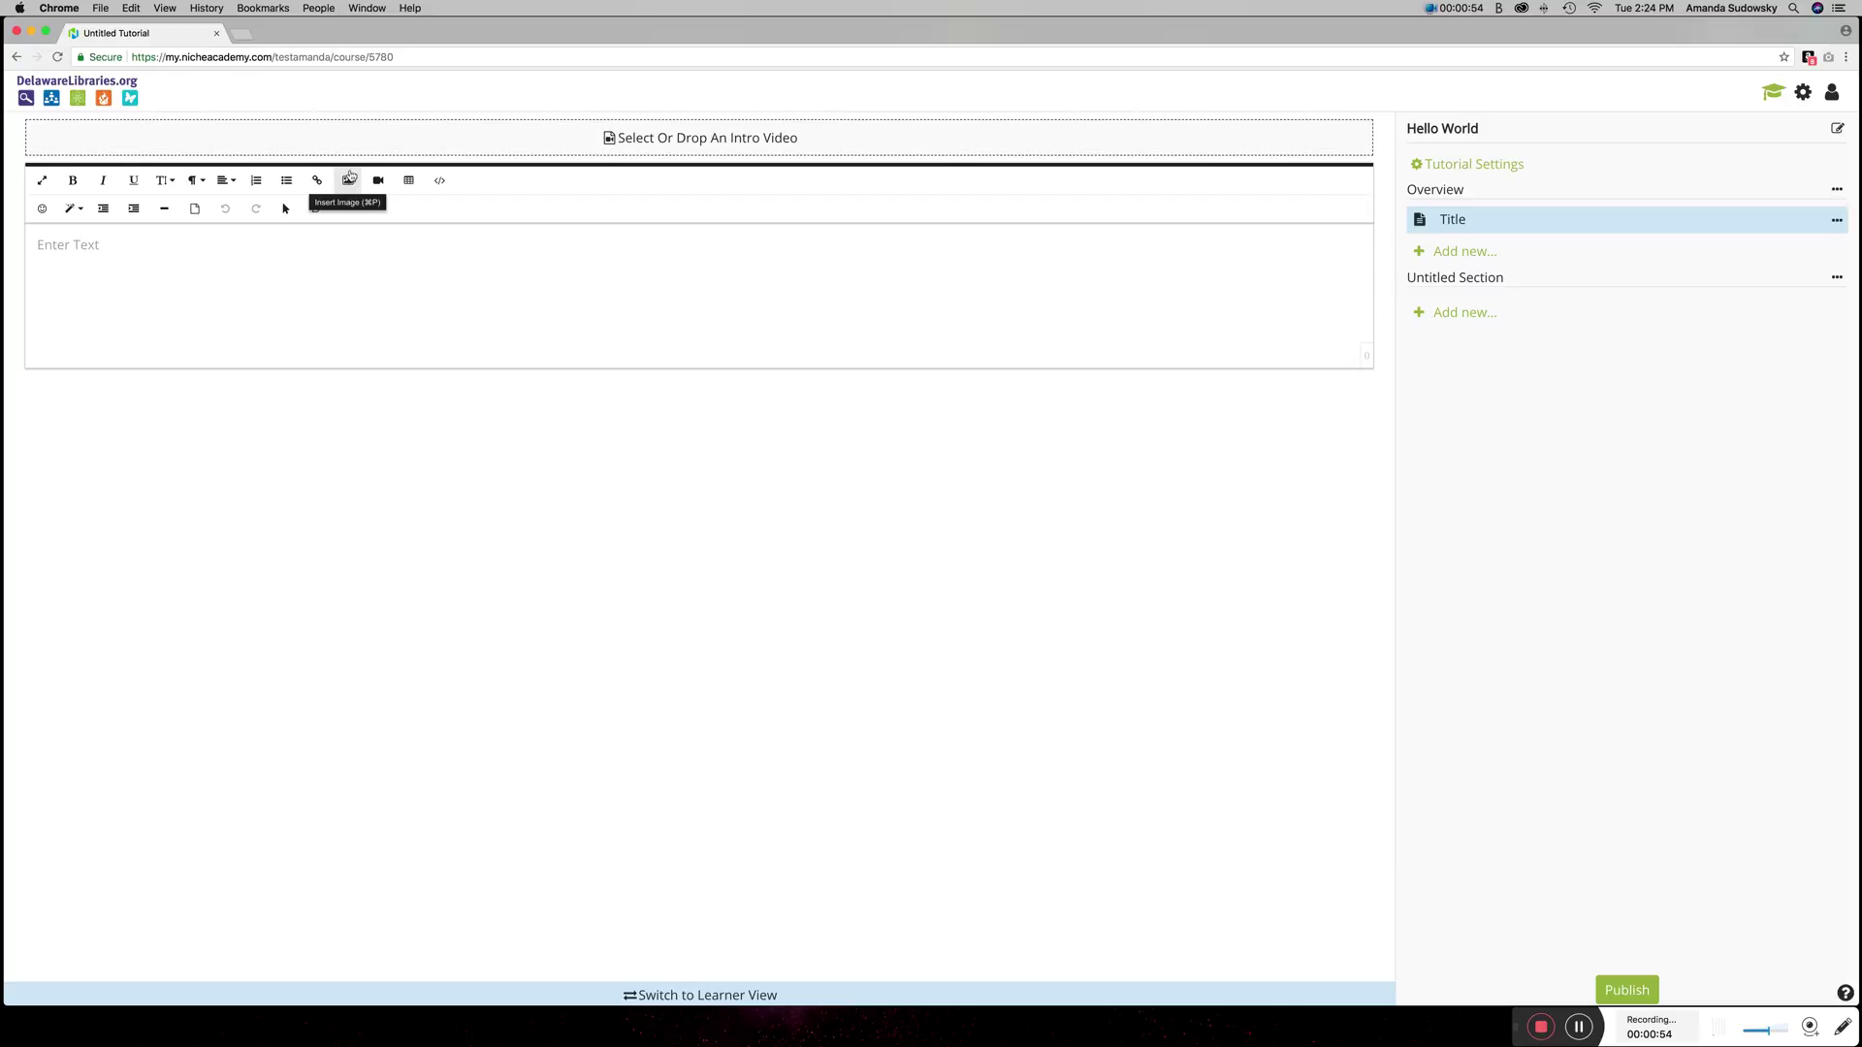
# Step: Insert Slide1.jpeg into the Title page from the HelloWorld folder inside Hello World Assets in Division Of Libraries
pyautogui.click(348, 180)
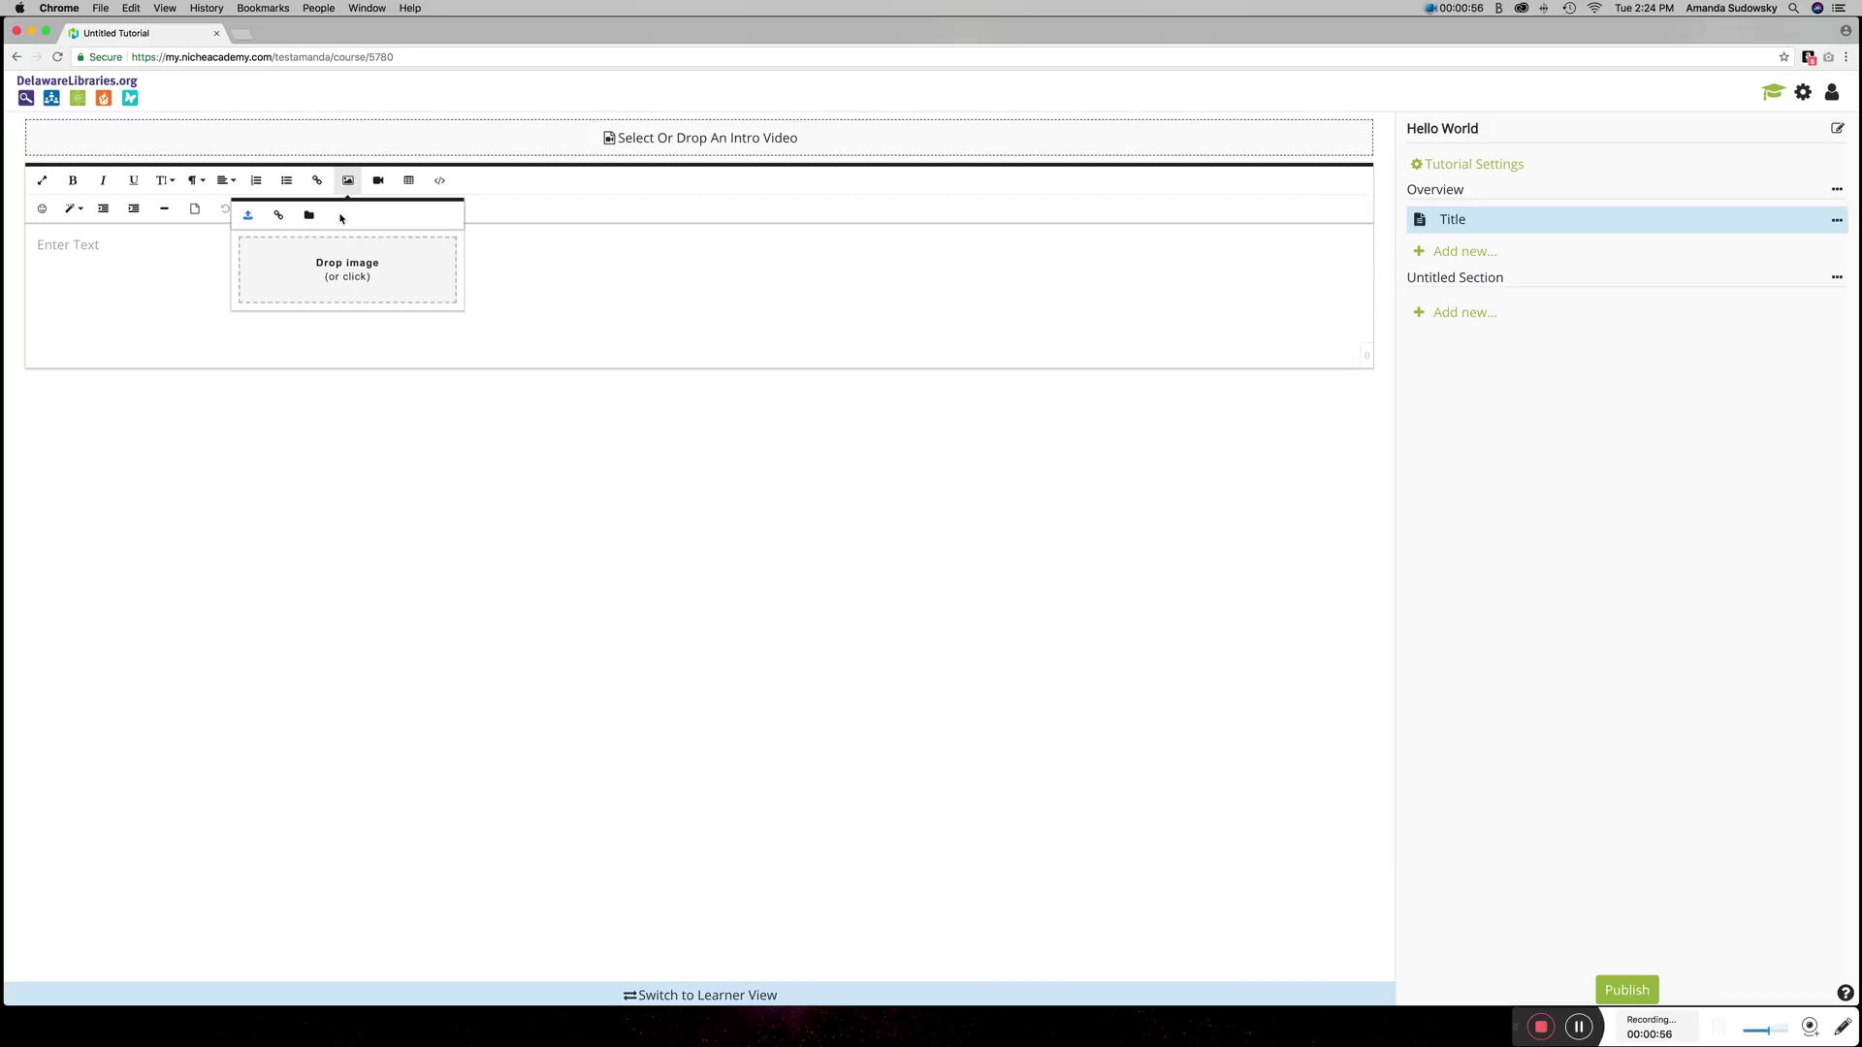
pyautogui.click(357, 276)
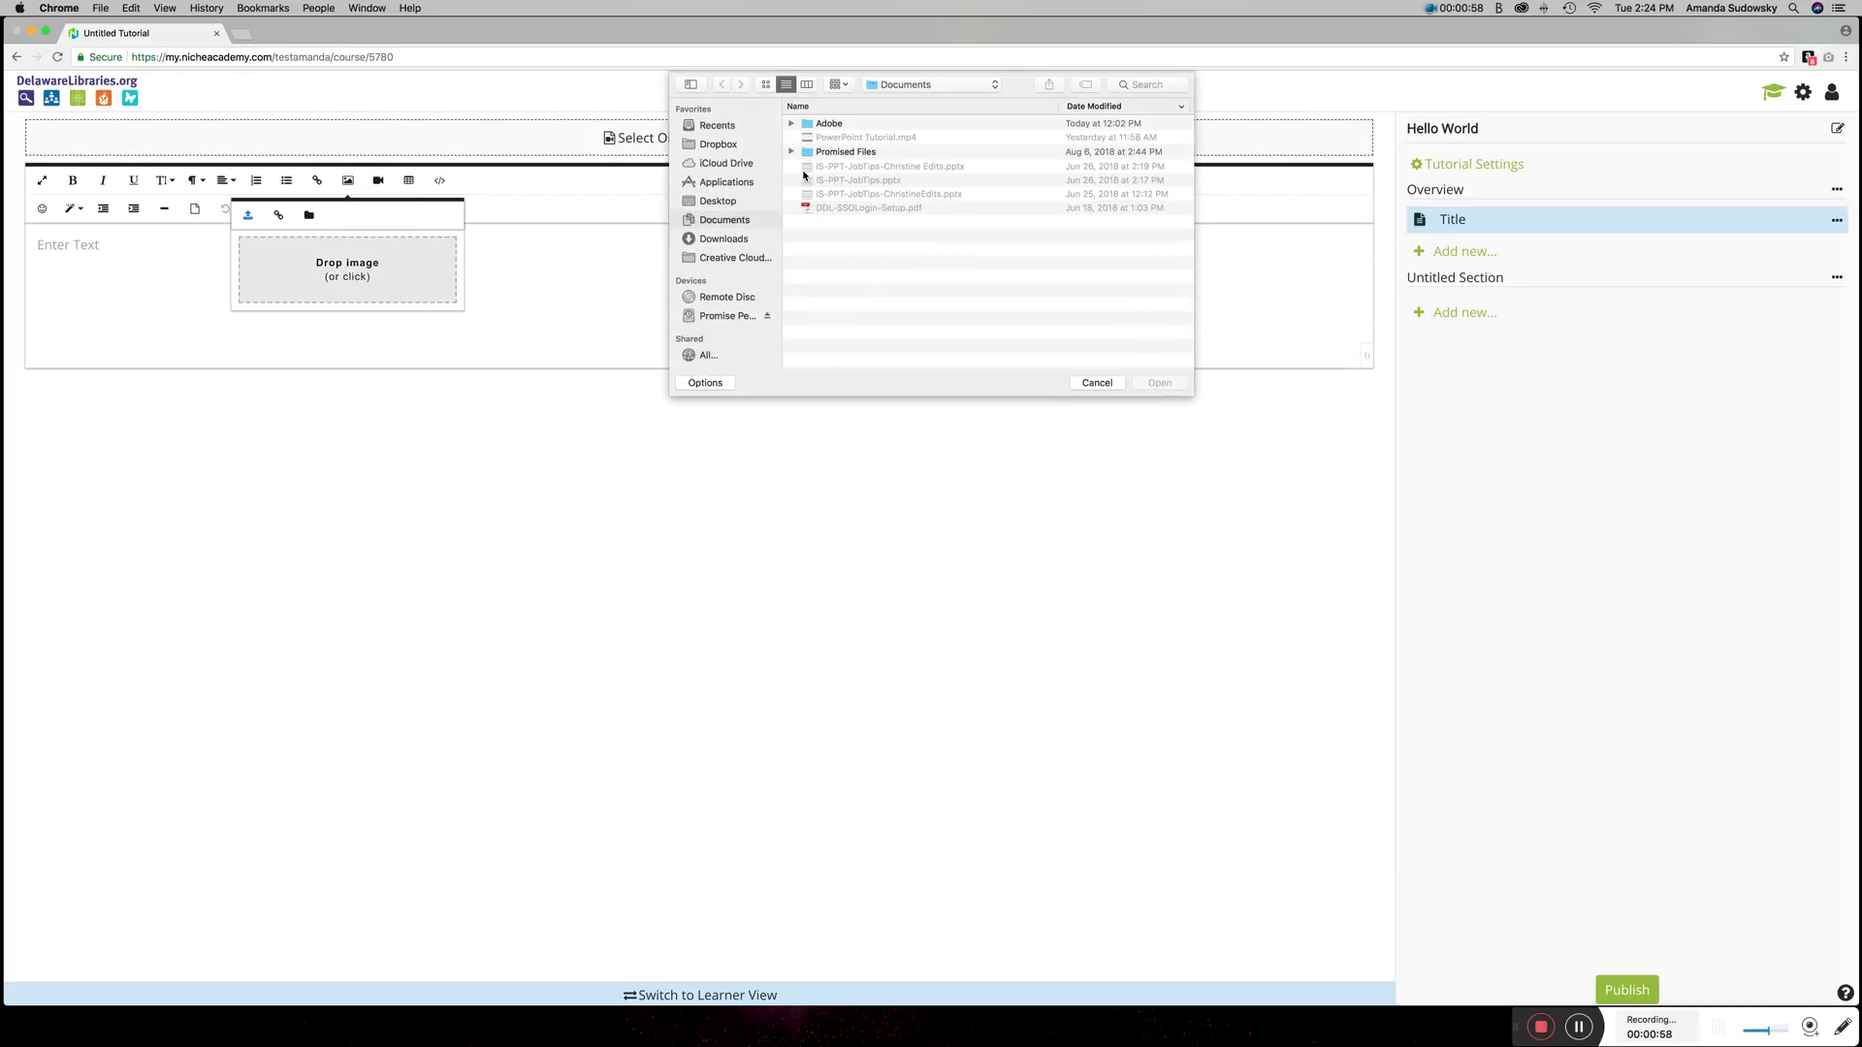
pyautogui.click(902, 86)
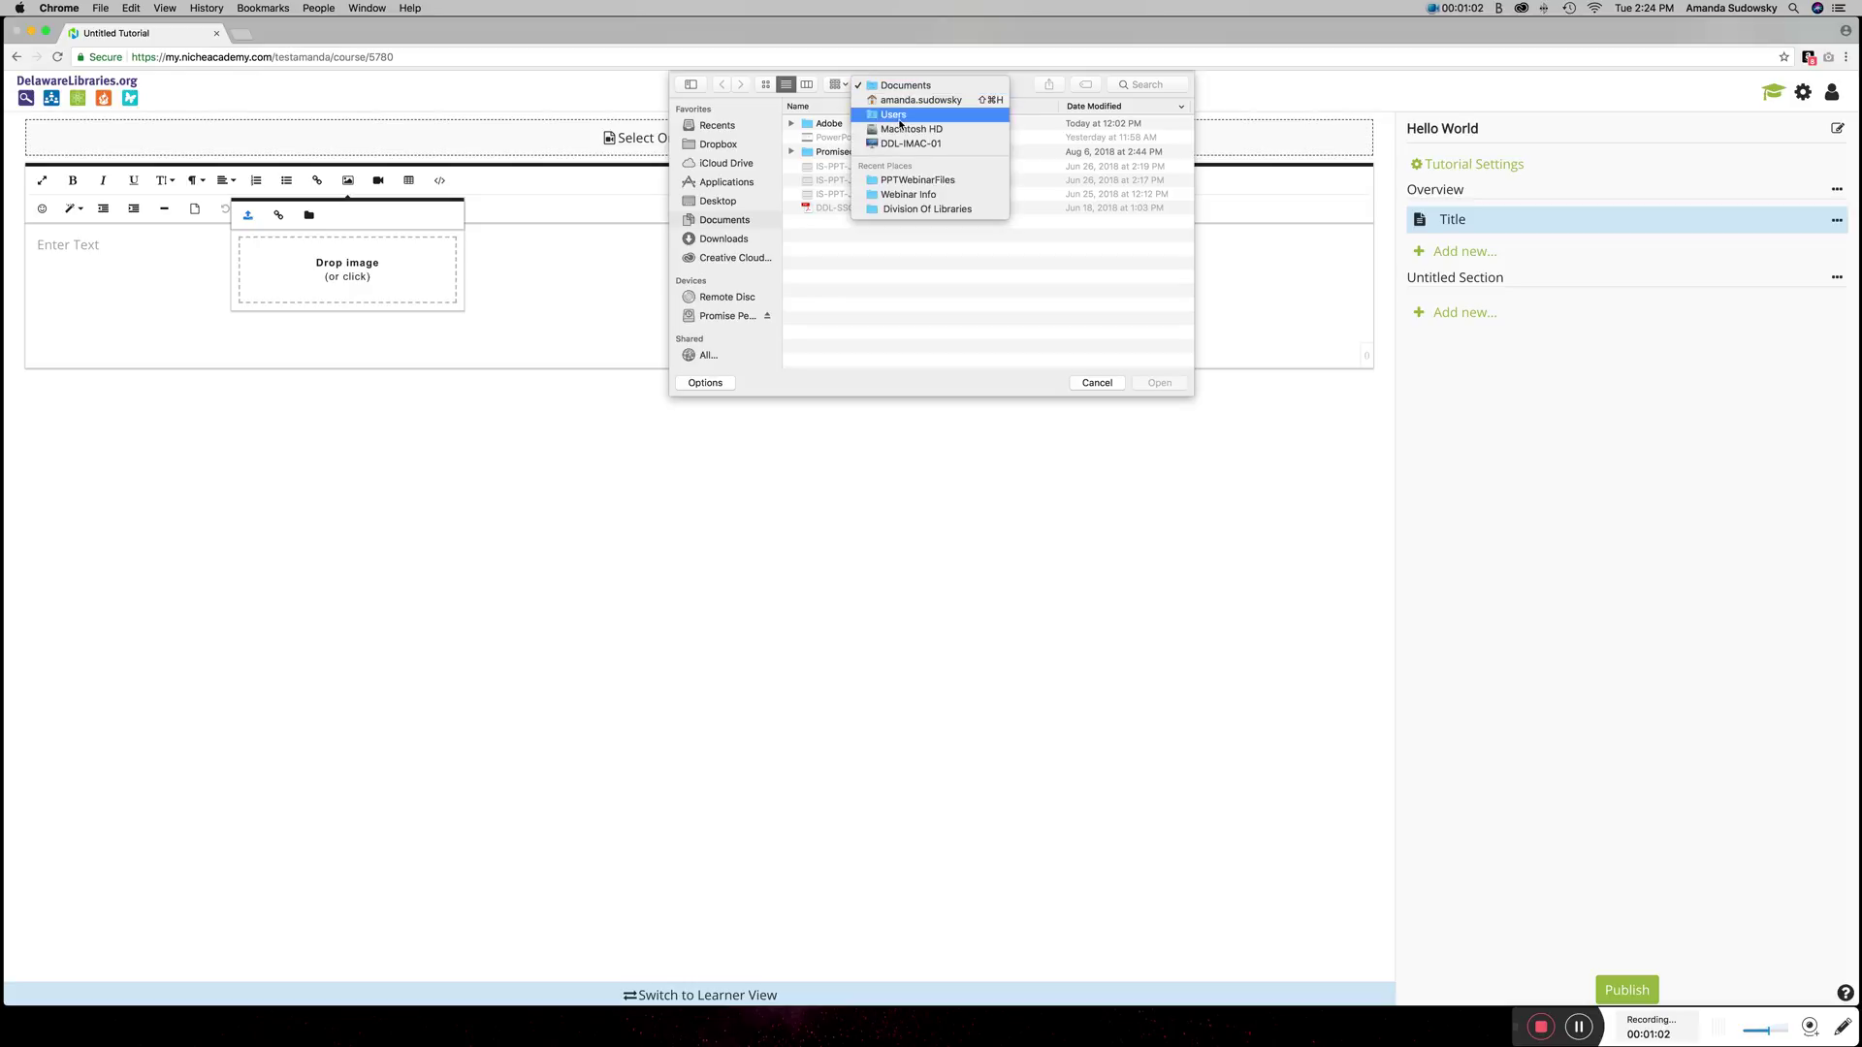
pyautogui.click(919, 210)
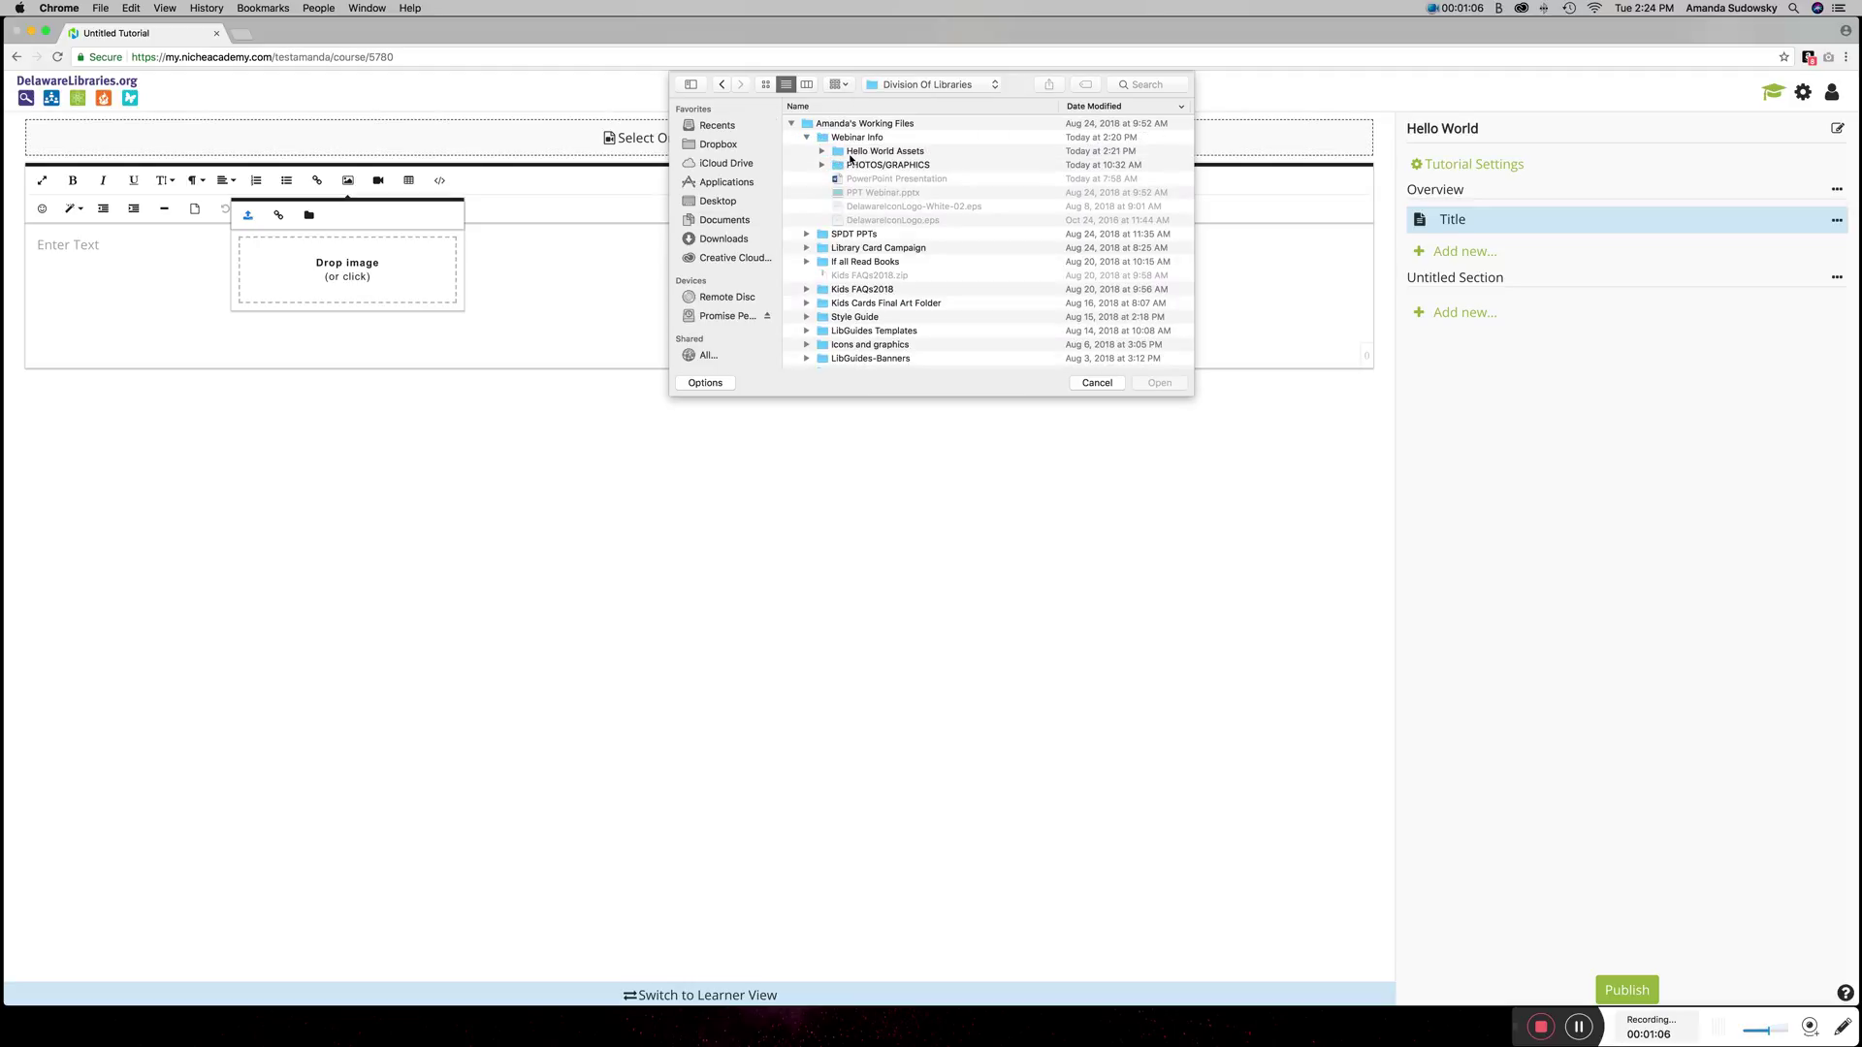
pyautogui.click(851, 153)
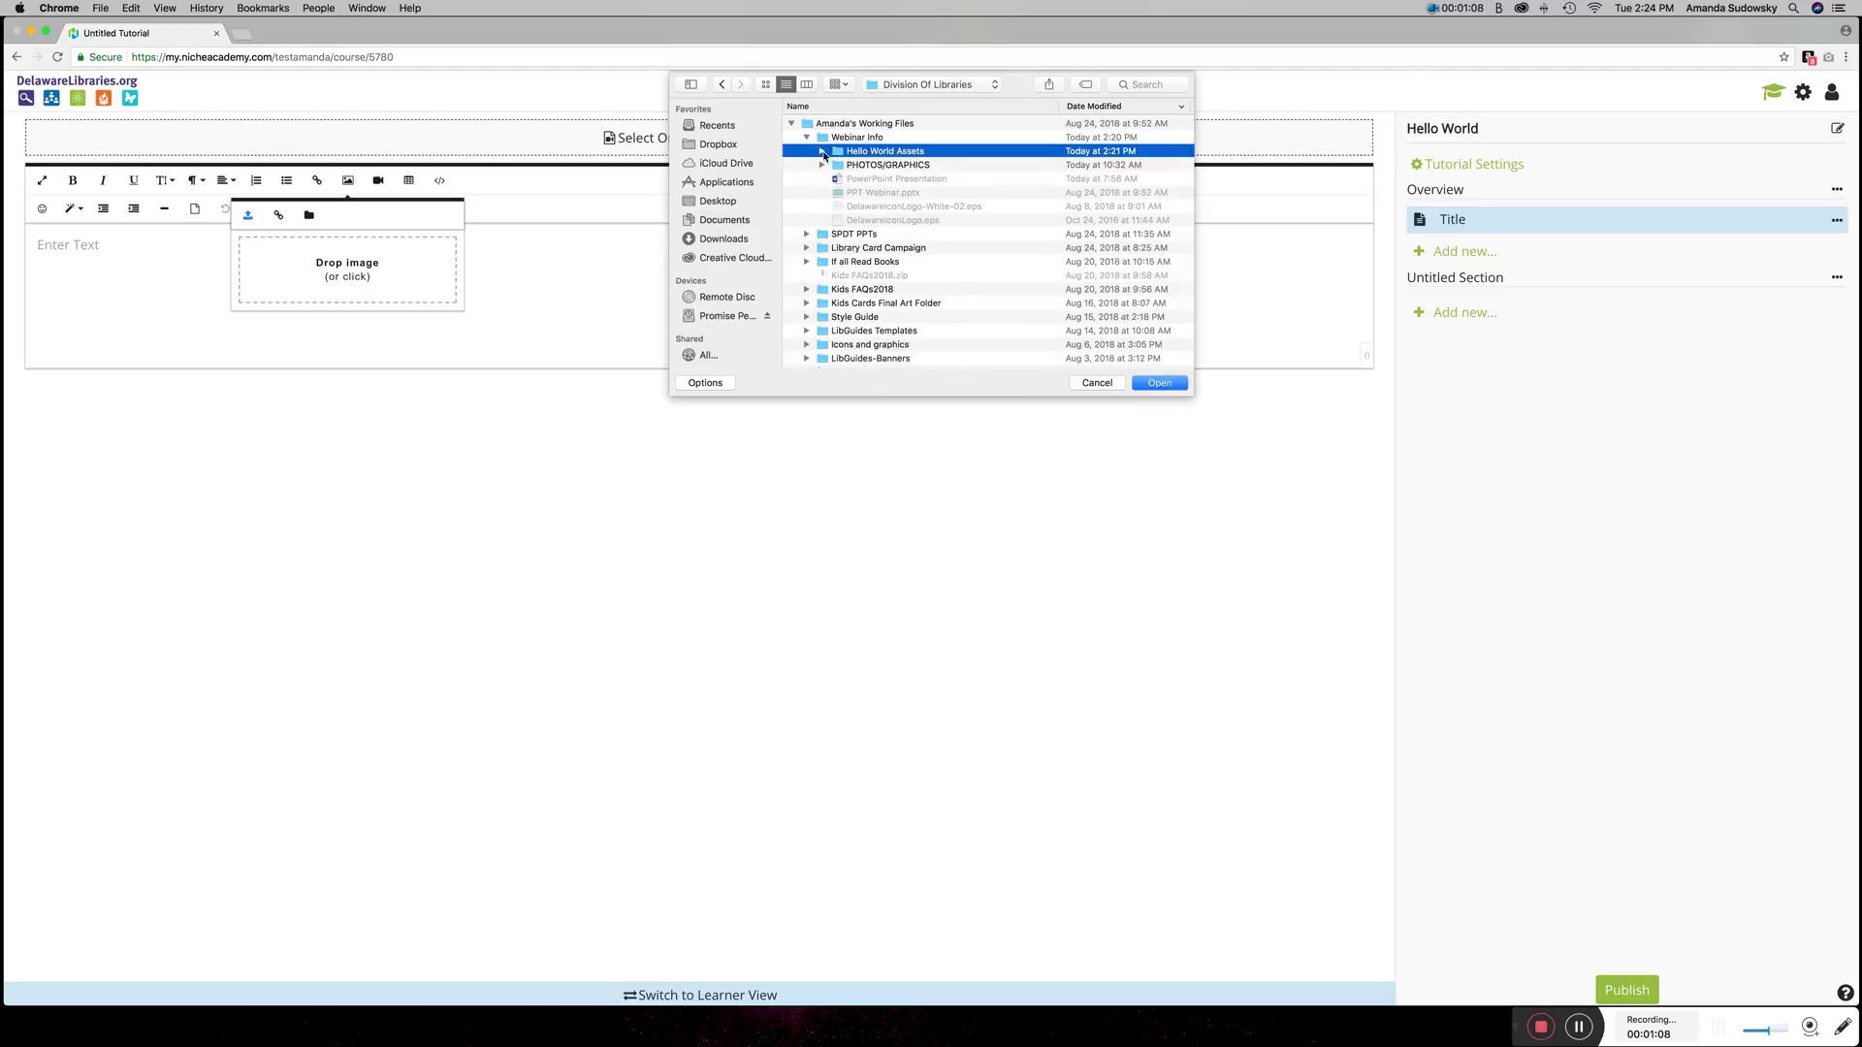
pyautogui.click(823, 152)
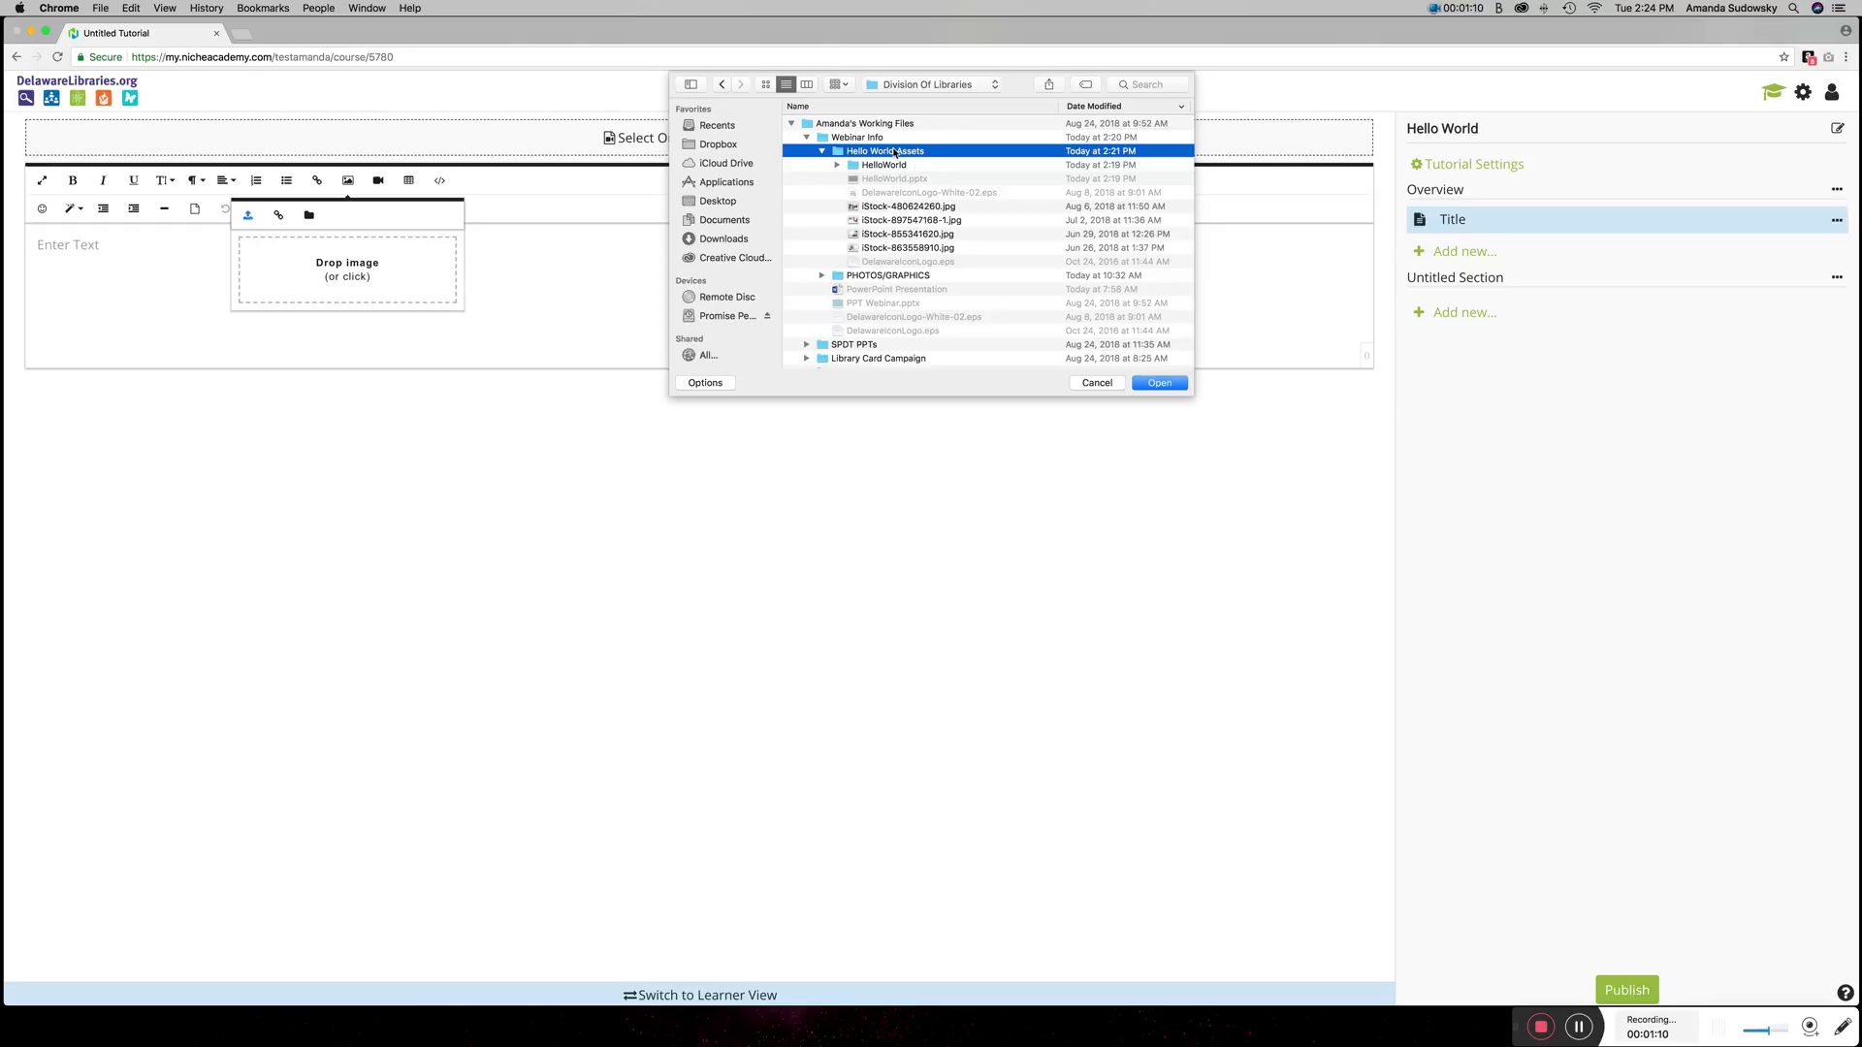
pyautogui.click(913, 167)
pyautogui.click(838, 166)
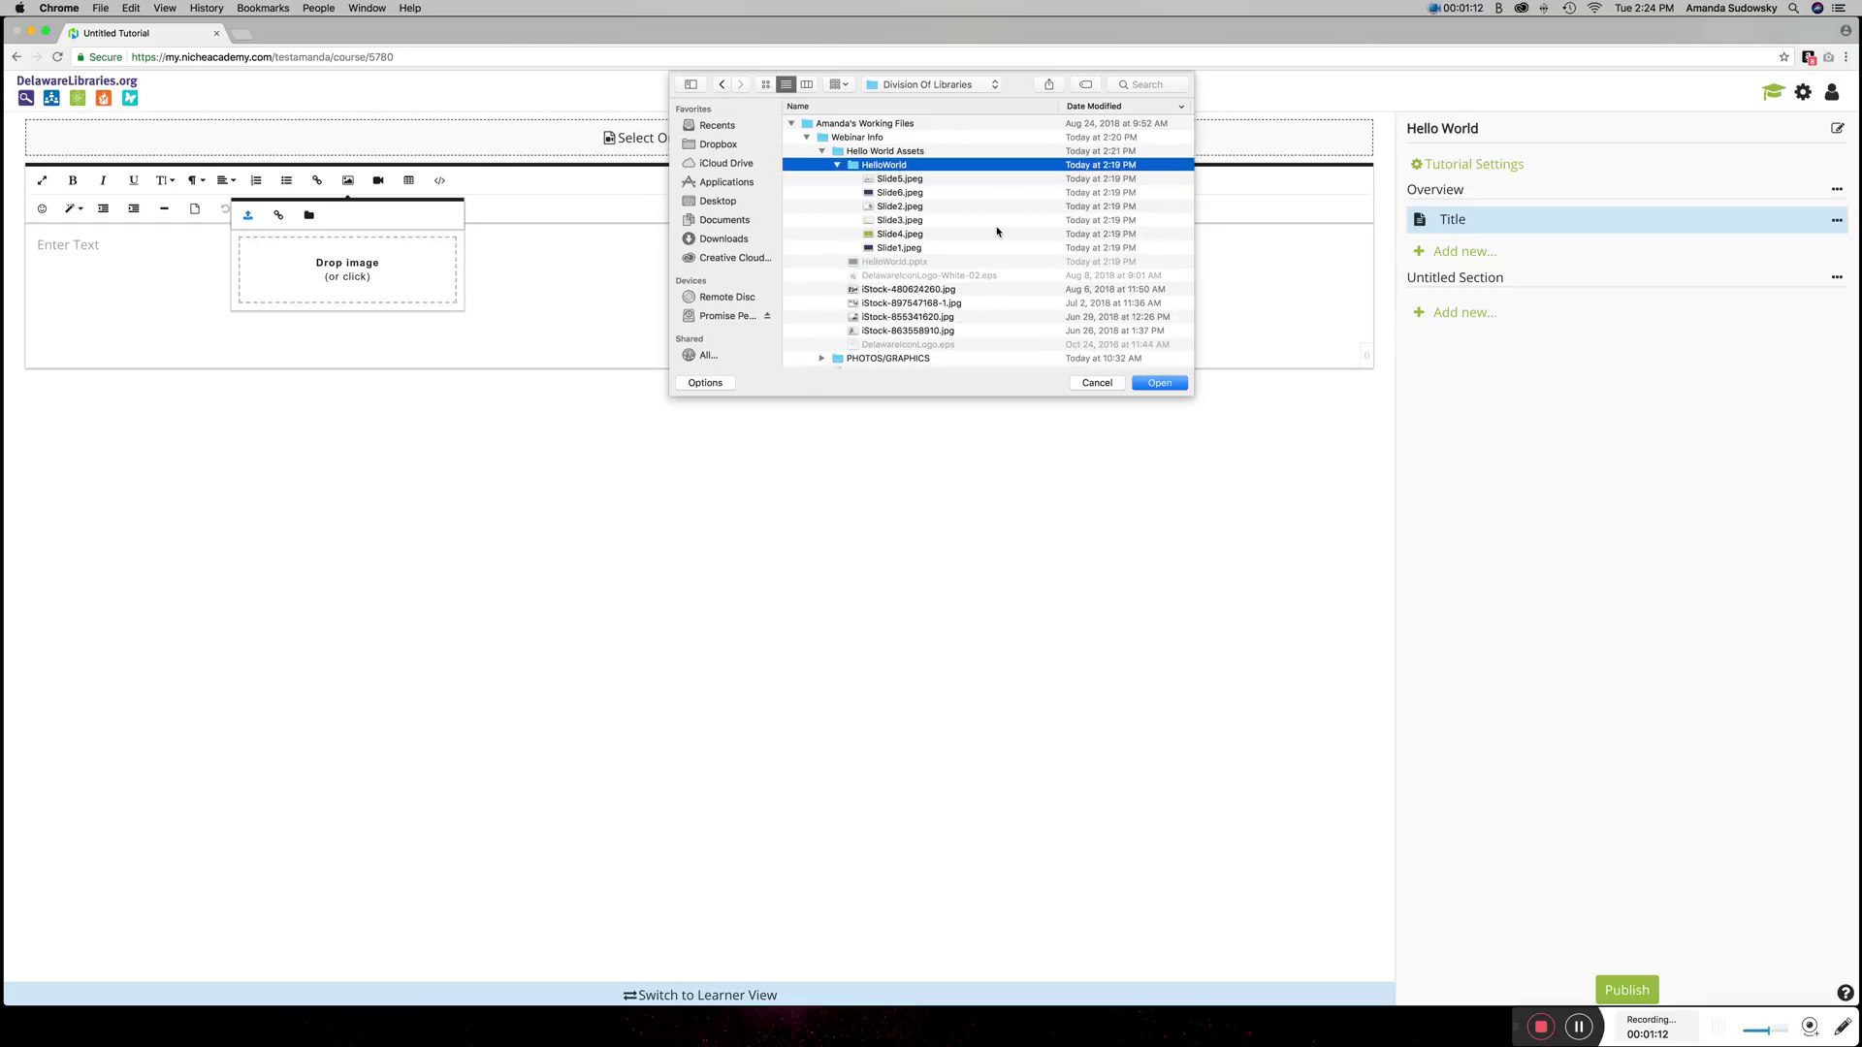
pyautogui.click(906, 250)
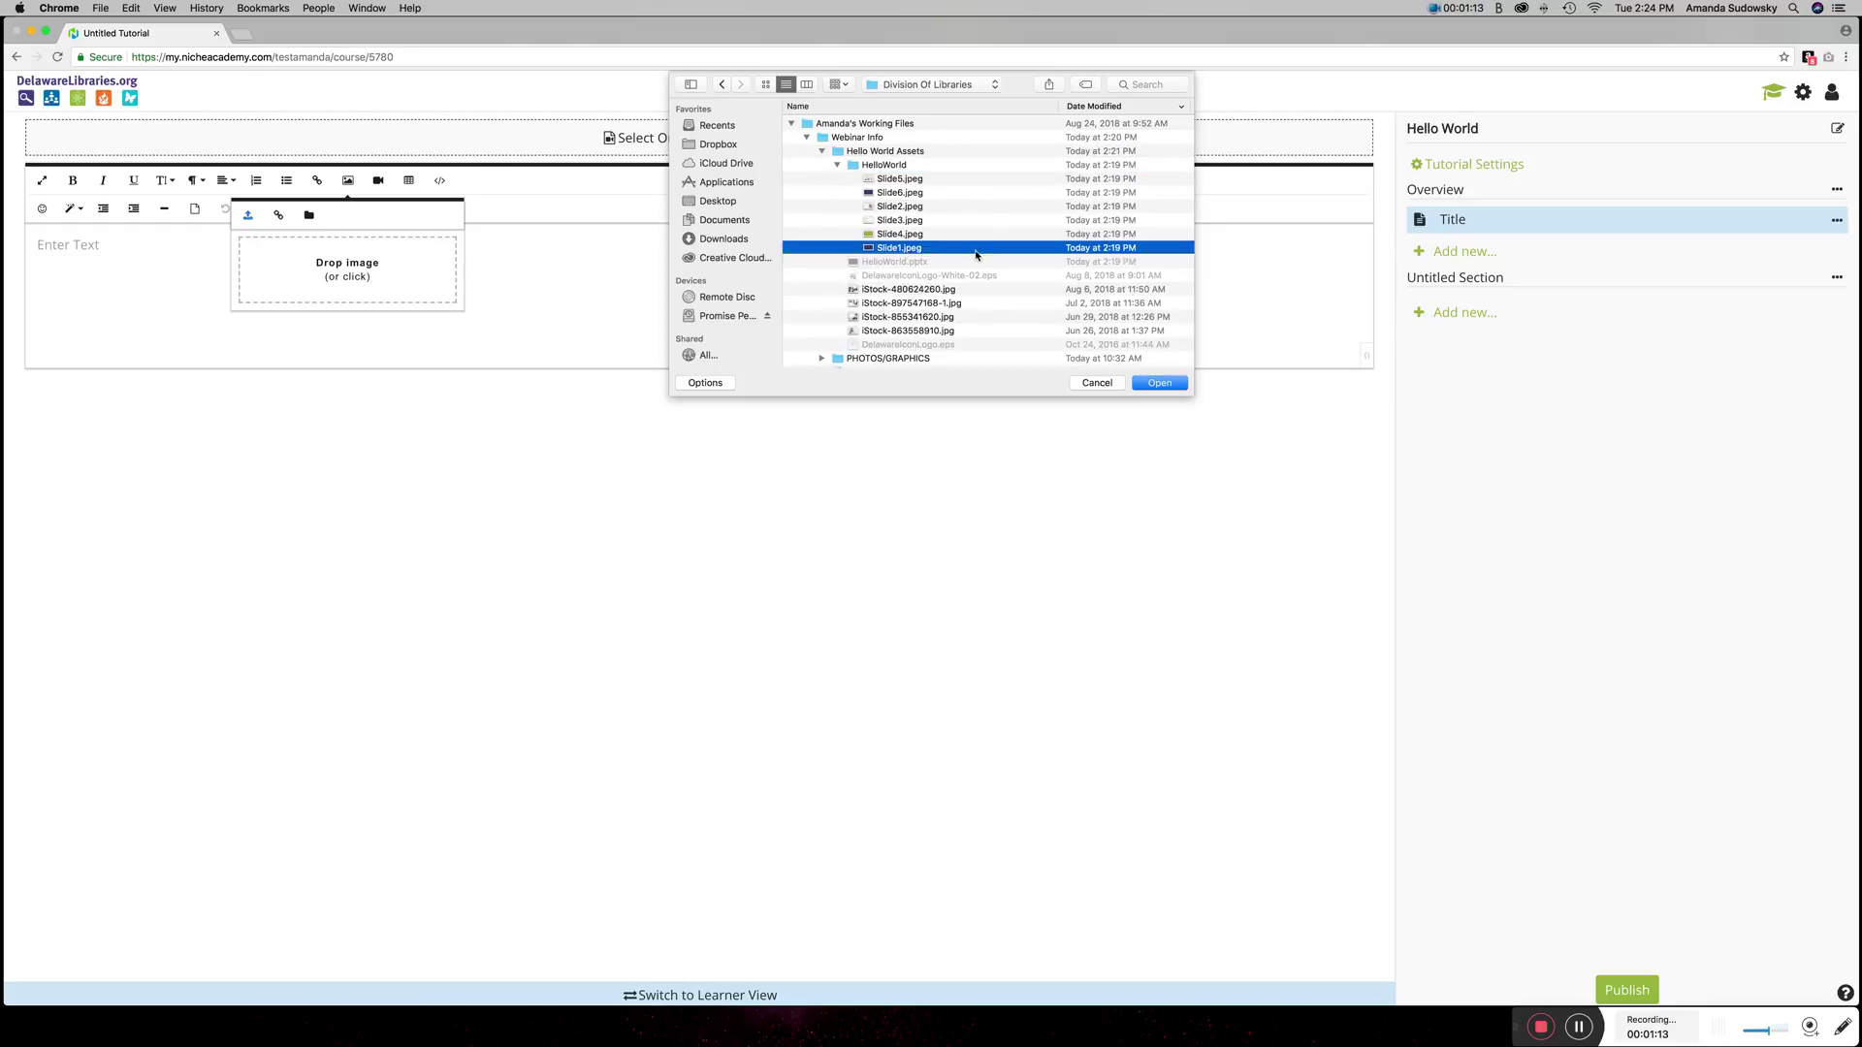
pyautogui.doubleClick(912, 249)
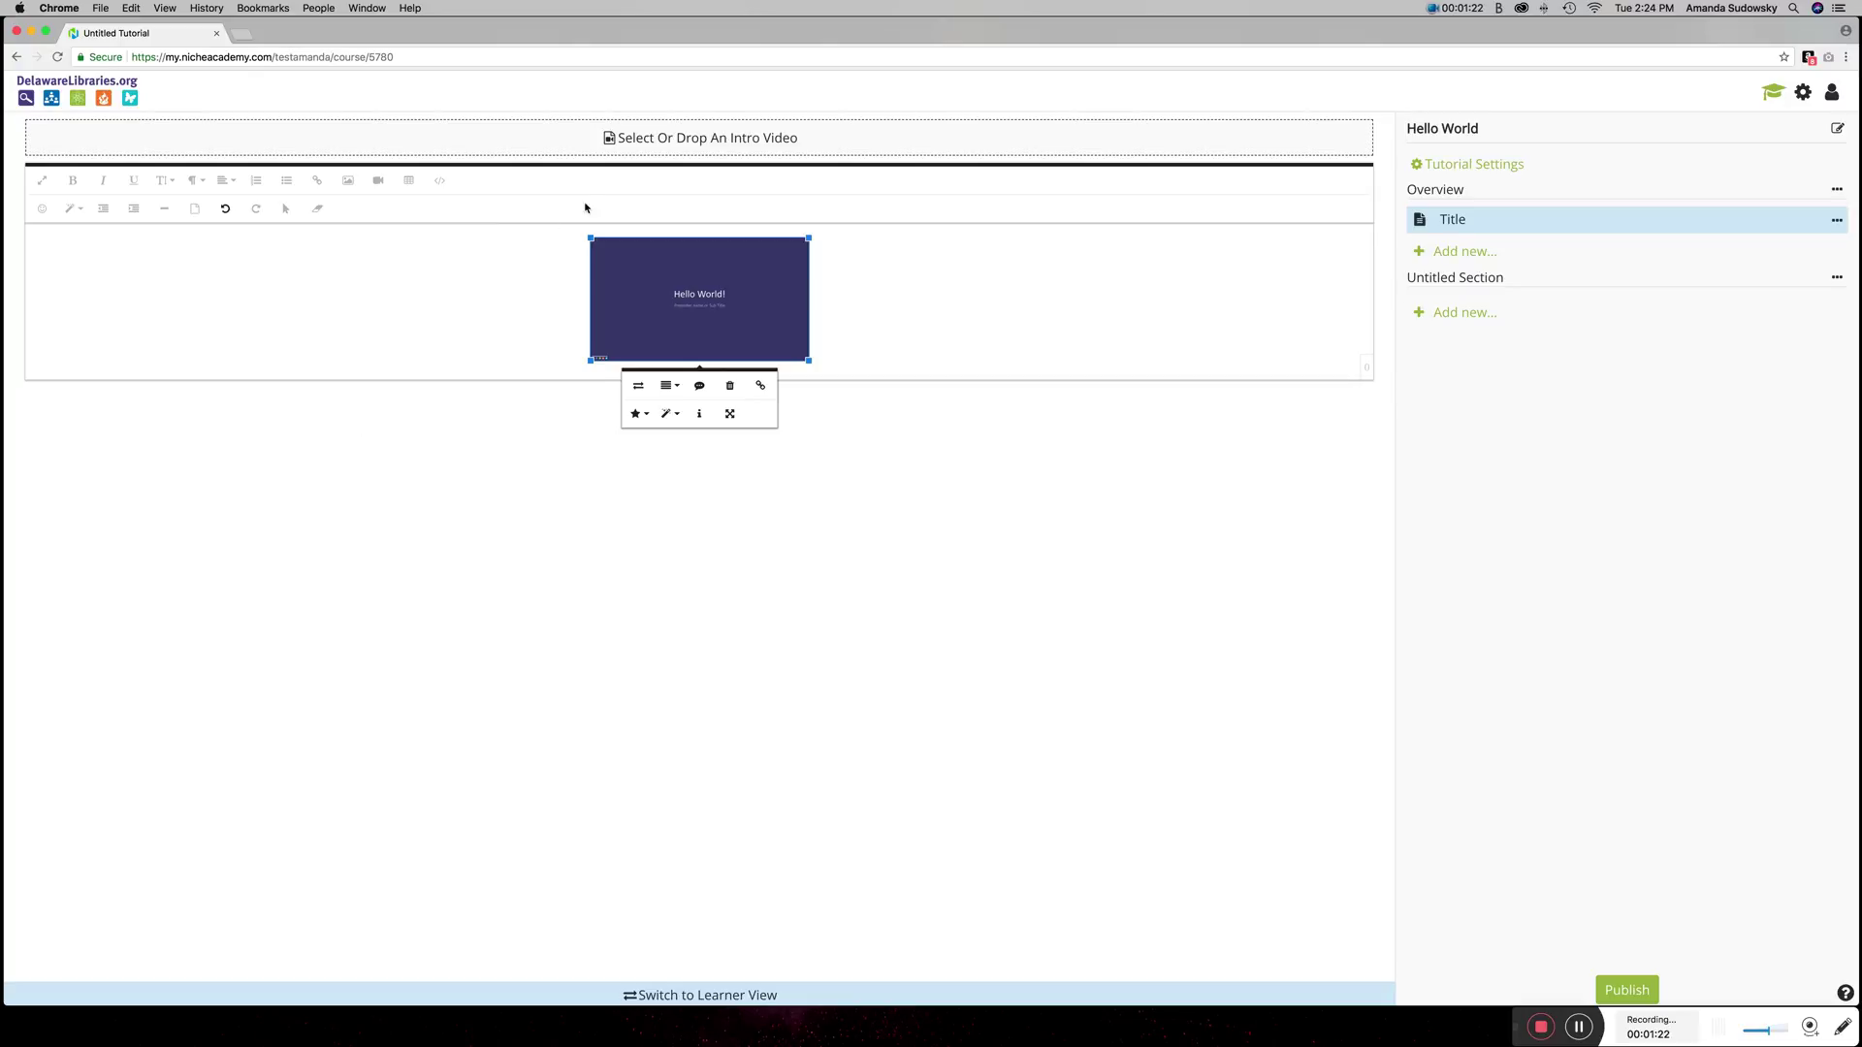
# Step: Set the width of the Hello World slide image on the Title page to 2020
pyautogui.click(732, 415)
pyautogui.moveTo(621, 422); pyautogui.dragTo(572, 422)
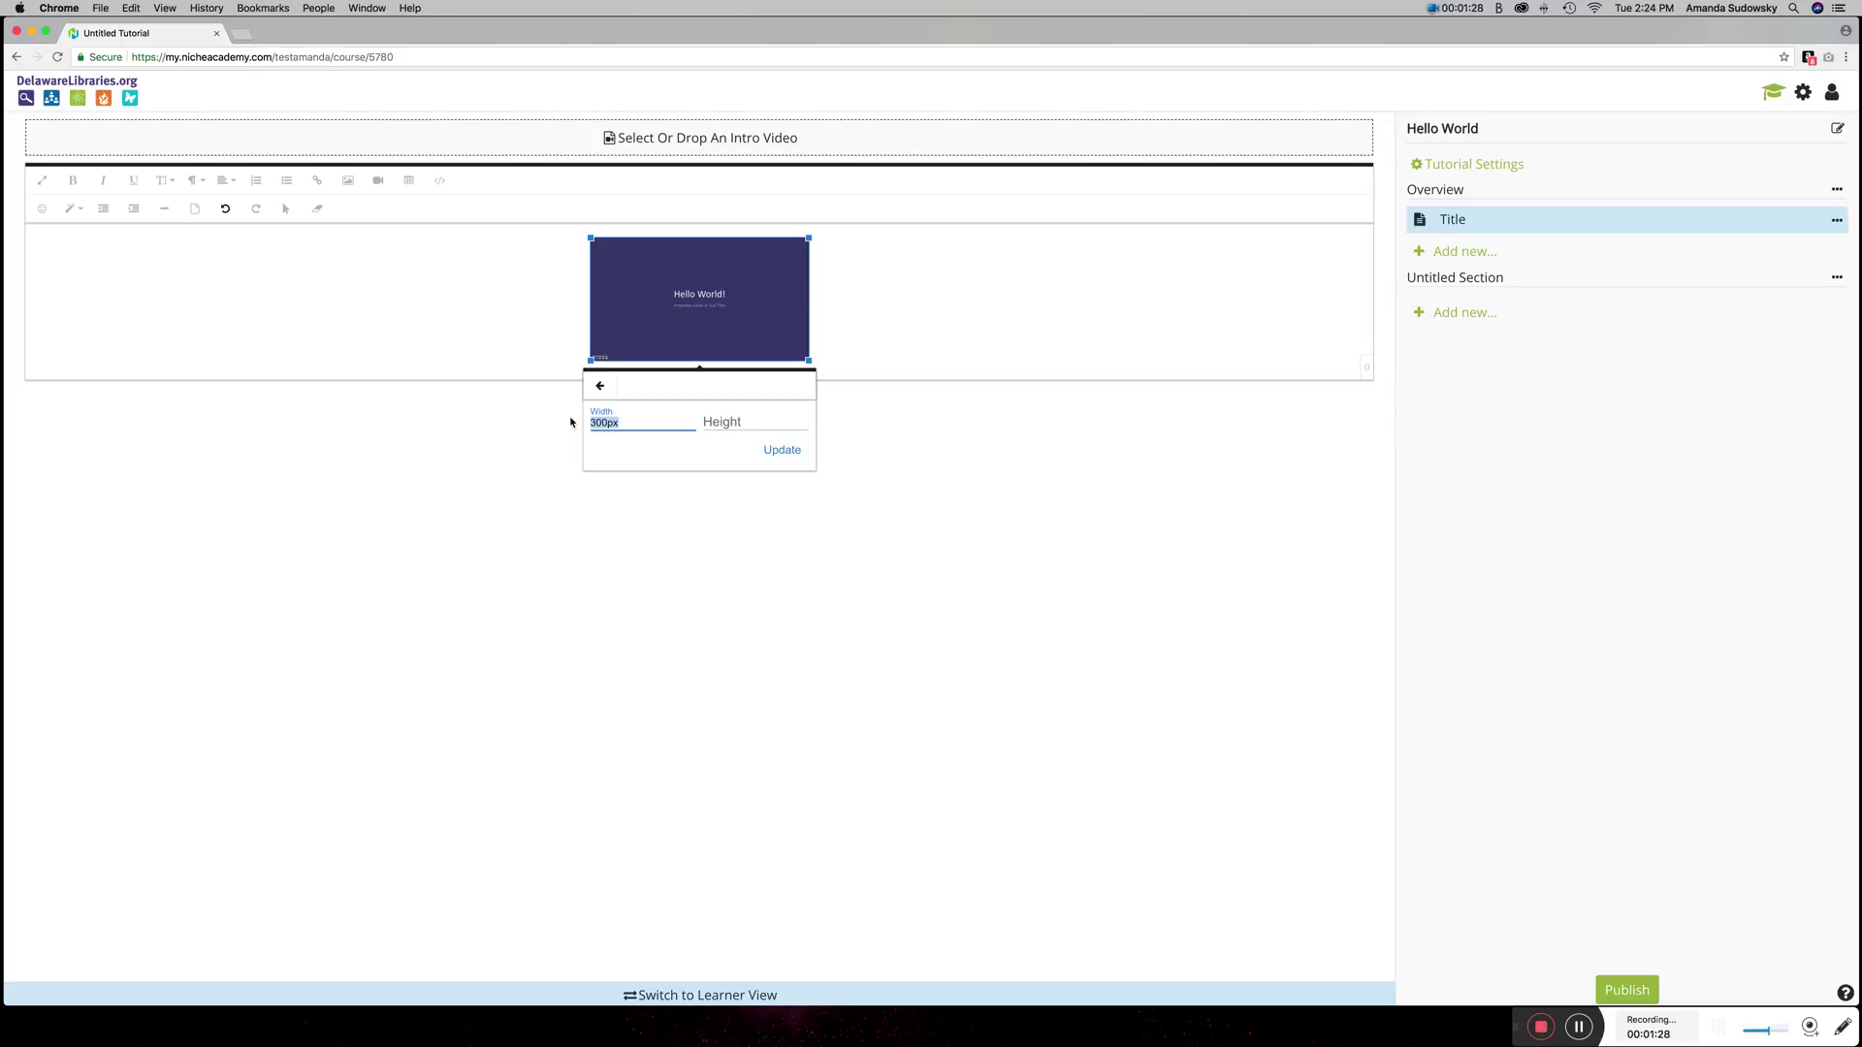
pyautogui.write('2020')
pyautogui.click(782, 451)
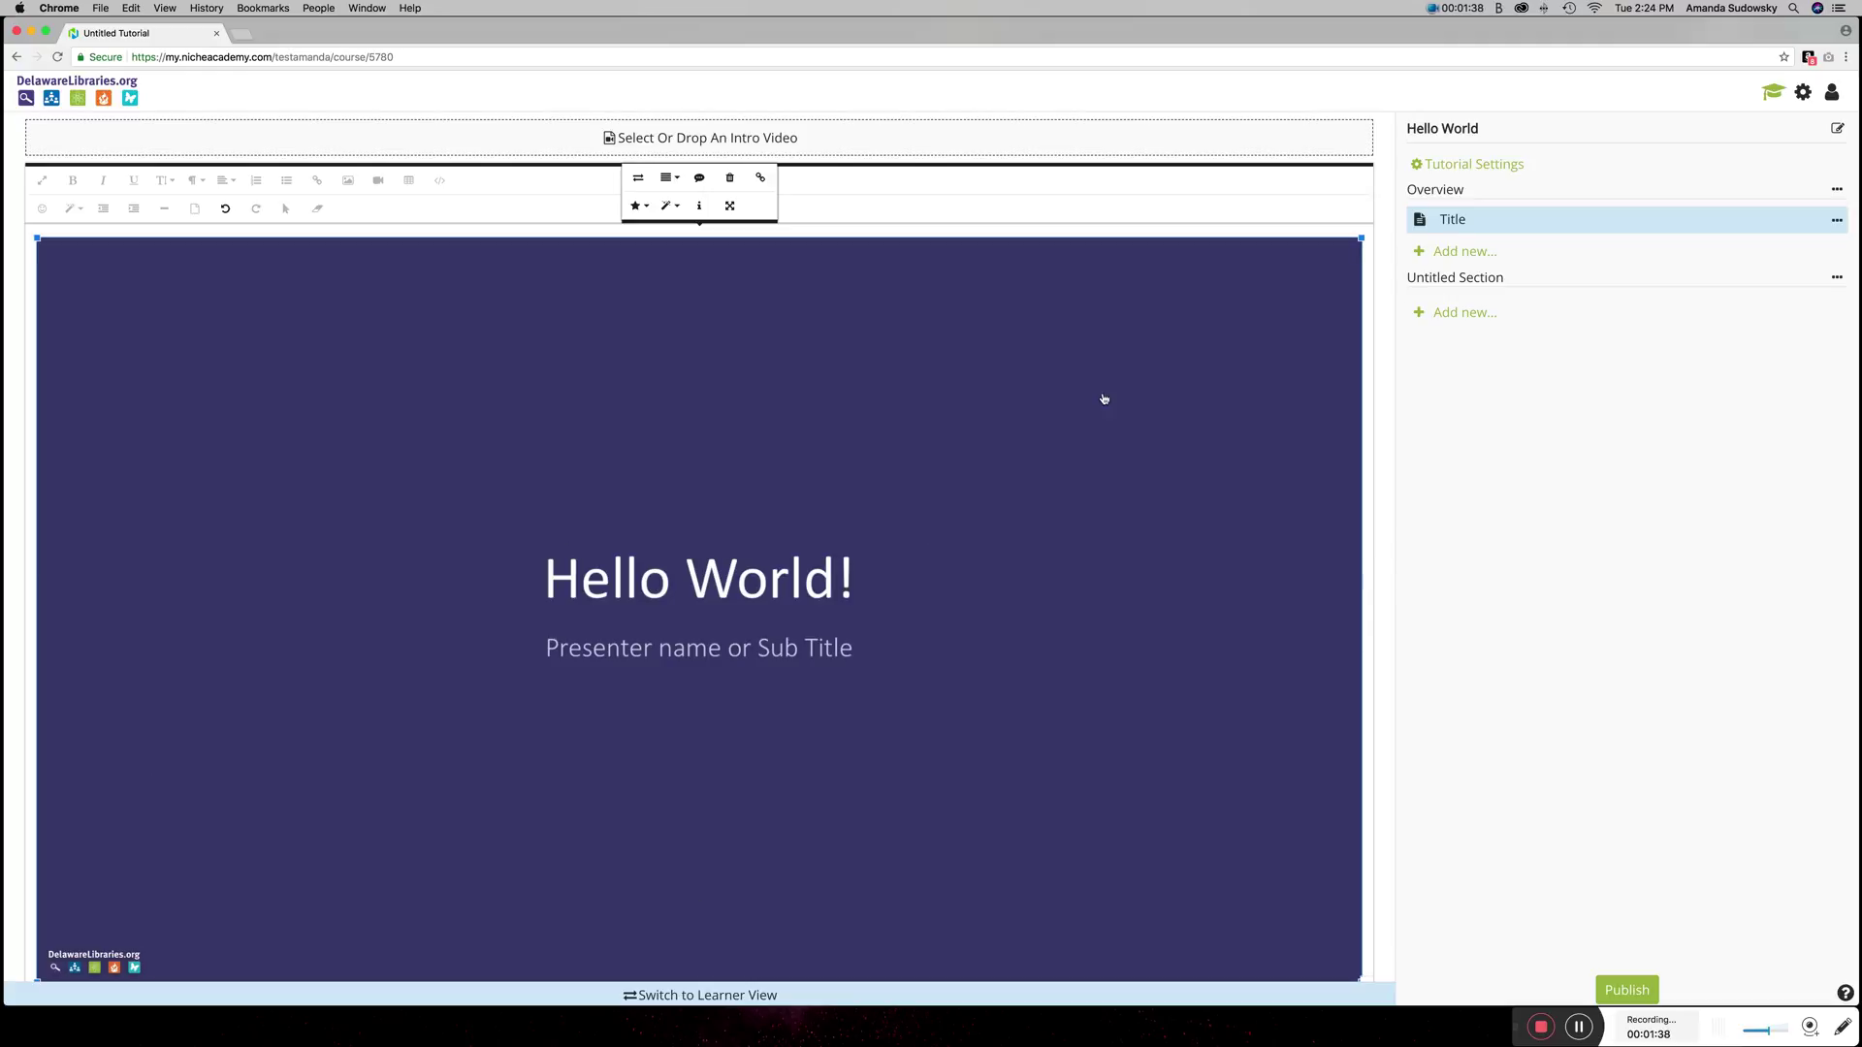
# Step: Add a new lesson named "Goals" to the Overview section
pyautogui.click(1438, 252)
pyautogui.click(1459, 284)
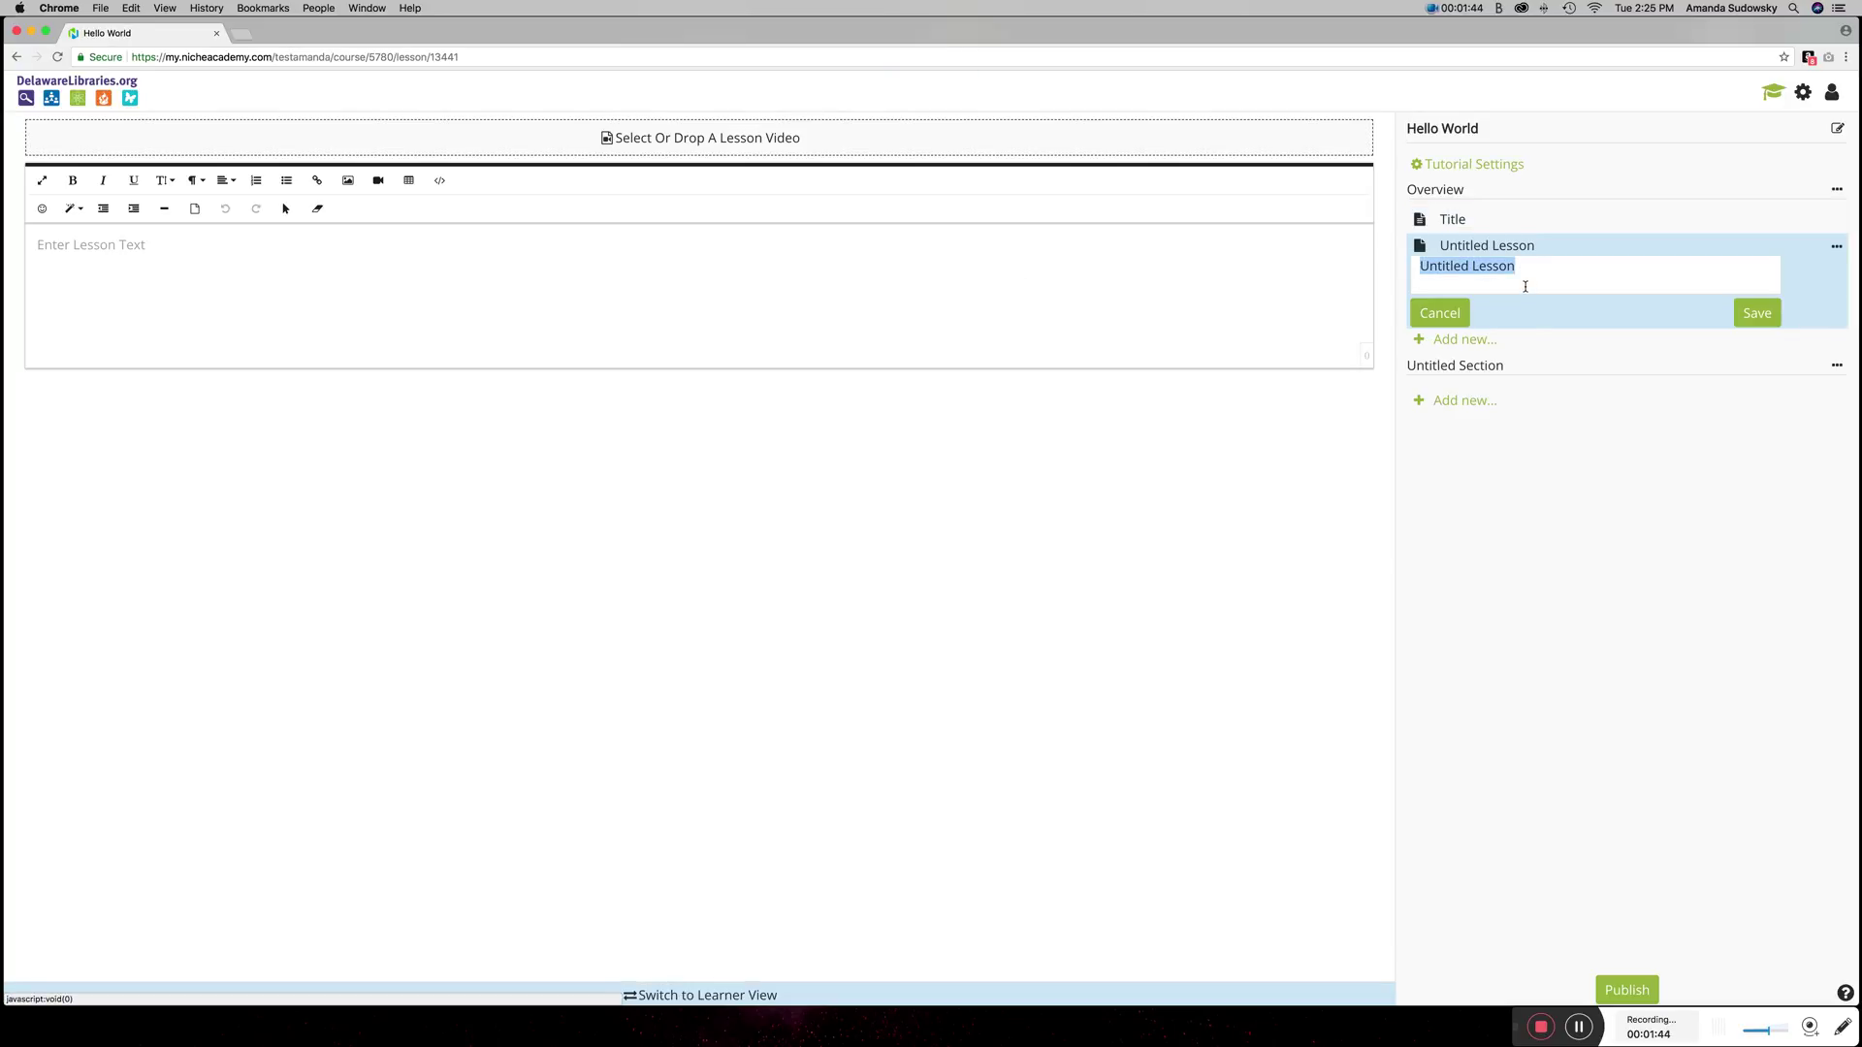
pyautogui.write('Goals')
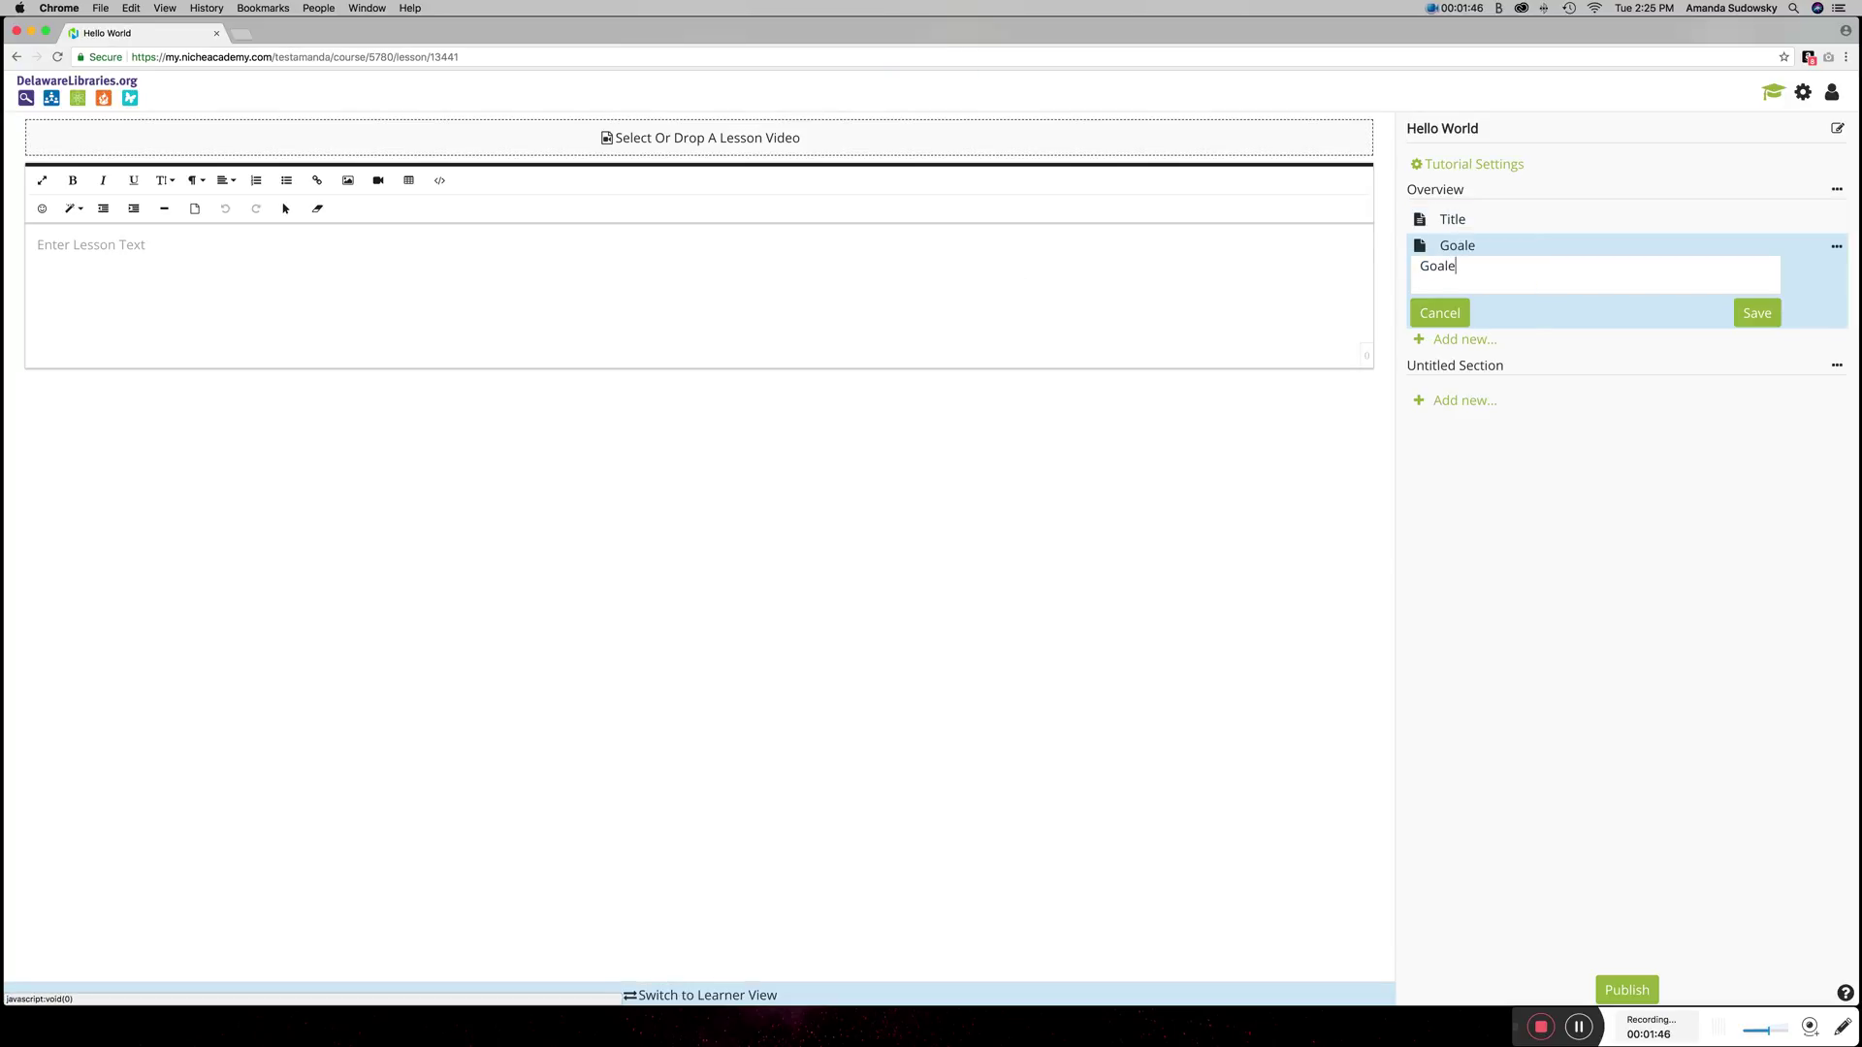
pyautogui.press('Return')
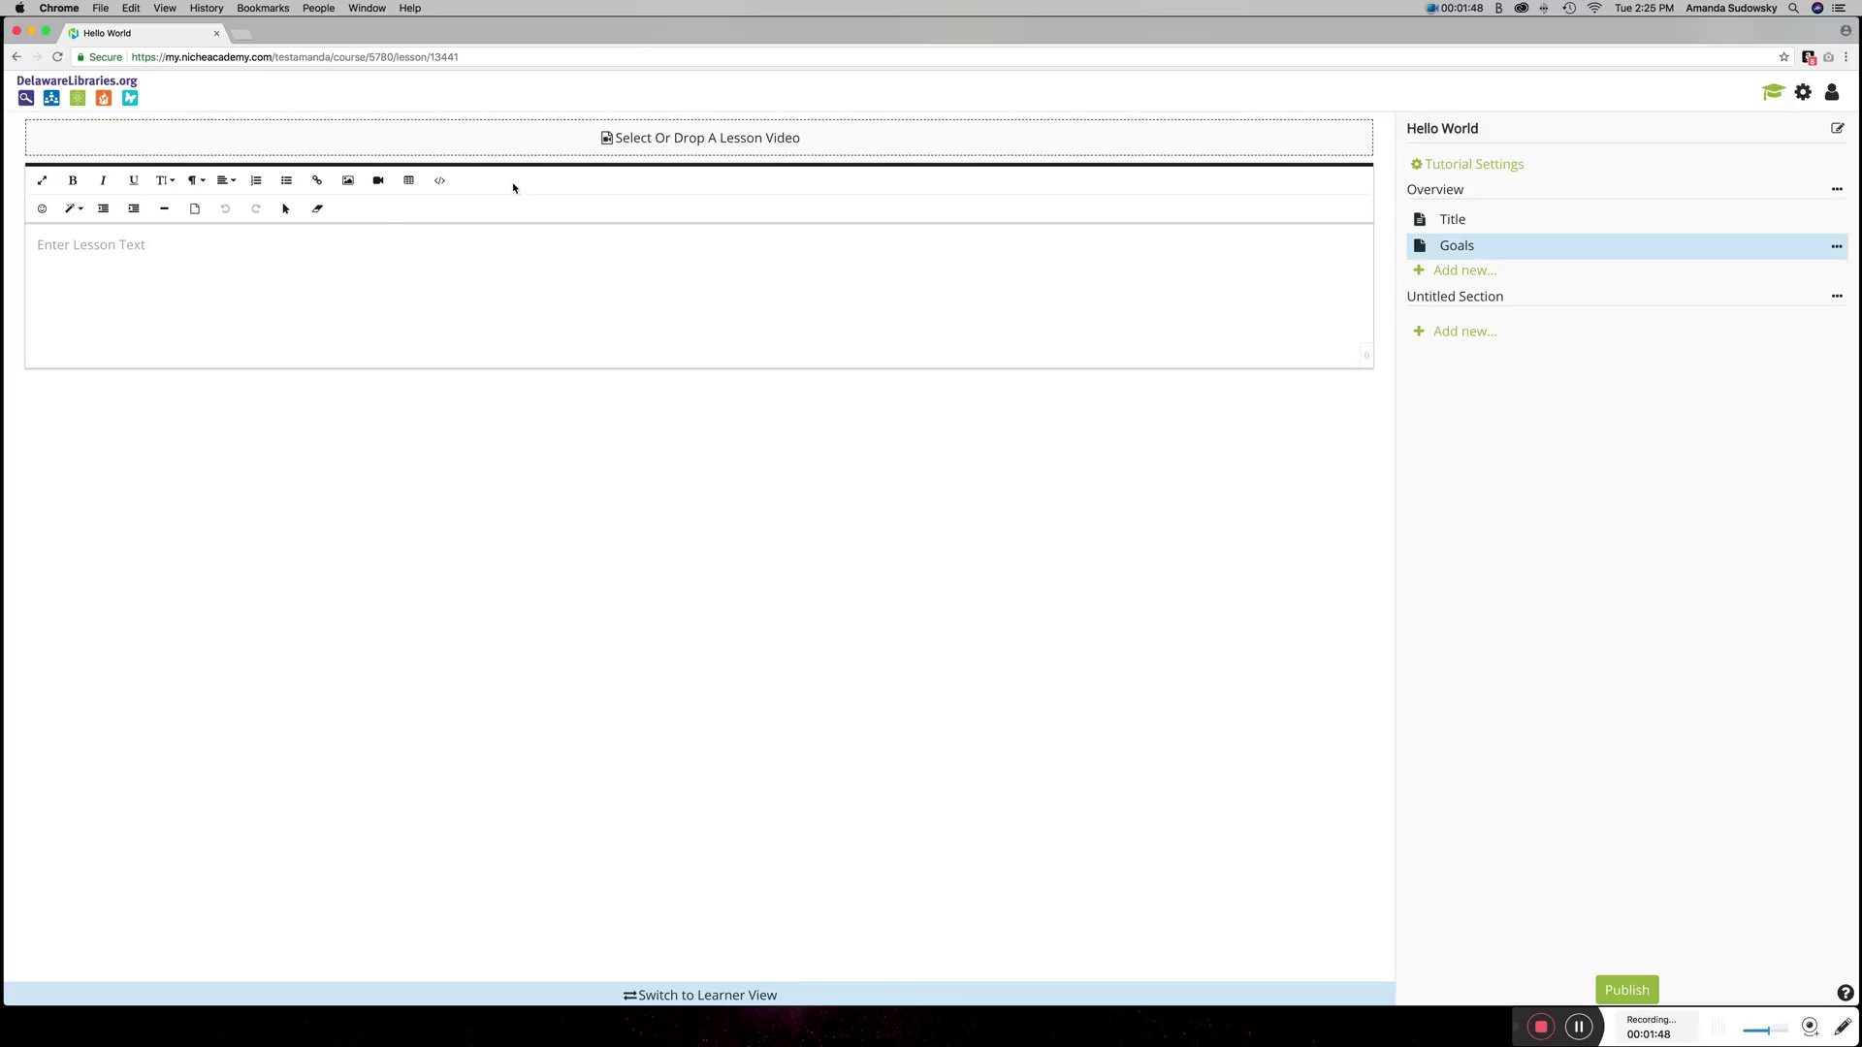
# Step: Insert Slide2.jpeg from the HelloWorld folder into the Goals lesson
pyautogui.click(347, 181)
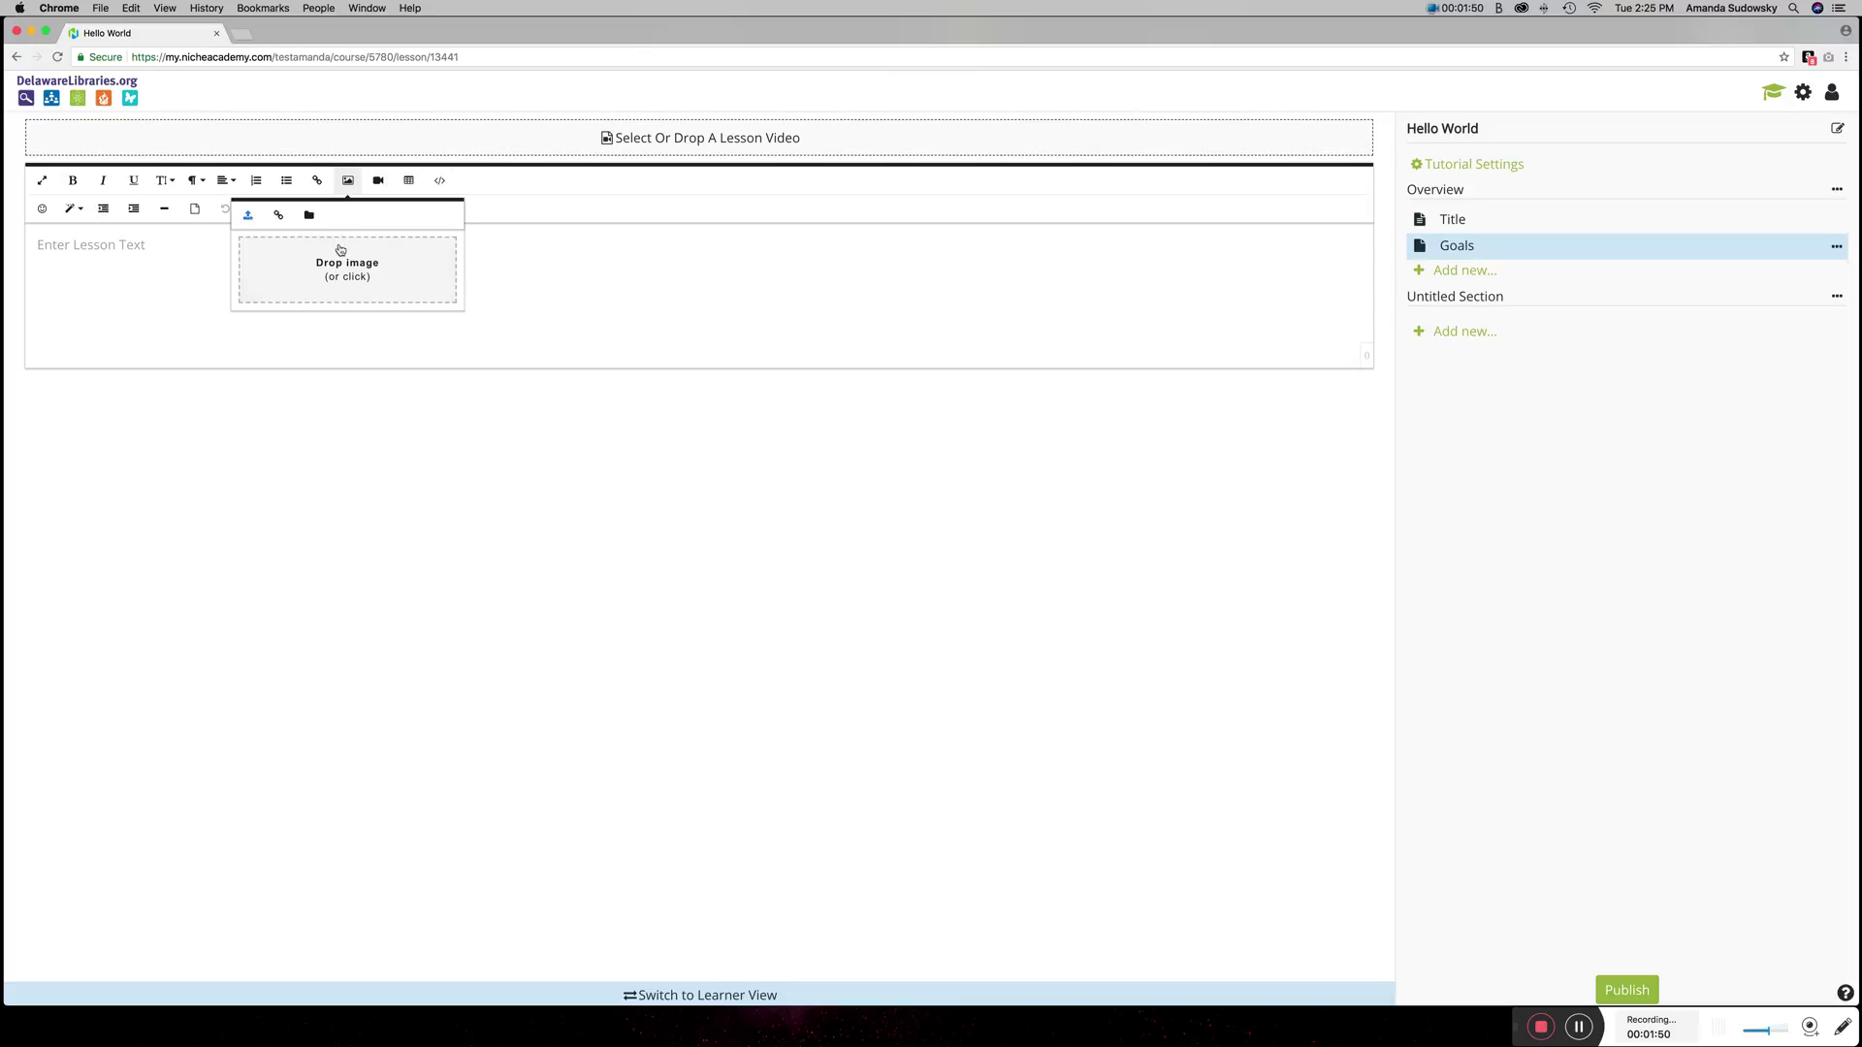
pyautogui.click(347, 268)
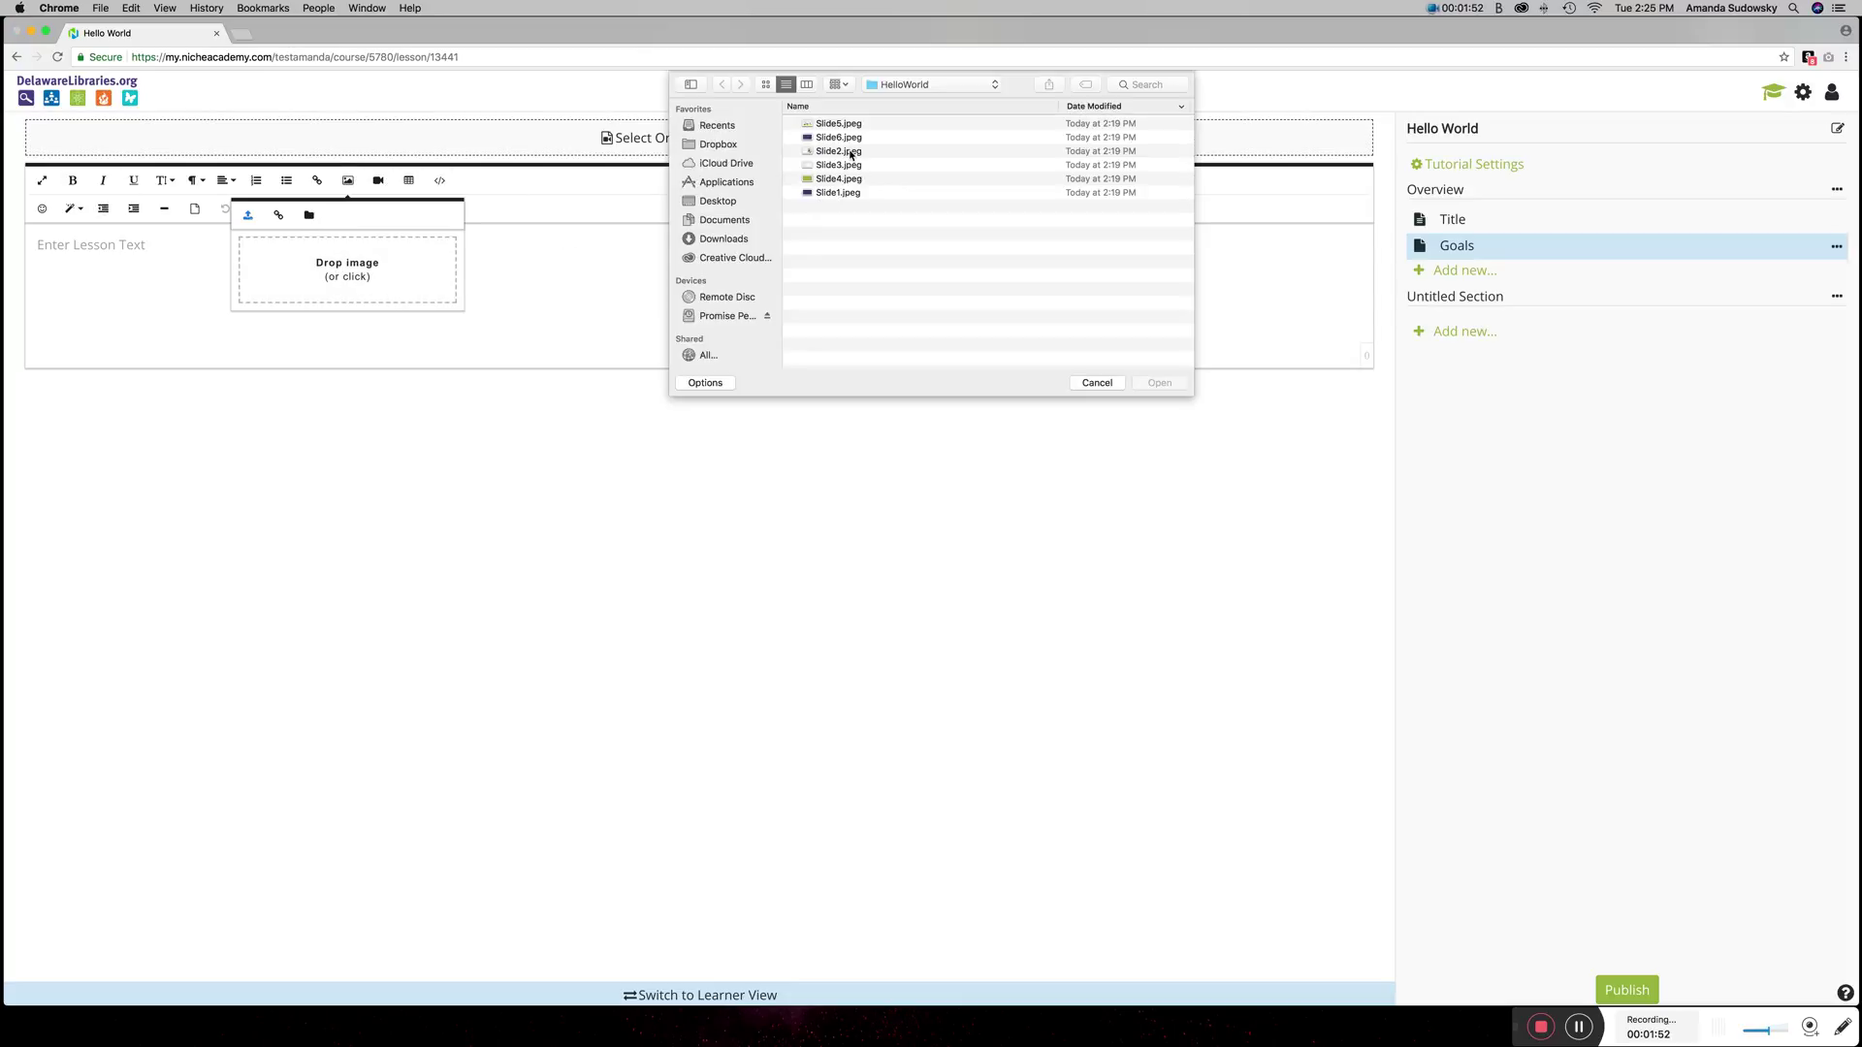
pyautogui.click(837, 152)
pyautogui.click(1159, 383)
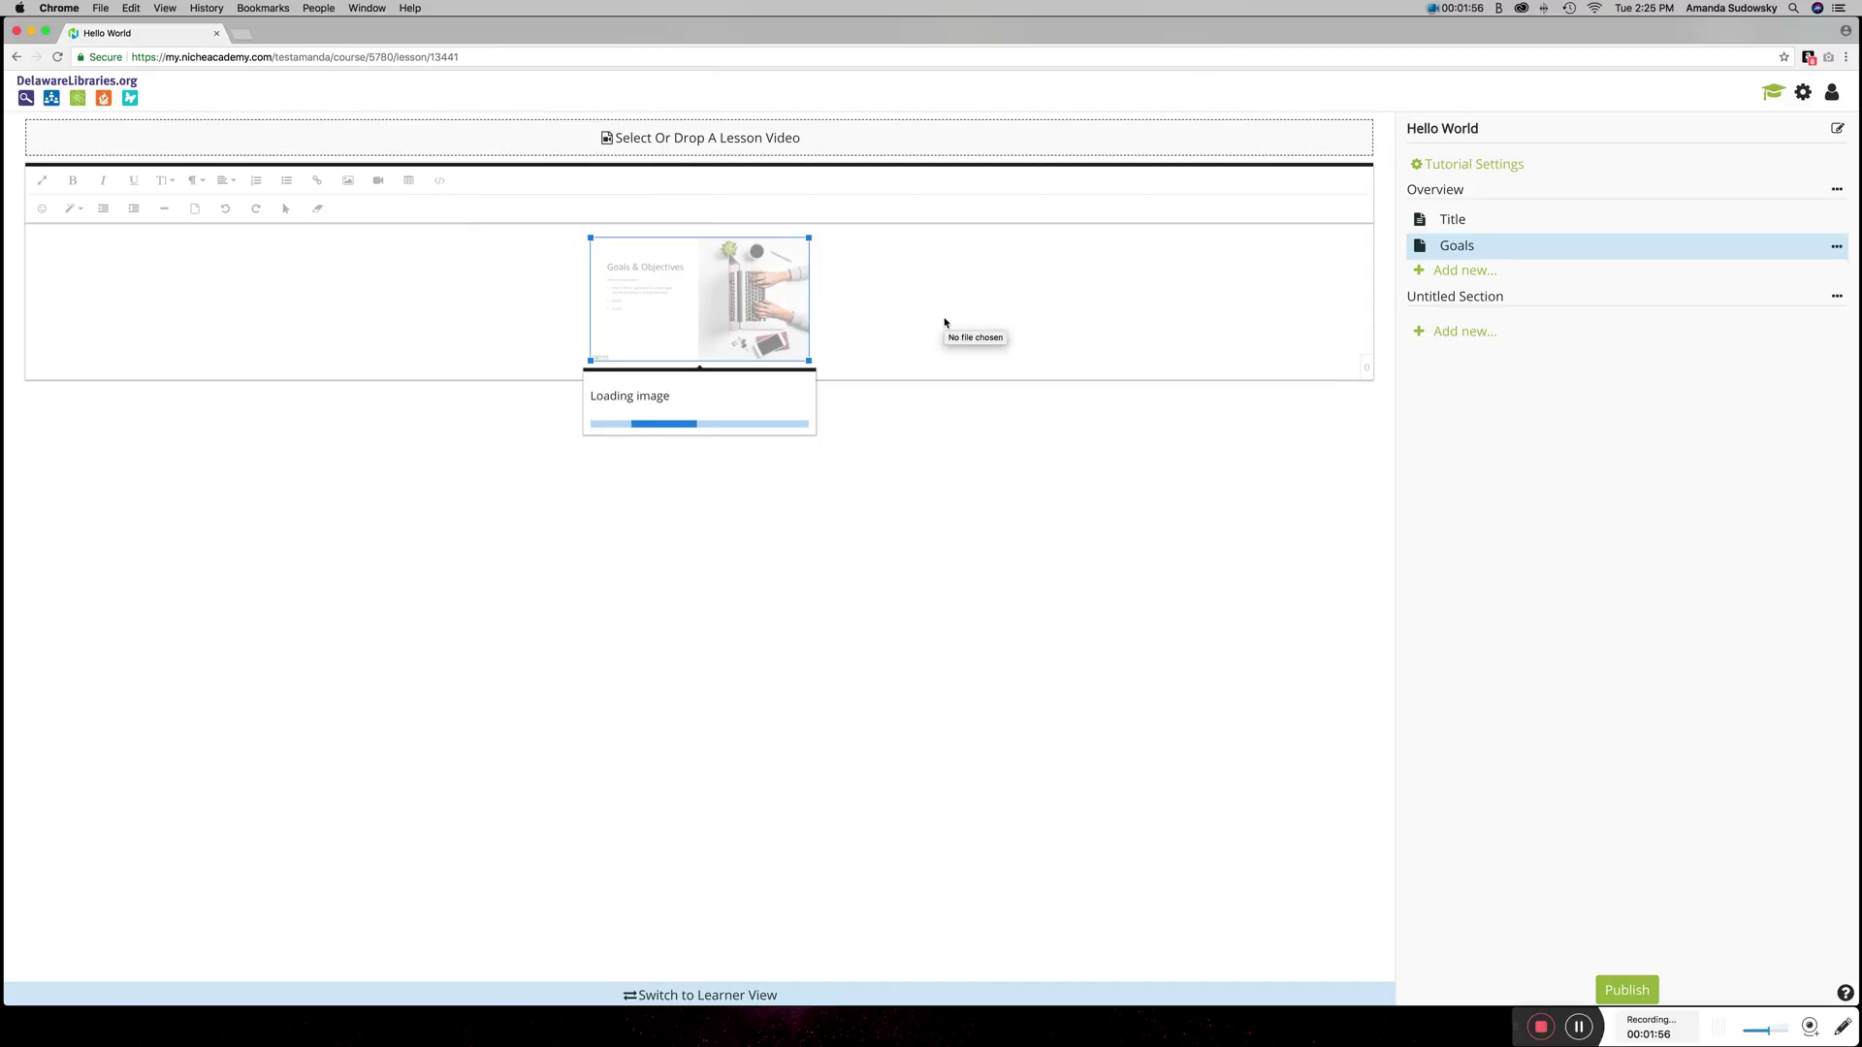
# Step: Set the width of the Goals & Objectives slide image to 2020
pyautogui.click(729, 414)
pyautogui.moveTo(616, 421); pyautogui.dragTo(550, 418)
pyautogui.write('2020')
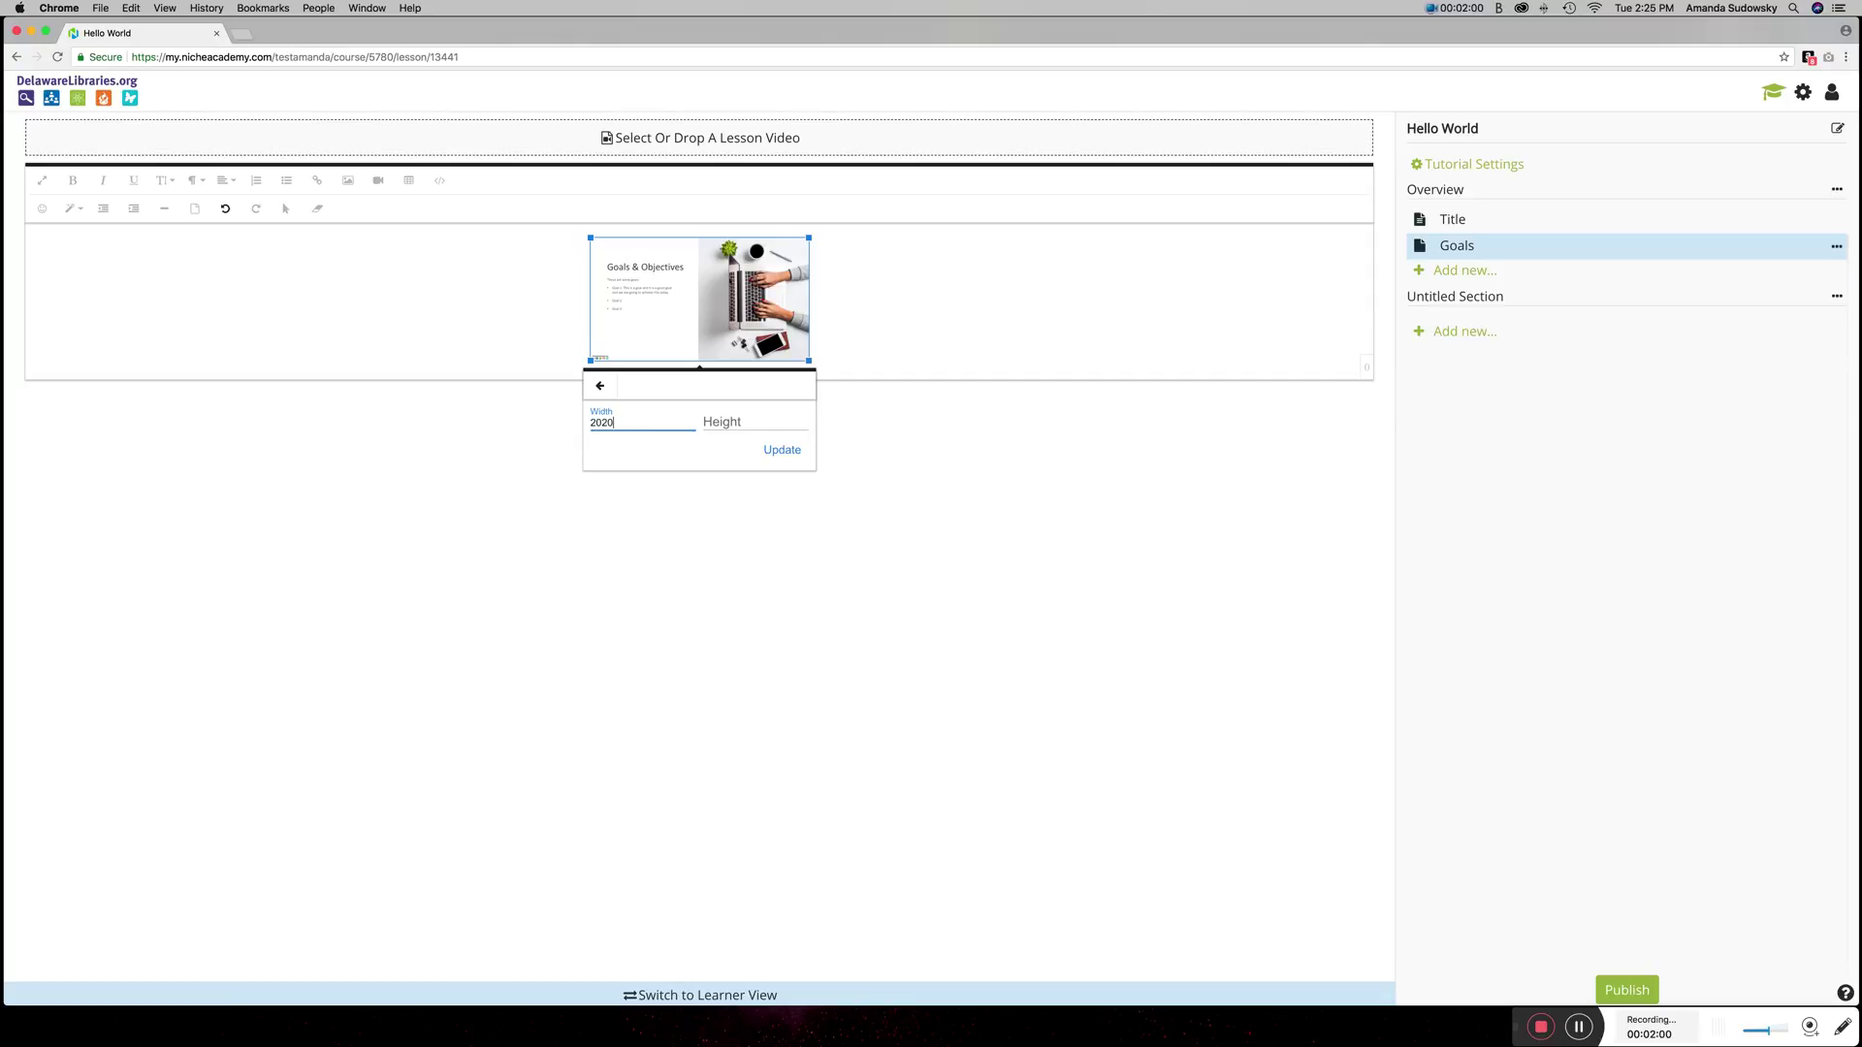
pyautogui.press('Return')
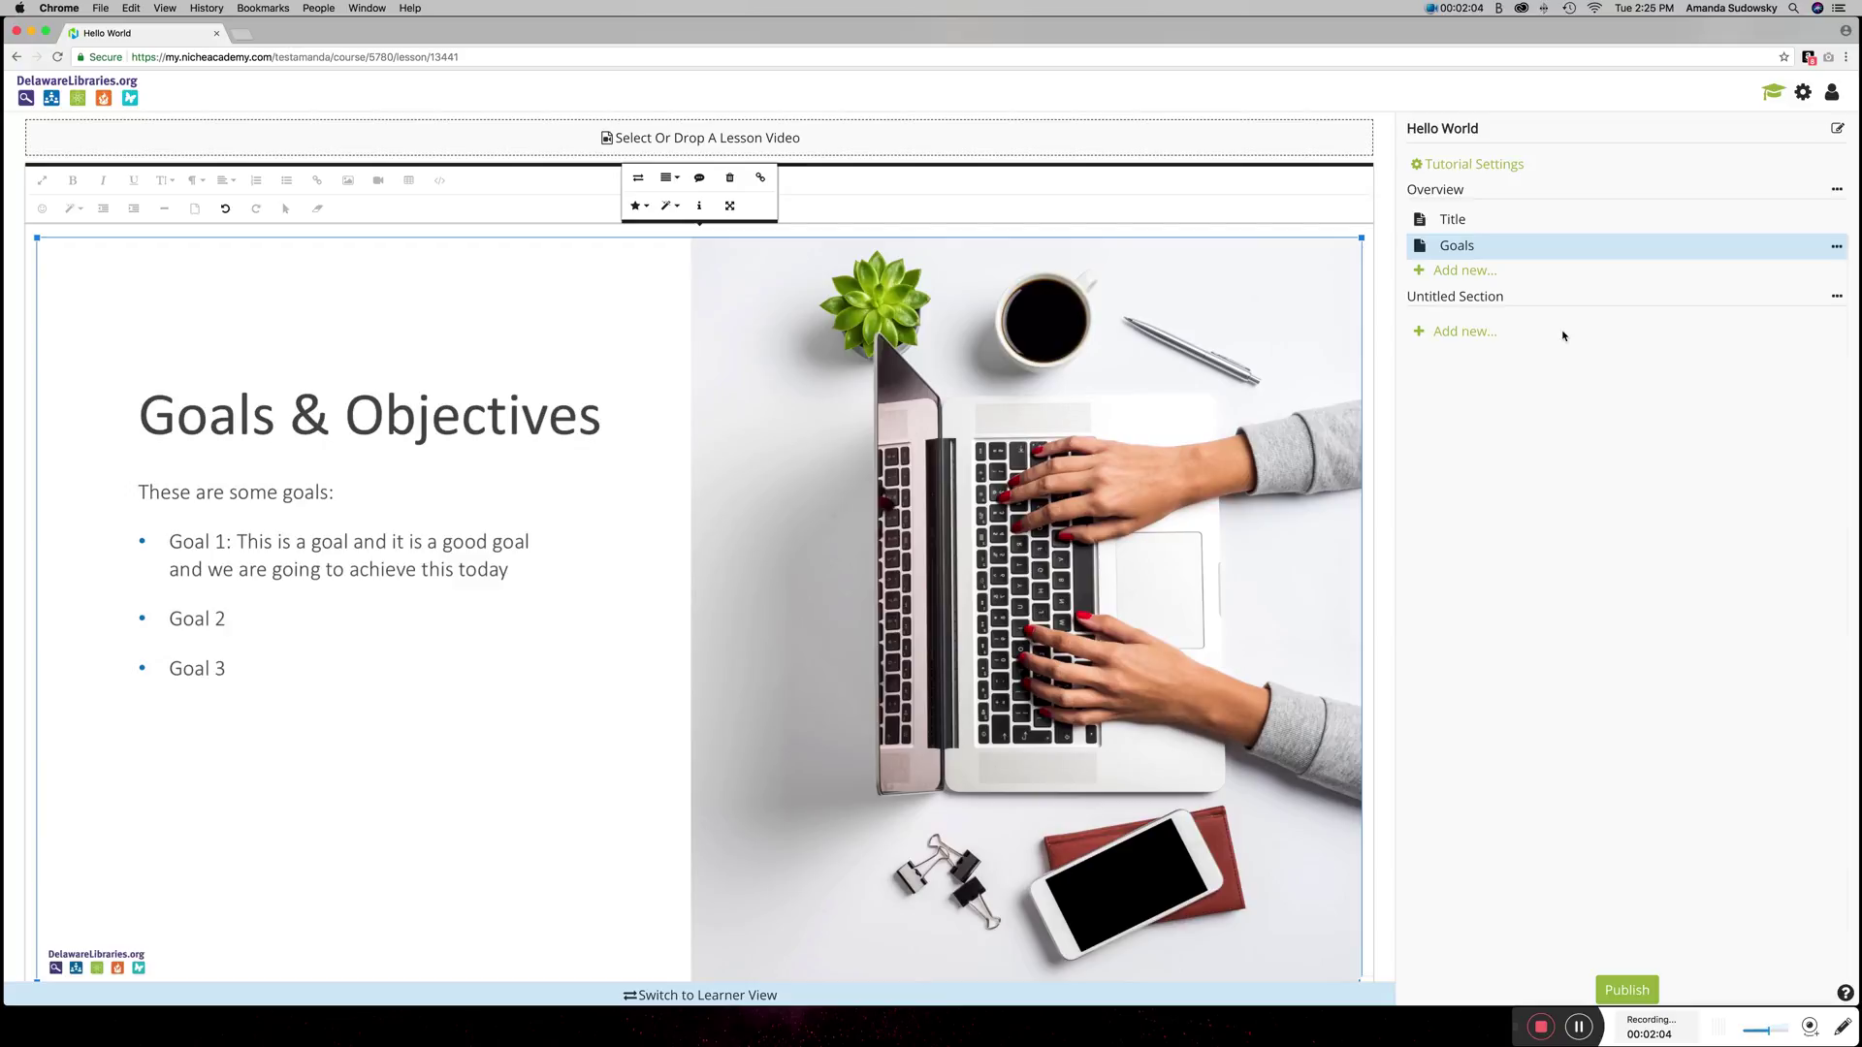
# Step: Add a new lesson named "Prerequisites" to the Overview section below Goals
pyautogui.click(1501, 271)
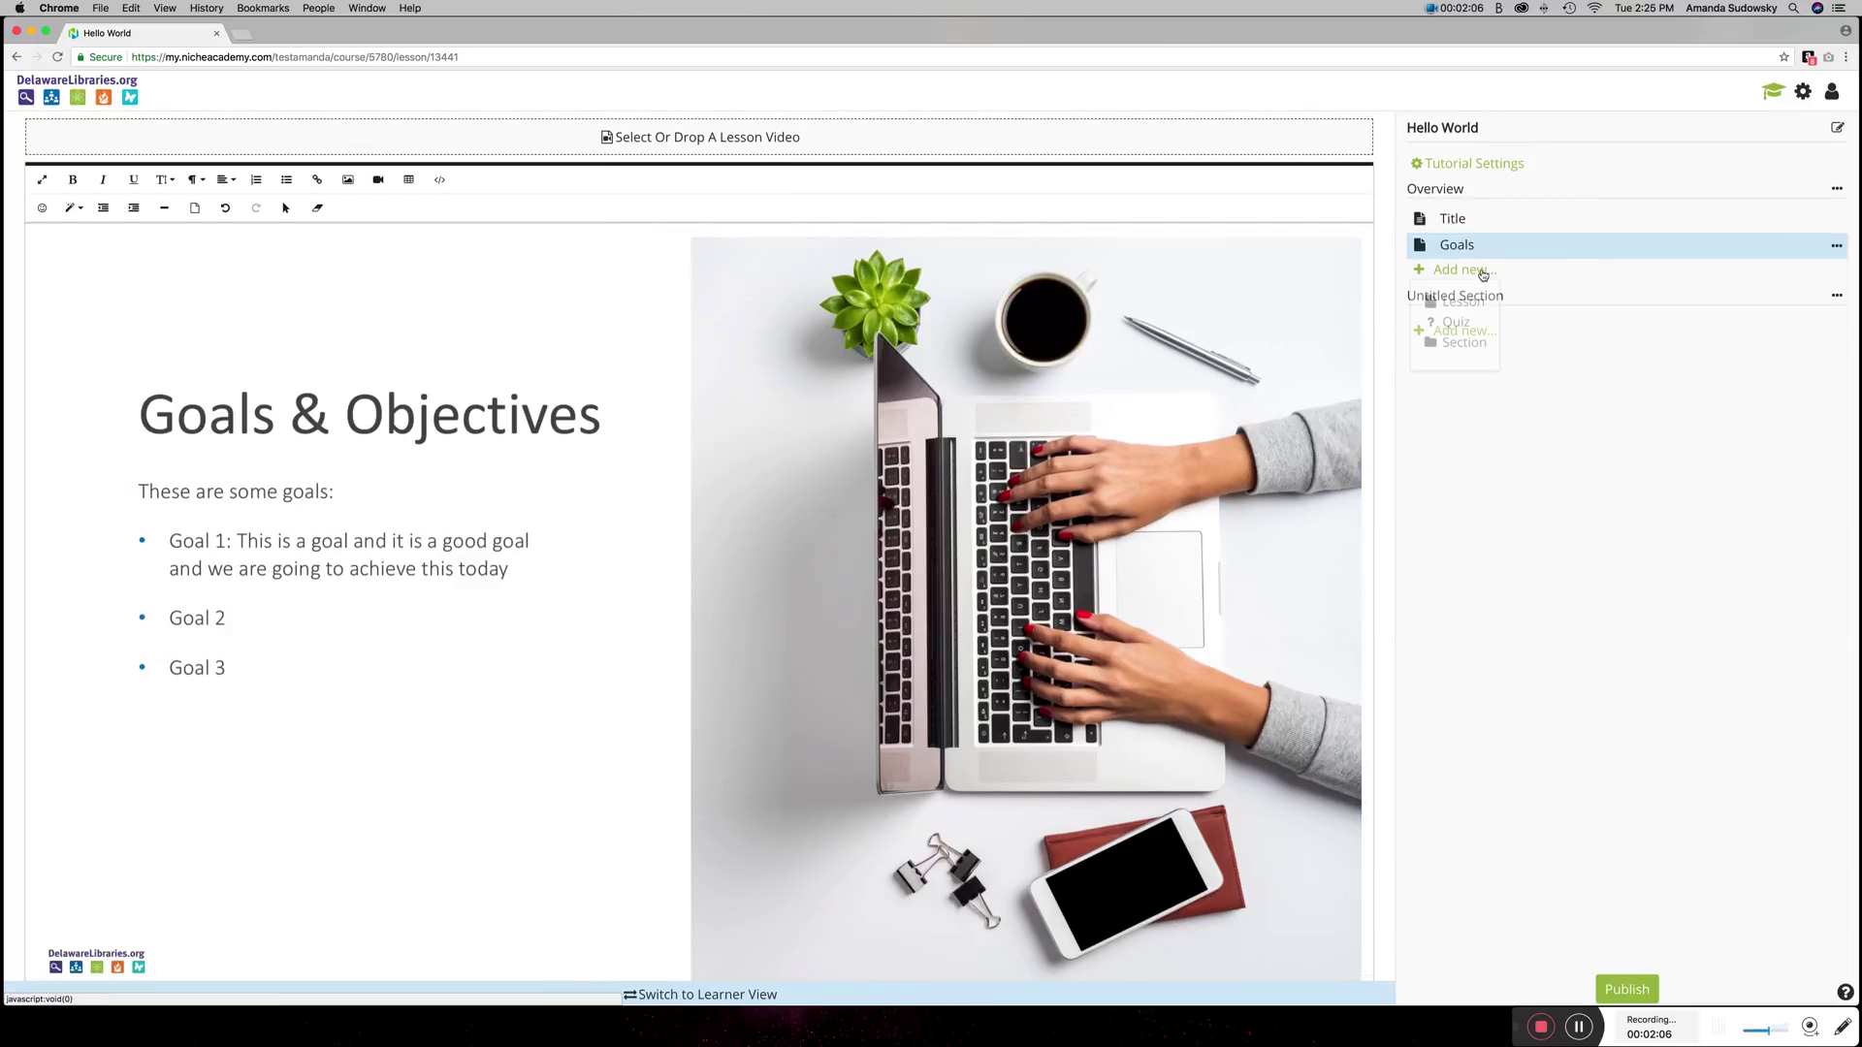
pyautogui.click(1452, 301)
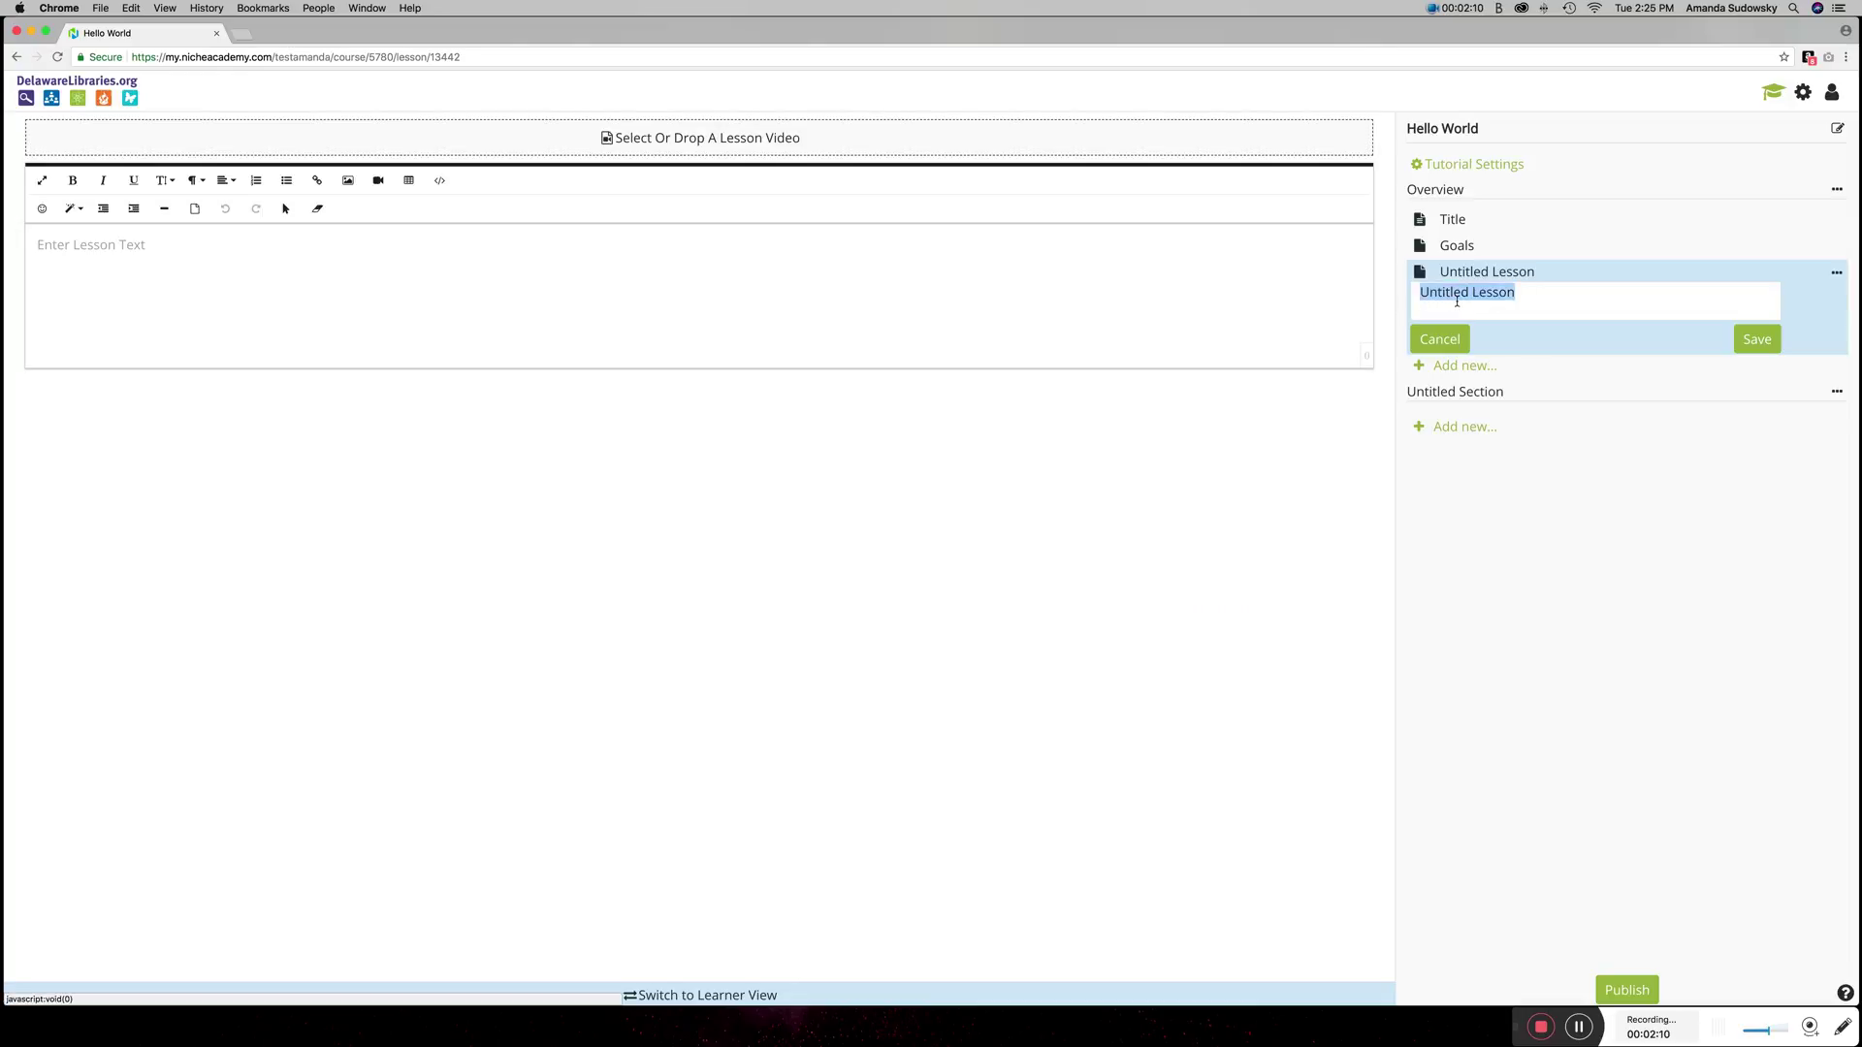
pyautogui.write('Prerequisites')
pyautogui.press('Return')
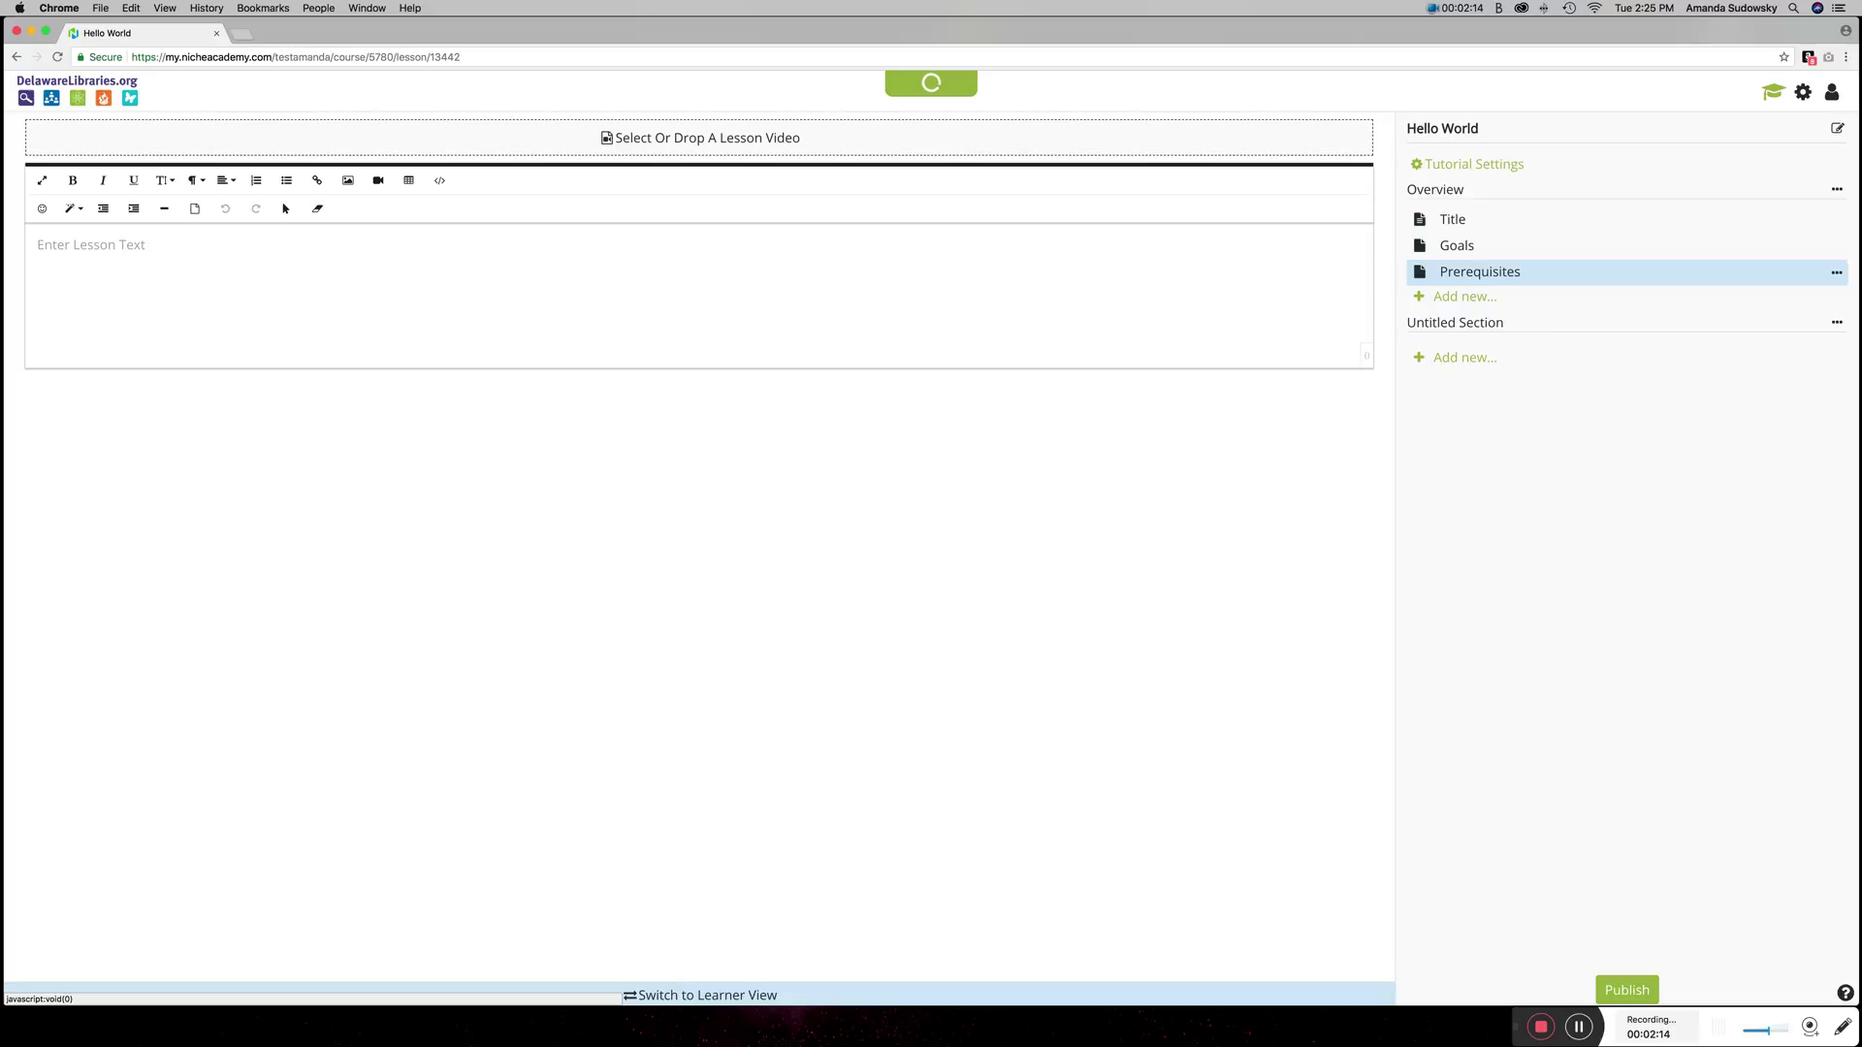
# Step: Insert the Prerequisites and Audience slide, Slide3.jpeg, from the HelloWorld folder into the Prerequisites lesson
pyautogui.click(374, 187)
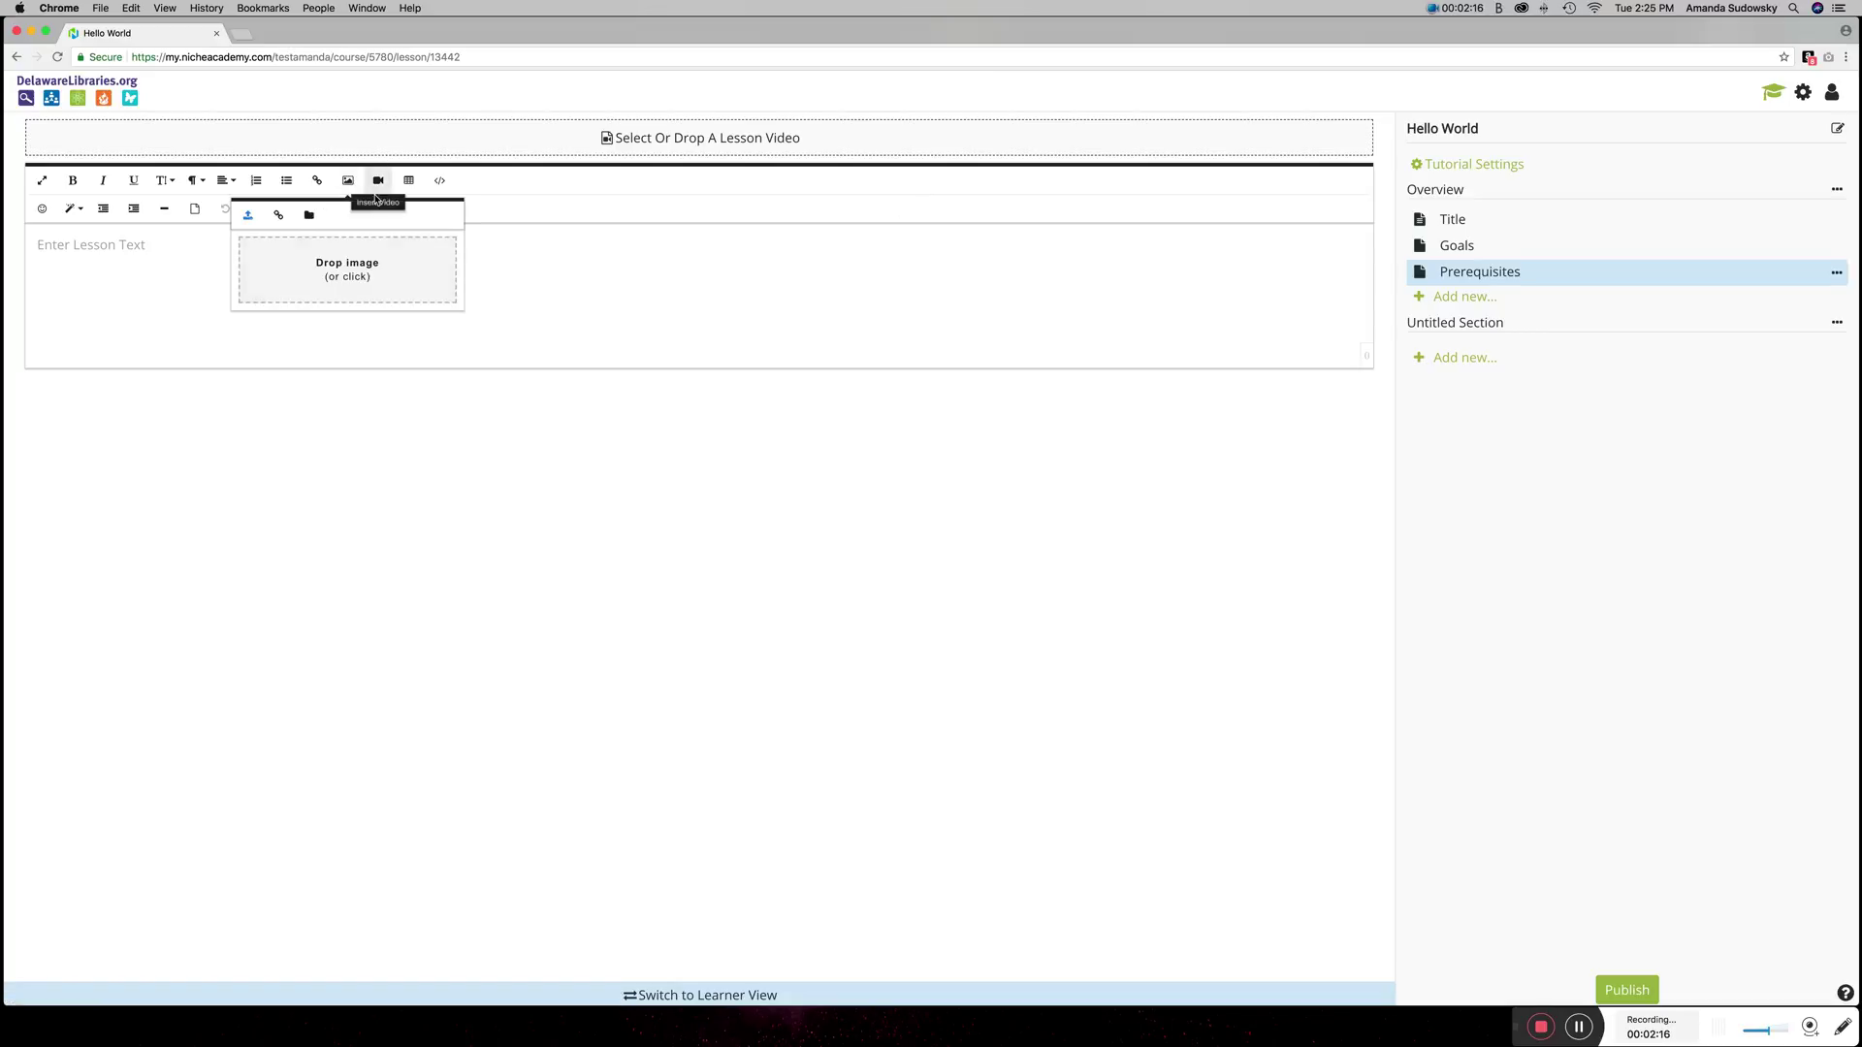
pyautogui.click(368, 257)
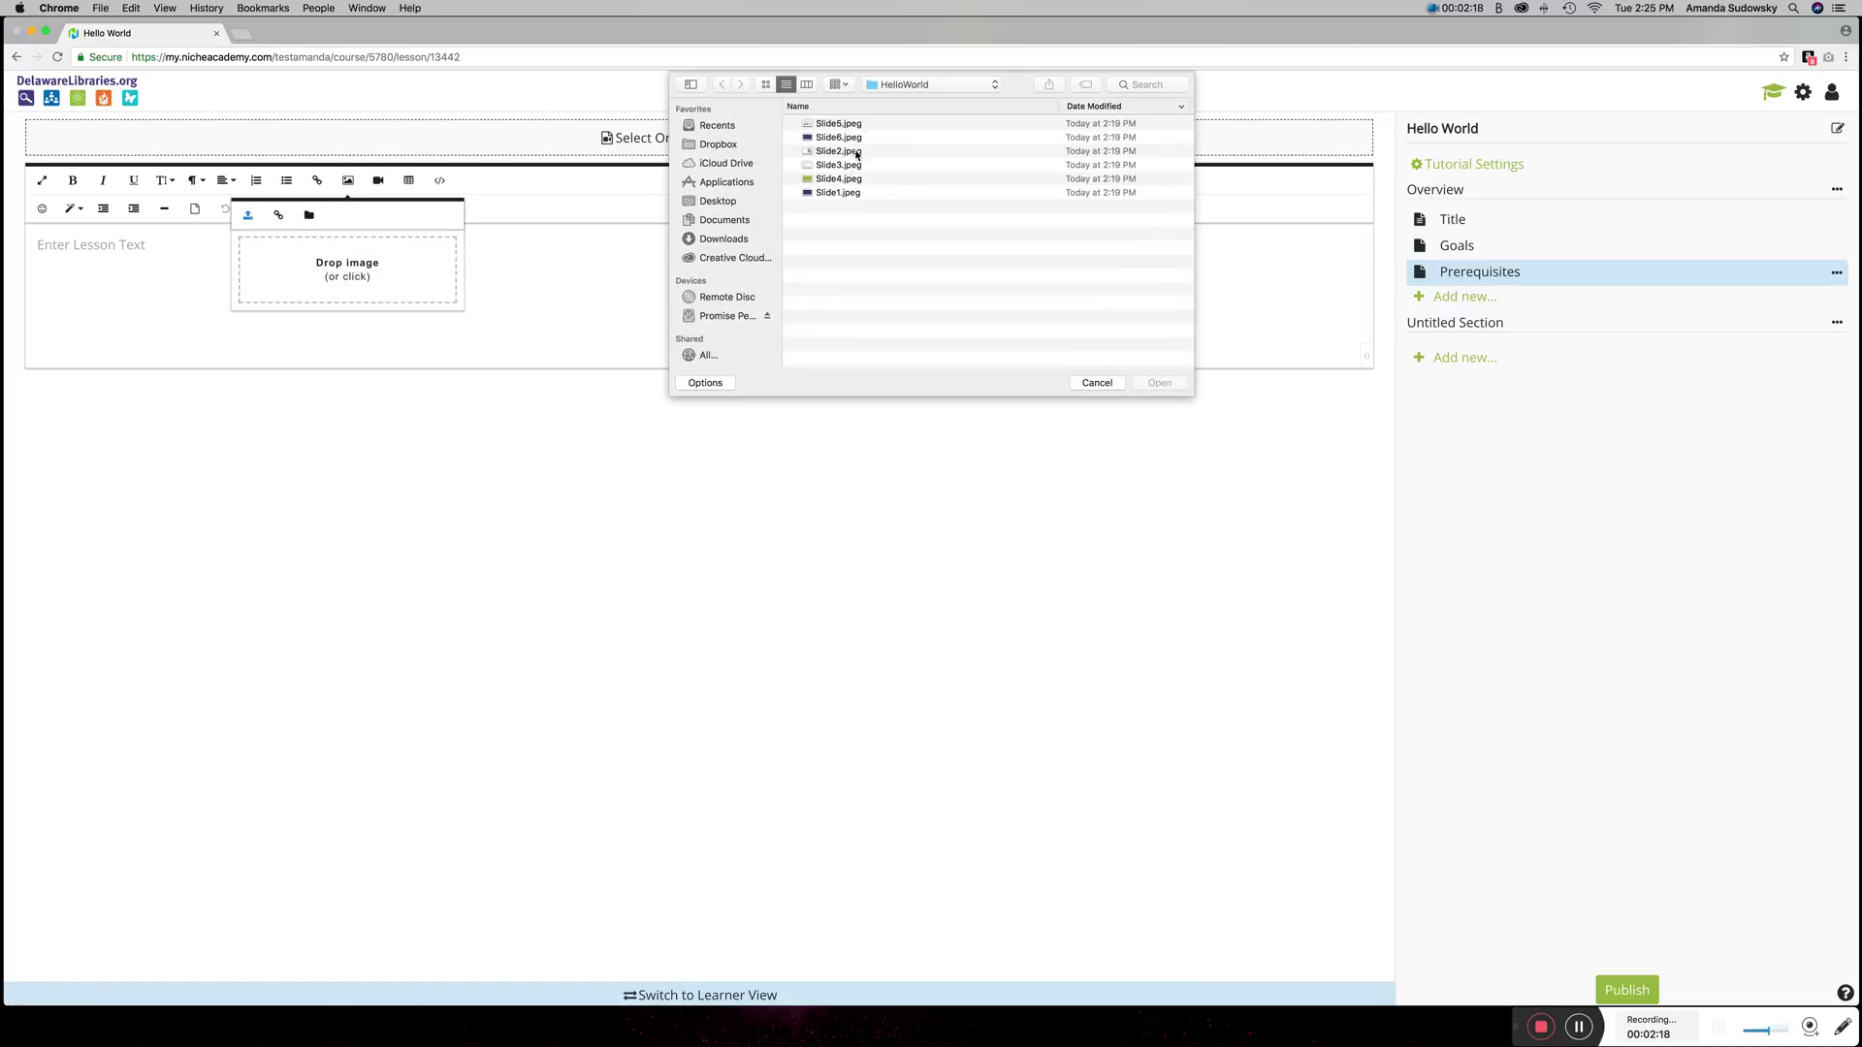
pyautogui.doubleClick(857, 152)
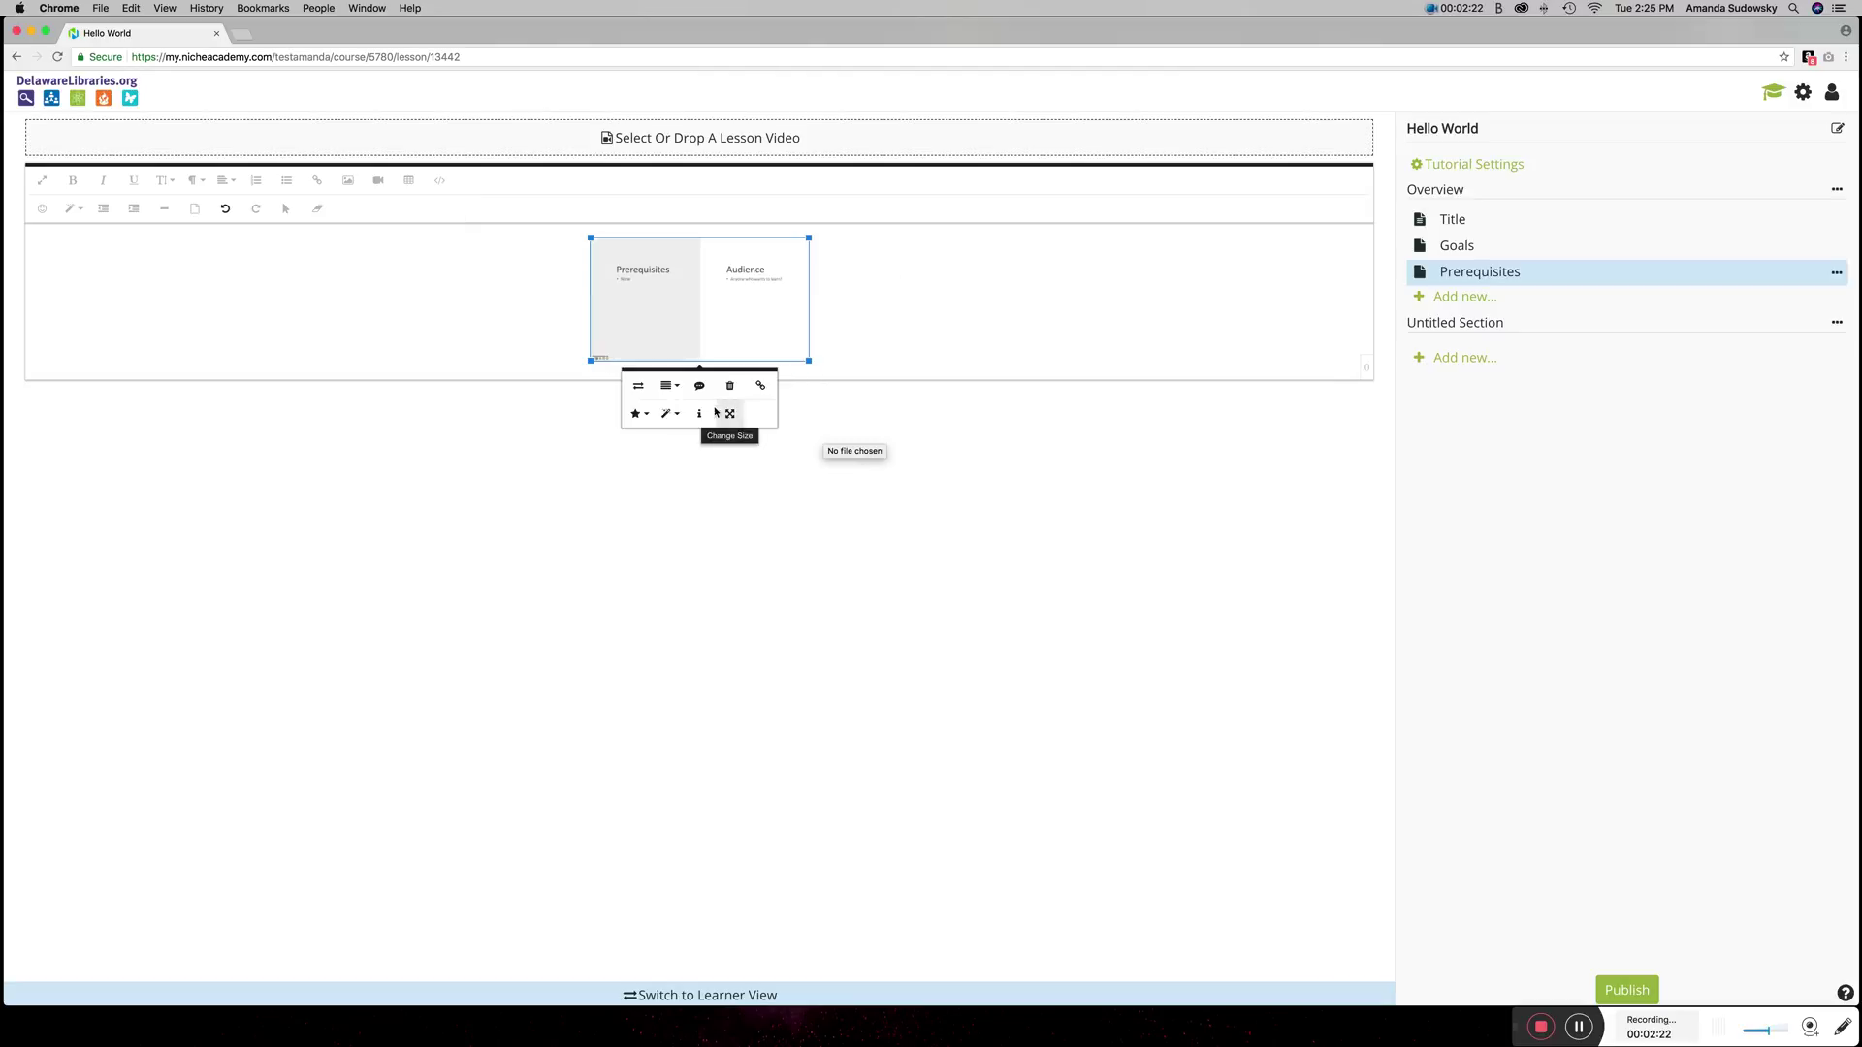
# Step: Set the width of the Prerequisites and Audience slide image to 2020
pyautogui.click(729, 414)
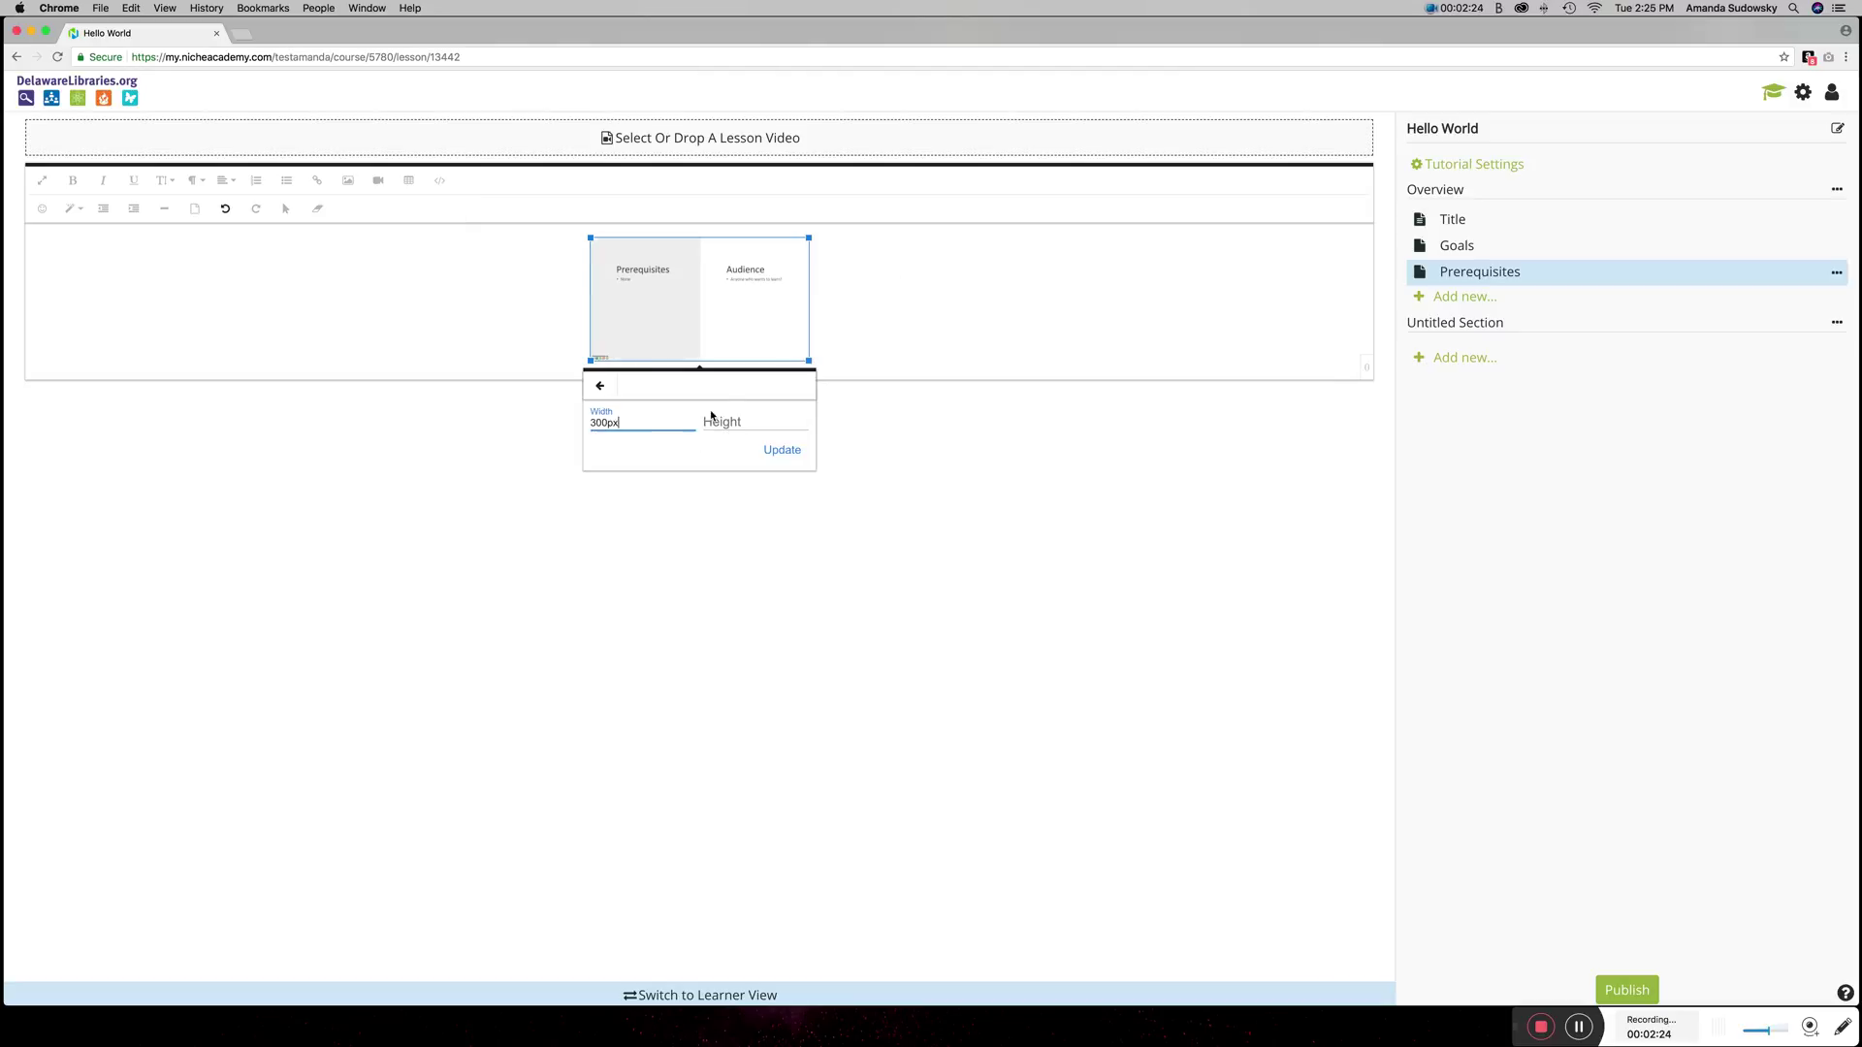
pyautogui.moveTo(650, 421); pyautogui.dragTo(556, 422)
pyautogui.write('2020')
pyautogui.press('Return')
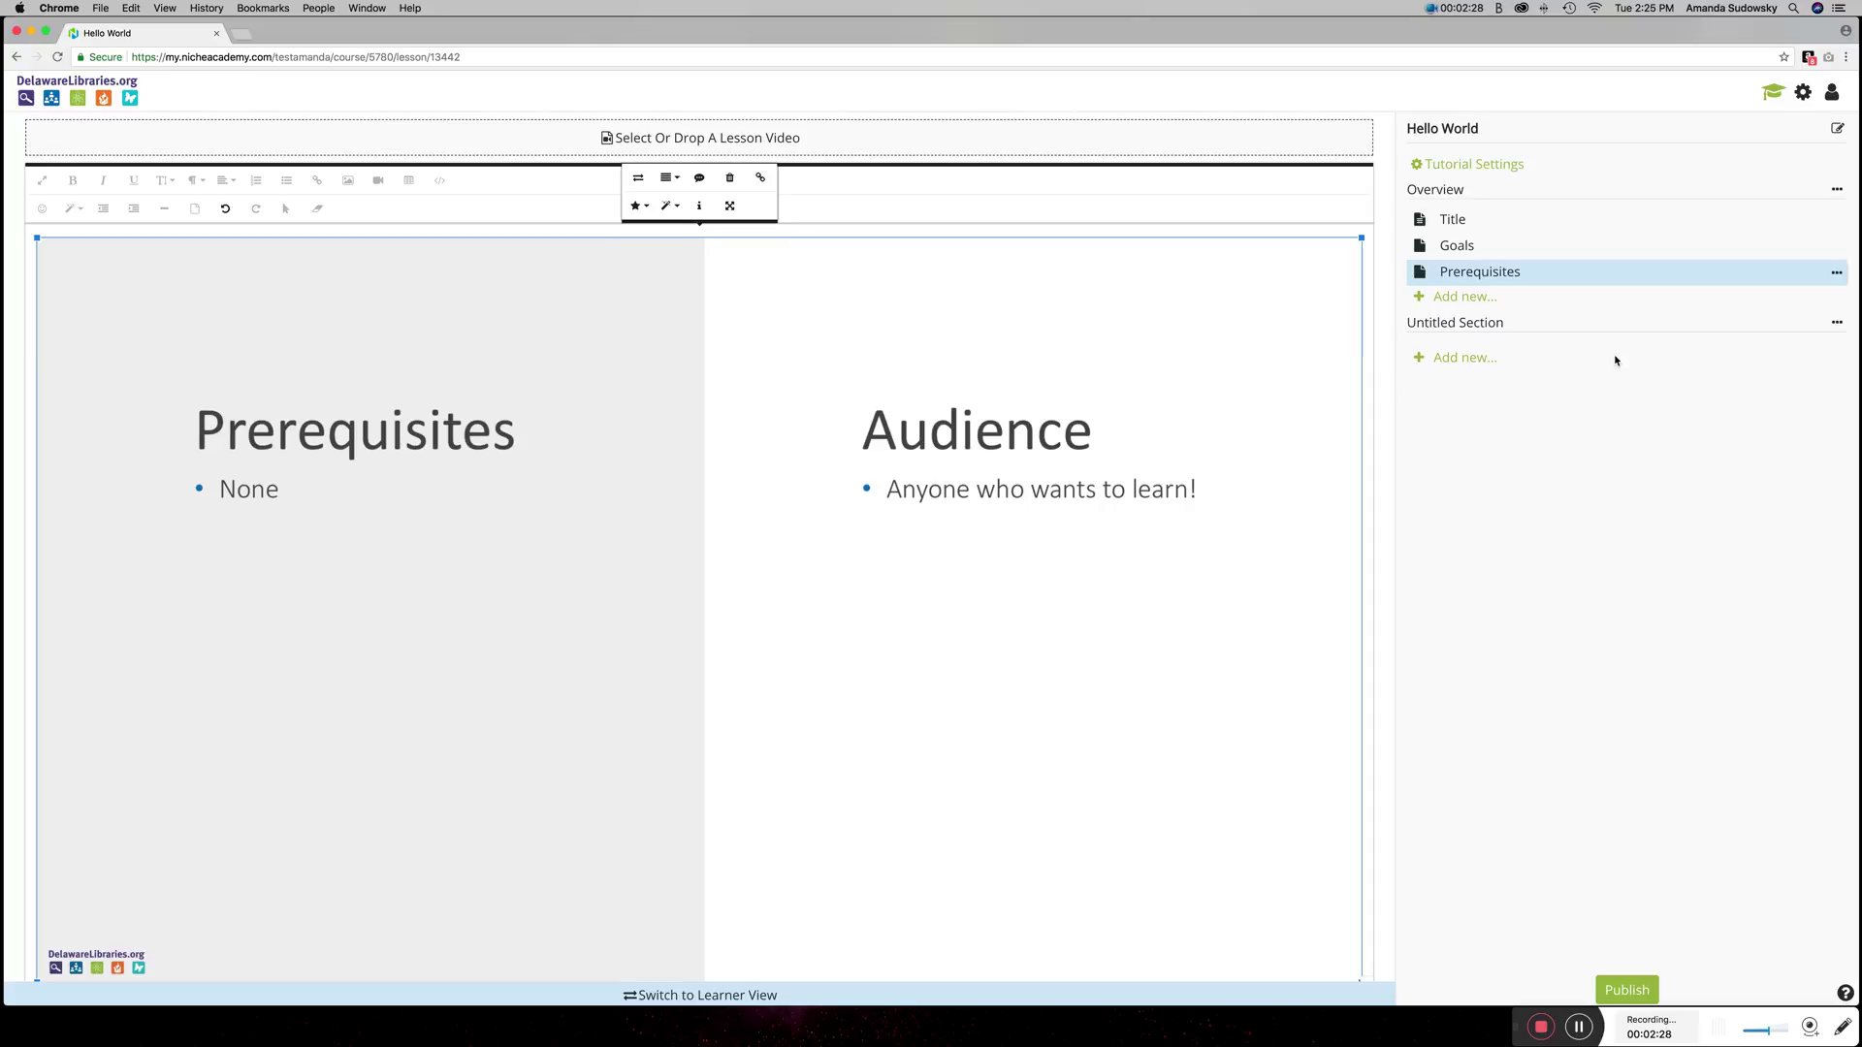
# Step: Rename the untitled section below Overview as "Closing Studd"
pyautogui.click(1837, 323)
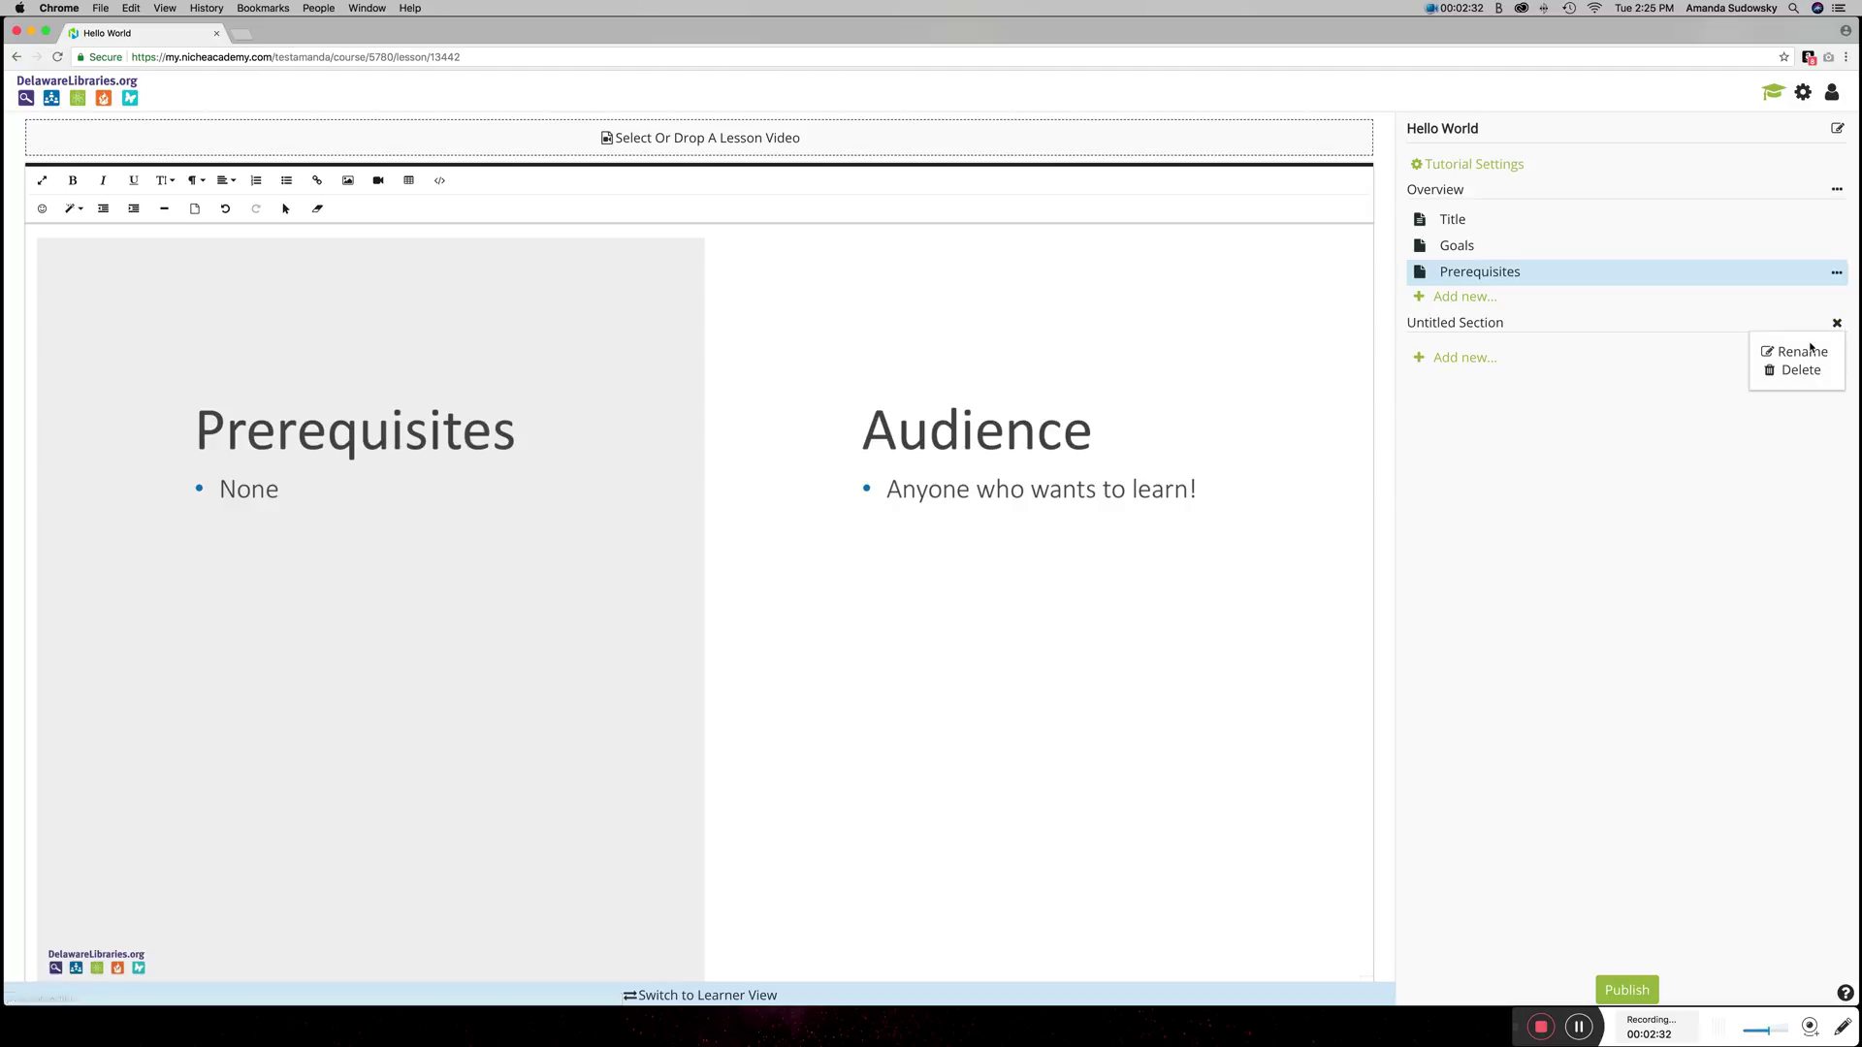
pyautogui.click(1805, 352)
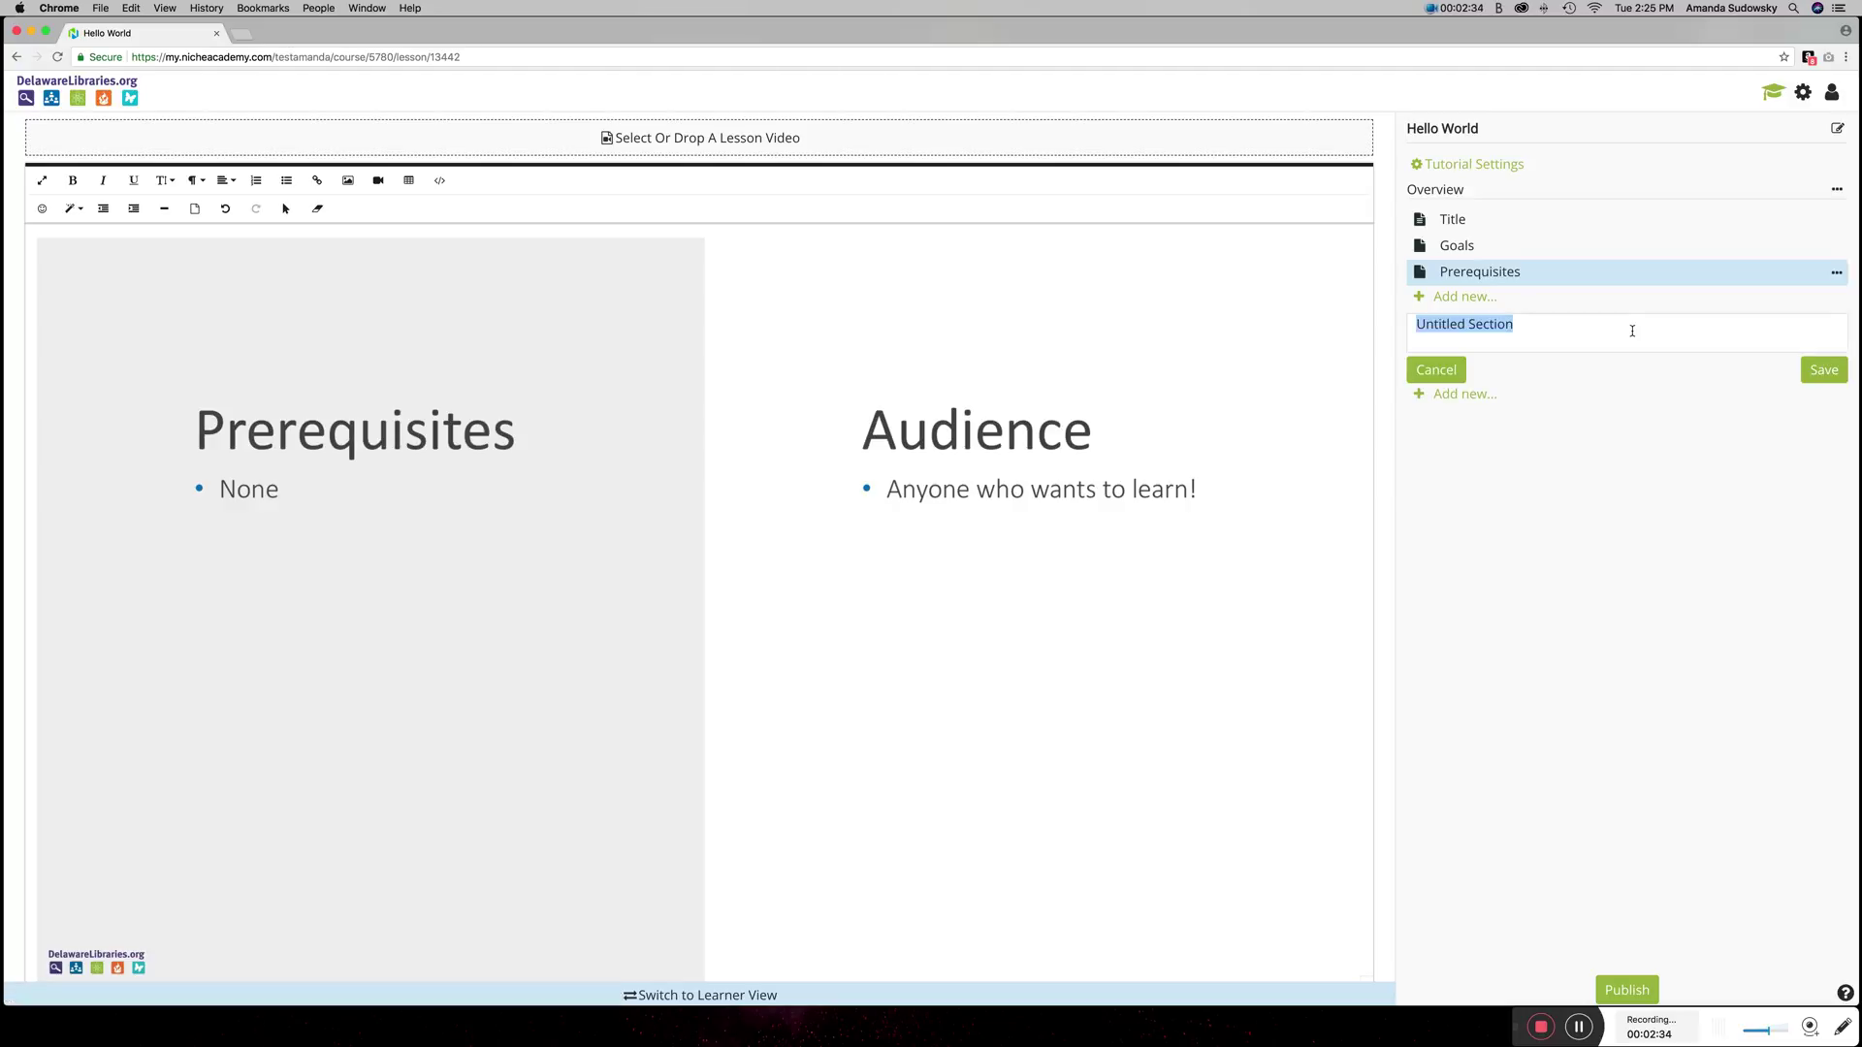
pyautogui.write('Closing Studd')
pyautogui.press('Return')
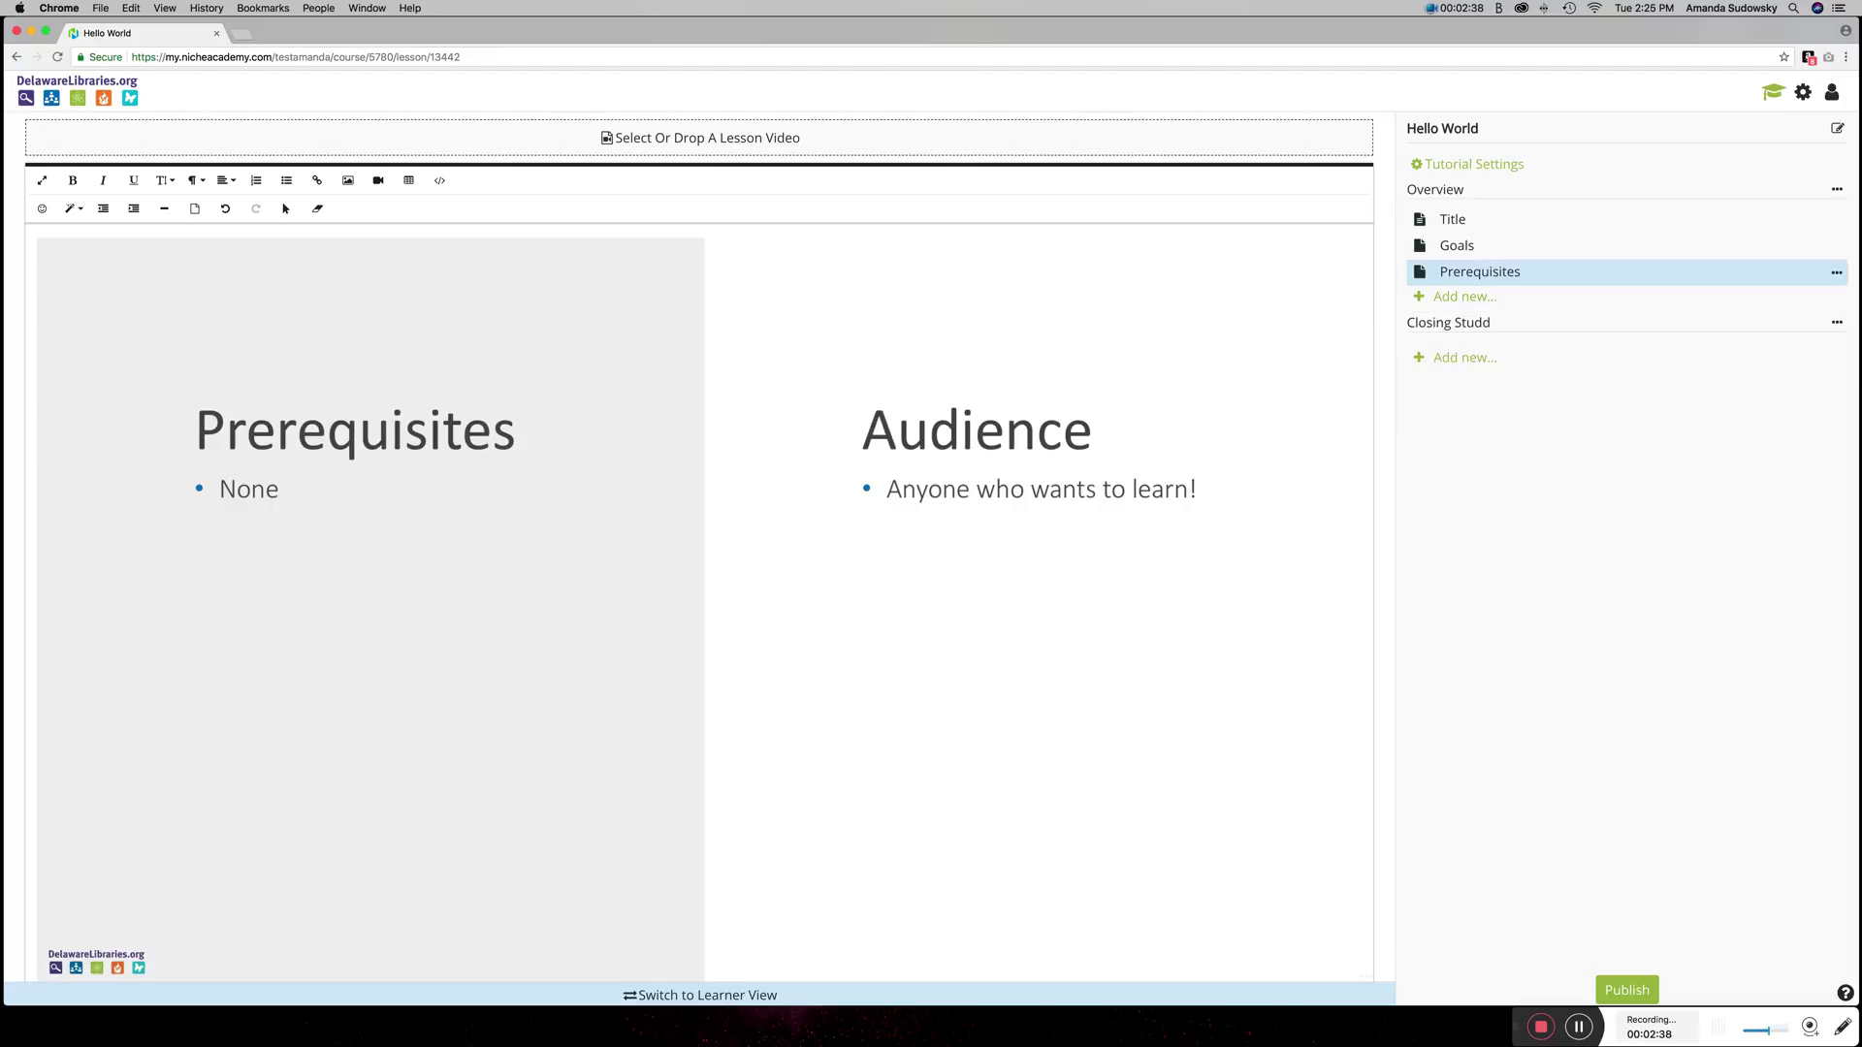
# Step: Rename the second section of the tutorial as "Closing Stuff"
pyautogui.click(1837, 322)
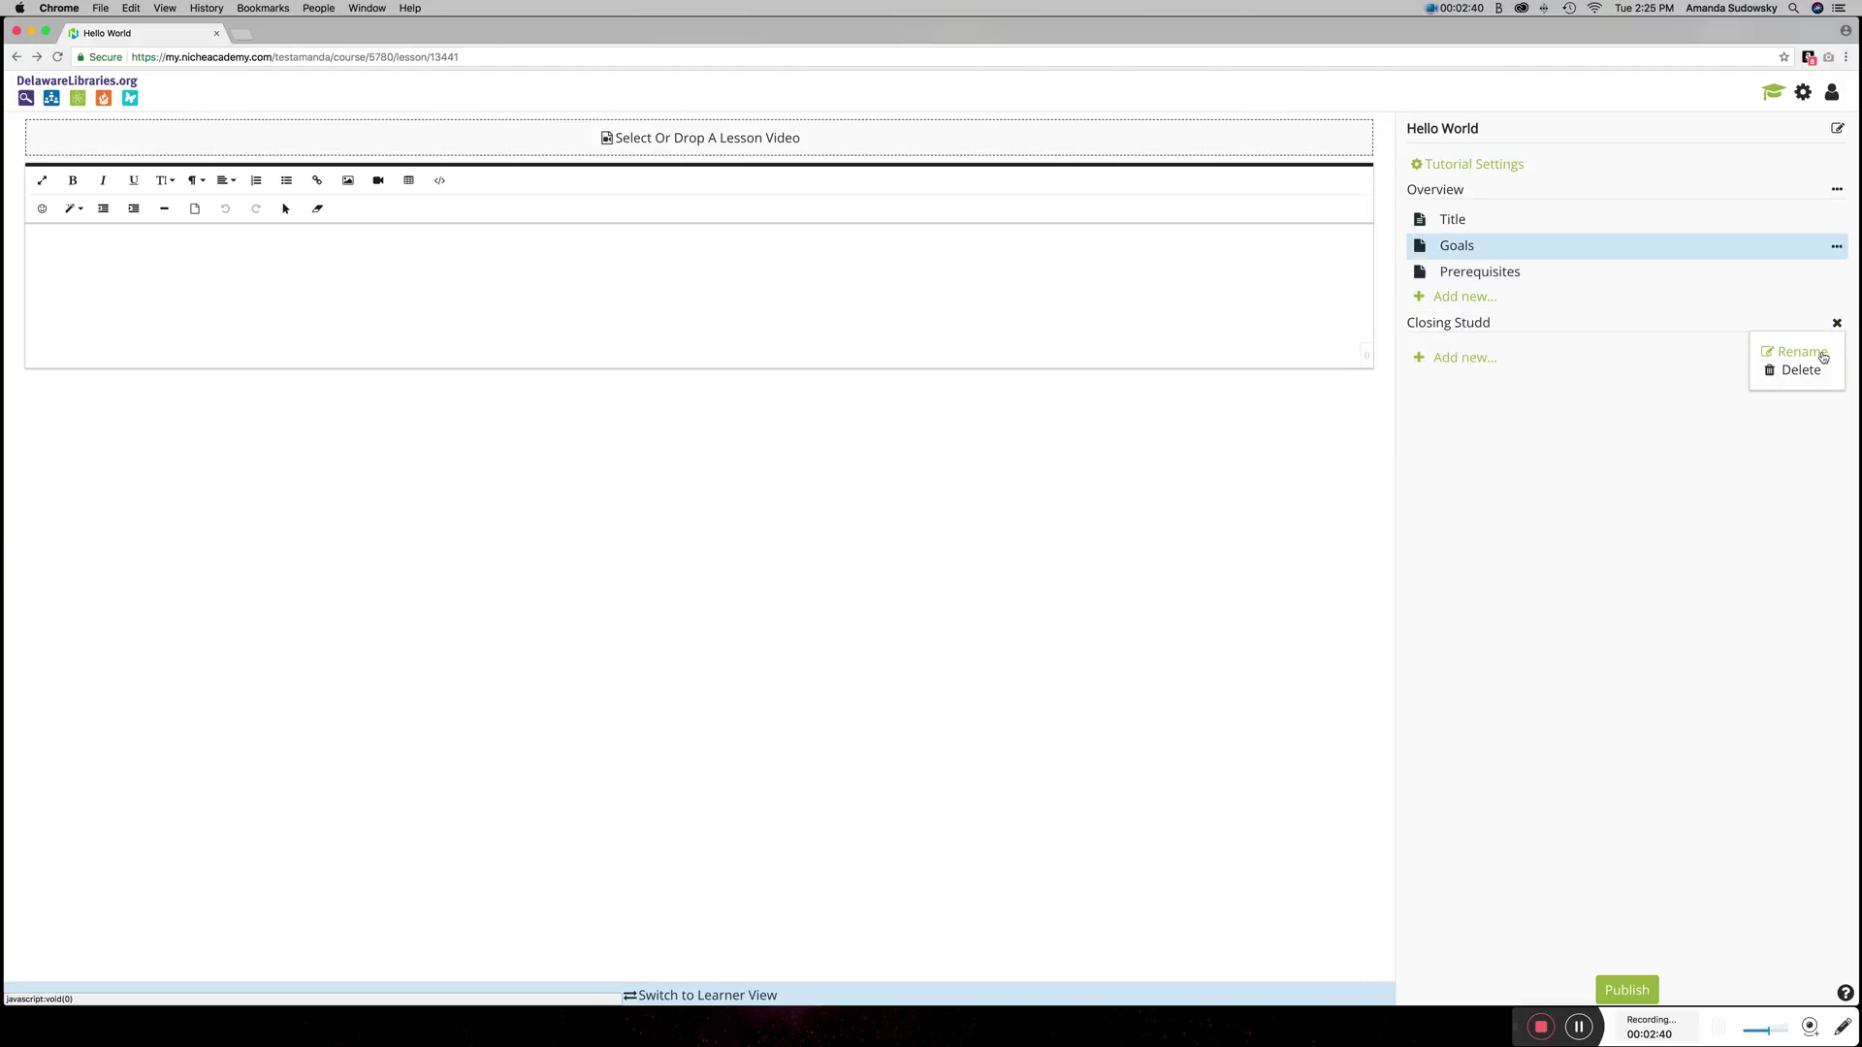
pyautogui.click(1801, 352)
pyautogui.tripleClick(1518, 334)
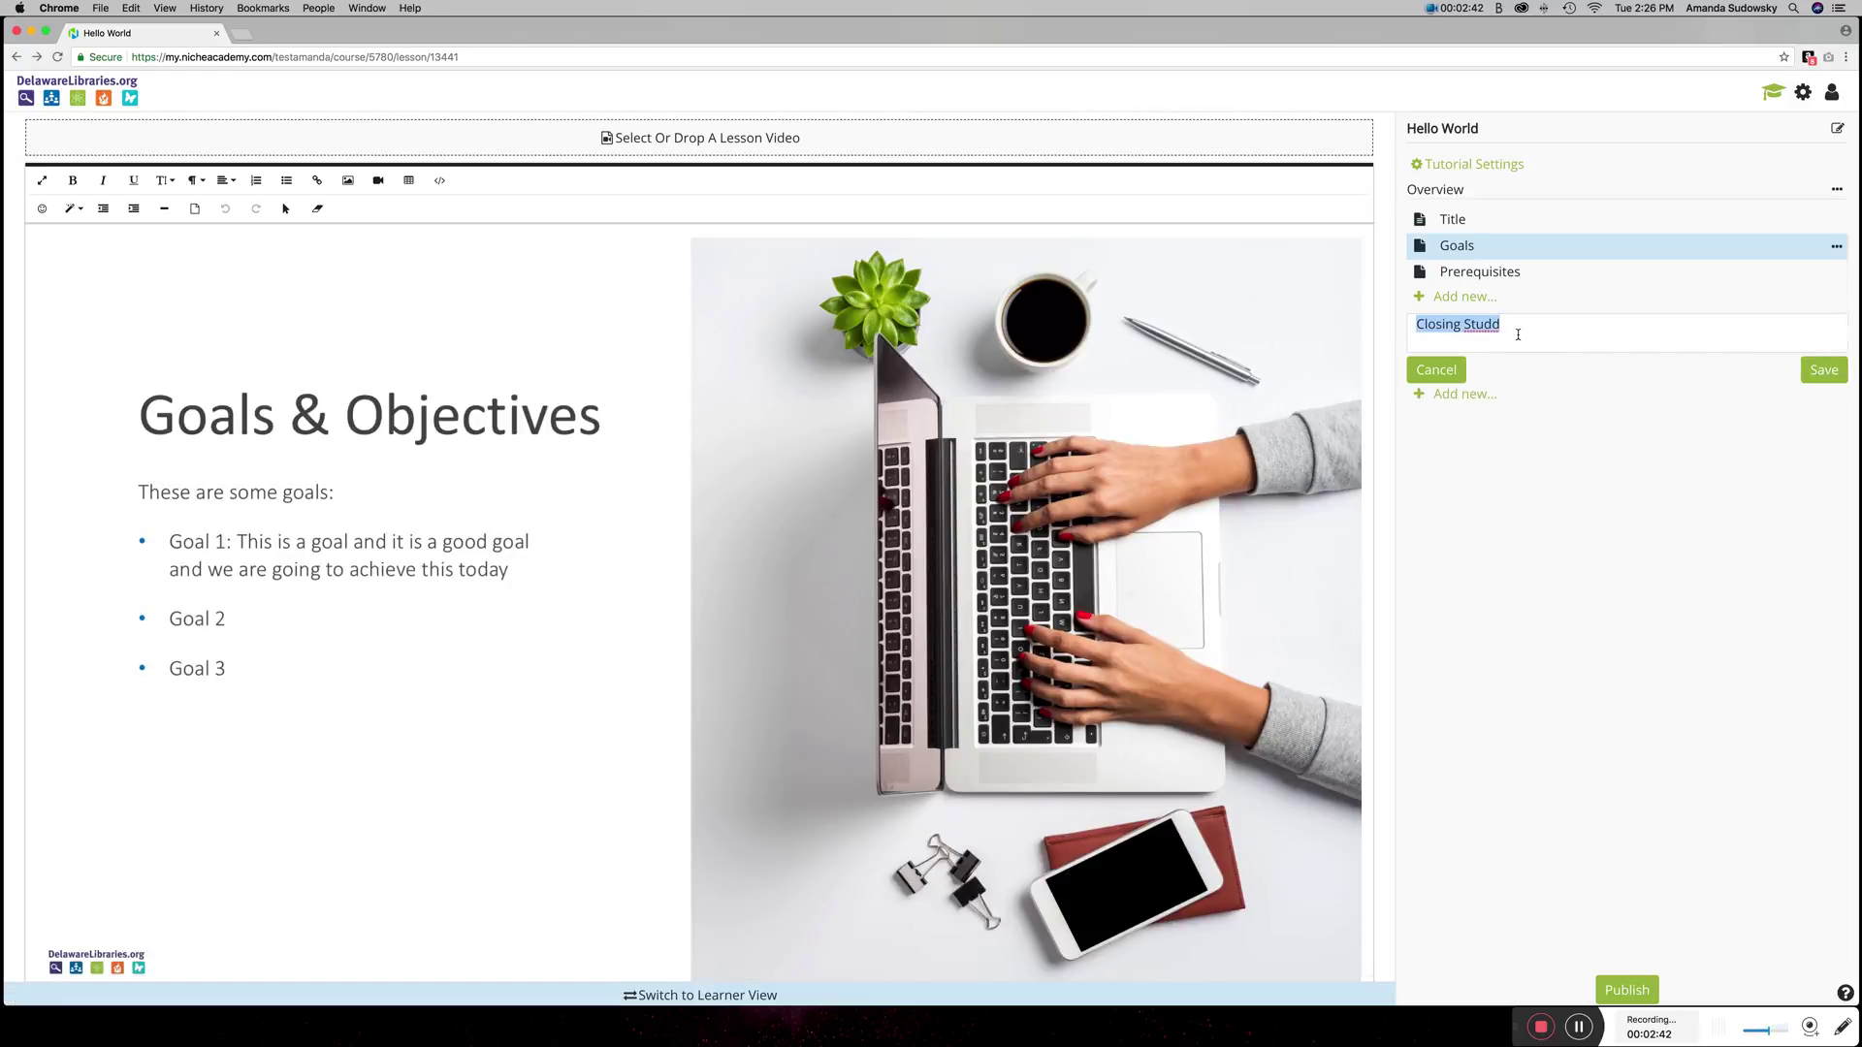
pyautogui.write('Closing Stuff')
pyautogui.press('Return')
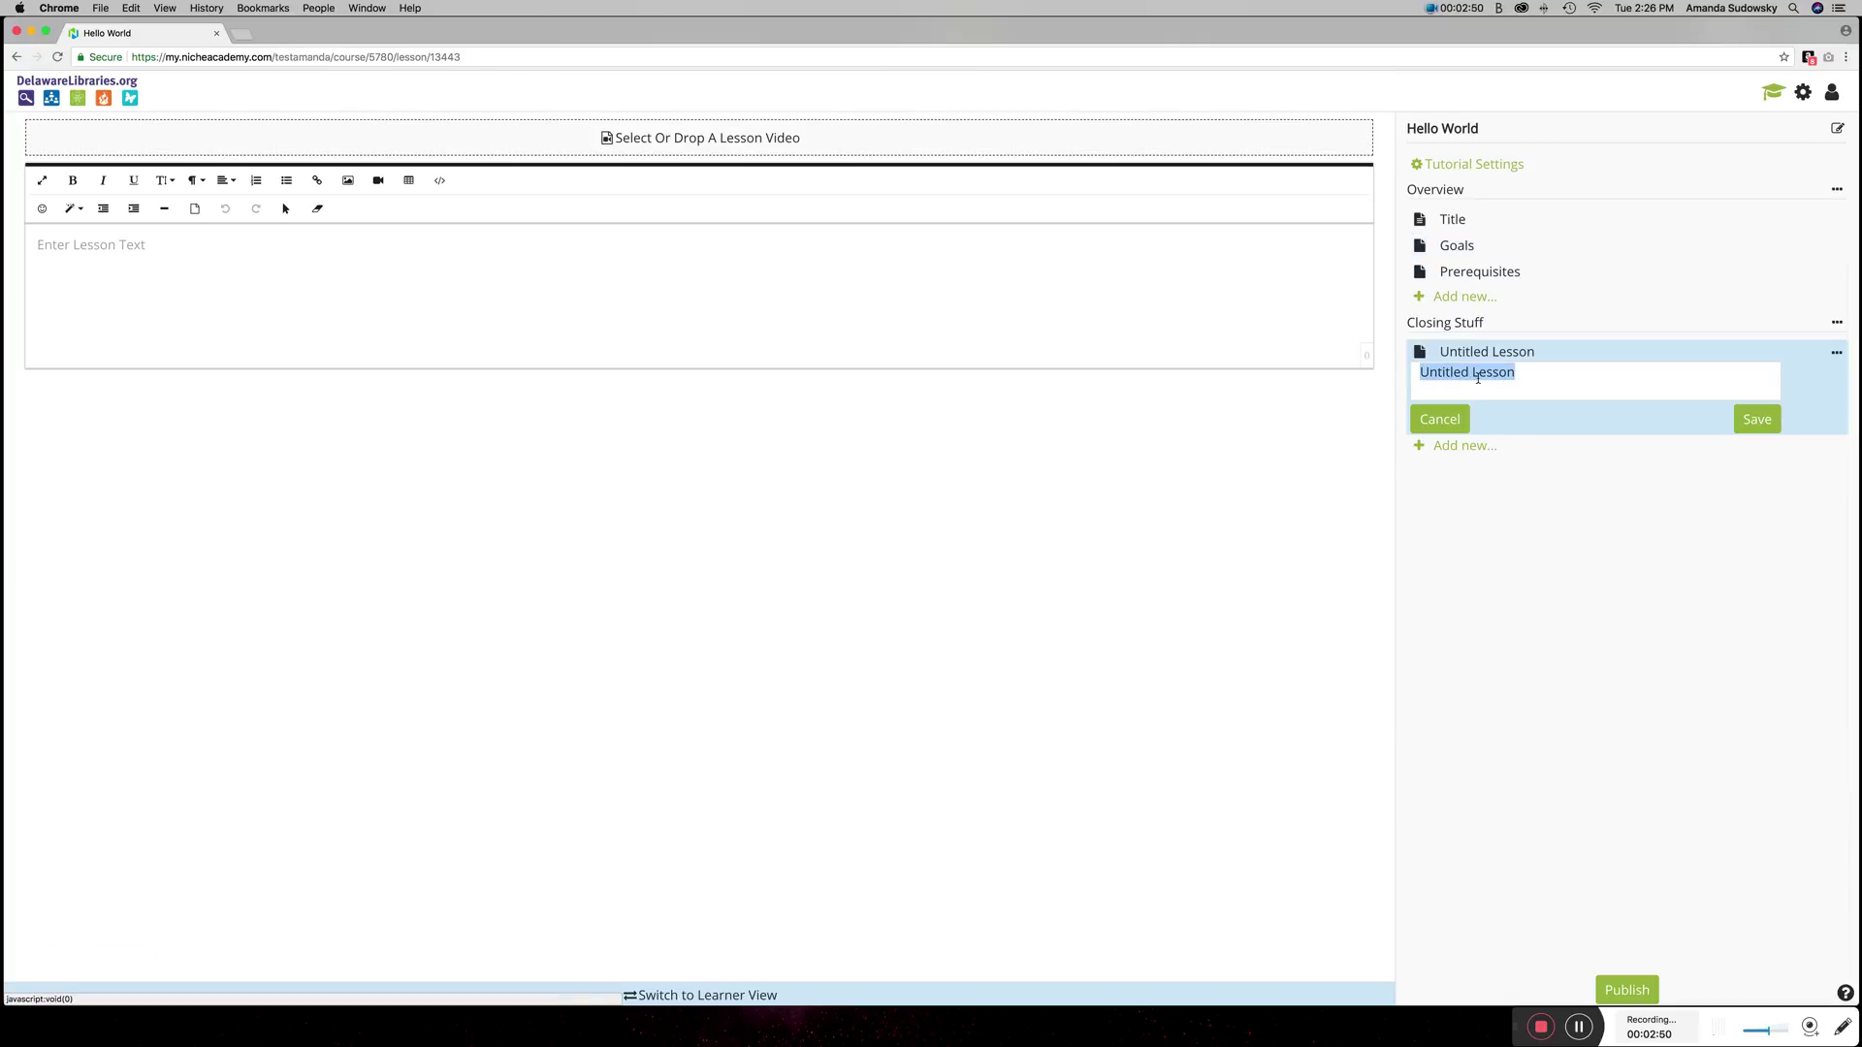
# Step: Name the new lesson in the Closing Stuff section "Resources" and add another lesson named "Questions" below it
pyautogui.write('Resources')
pyautogui.press('Return')
pyautogui.click(1459, 378)
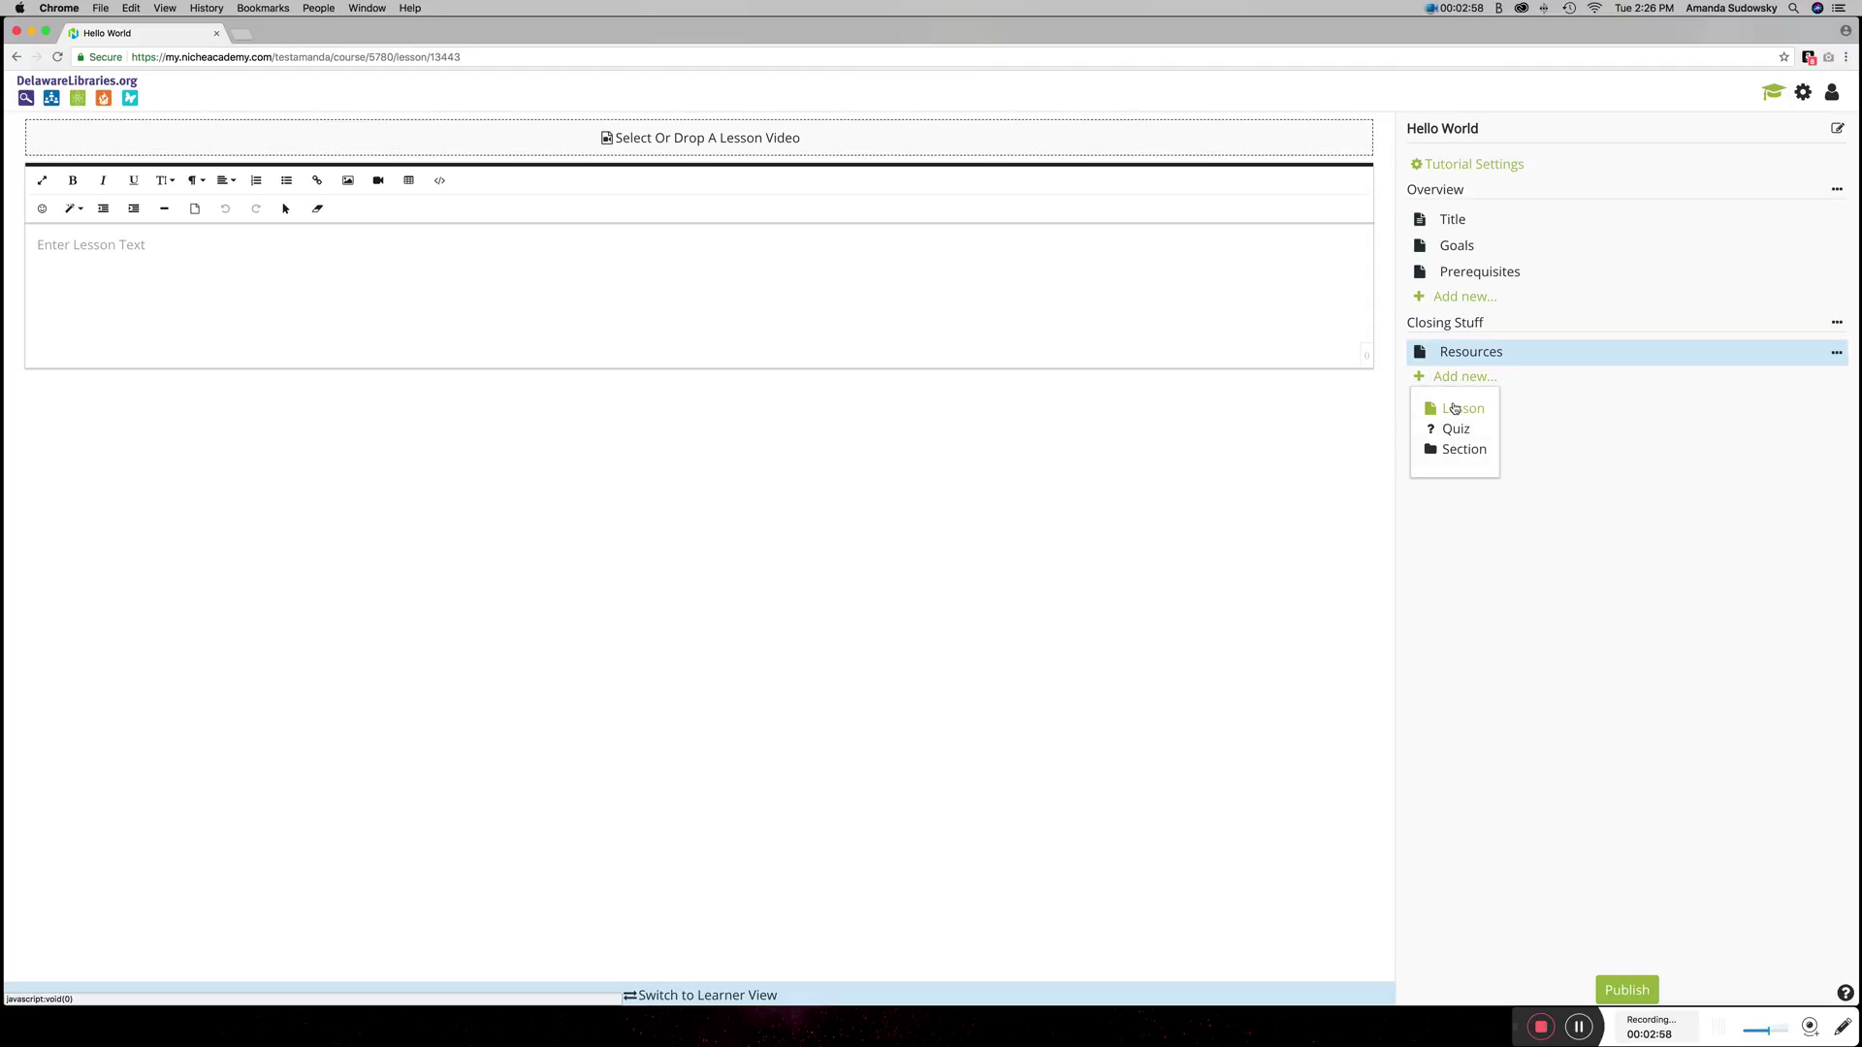
pyautogui.click(1460, 408)
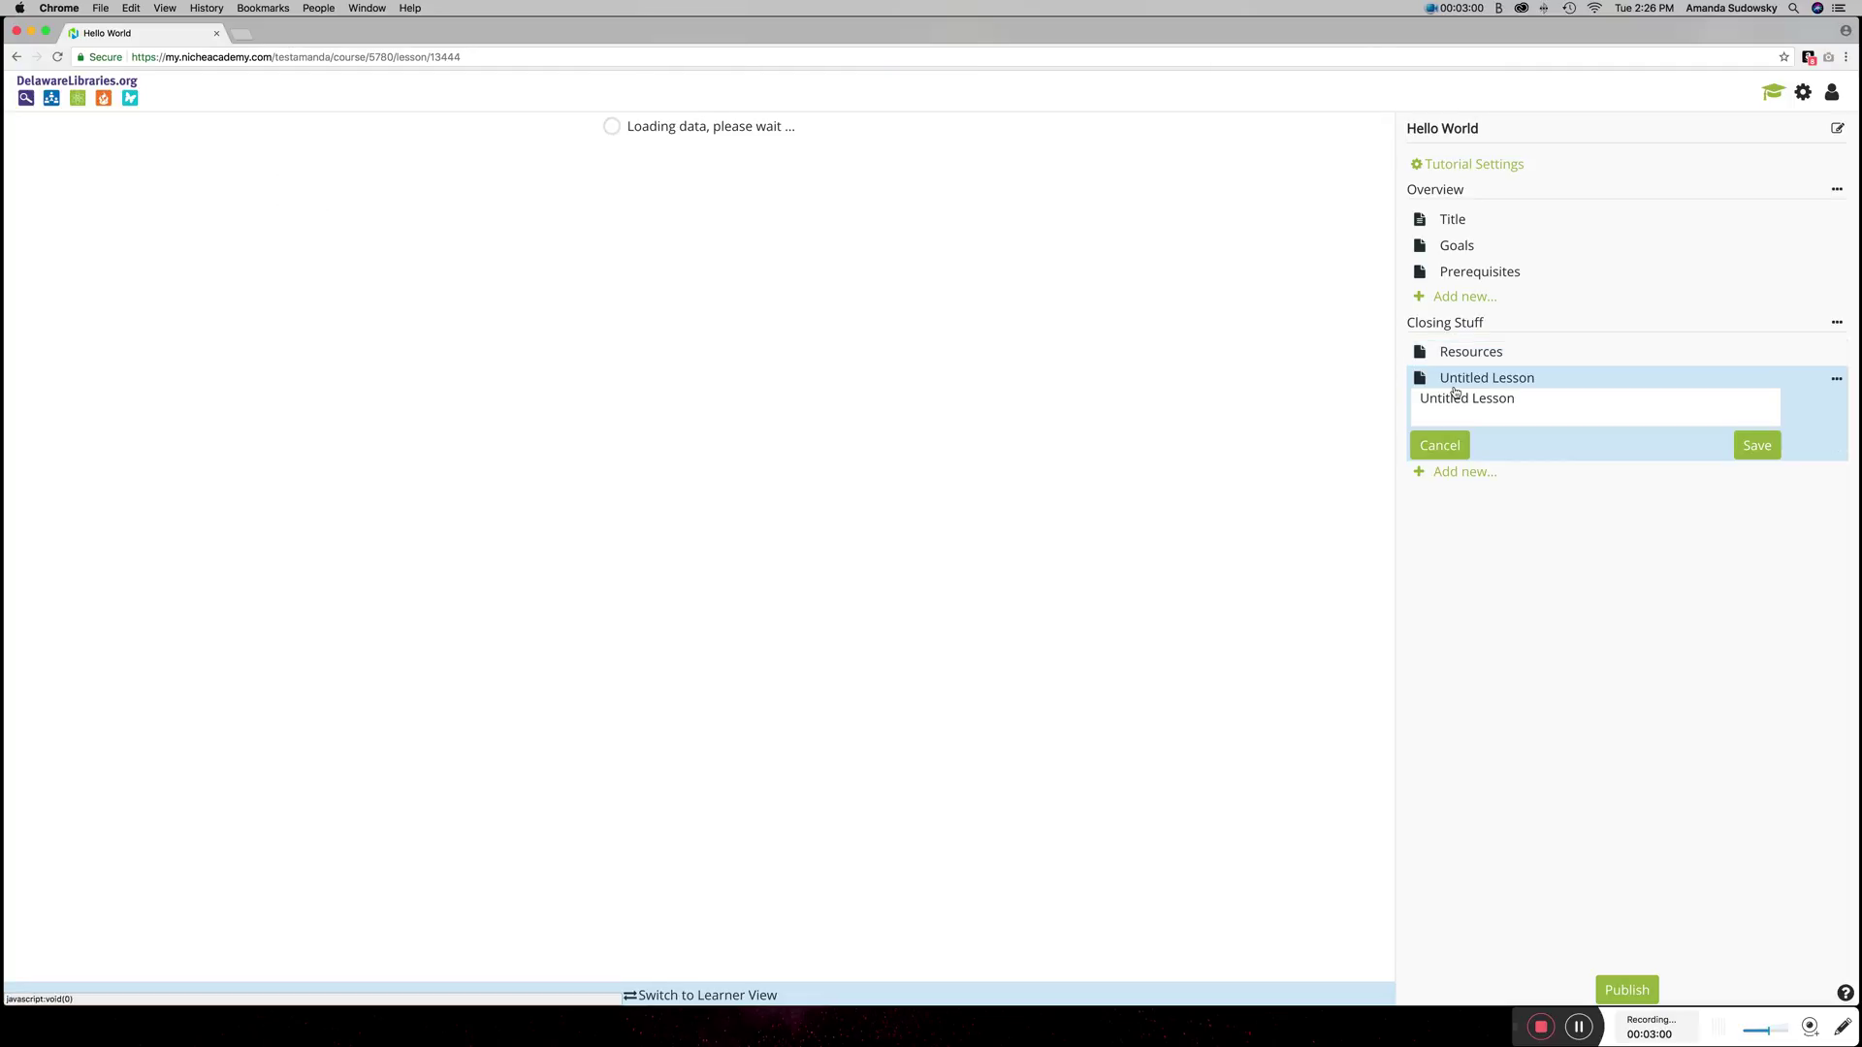
pyautogui.write('Questions')
pyautogui.press('Return')
# Step: Add a lesson named "Thanks!" to the Closing Stuff section below Questions
pyautogui.click(1455, 403)
pyautogui.click(1440, 429)
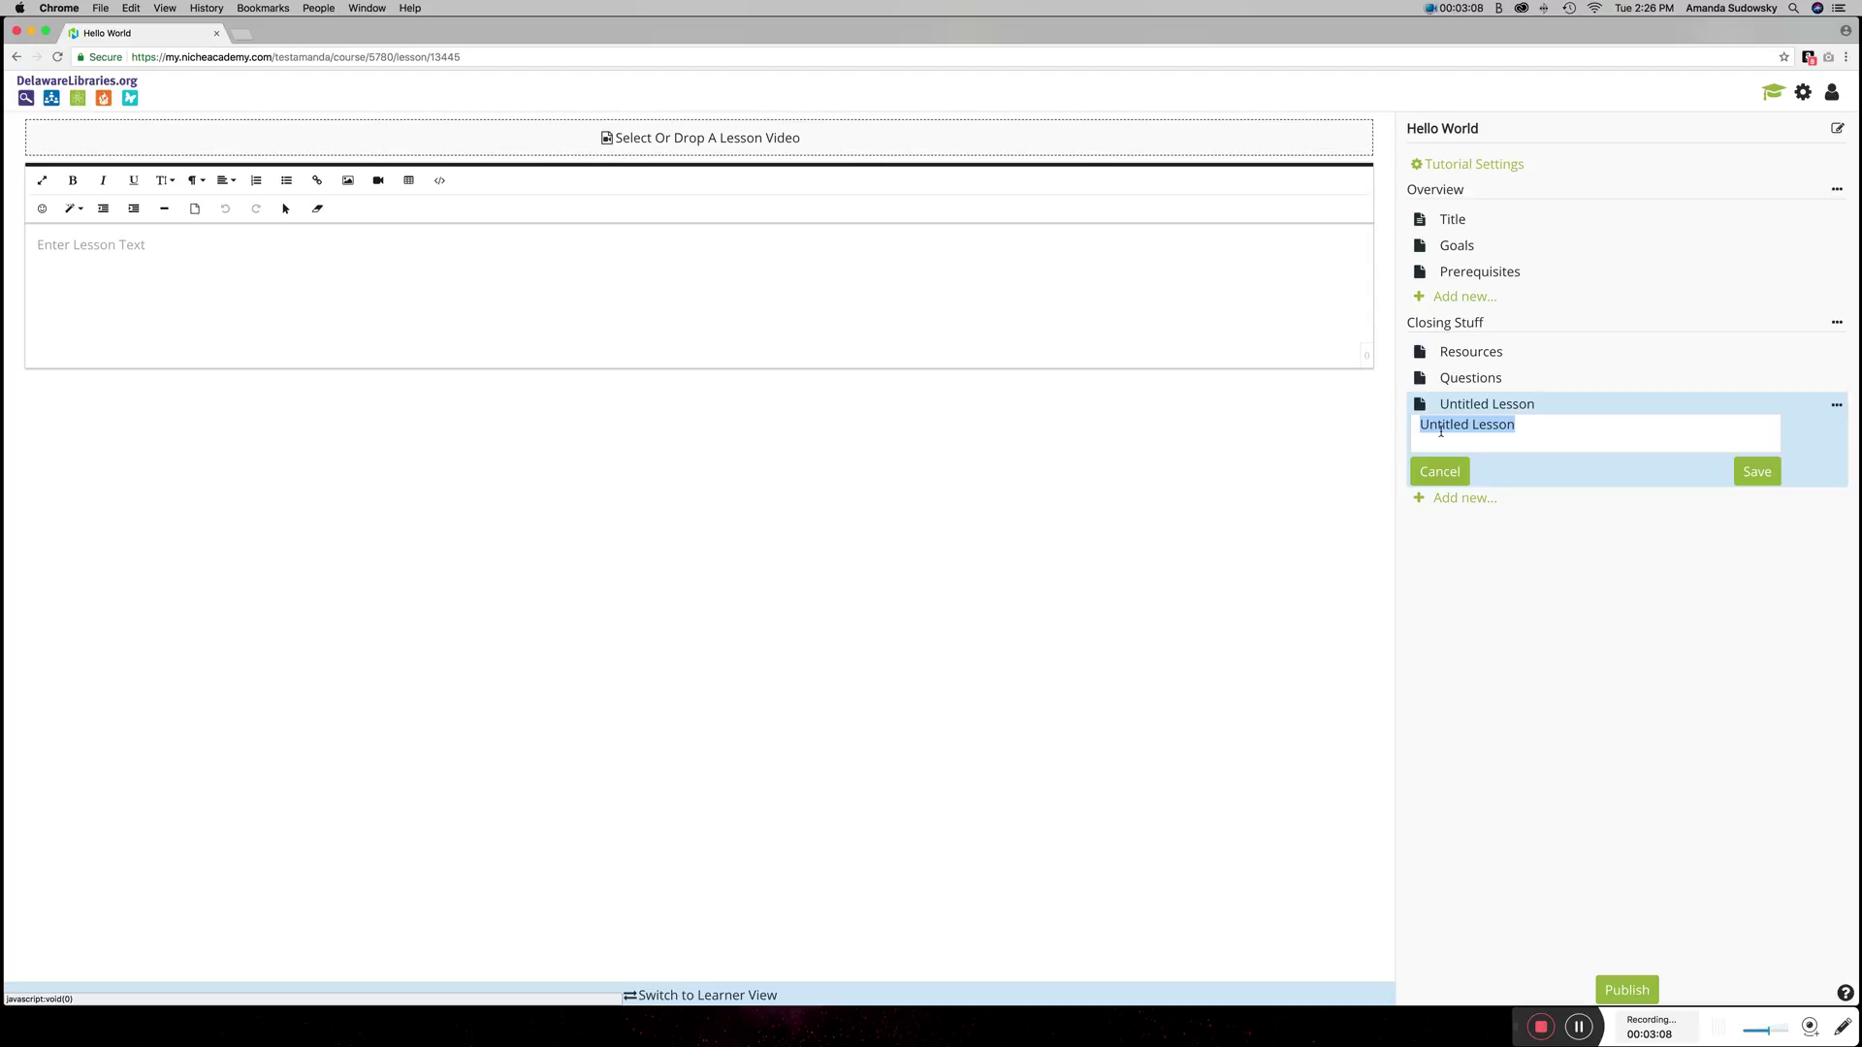
pyautogui.write('Thanks!')
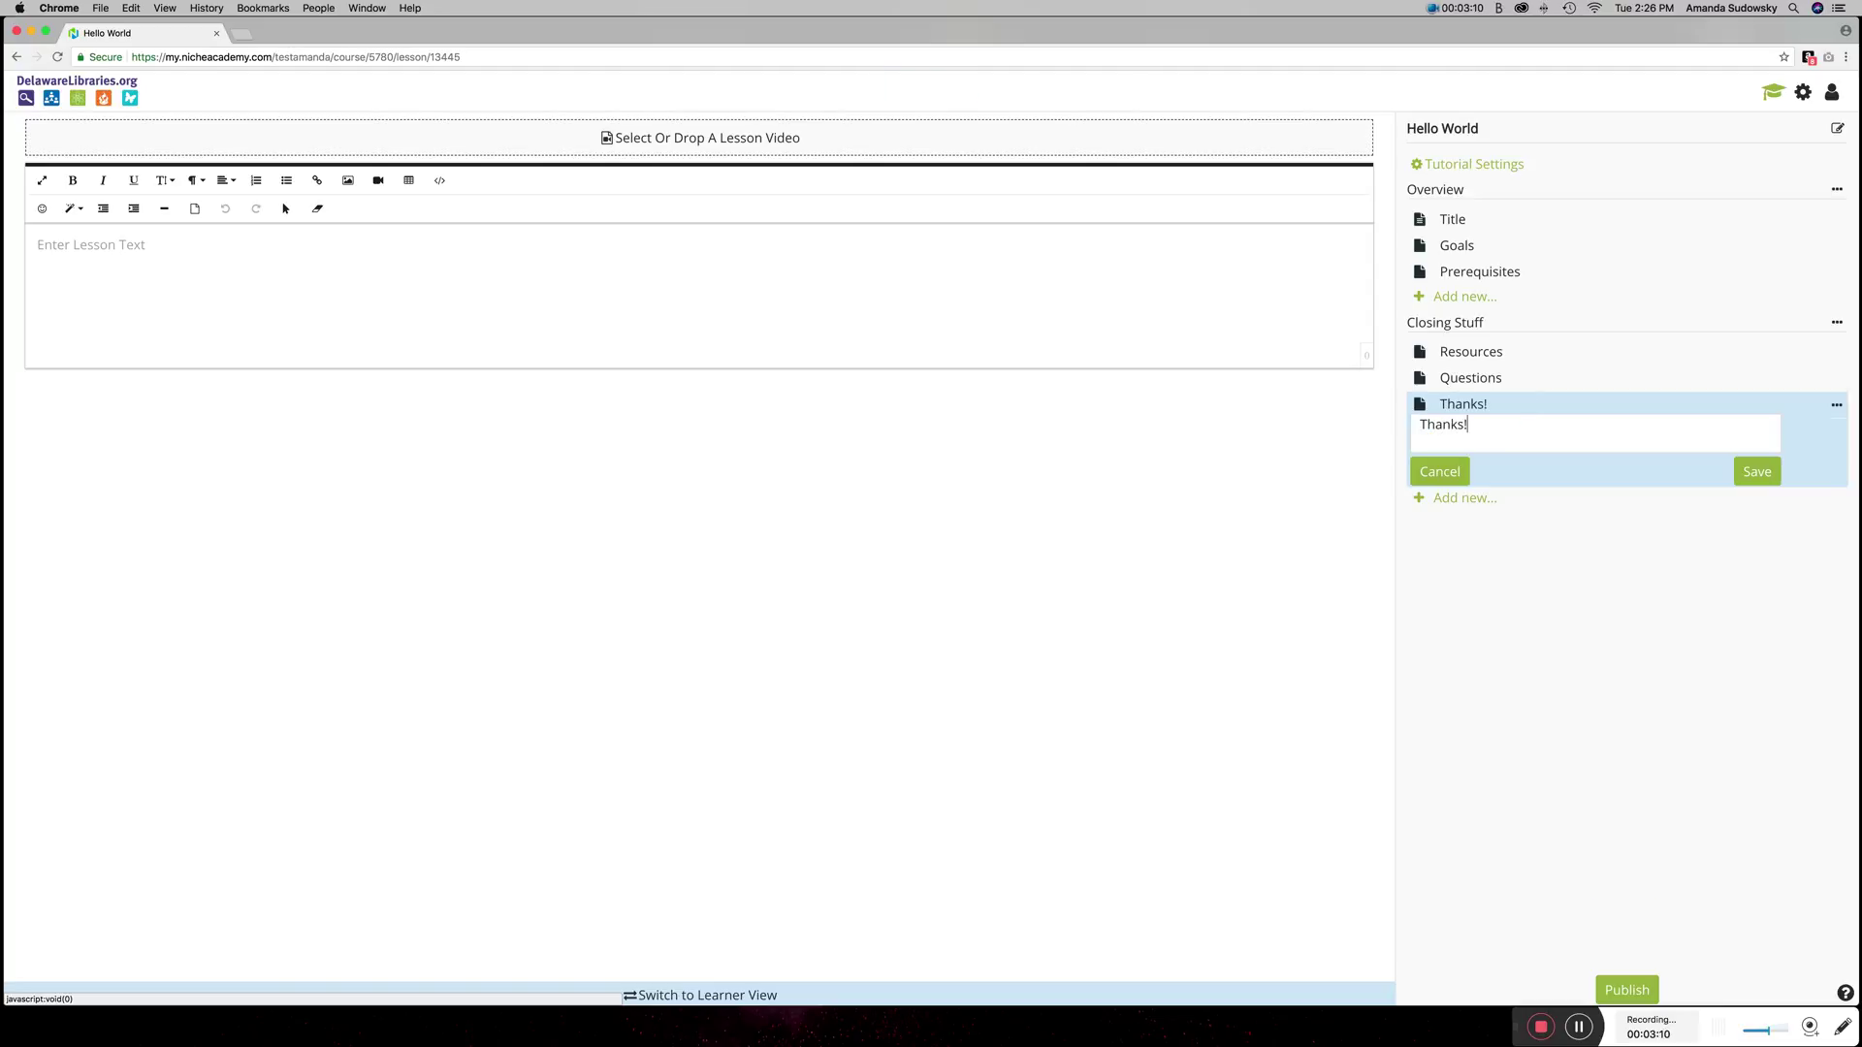
pyautogui.press('Return')
# Step: Insert the Thank You slide, Slide6.jpeg, from the HelloWorld folder into the Thanks! lesson
pyautogui.click(348, 181)
pyautogui.click(347, 269)
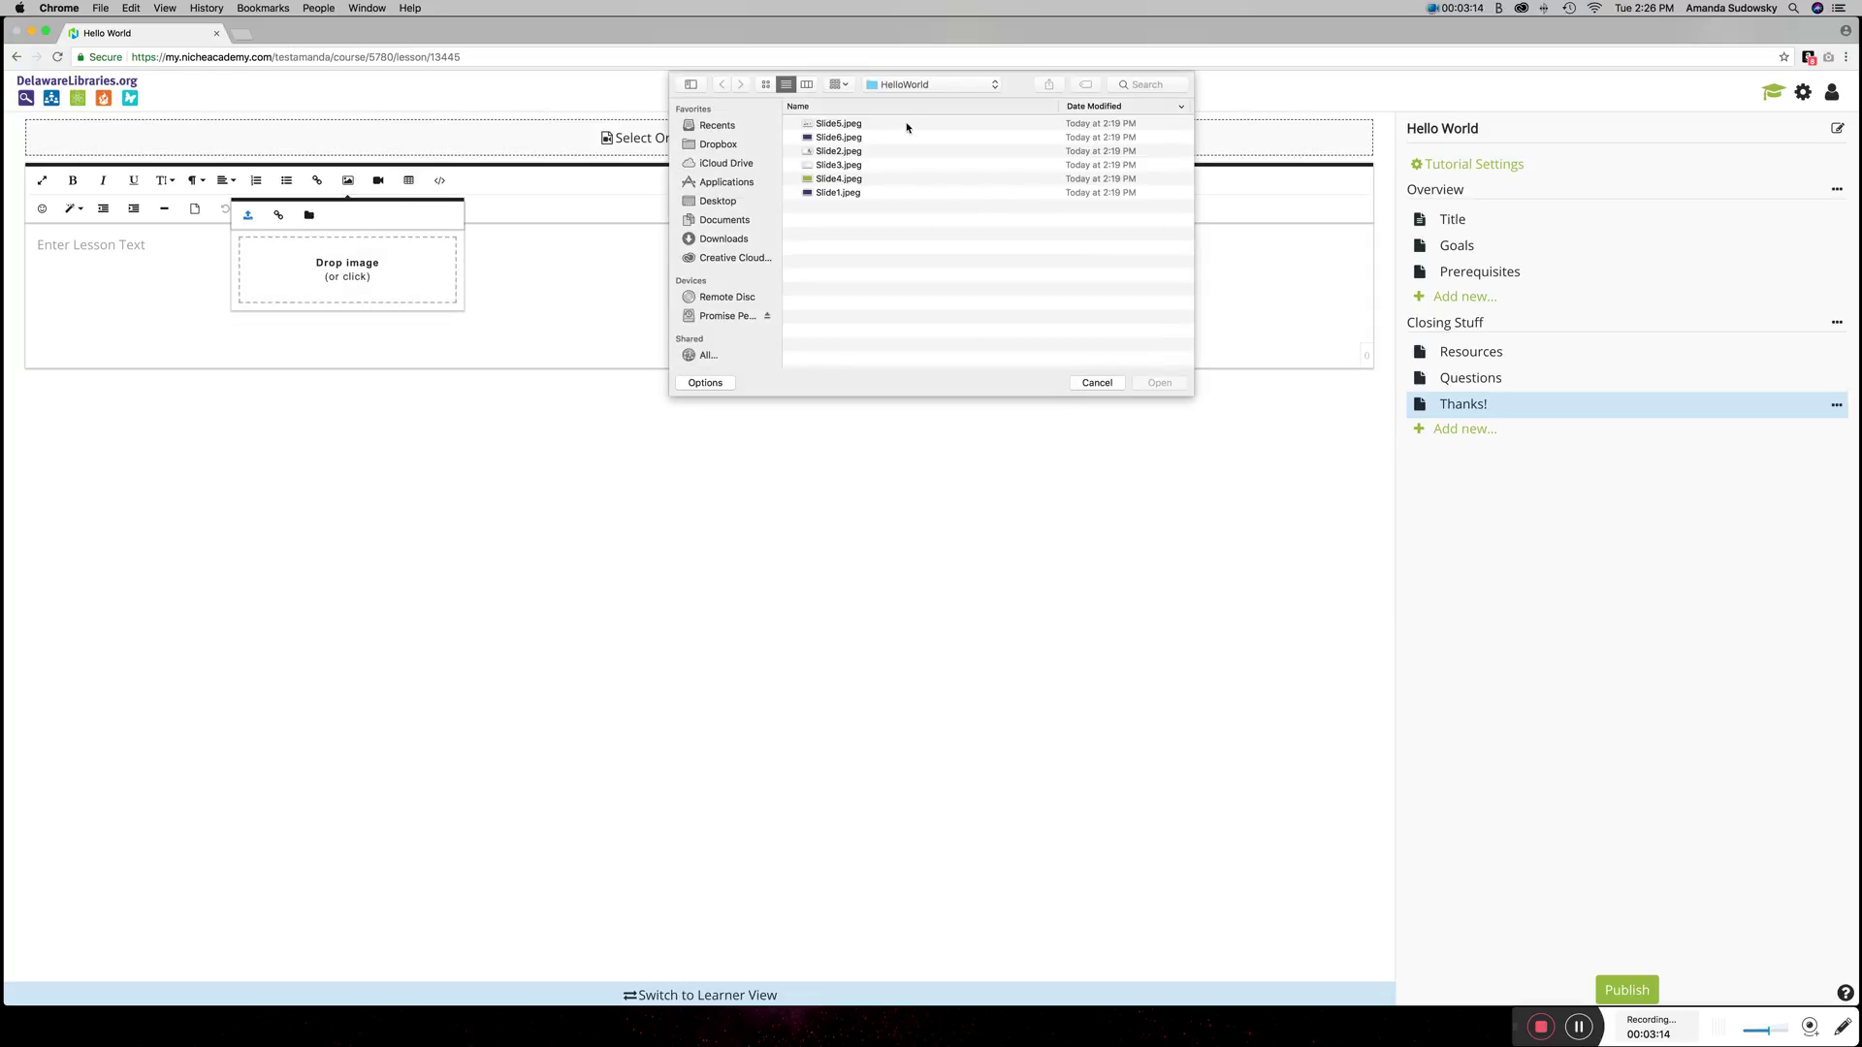
pyautogui.doubleClick(875, 136)
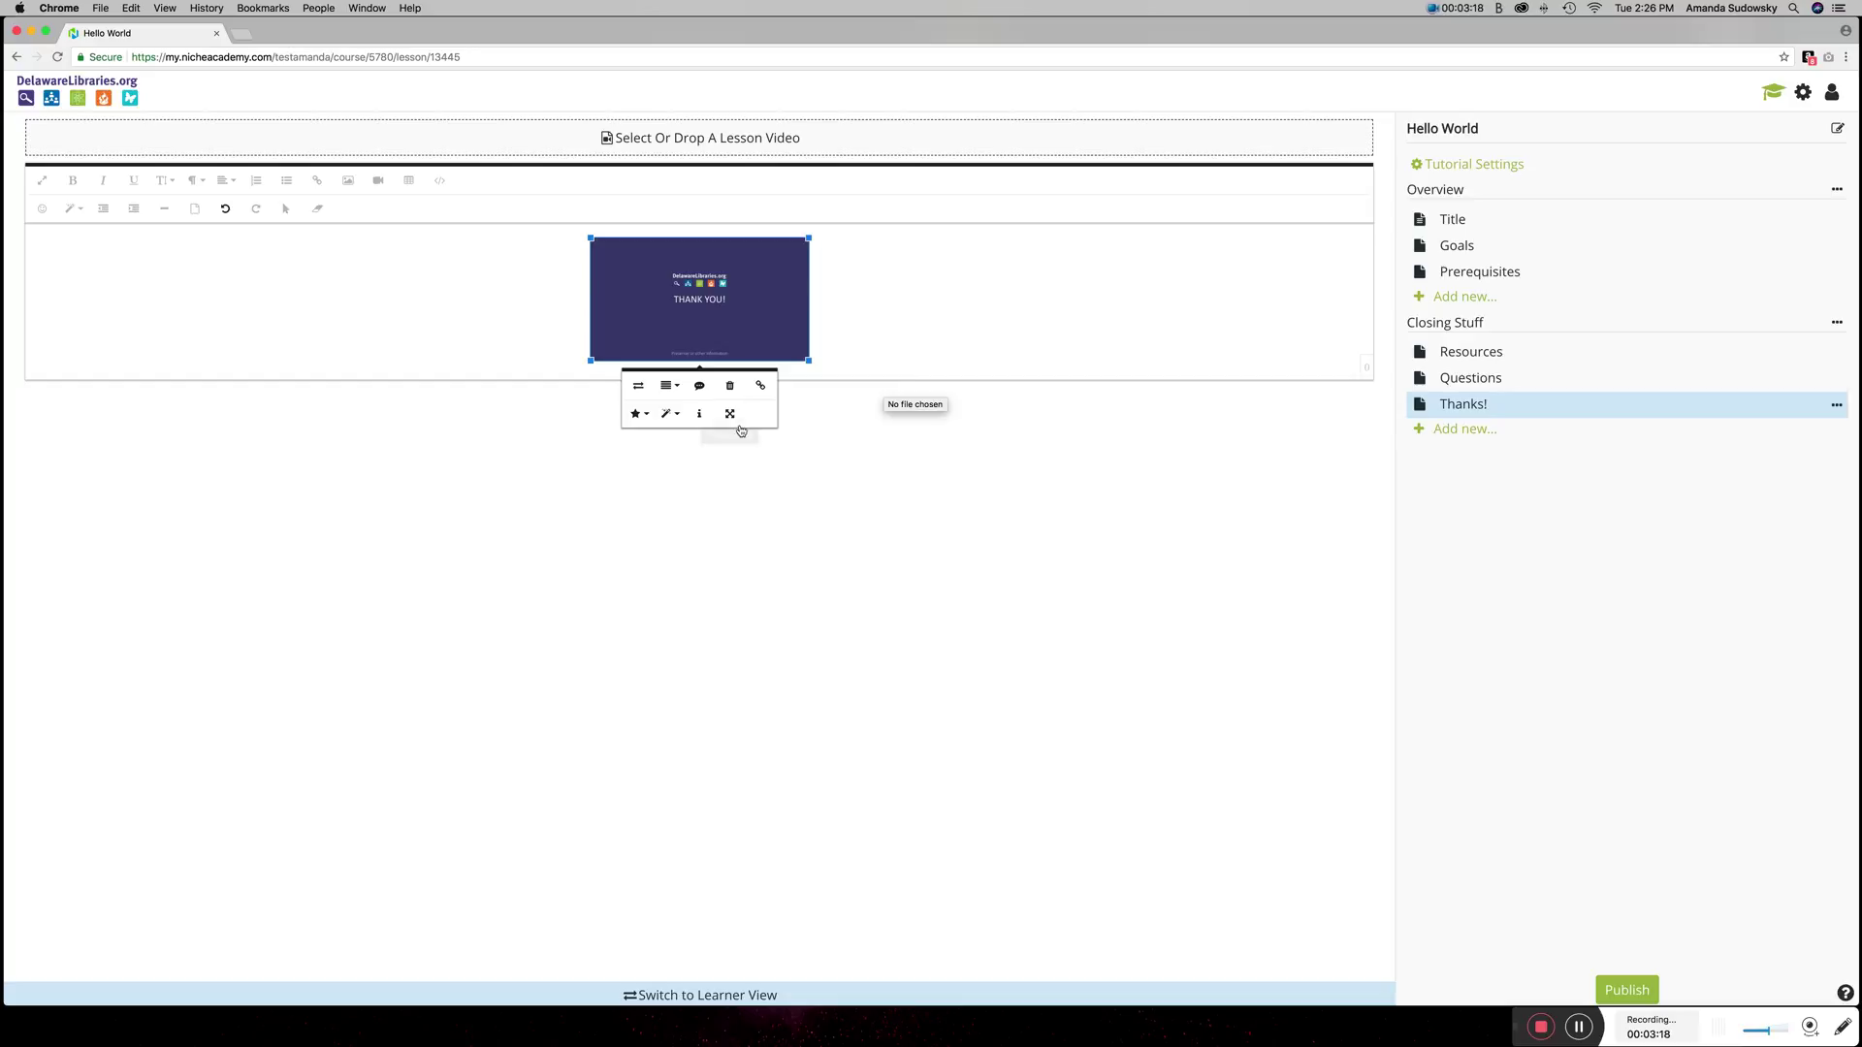
# Step: Set the width of the Thank You slide image to 100%
pyautogui.click(729, 414)
pyautogui.moveTo(621, 423); pyautogui.dragTo(582, 426)
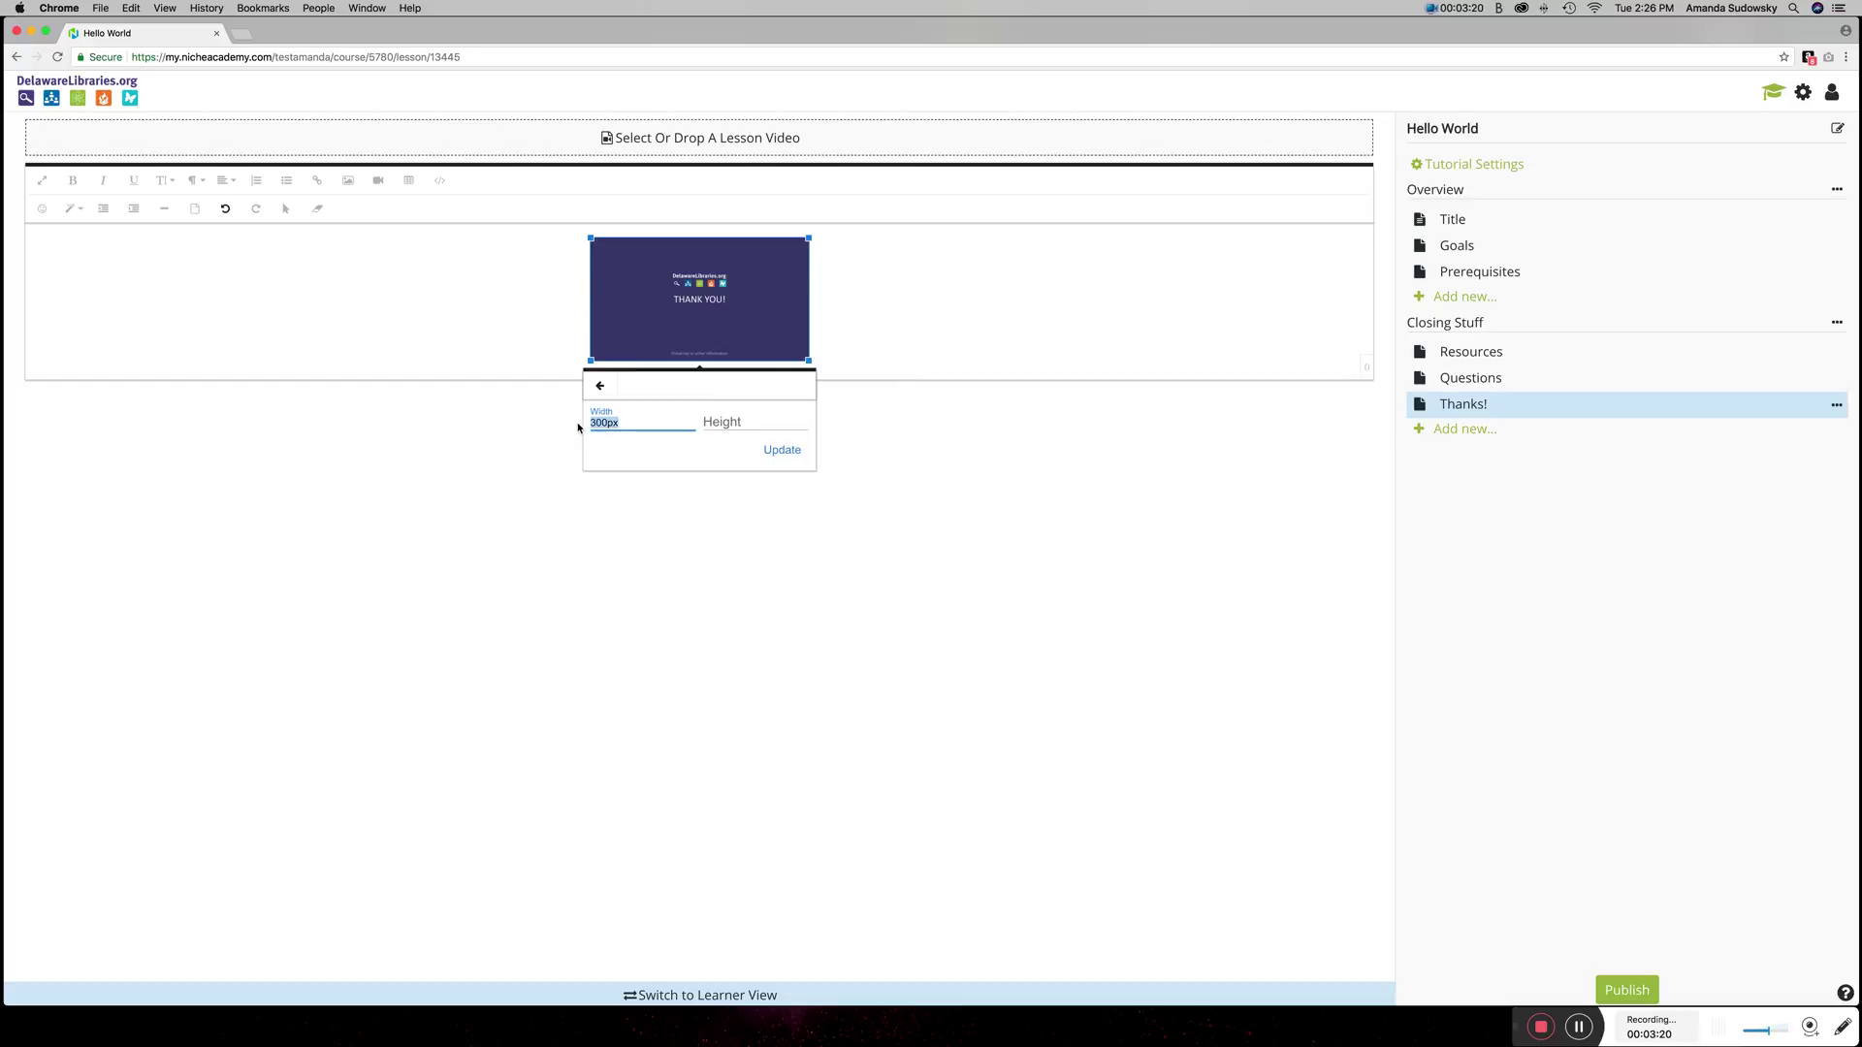
pyautogui.write('100%')
pyautogui.press('Return')
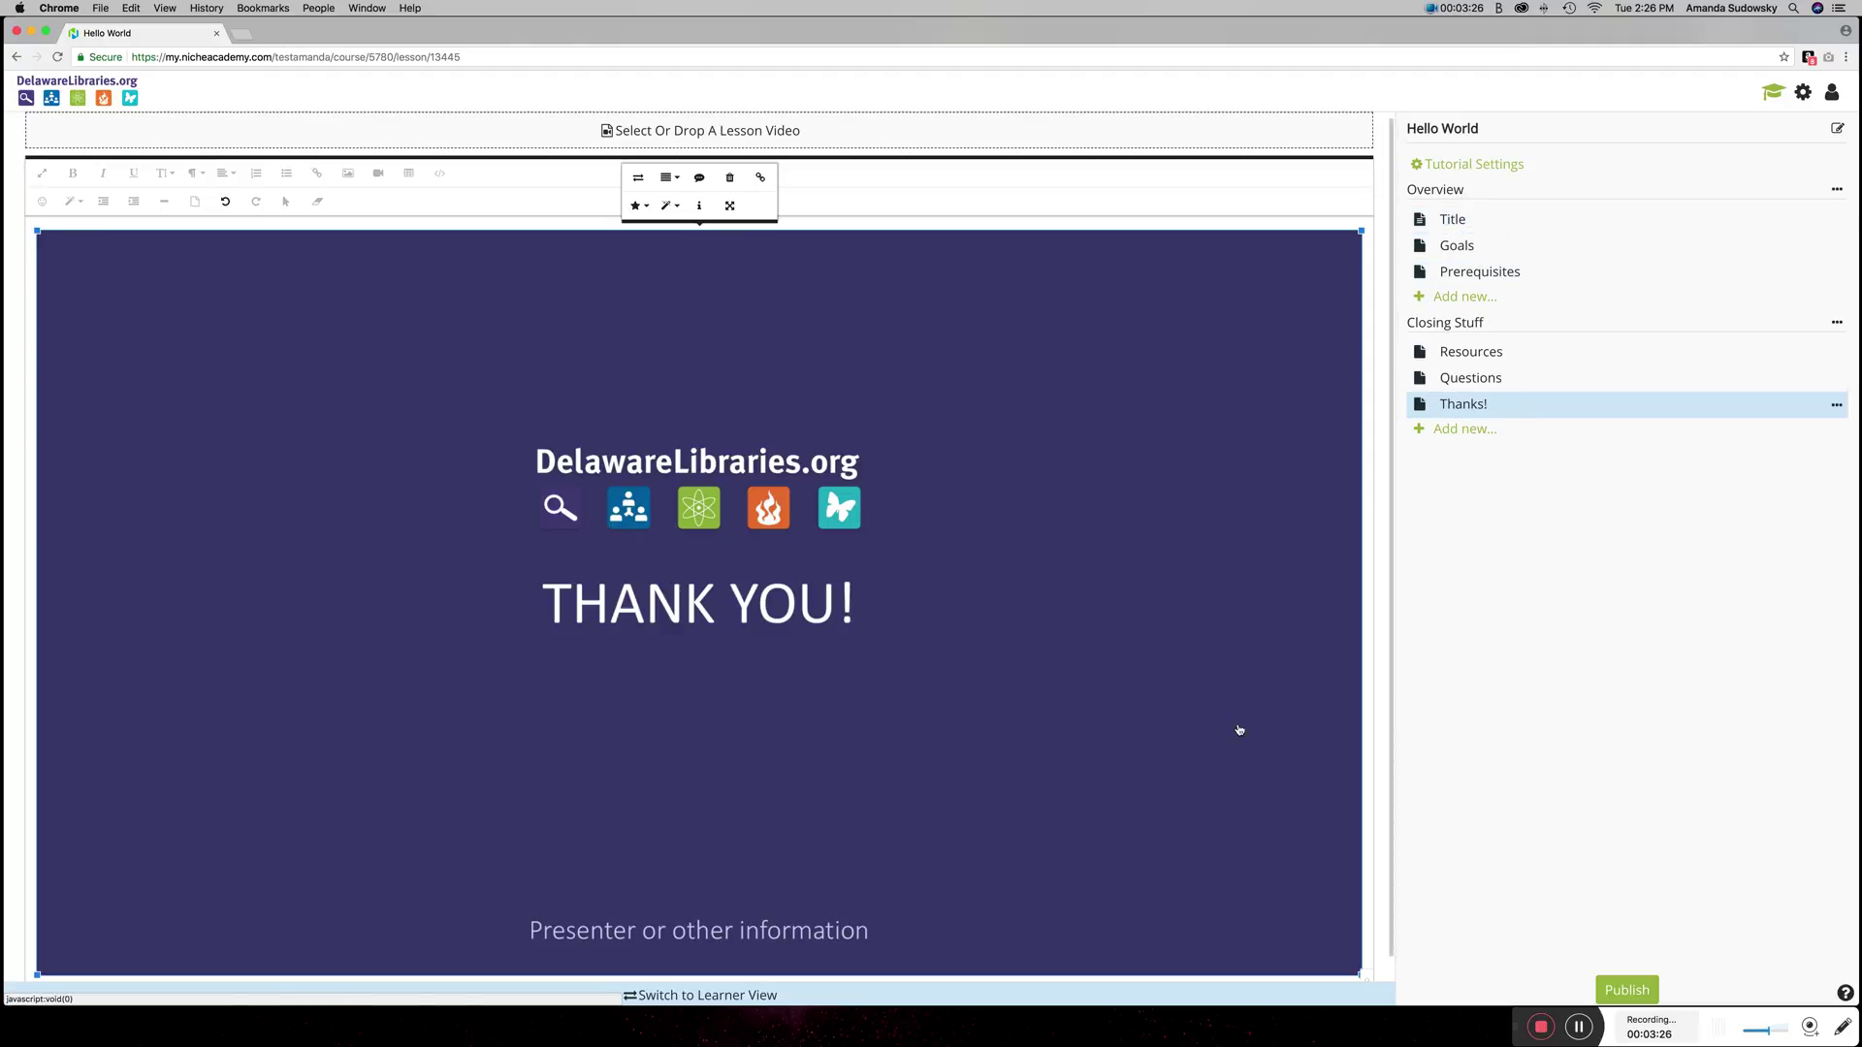
pyautogui.scroll(-1, 1038, 690)
pyautogui.scroll(1, 1037, 690)
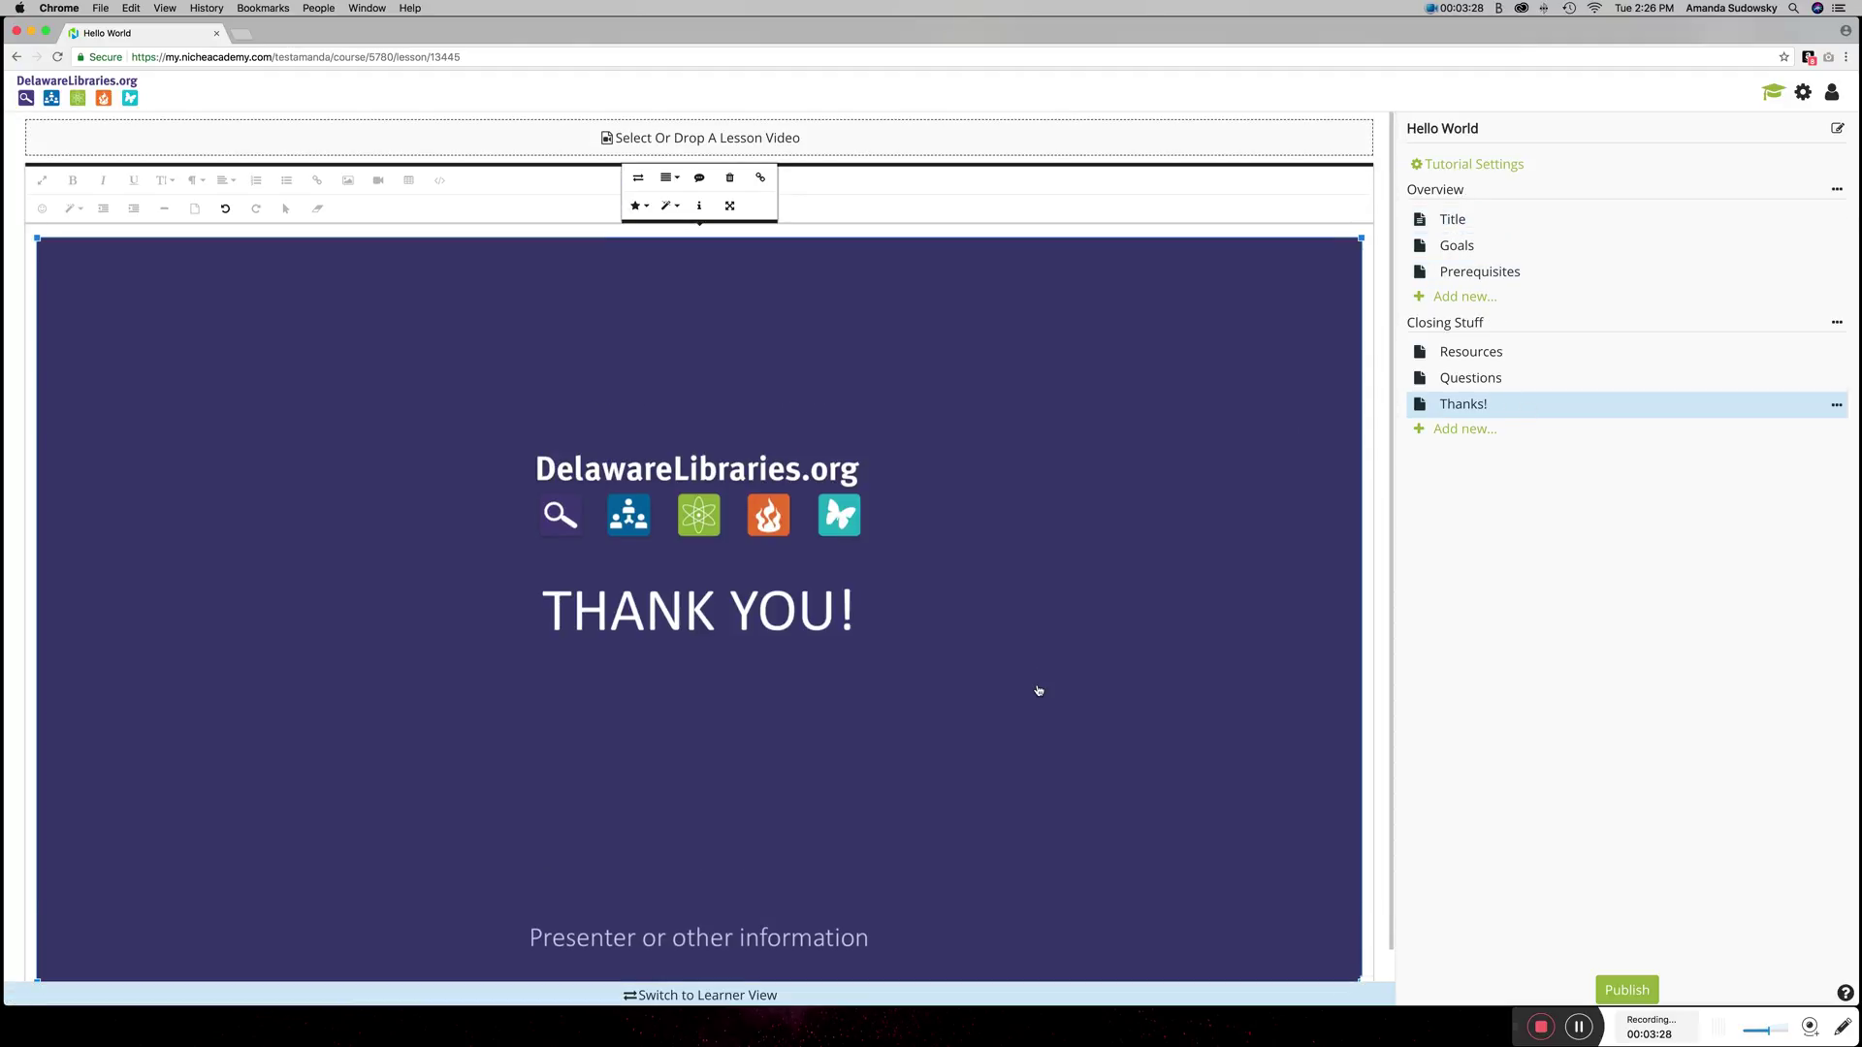
pyautogui.click(1438, 520)
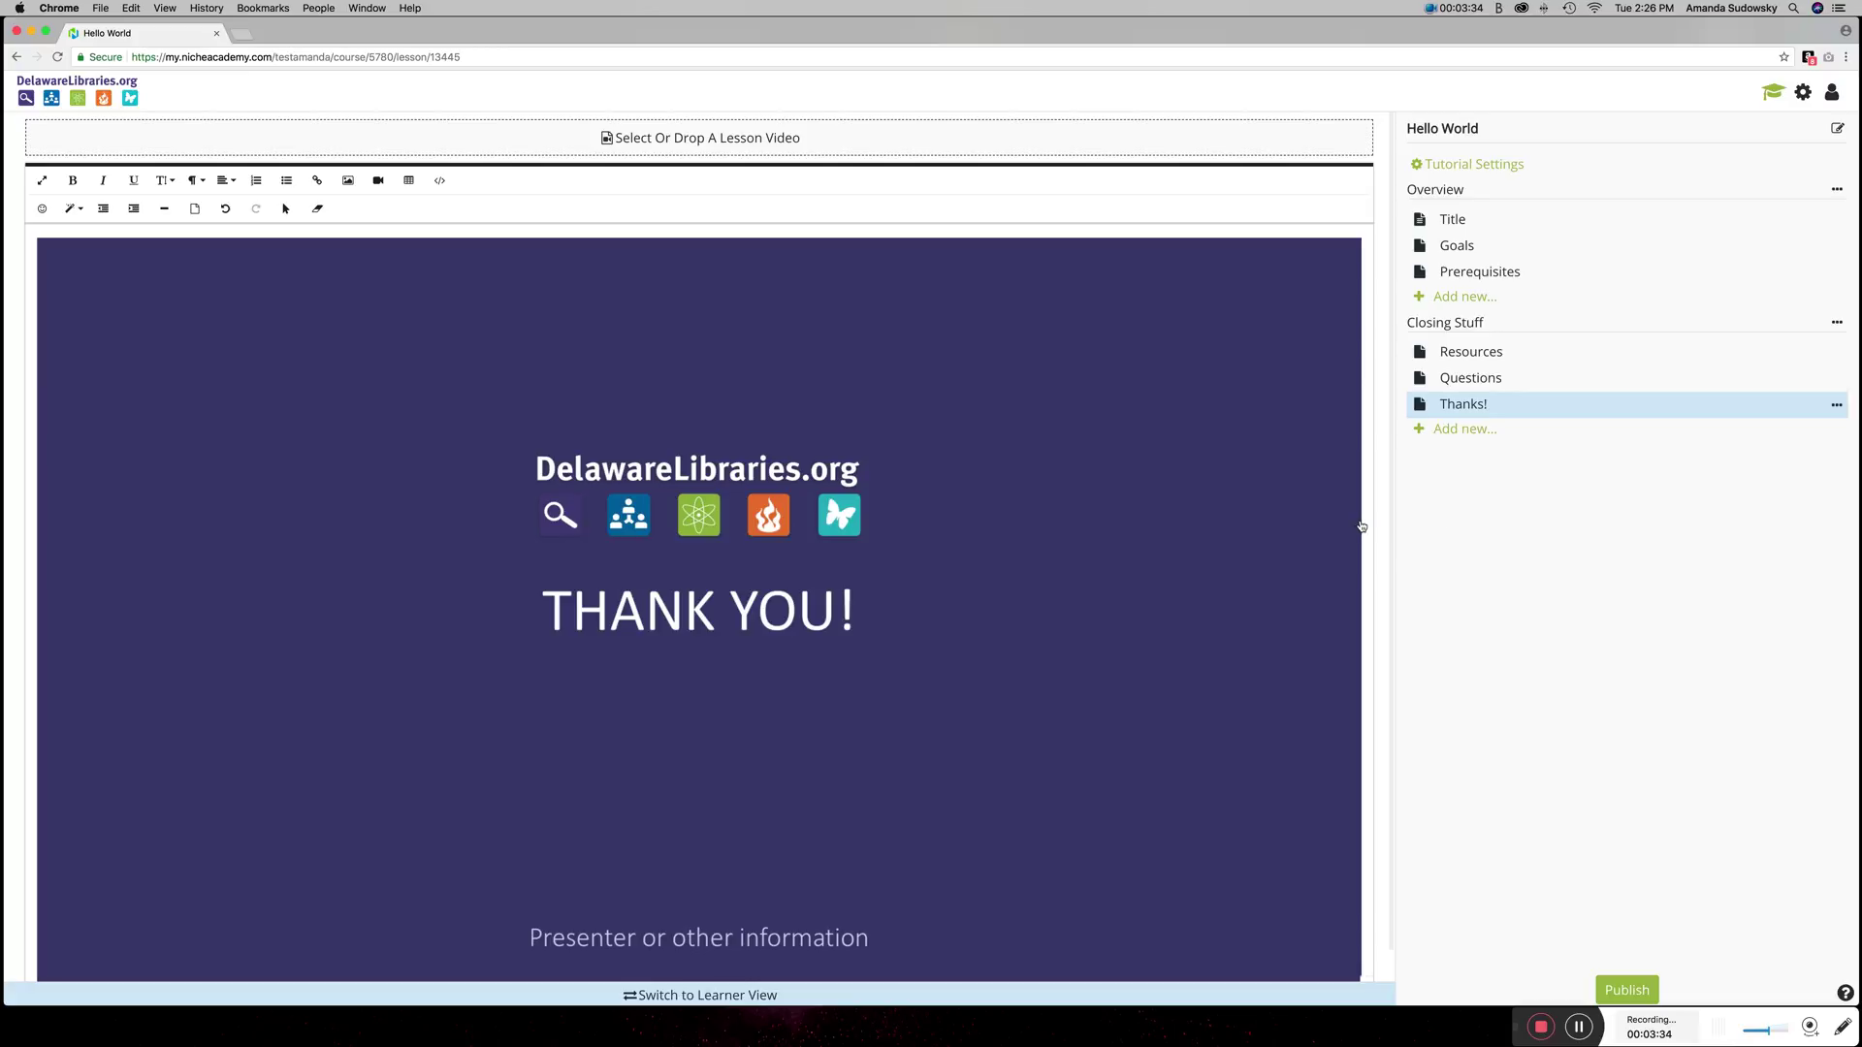
pyautogui.click(1514, 355)
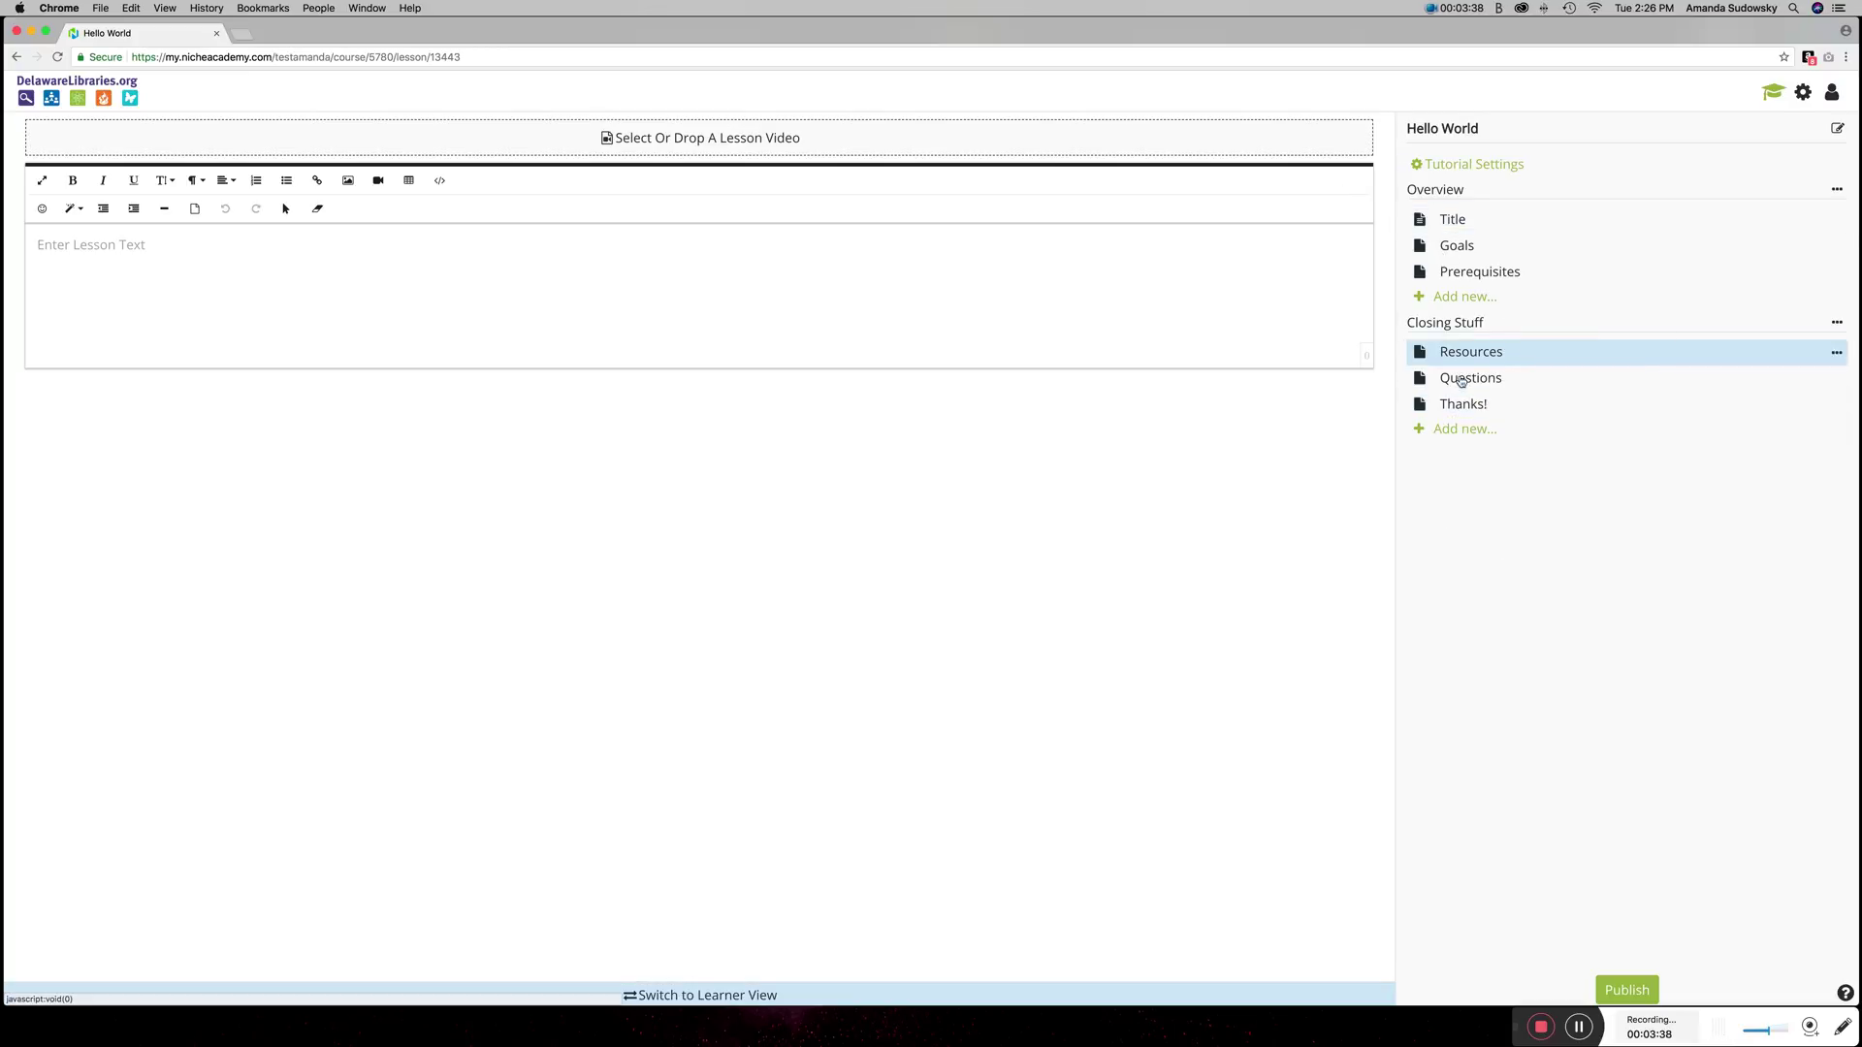
pyautogui.click(1487, 386)
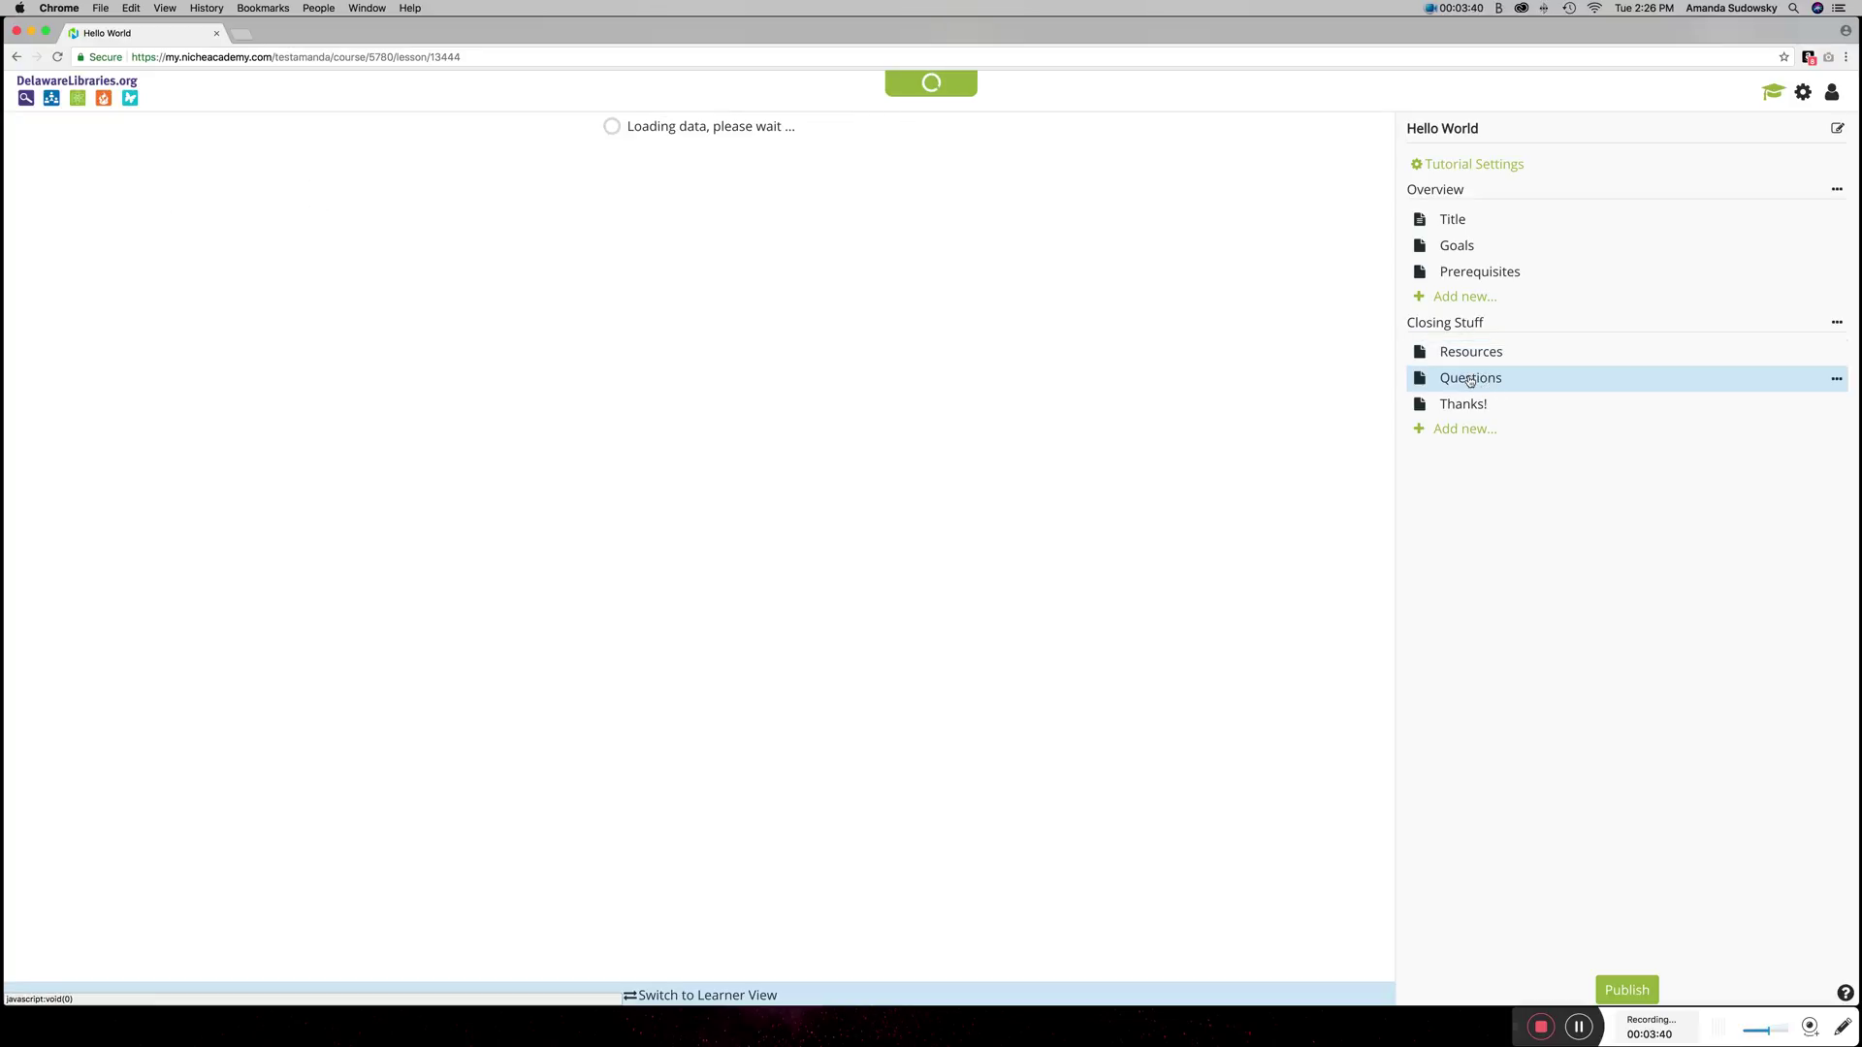
pyautogui.keyDown('shift'); pyautogui.click(1462, 361); pyautogui.keyUp('shift')
pyautogui.click(1462, 361)
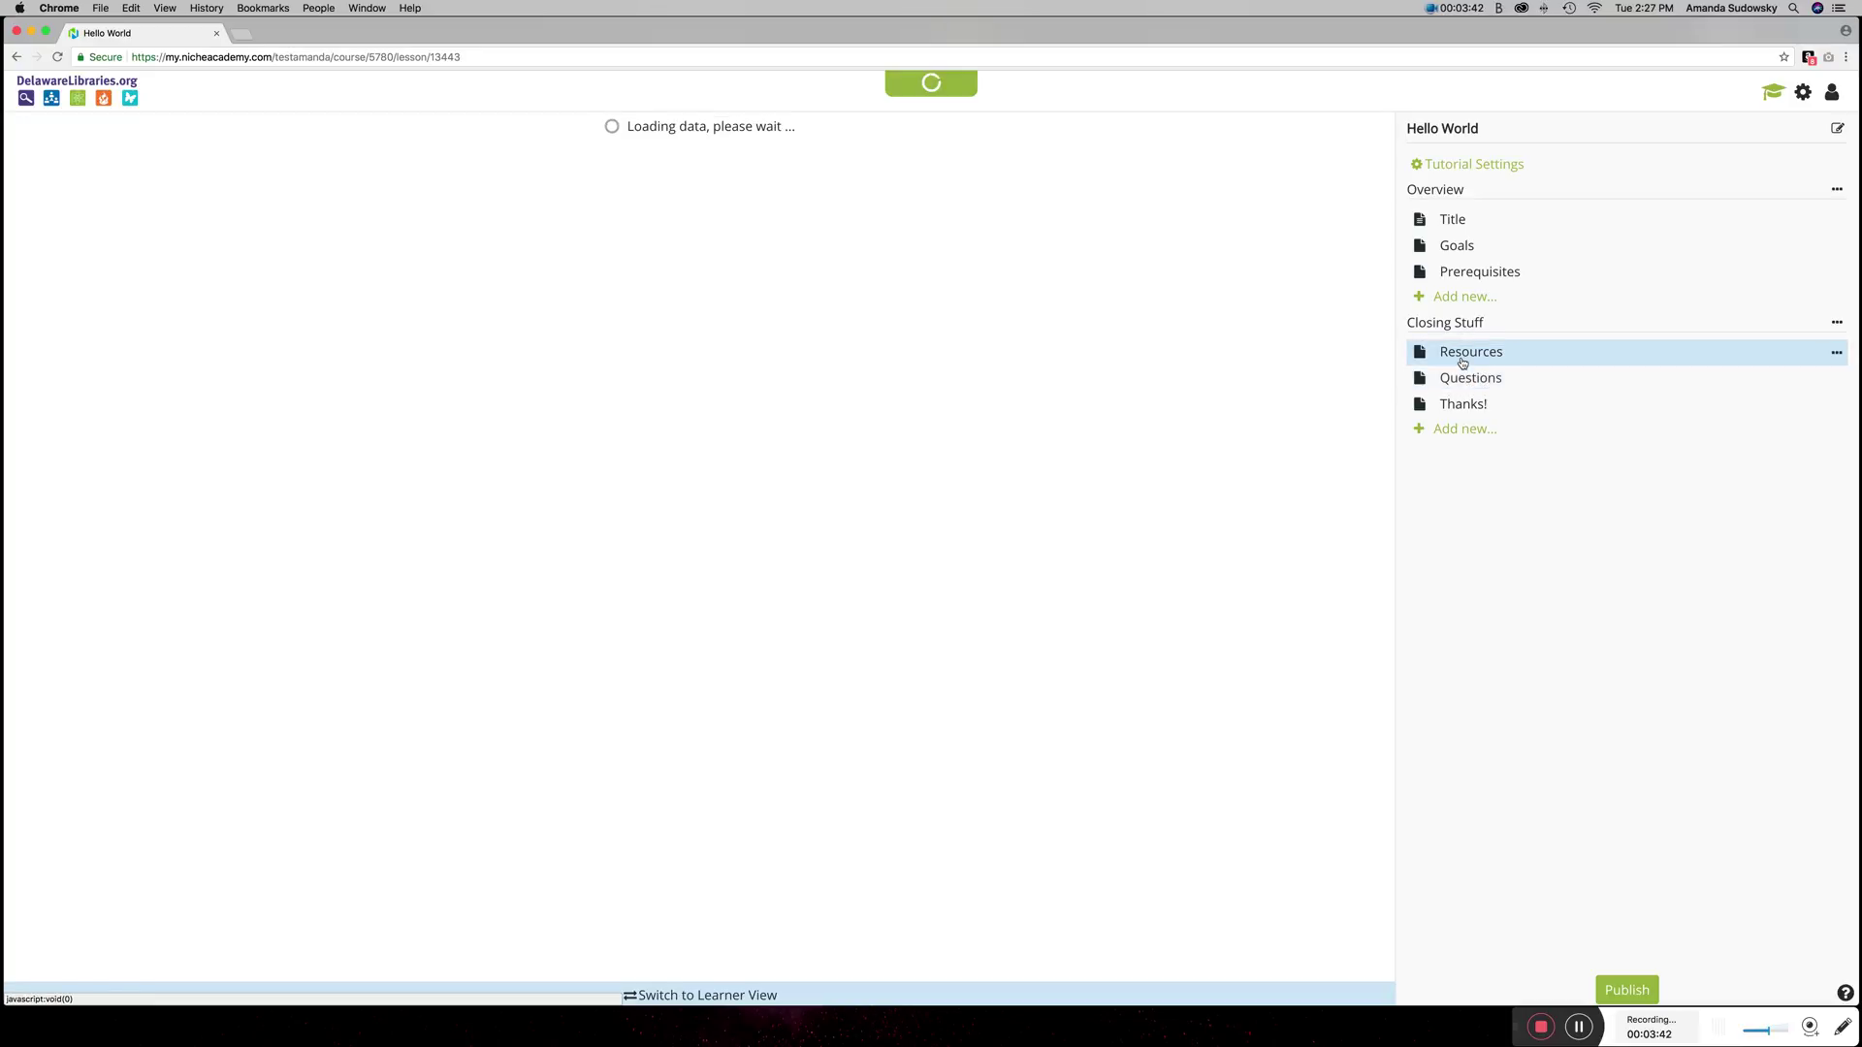
# Step: Copy the entire HTML code of the Resources Page in the Custom Pages for Resources & Questions tutorial
pyautogui.click(102, 97)
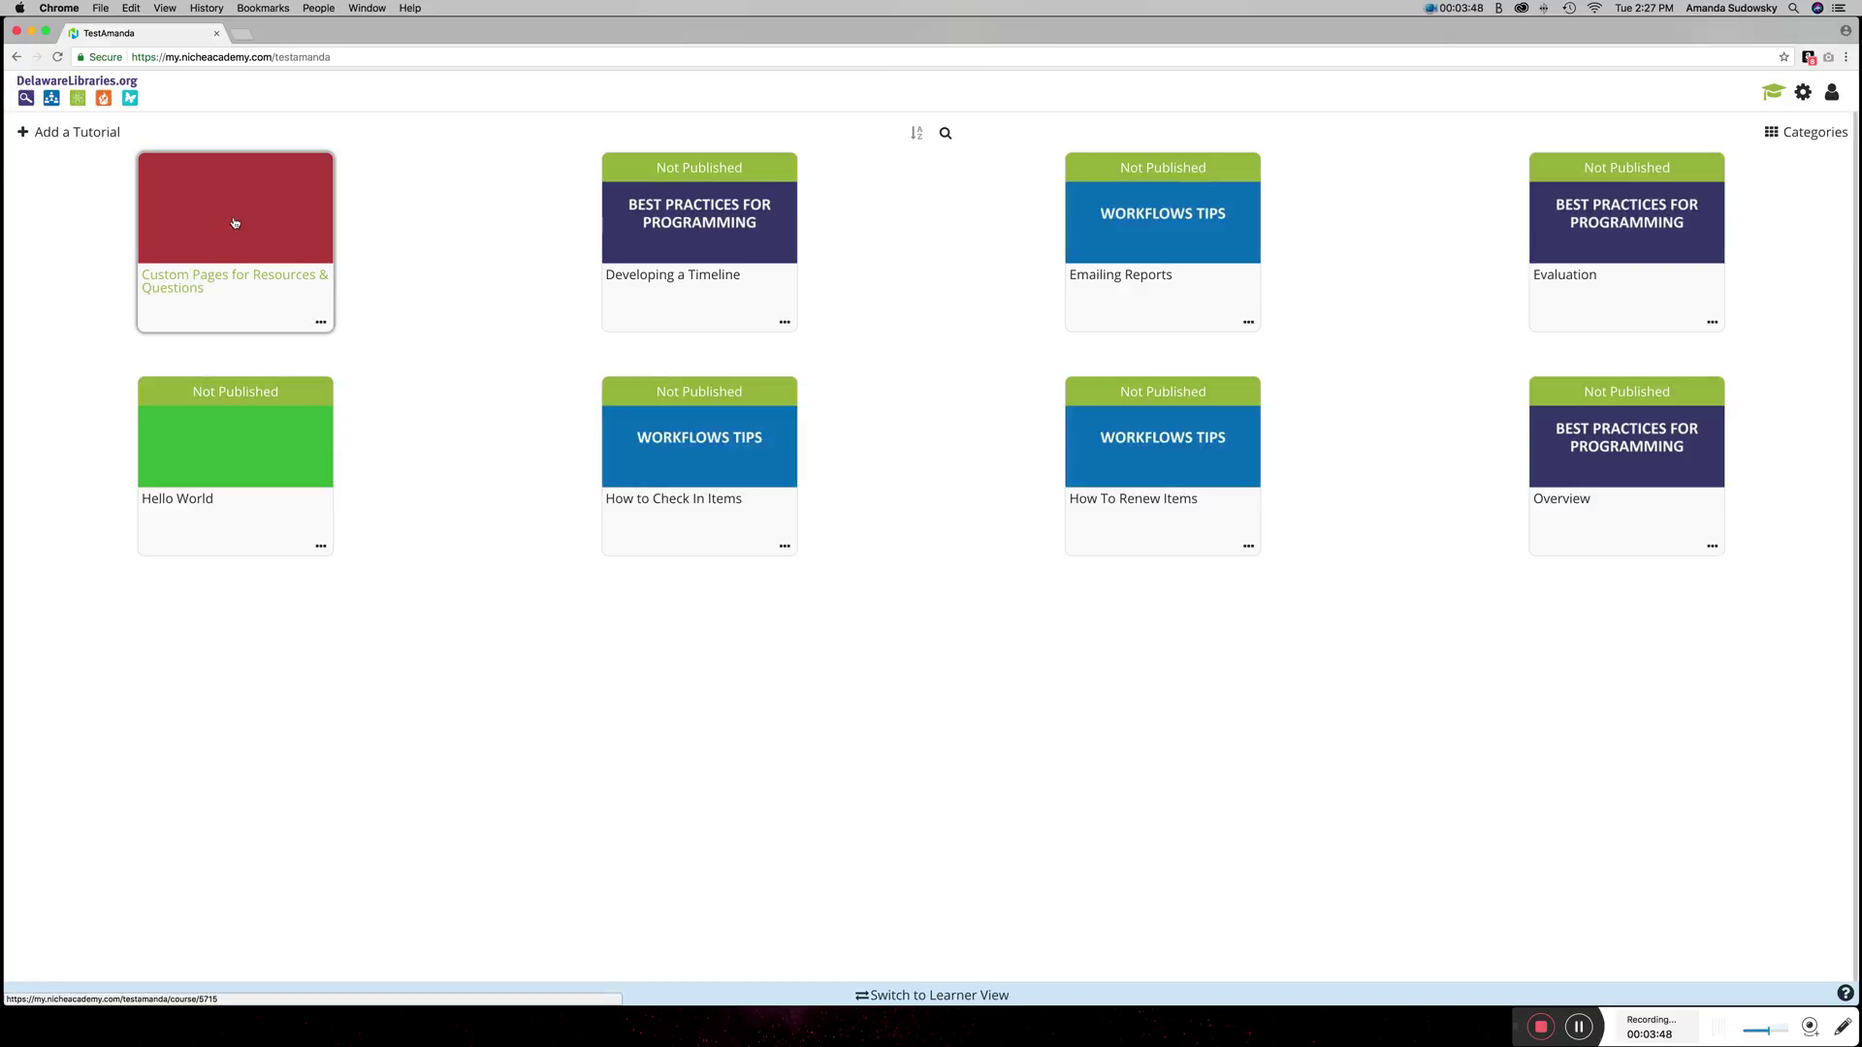
pyautogui.click(189, 289)
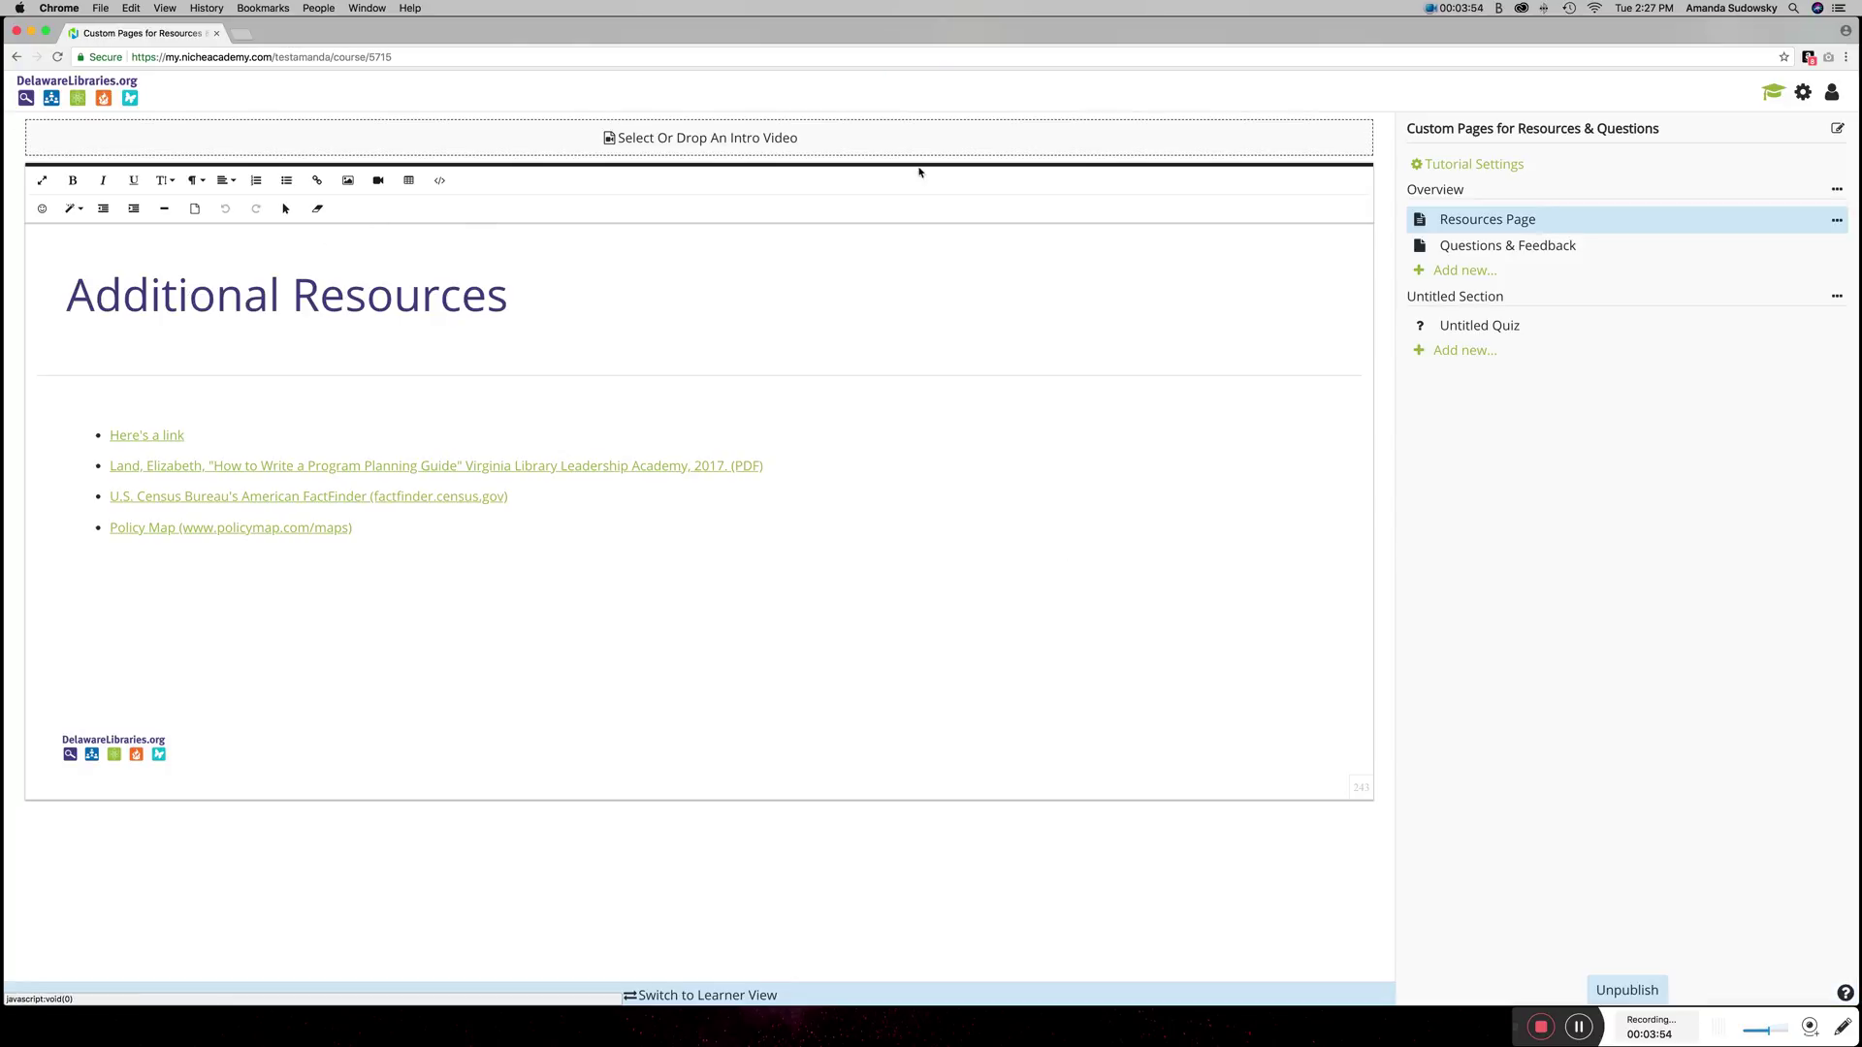
pyautogui.click(439, 180)
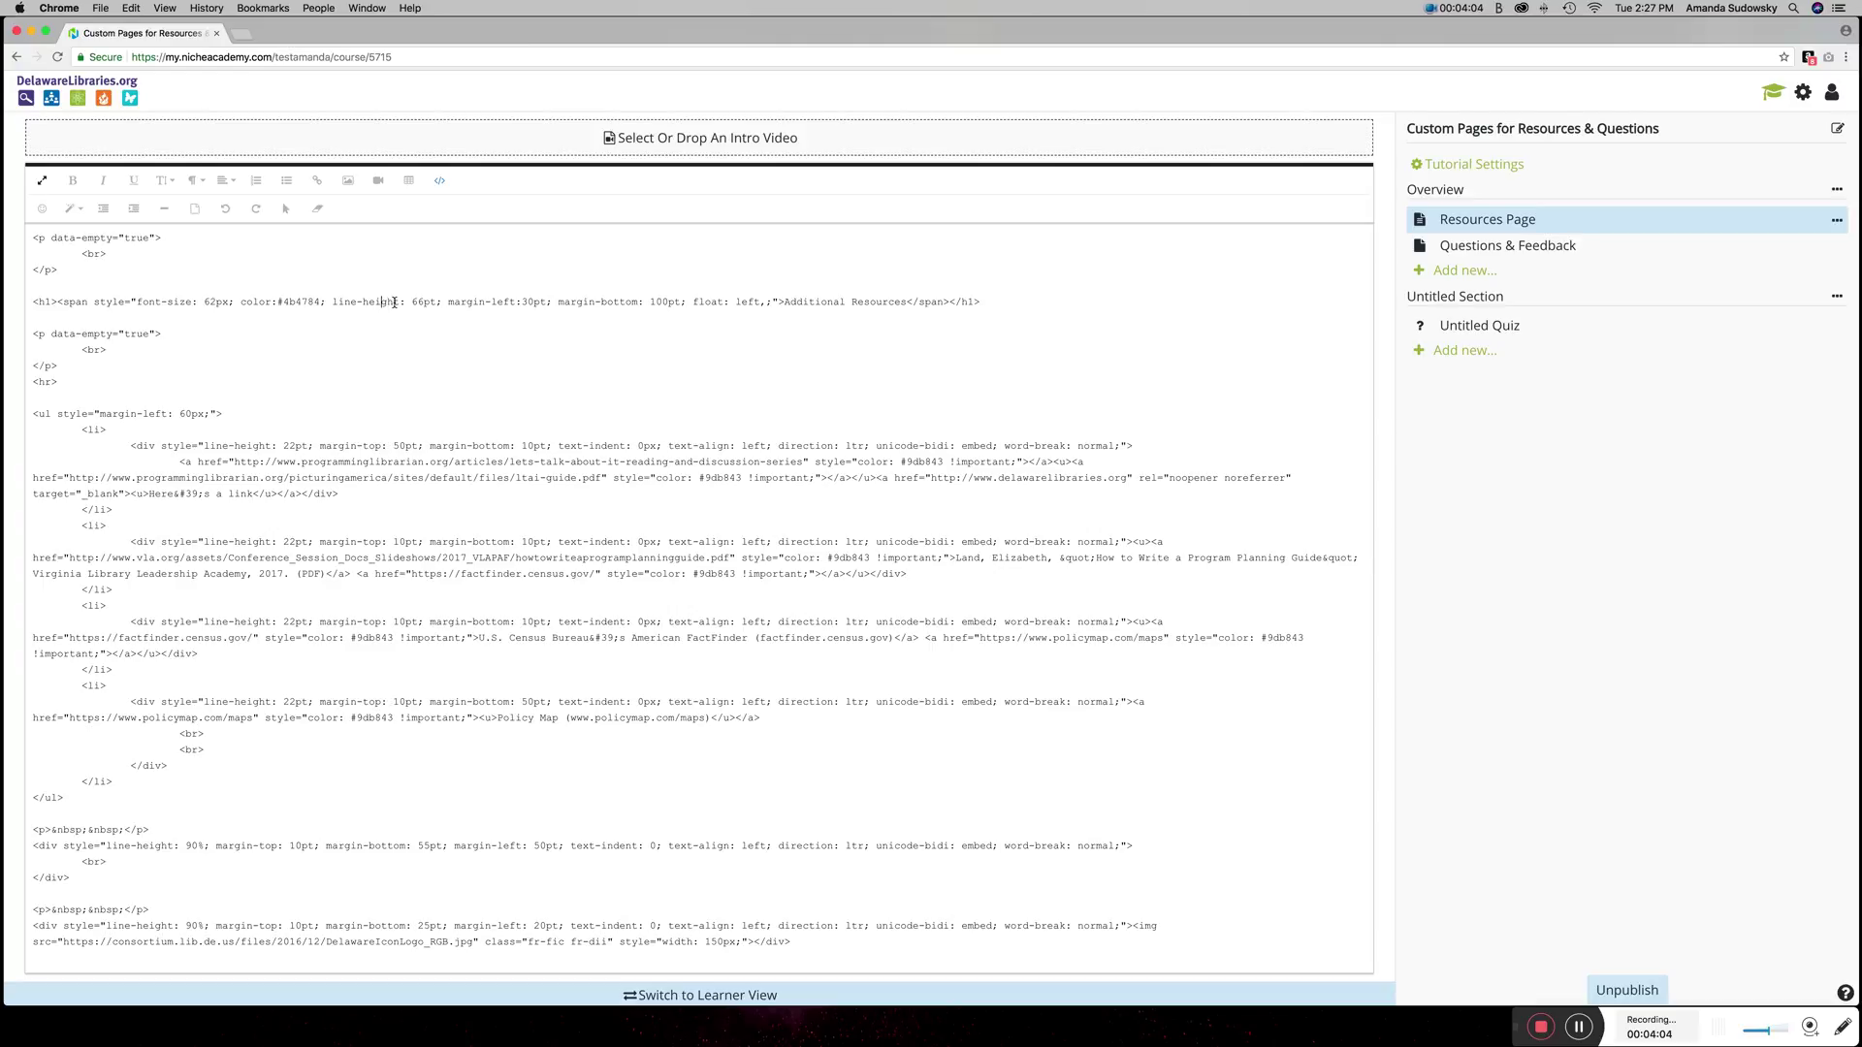
pyautogui.press('super+a')
pyautogui.press('super+c')
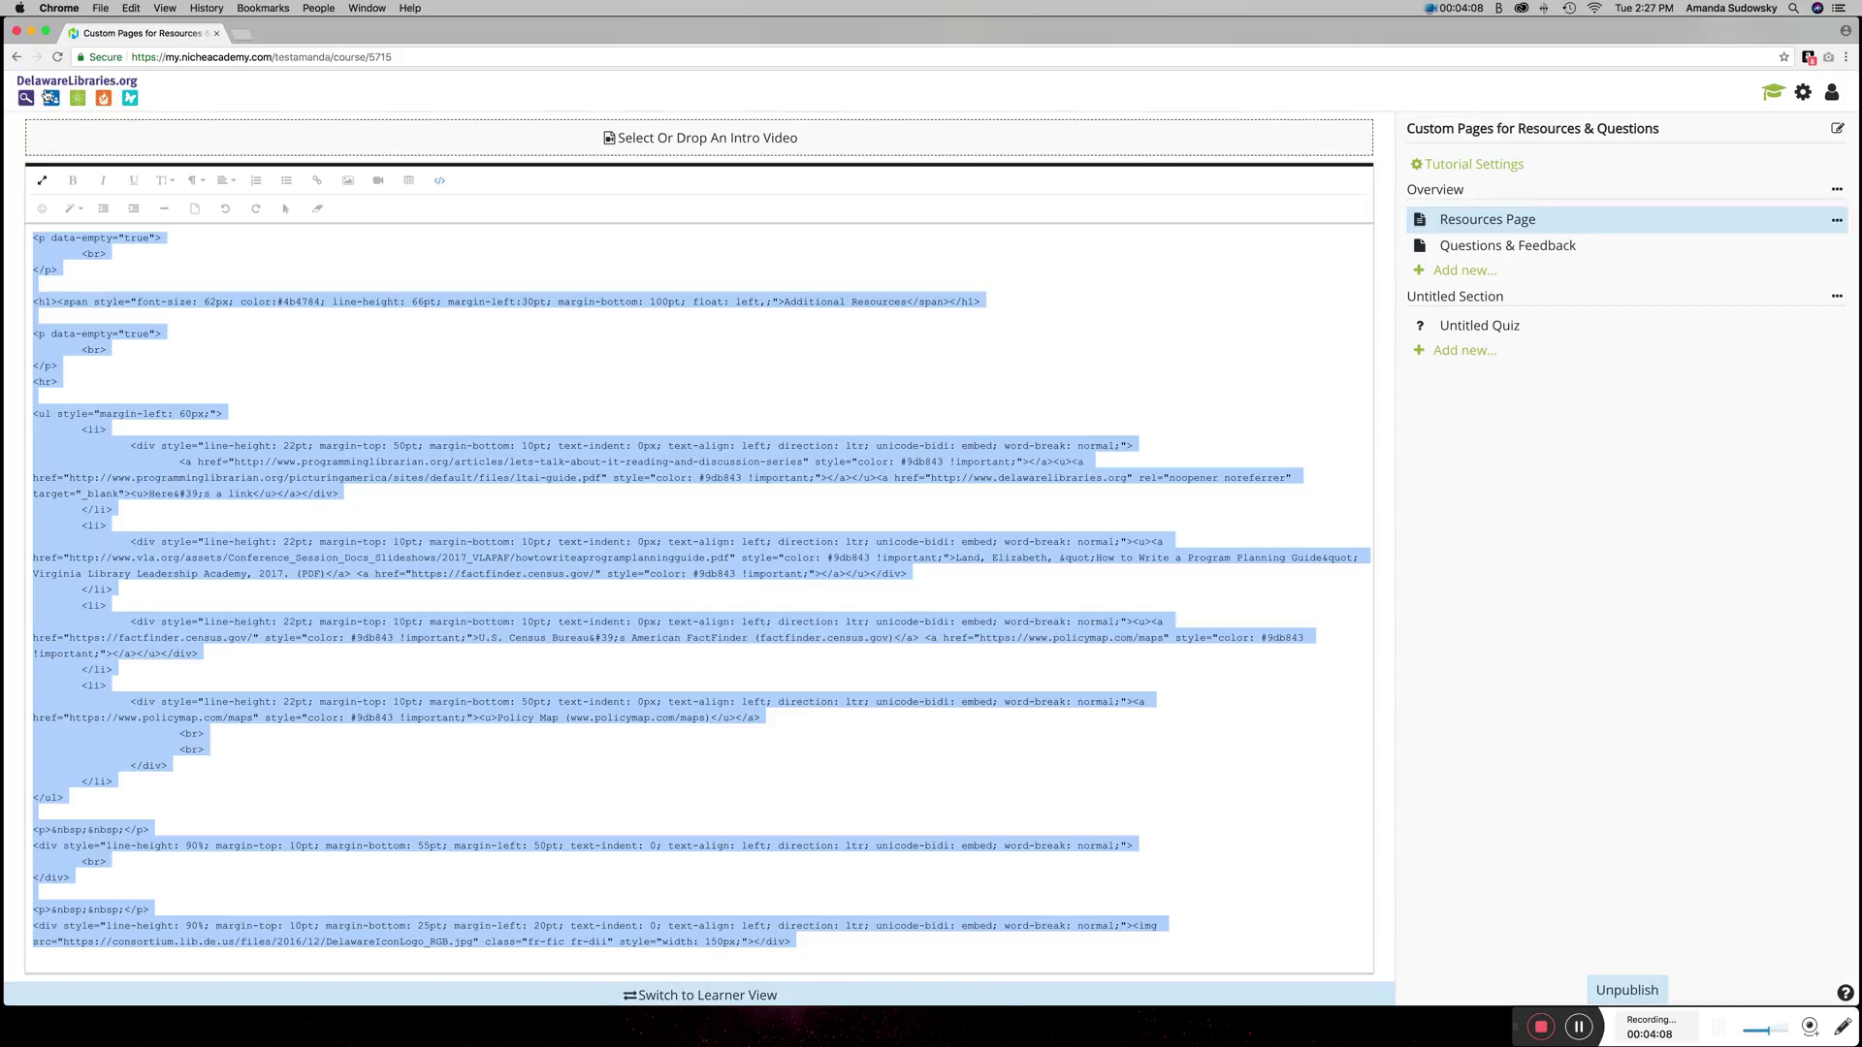
# Step: Paste the copied HTML code into the Resources lesson of the Hello World tutorial and return to the formatted view
pyautogui.click(50, 97)
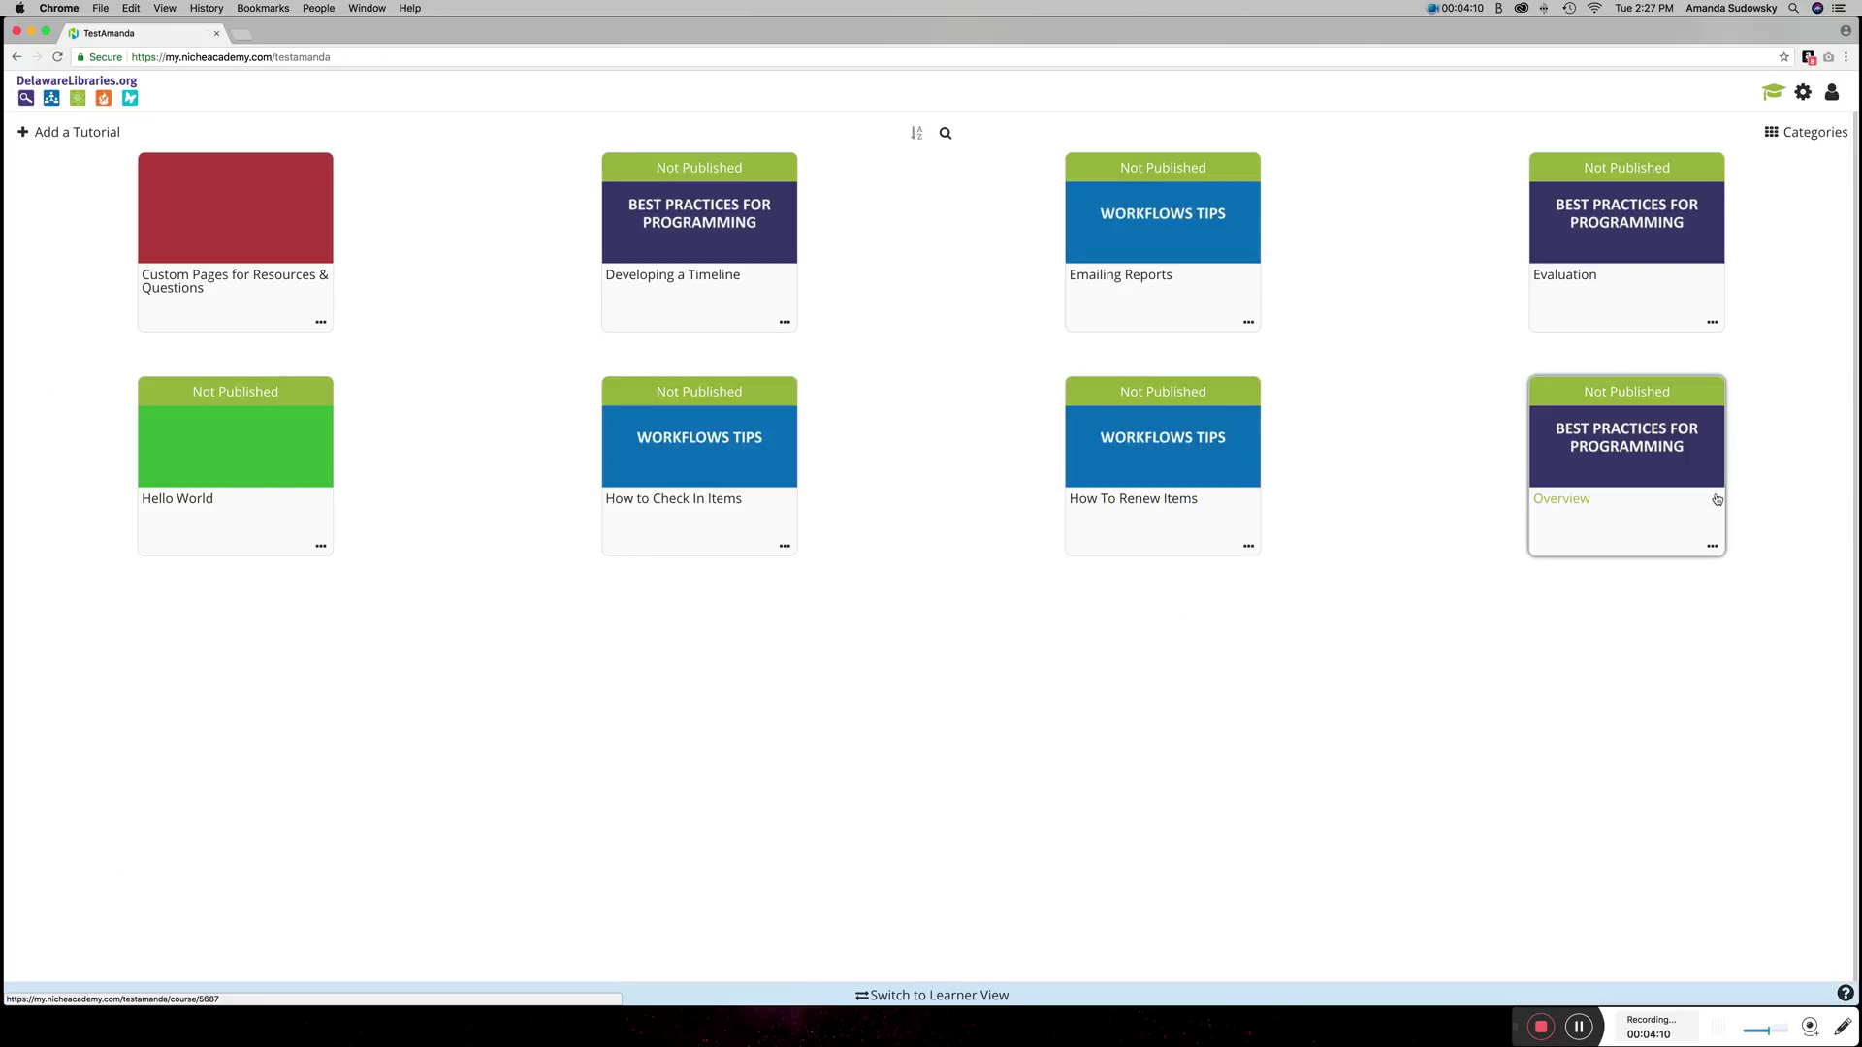
pyautogui.click(168, 499)
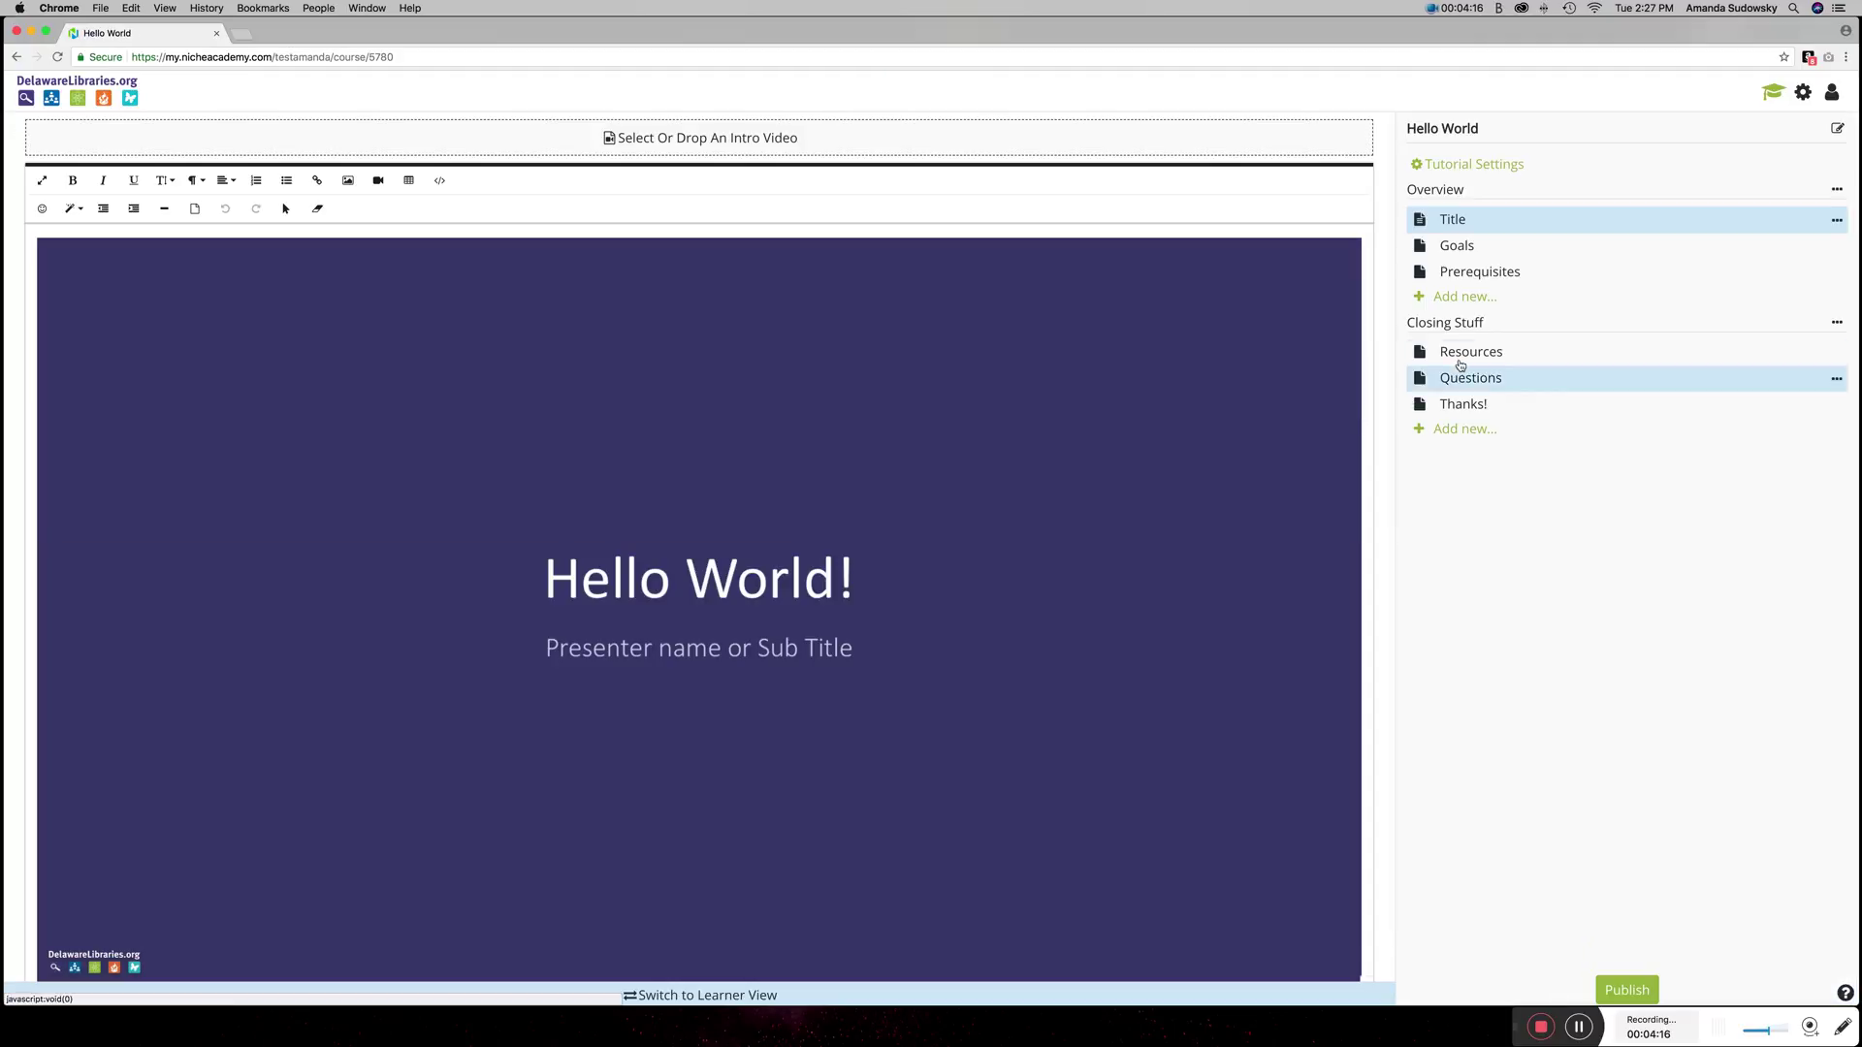
pyautogui.click(1452, 353)
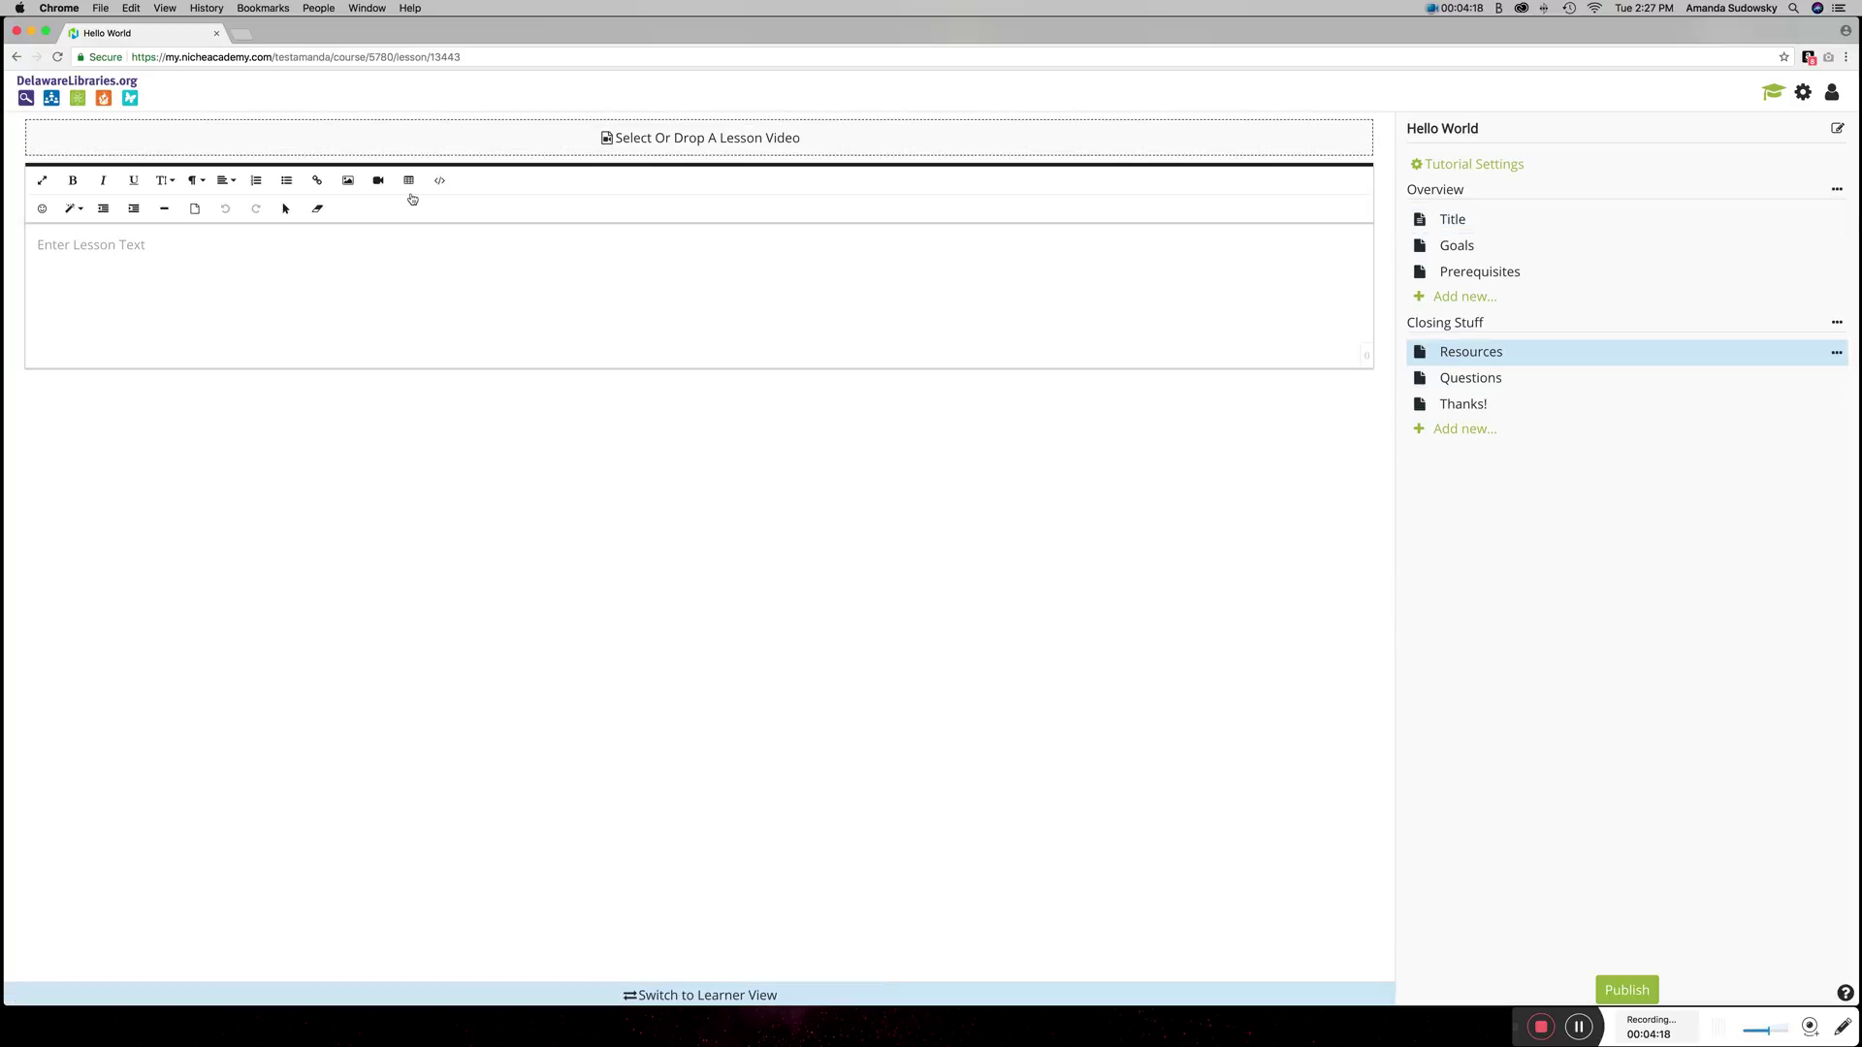
pyautogui.click(439, 185)
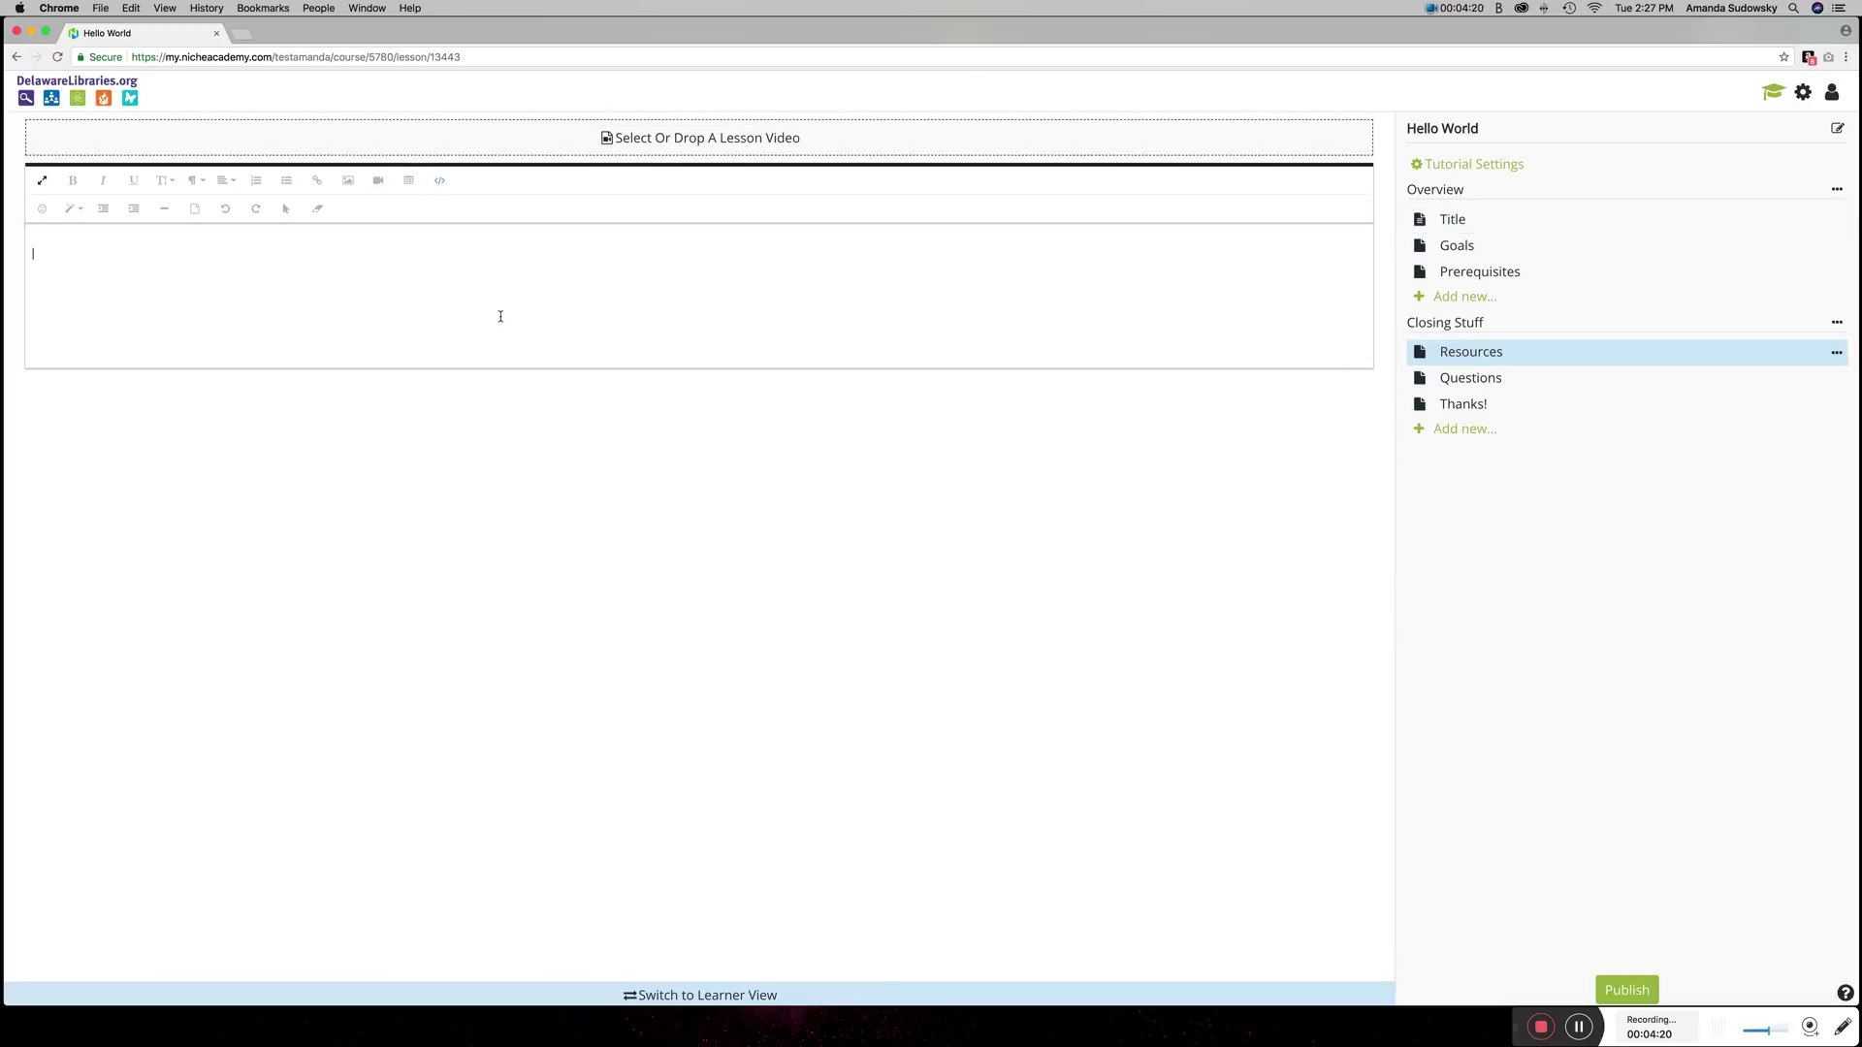
pyautogui.press('super+v')
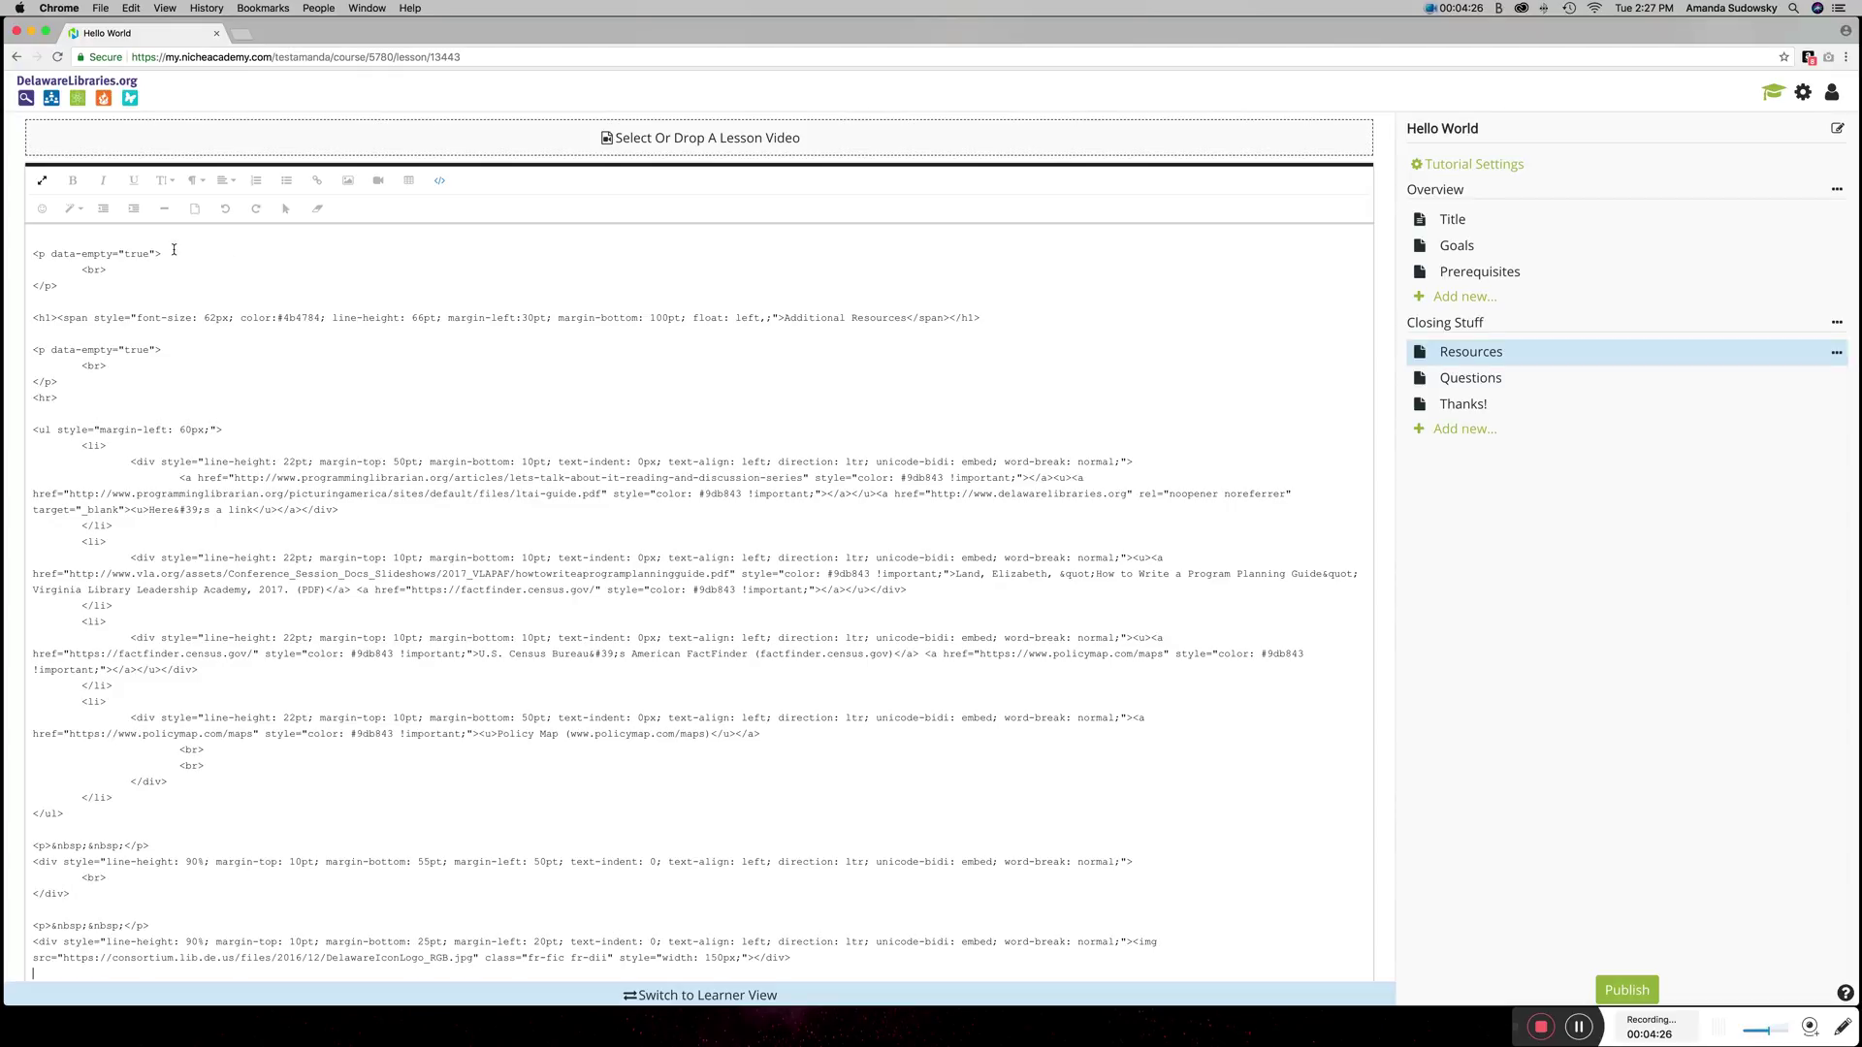
pyautogui.click(439, 182)
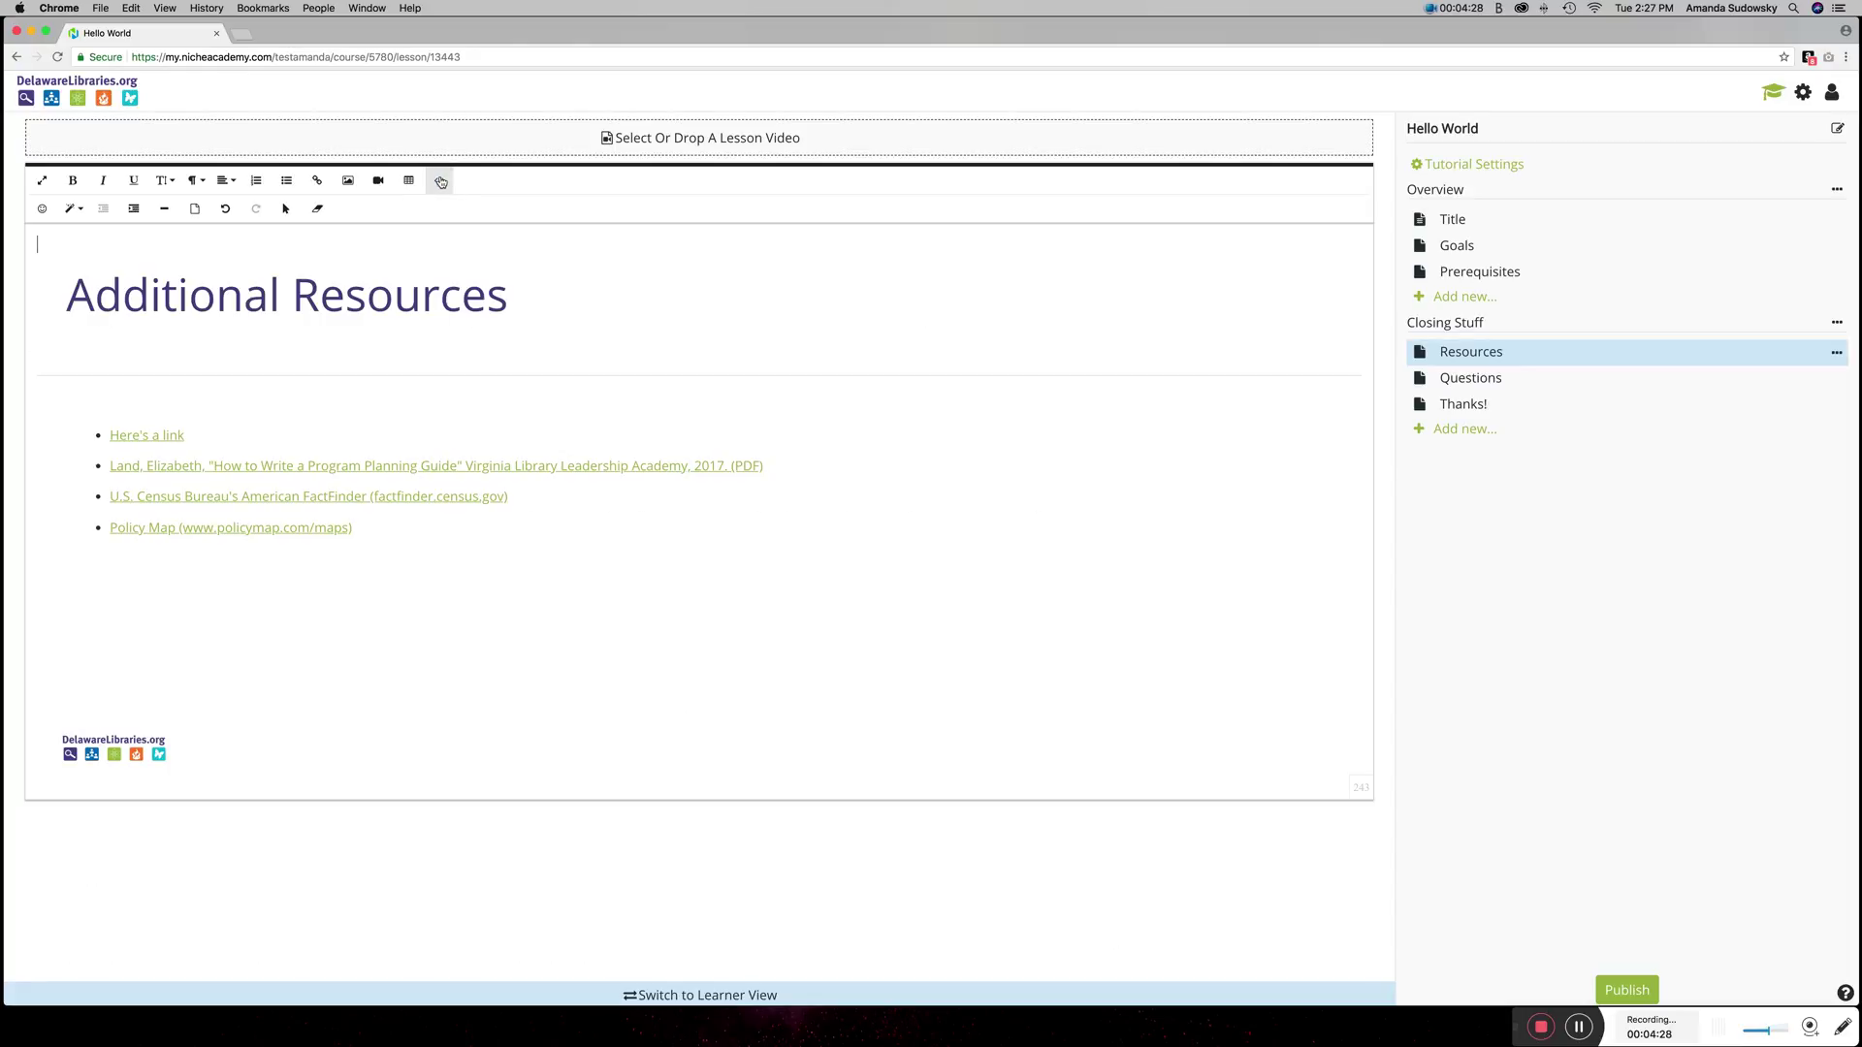
pyautogui.click(68, 249)
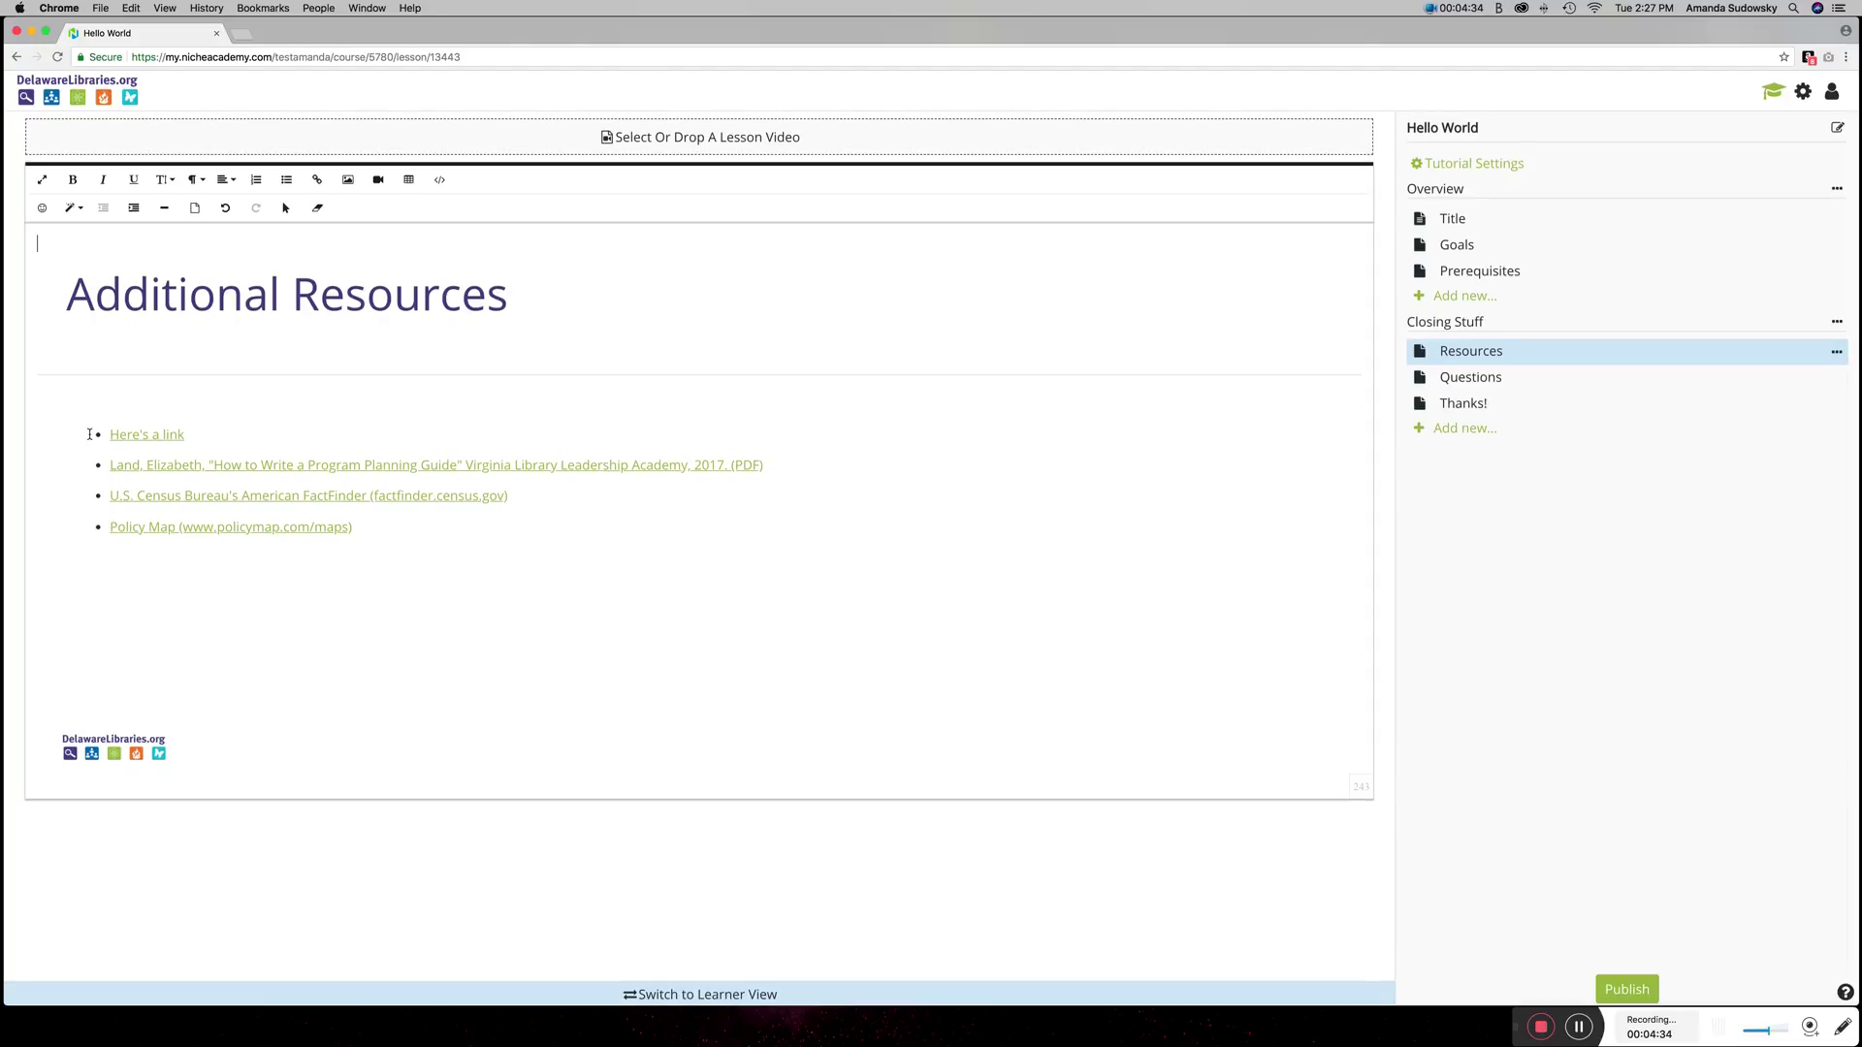
# Step: Change the text of the first link under Additional Resources to "Delaware Libraries" and open the link to test it
pyautogui.click(152, 439)
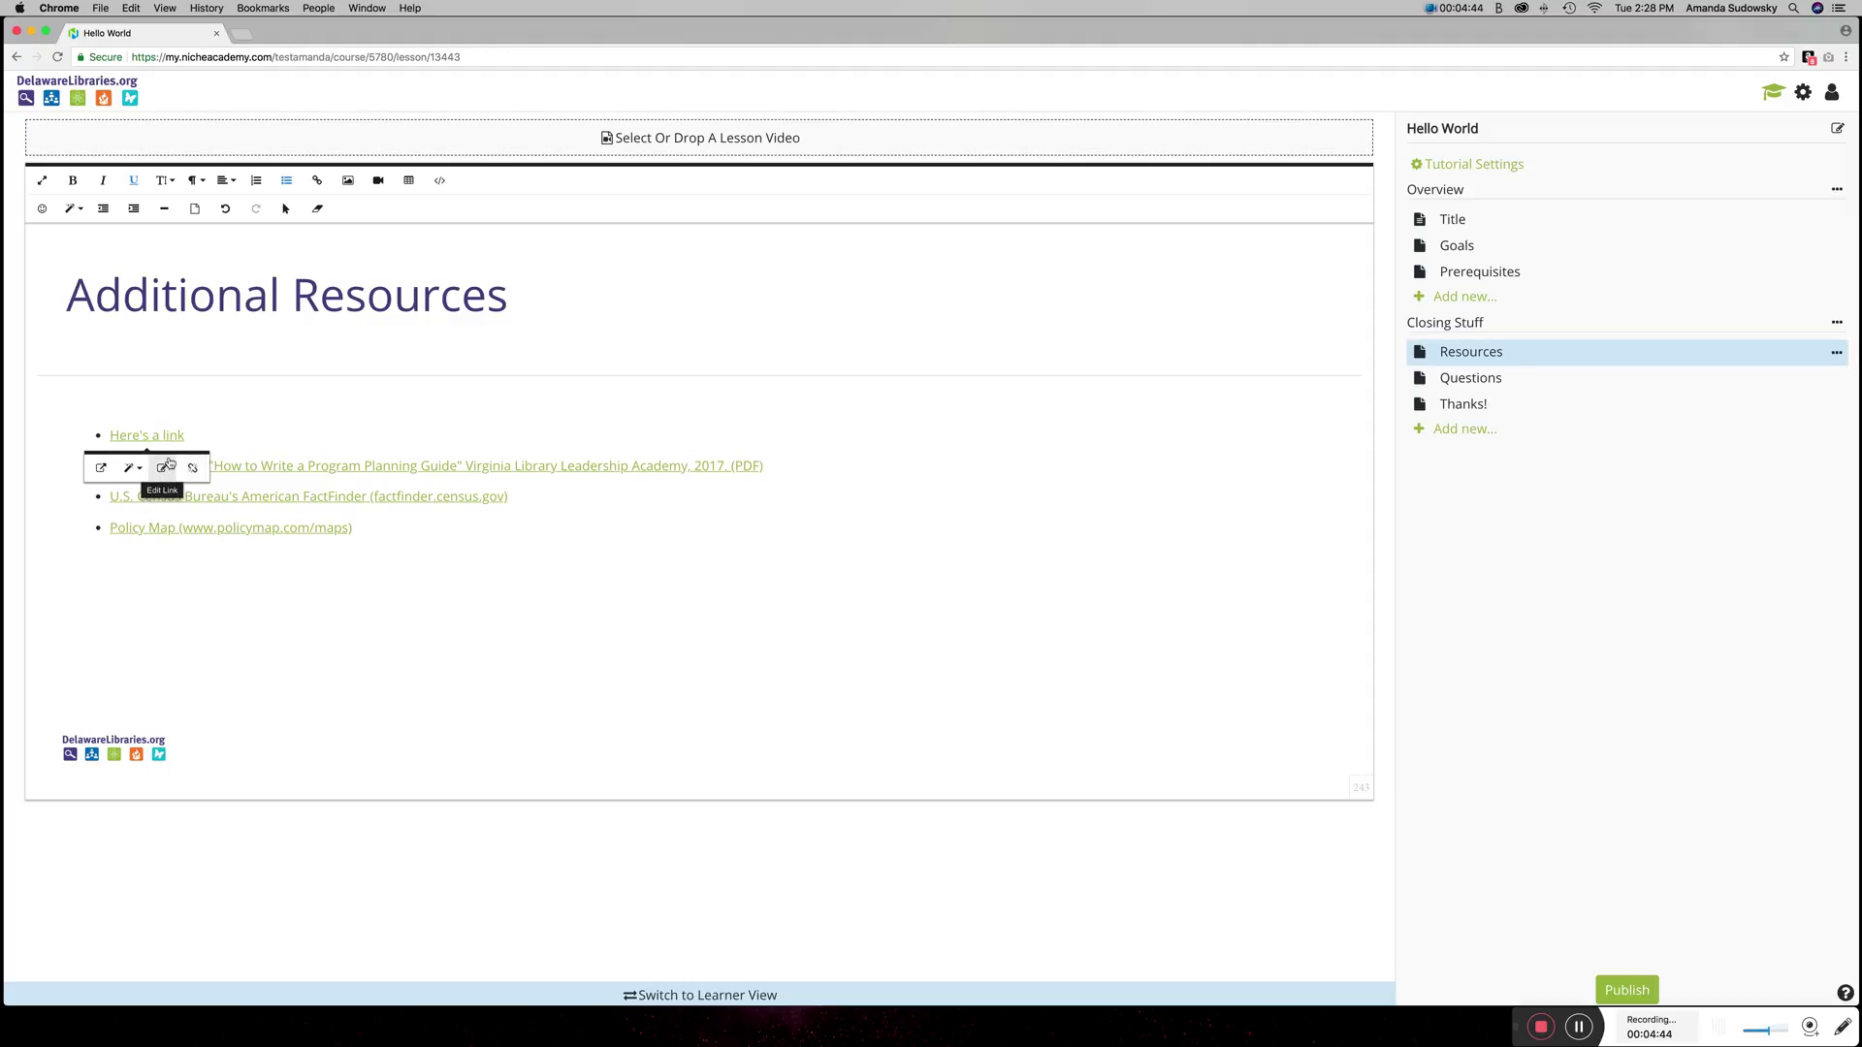
pyautogui.click(160, 470)
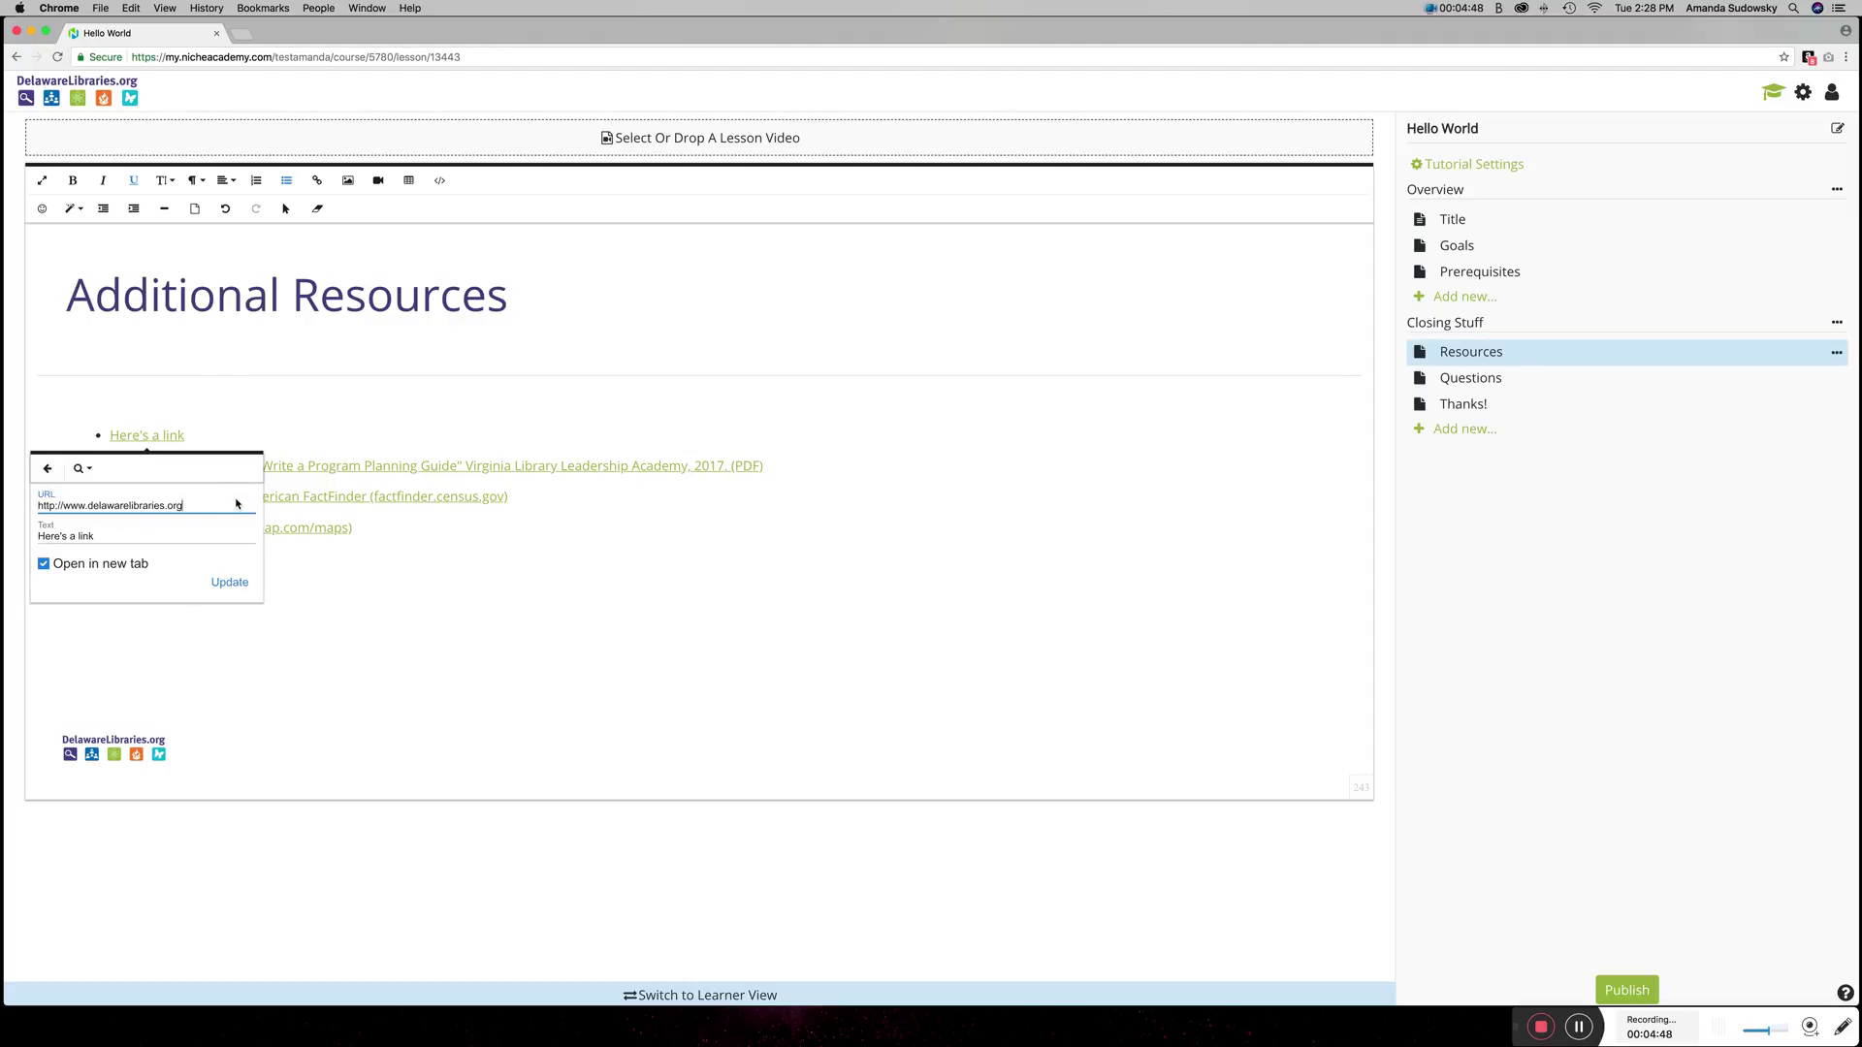
pyautogui.click(104, 537)
pyautogui.moveTo(117, 533); pyautogui.dragTo(33, 540)
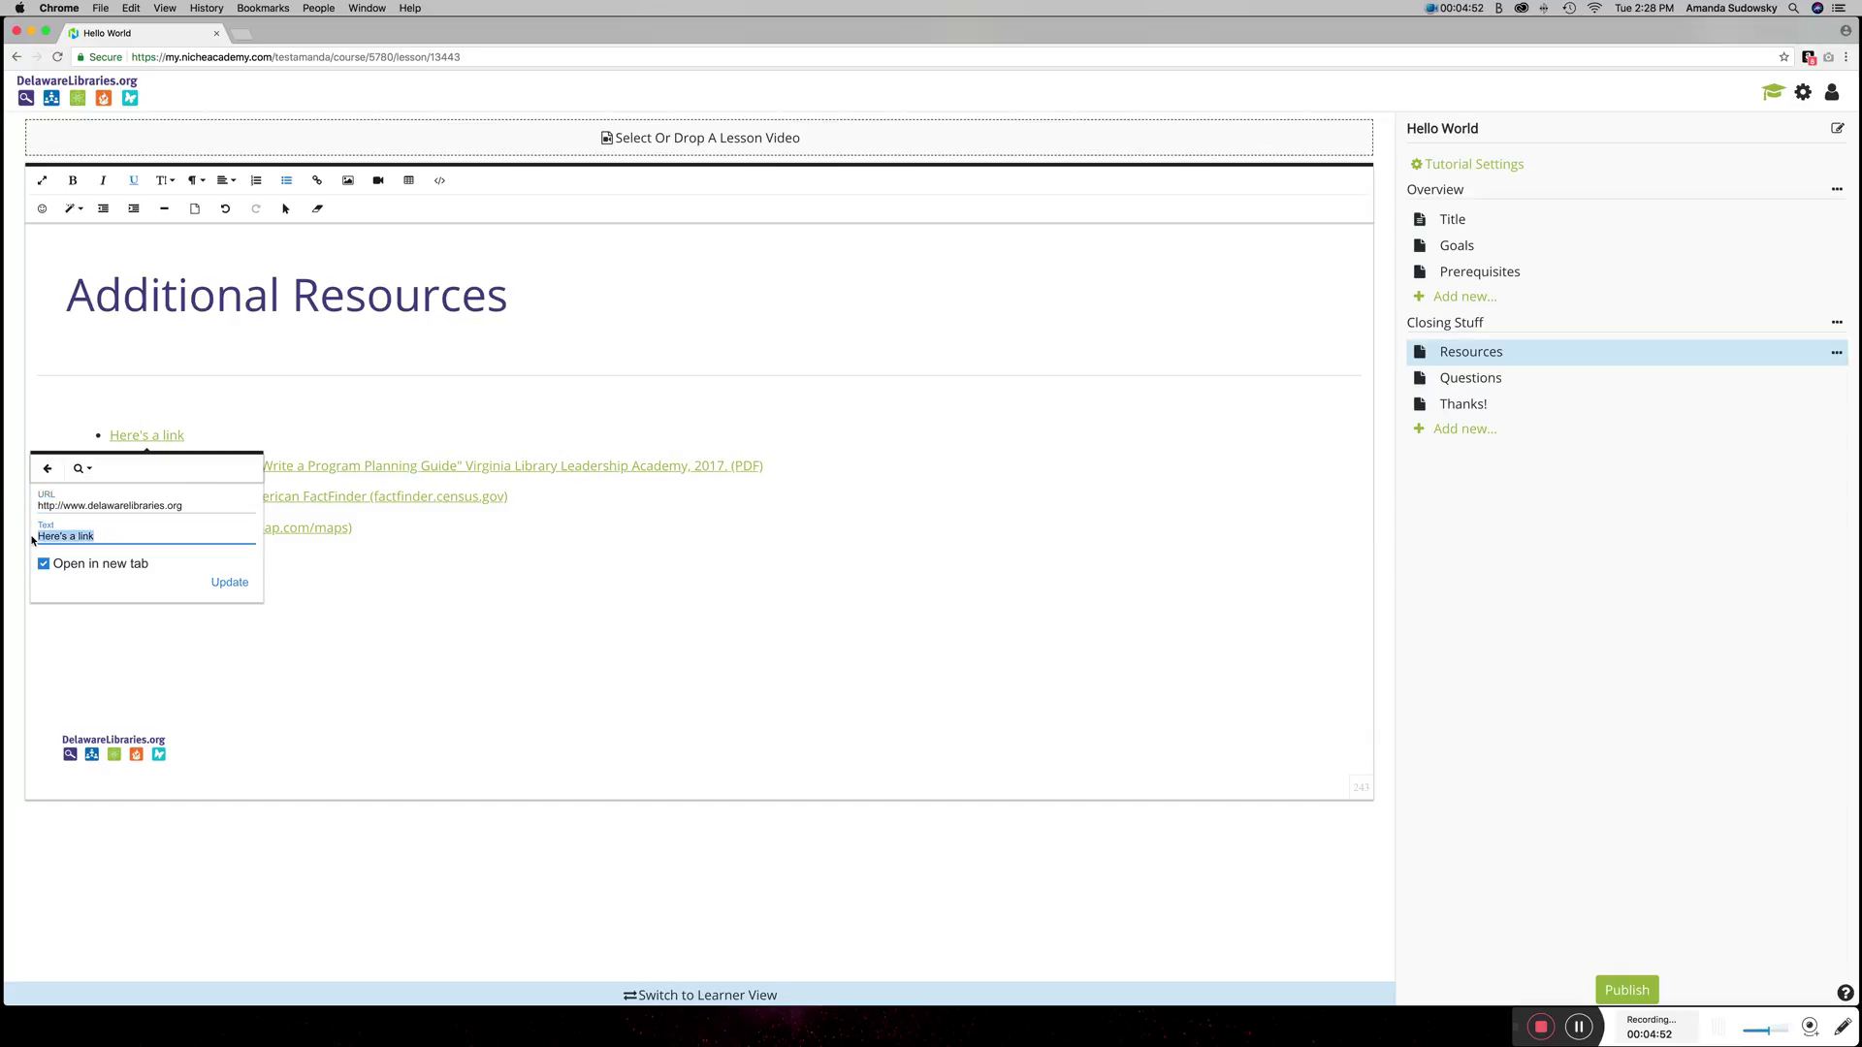
pyautogui.write('Delaware Libraries')
pyautogui.click(226, 582)
pyautogui.click(344, 435)
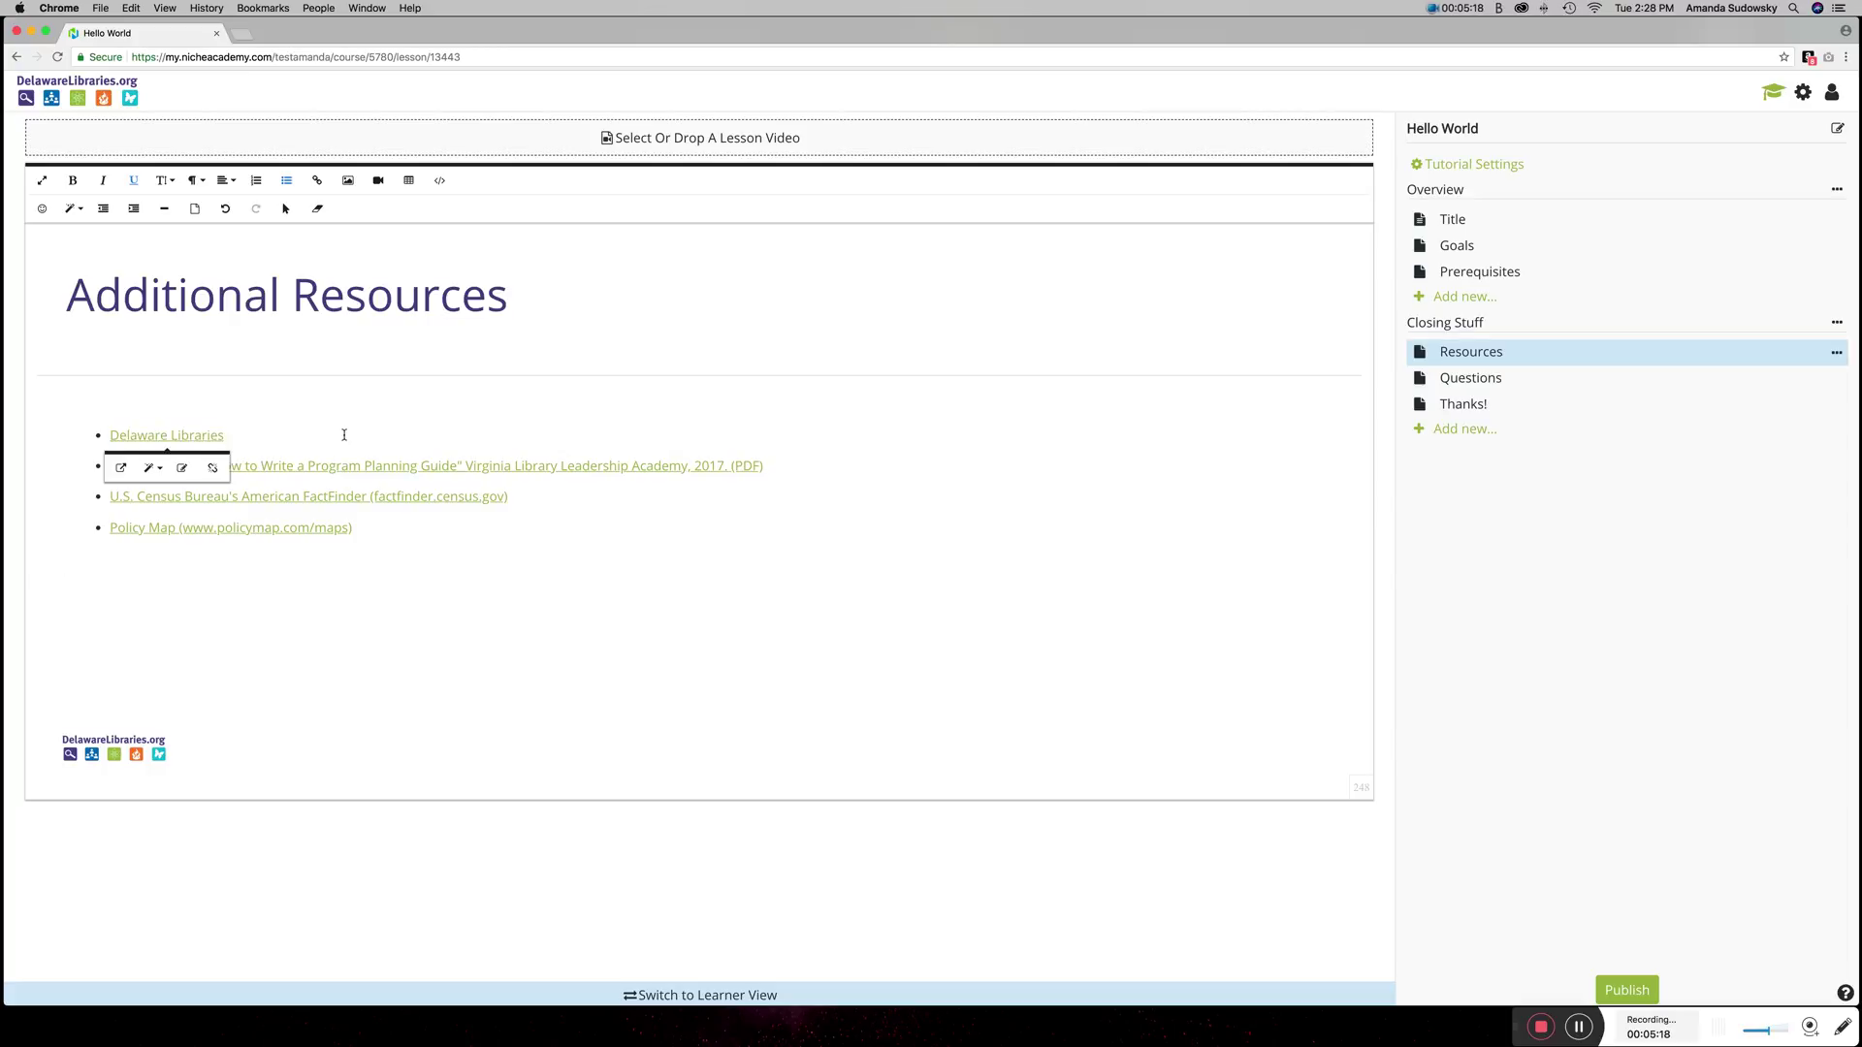
pyautogui.click(120, 467)
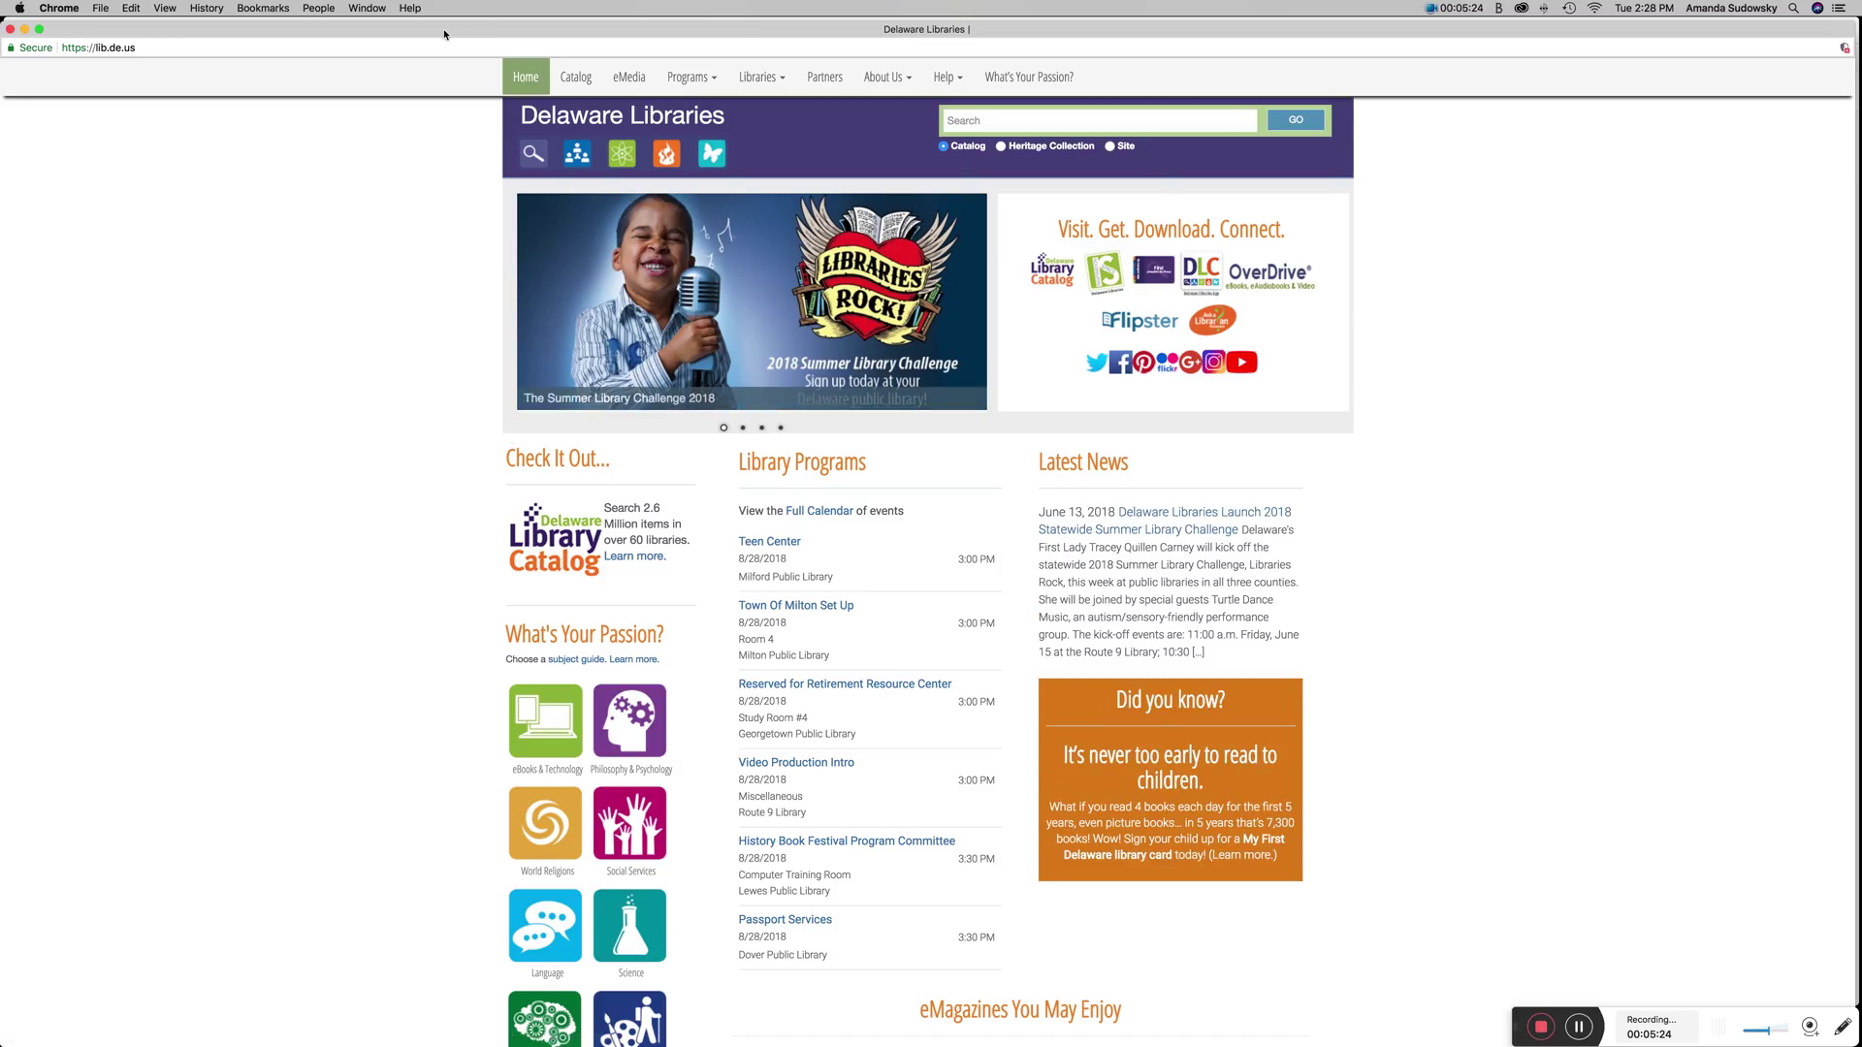
# Step: Copy the entire HTML code of the Questions & Feedback page in the Custom Pages for Resources & Questions tutorial
pyautogui.click(9, 29)
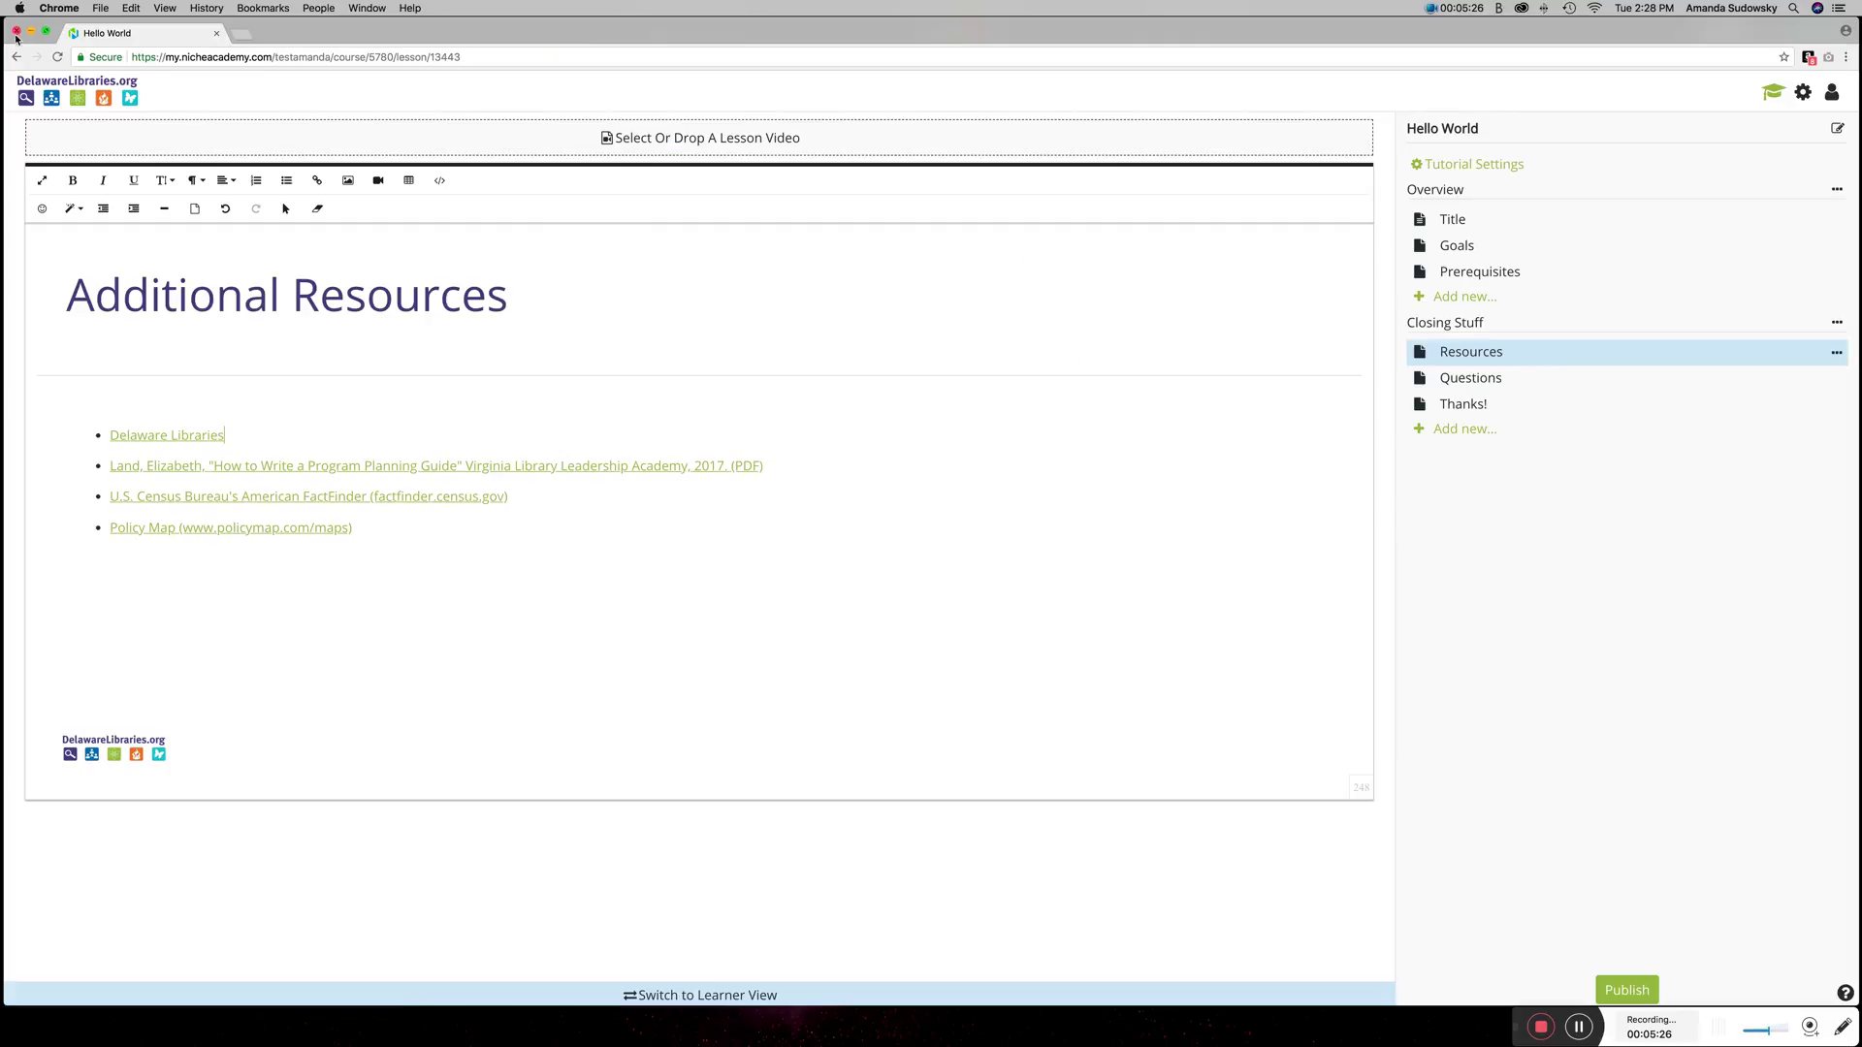
pyautogui.click(132, 97)
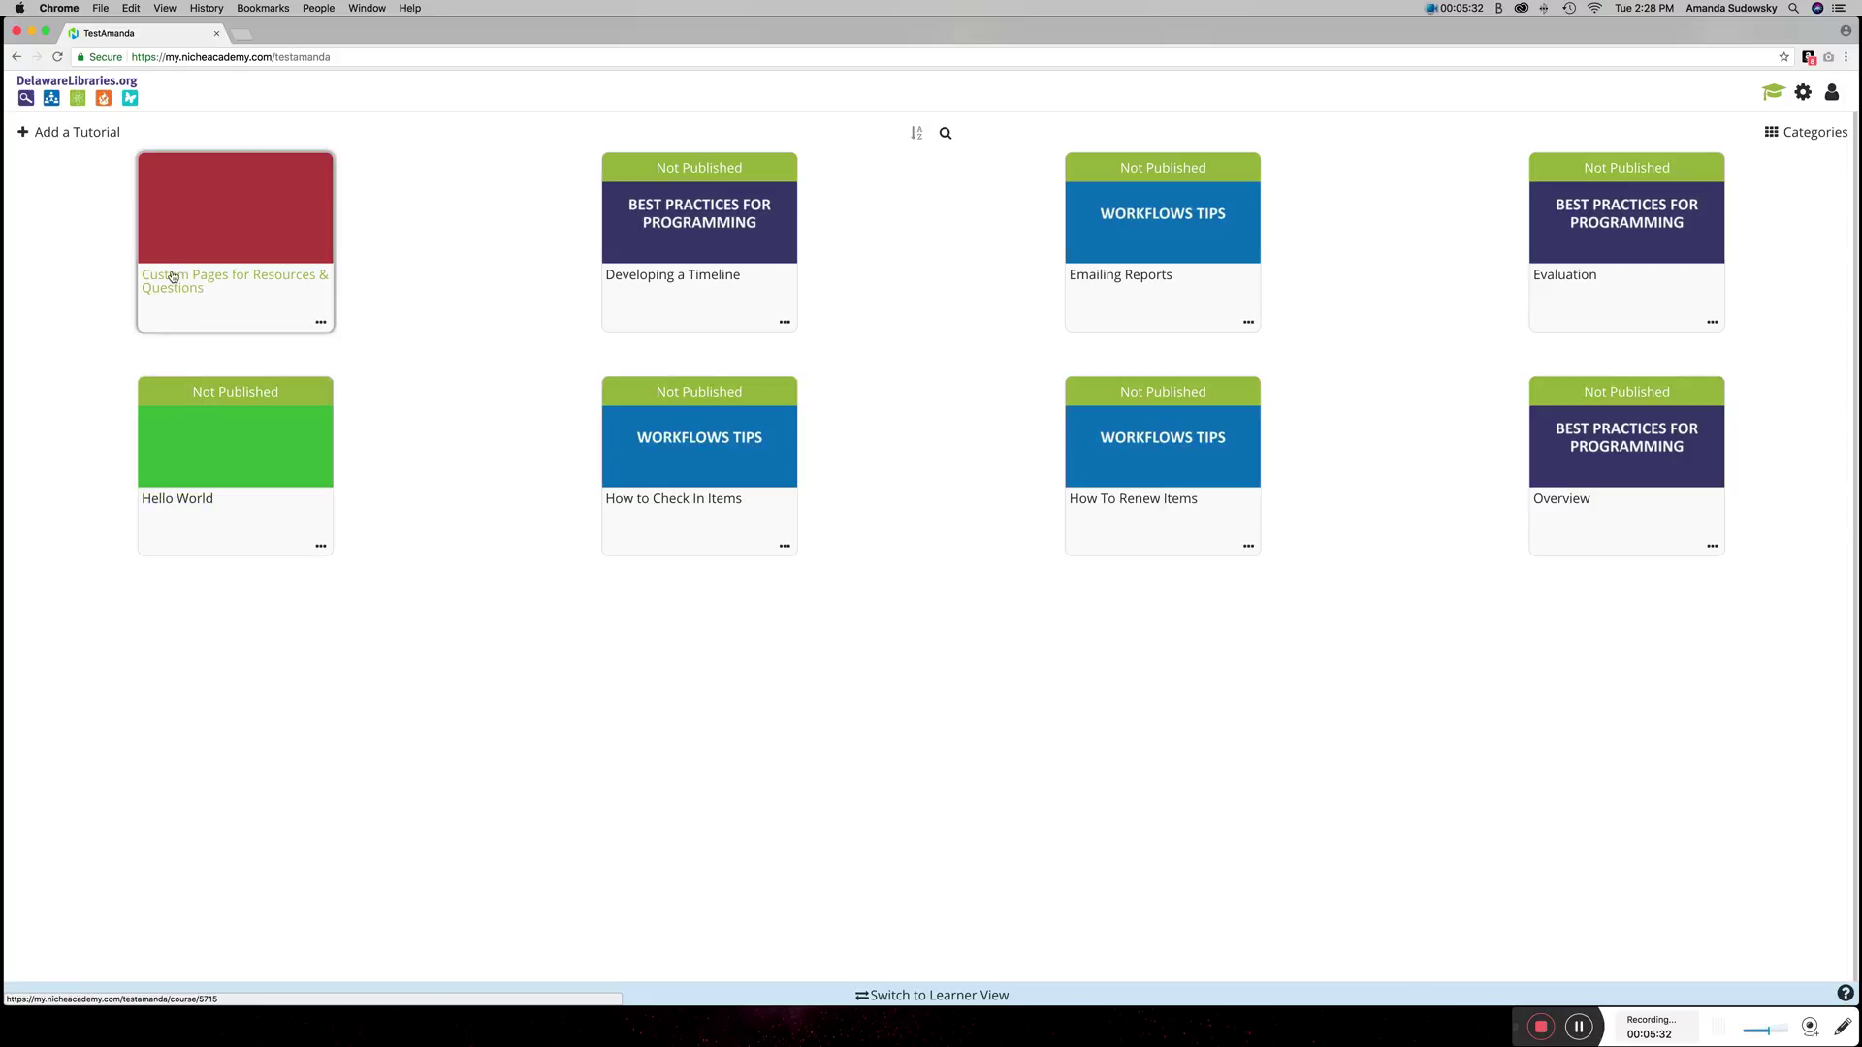
pyautogui.click(280, 282)
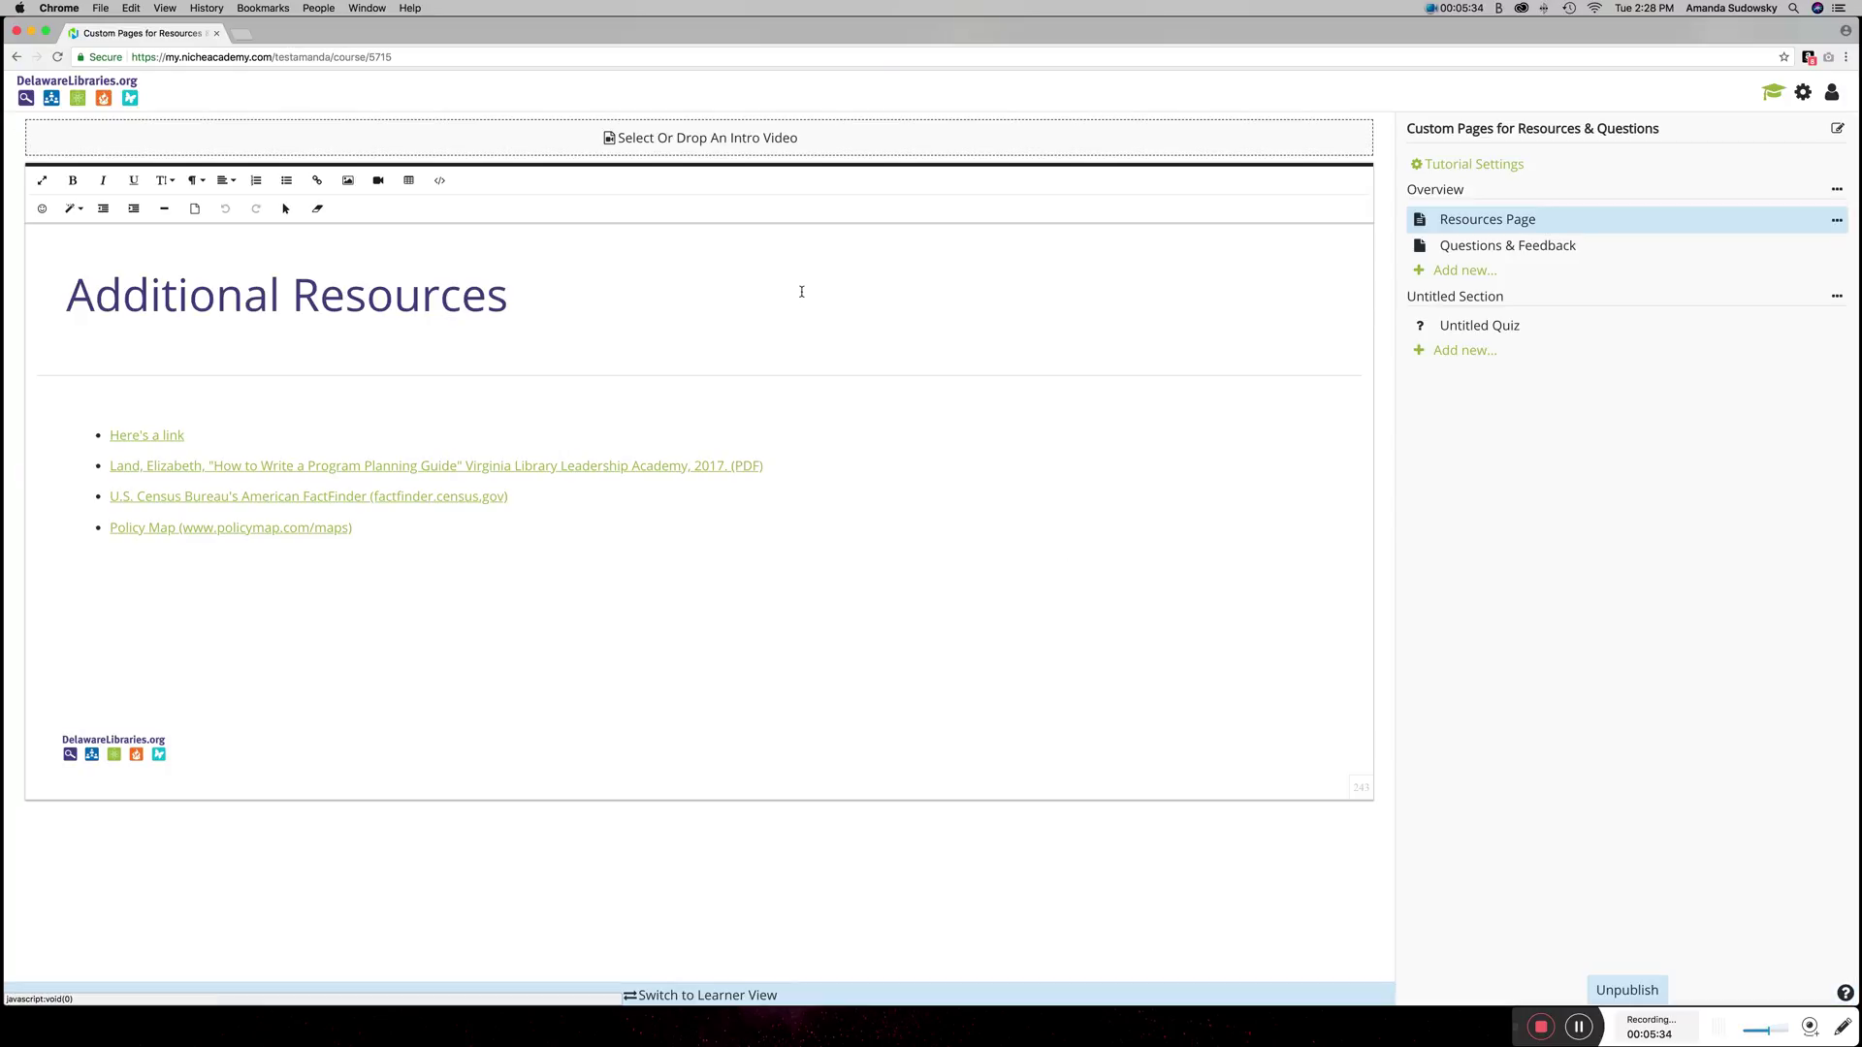
pyautogui.click(1494, 256)
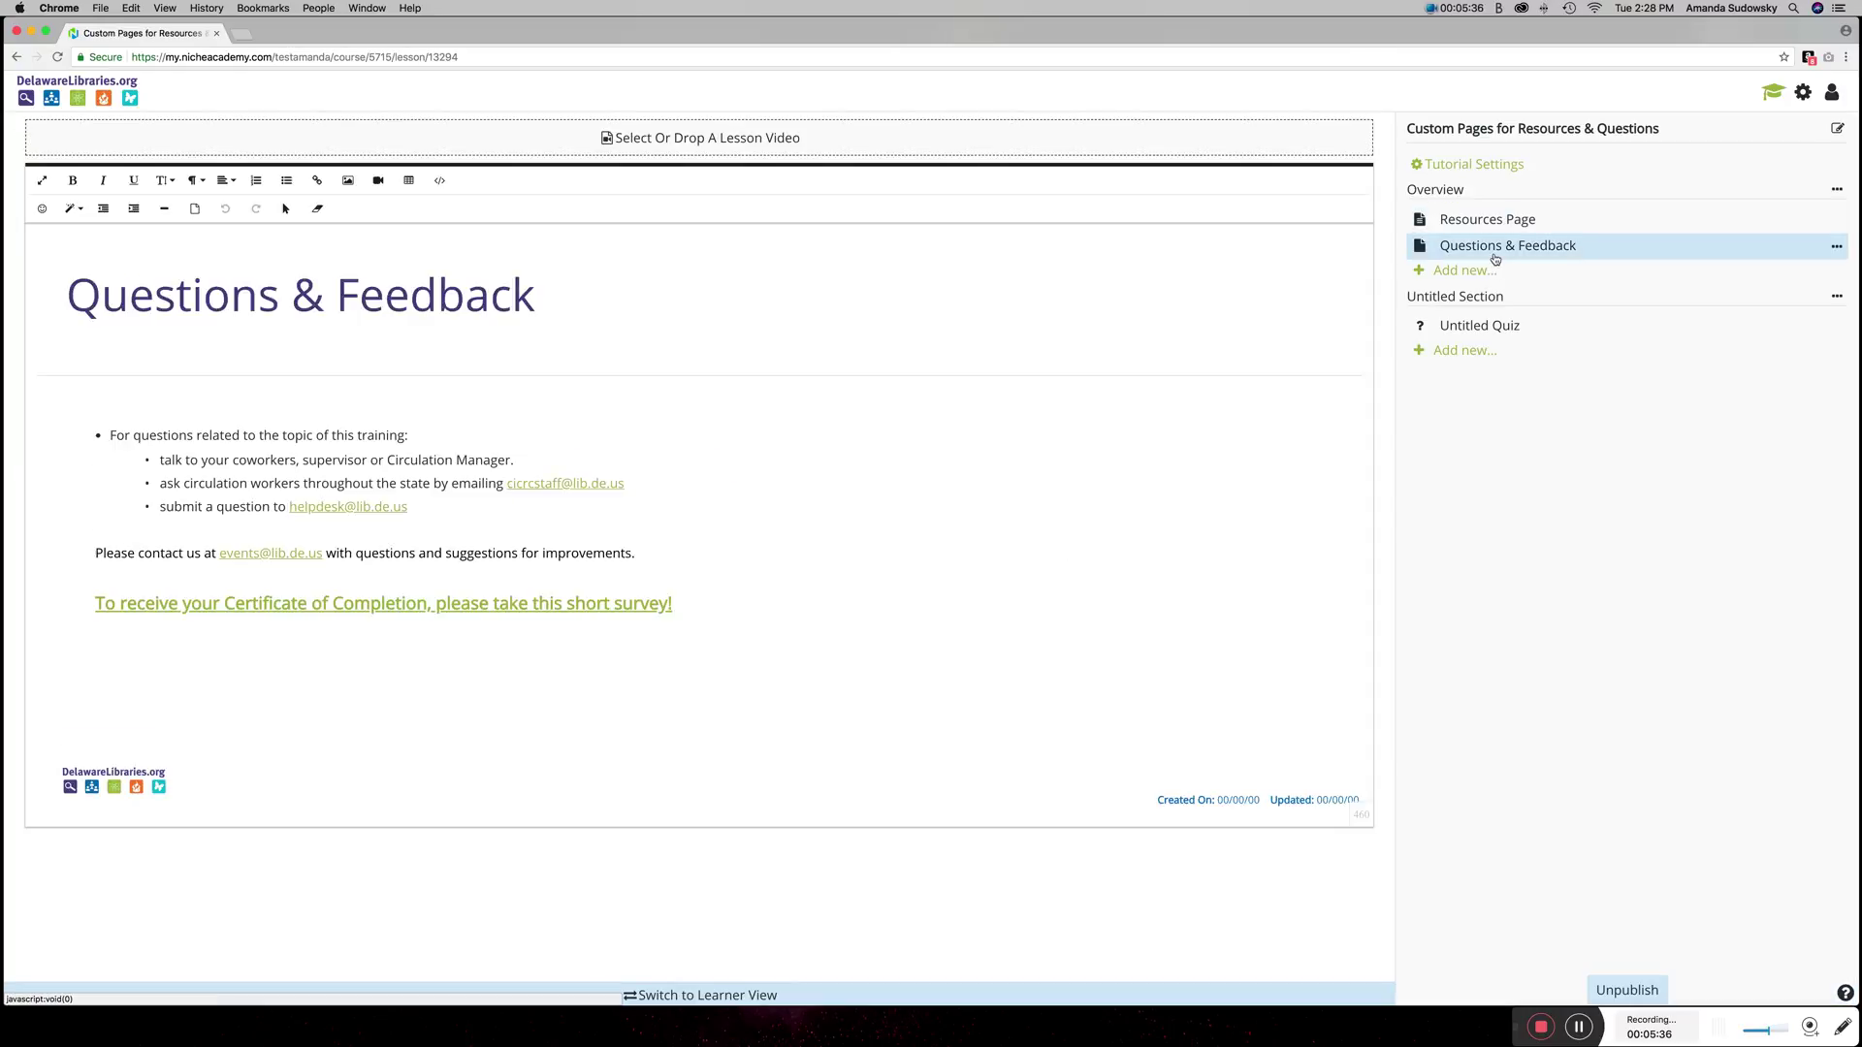
pyautogui.click(439, 180)
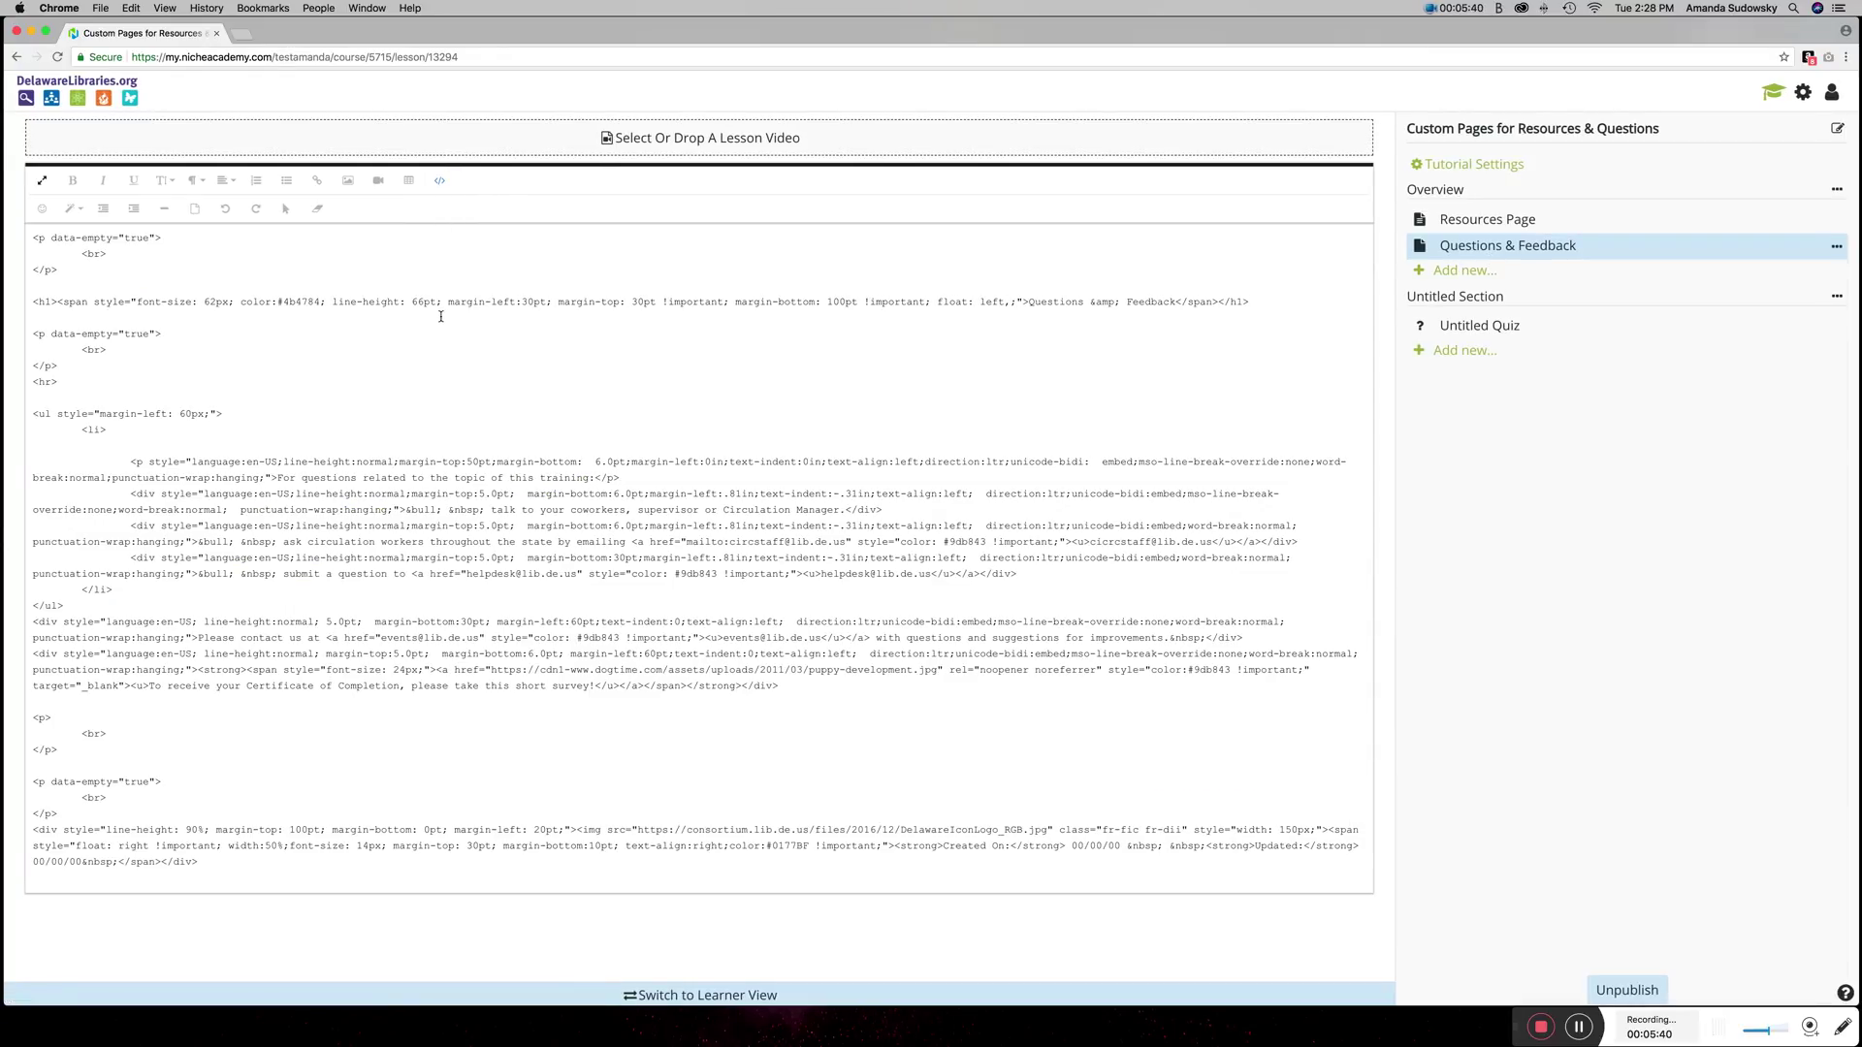
pyautogui.press('super+a')
pyautogui.press('super+c')
# Step: Paste the copied HTML code into the Questions lesson of the Hello World tutorial and return to the formatted view
pyautogui.click(68, 81)
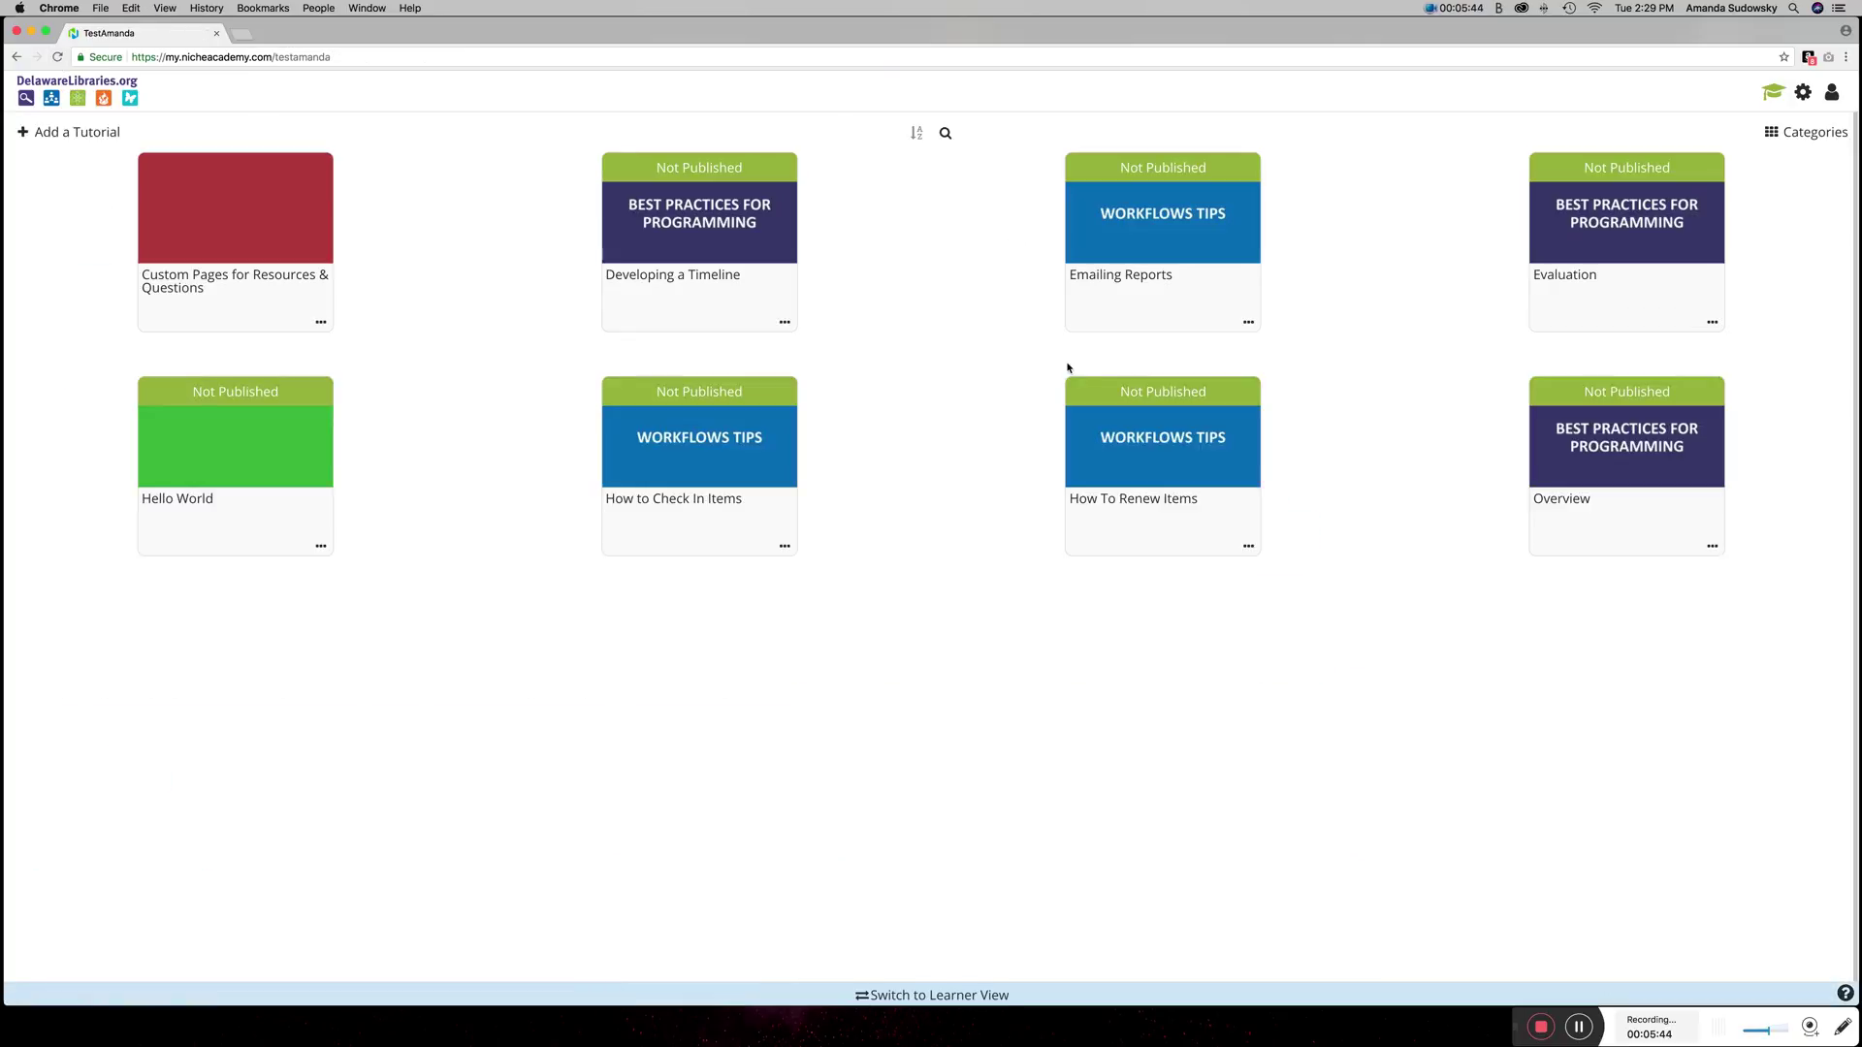
pyautogui.click(279, 409)
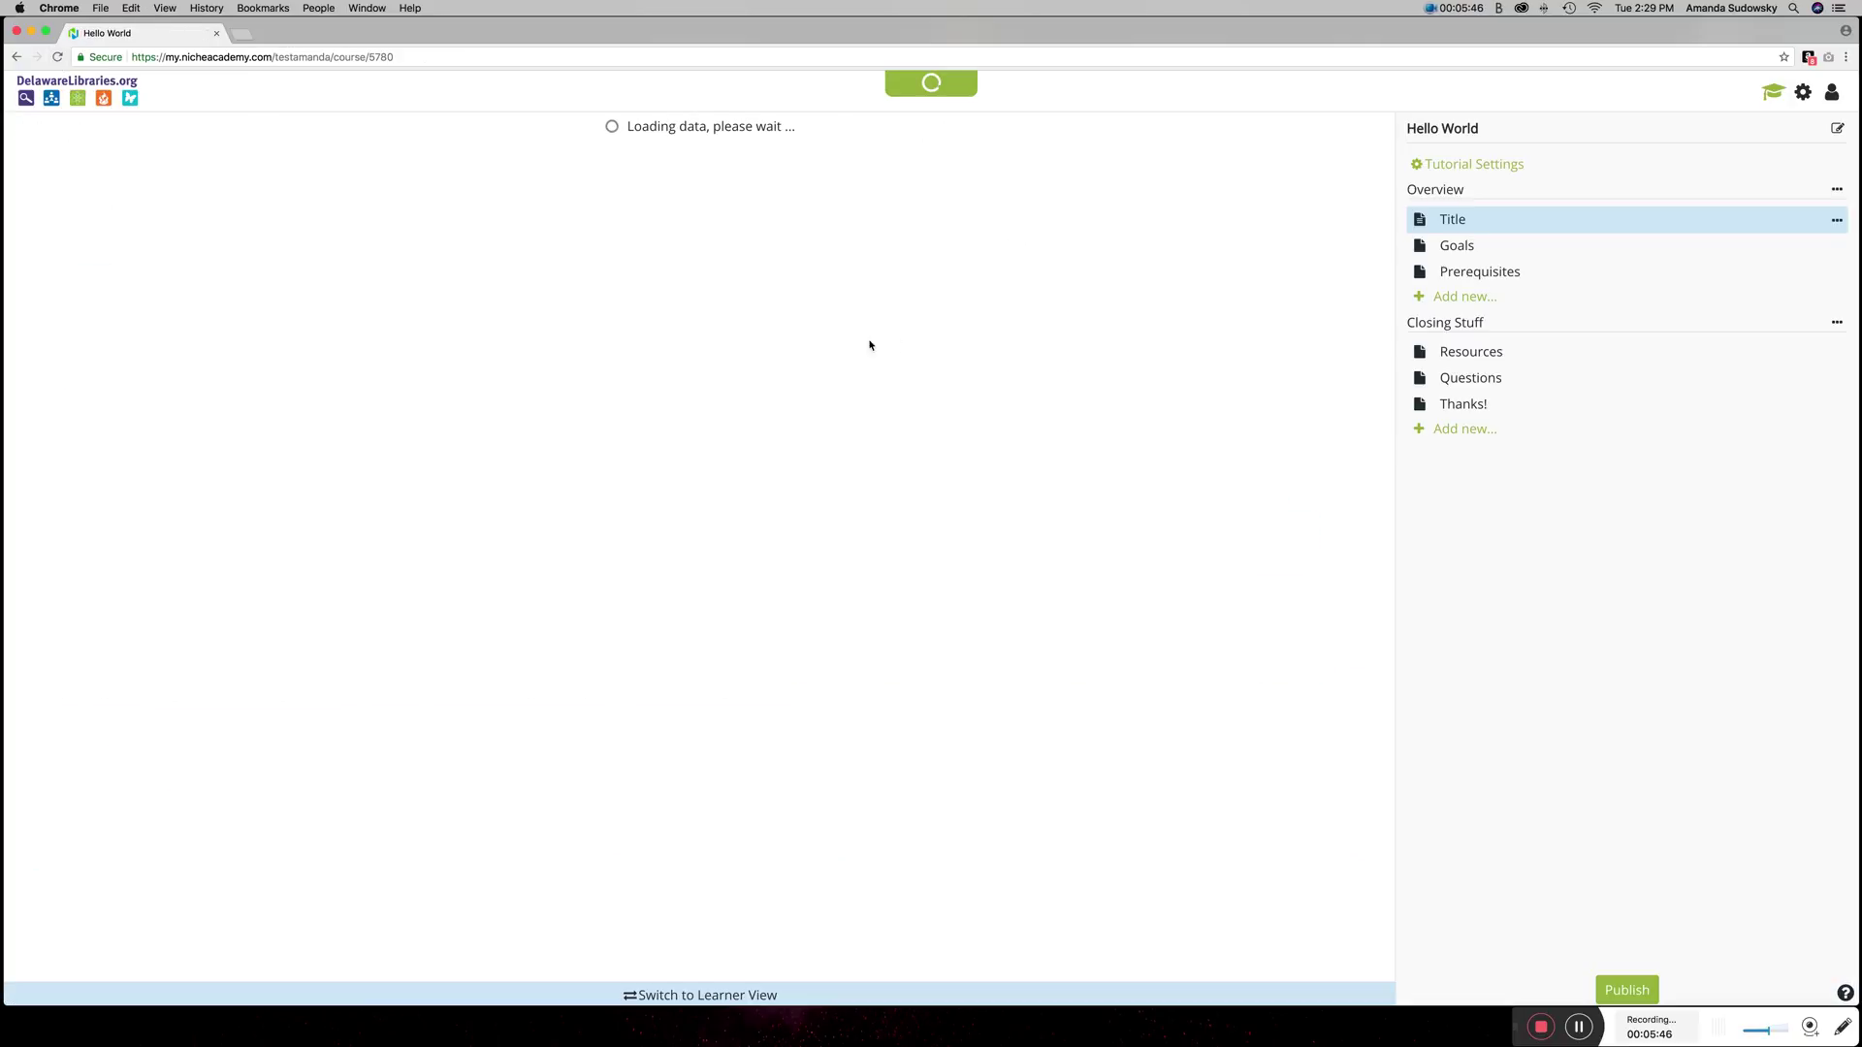
pyautogui.click(1456, 383)
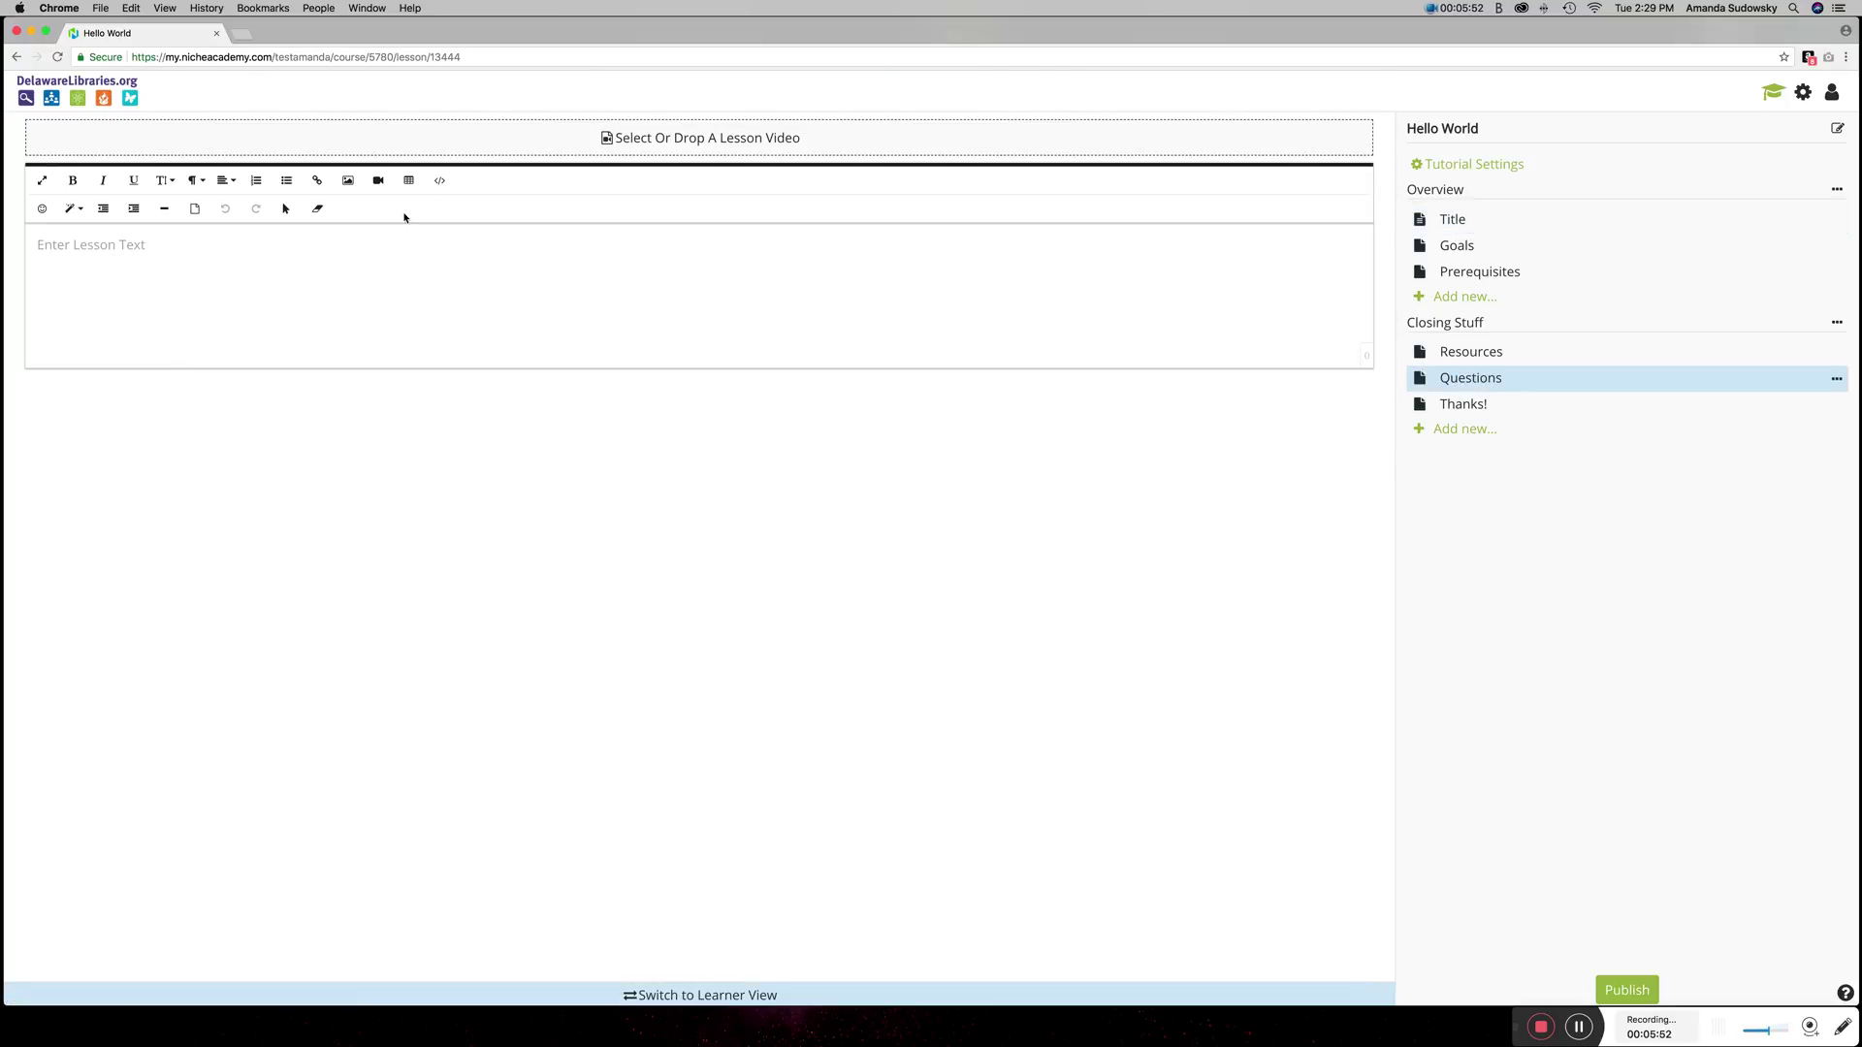
pyautogui.click(434, 182)
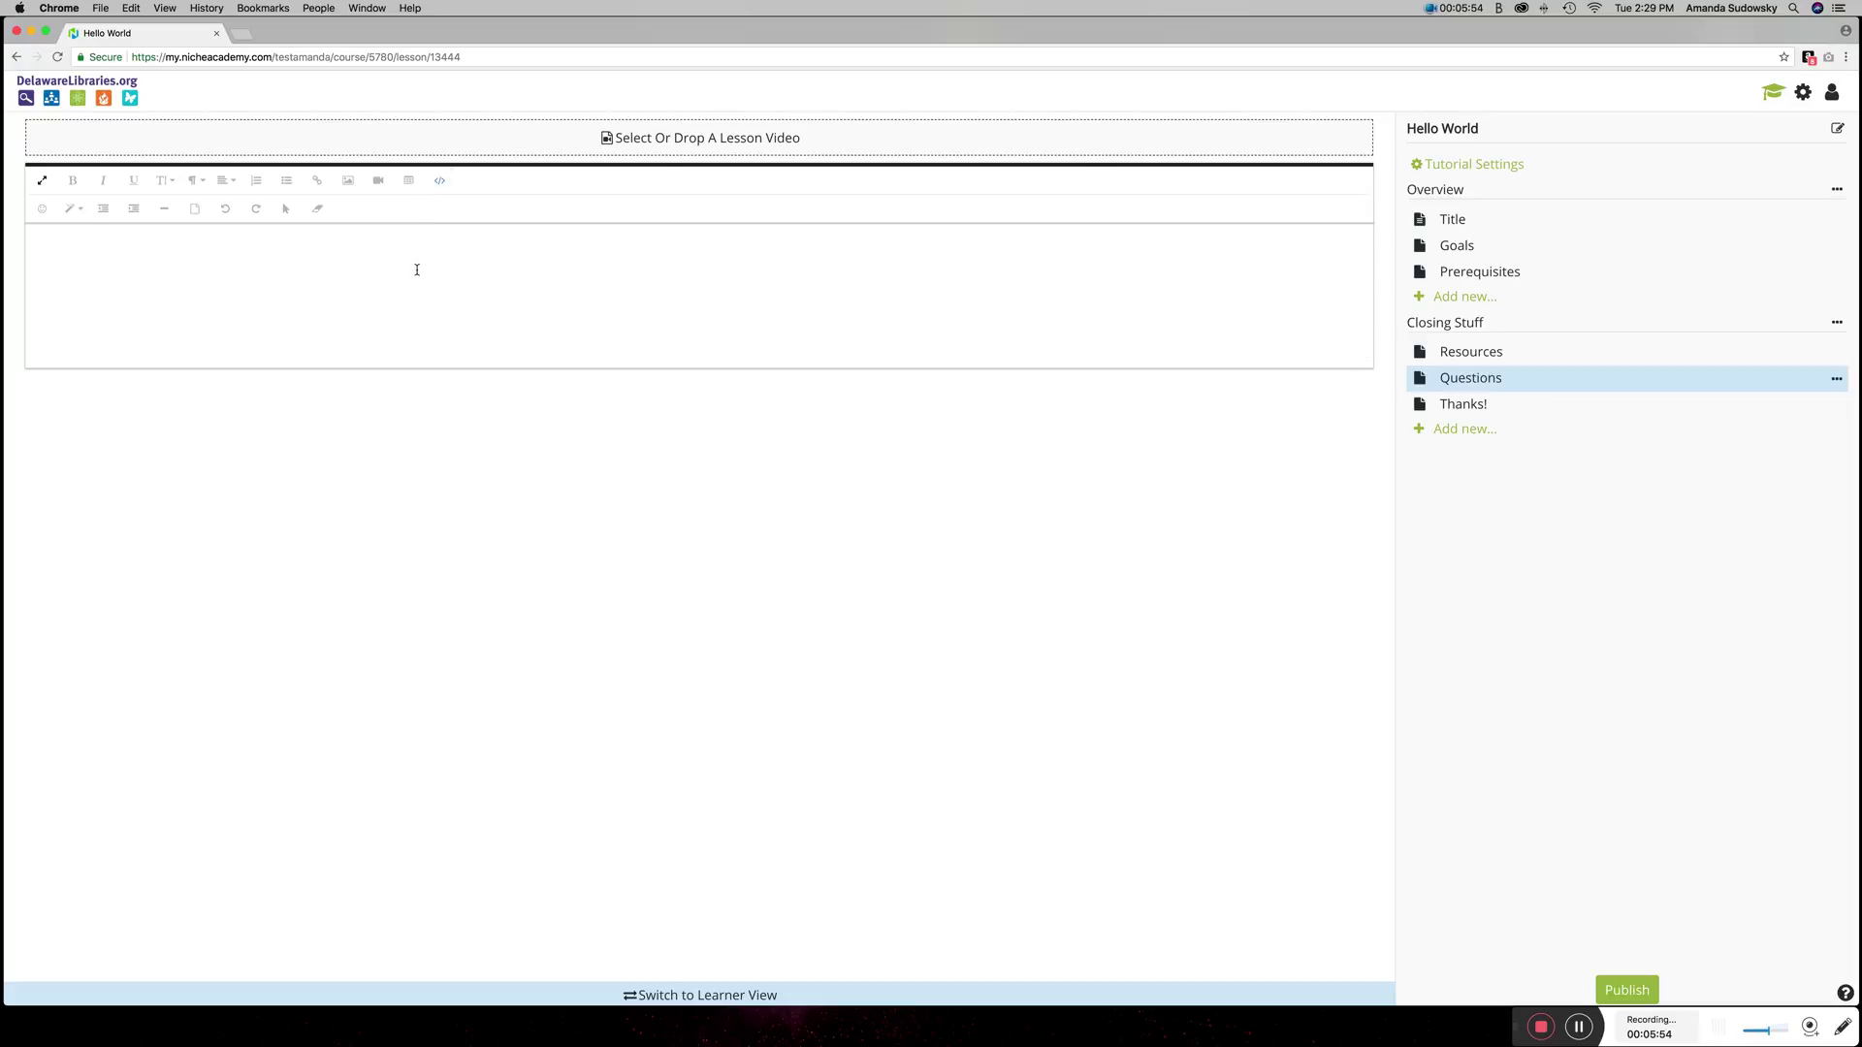
pyautogui.press('super+v')
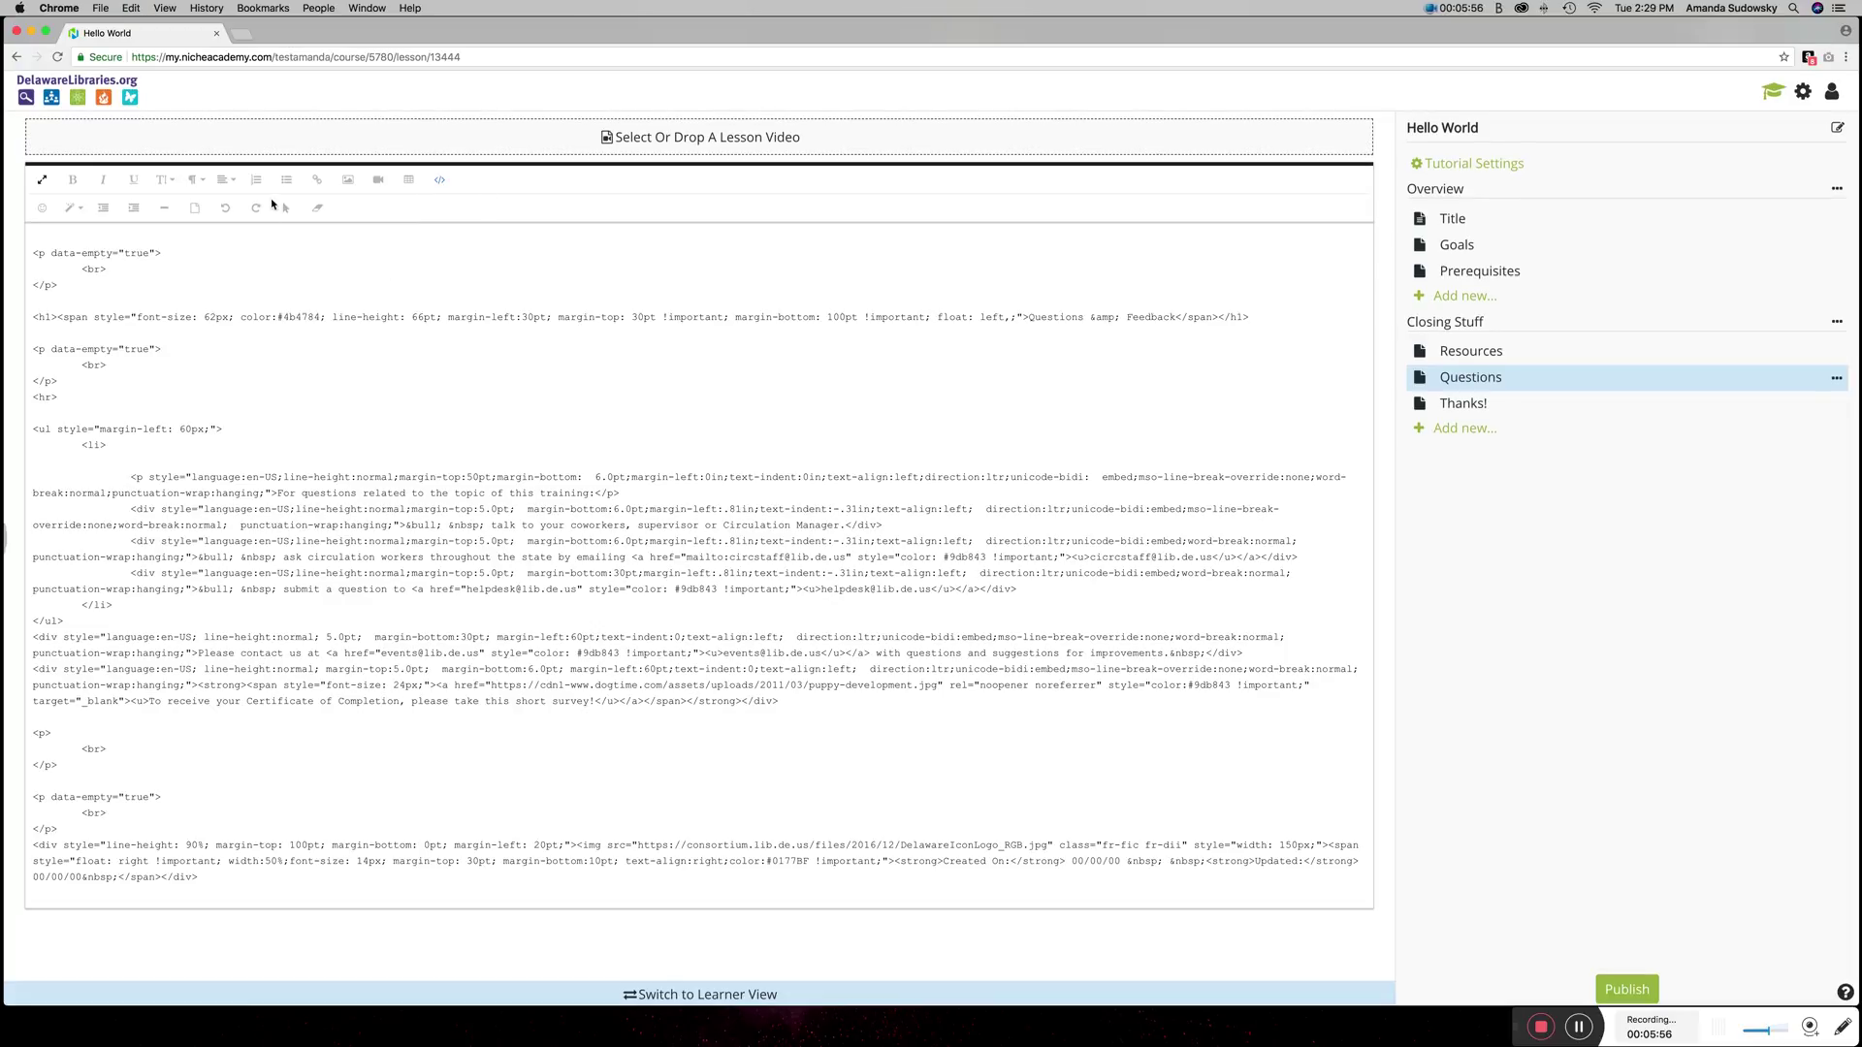
pyautogui.click(439, 181)
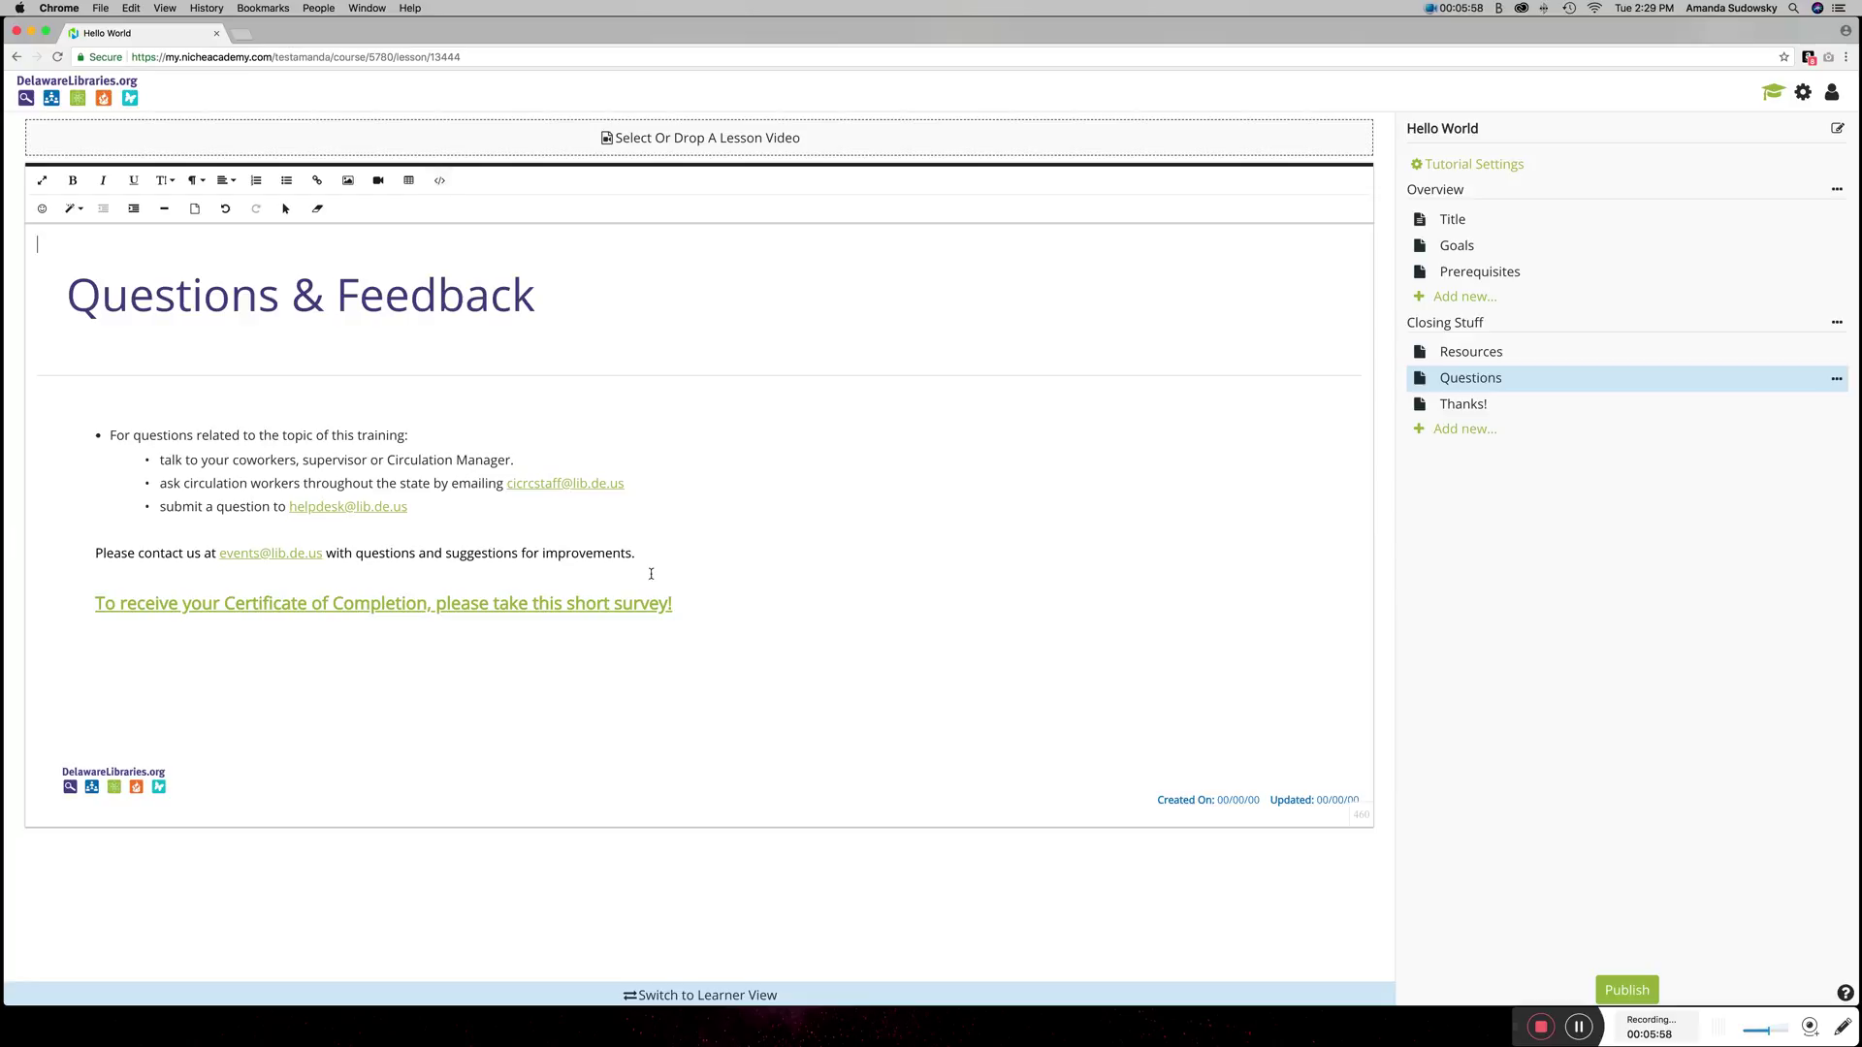
# Step: Set the circulation staff e-mail link on the Questions page to open in a new tab, keeping its mailto: URL
pyautogui.click(537, 486)
pyautogui.click(581, 516)
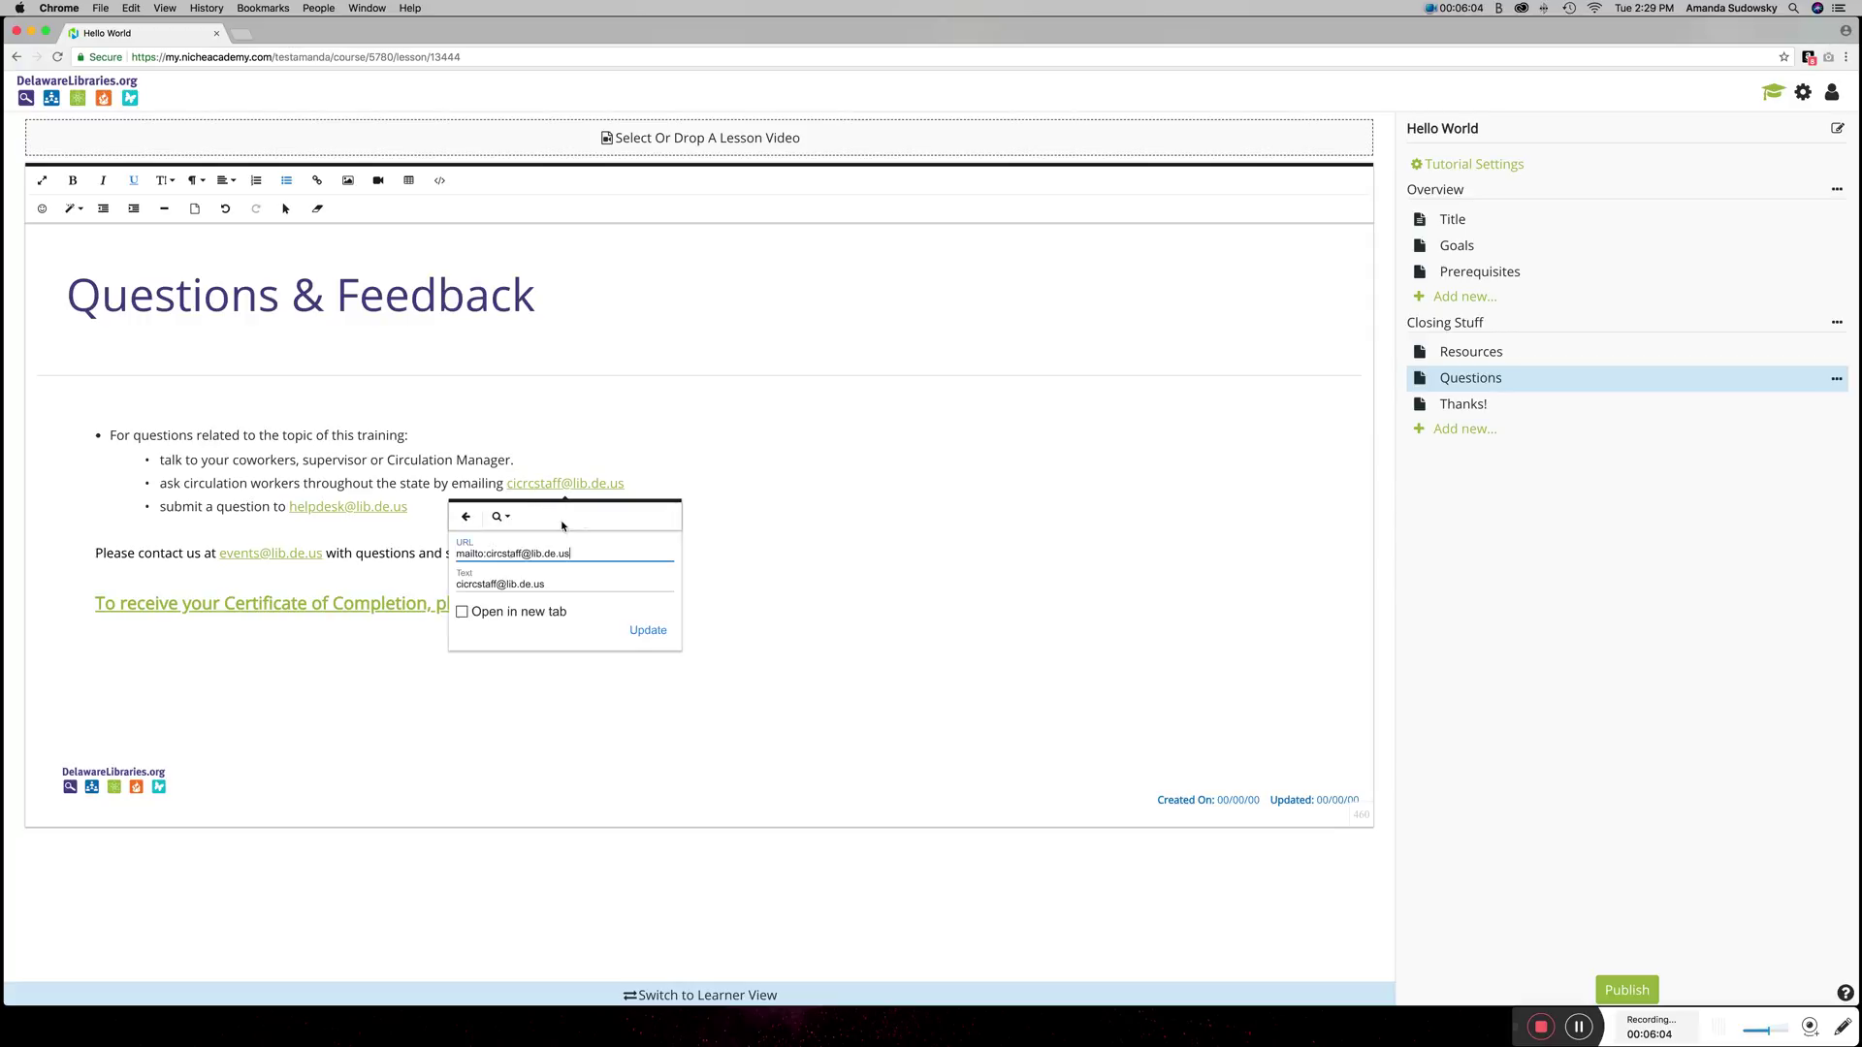
pyautogui.moveTo(487, 553); pyautogui.dragTo(425, 555)
pyautogui.click(463, 612)
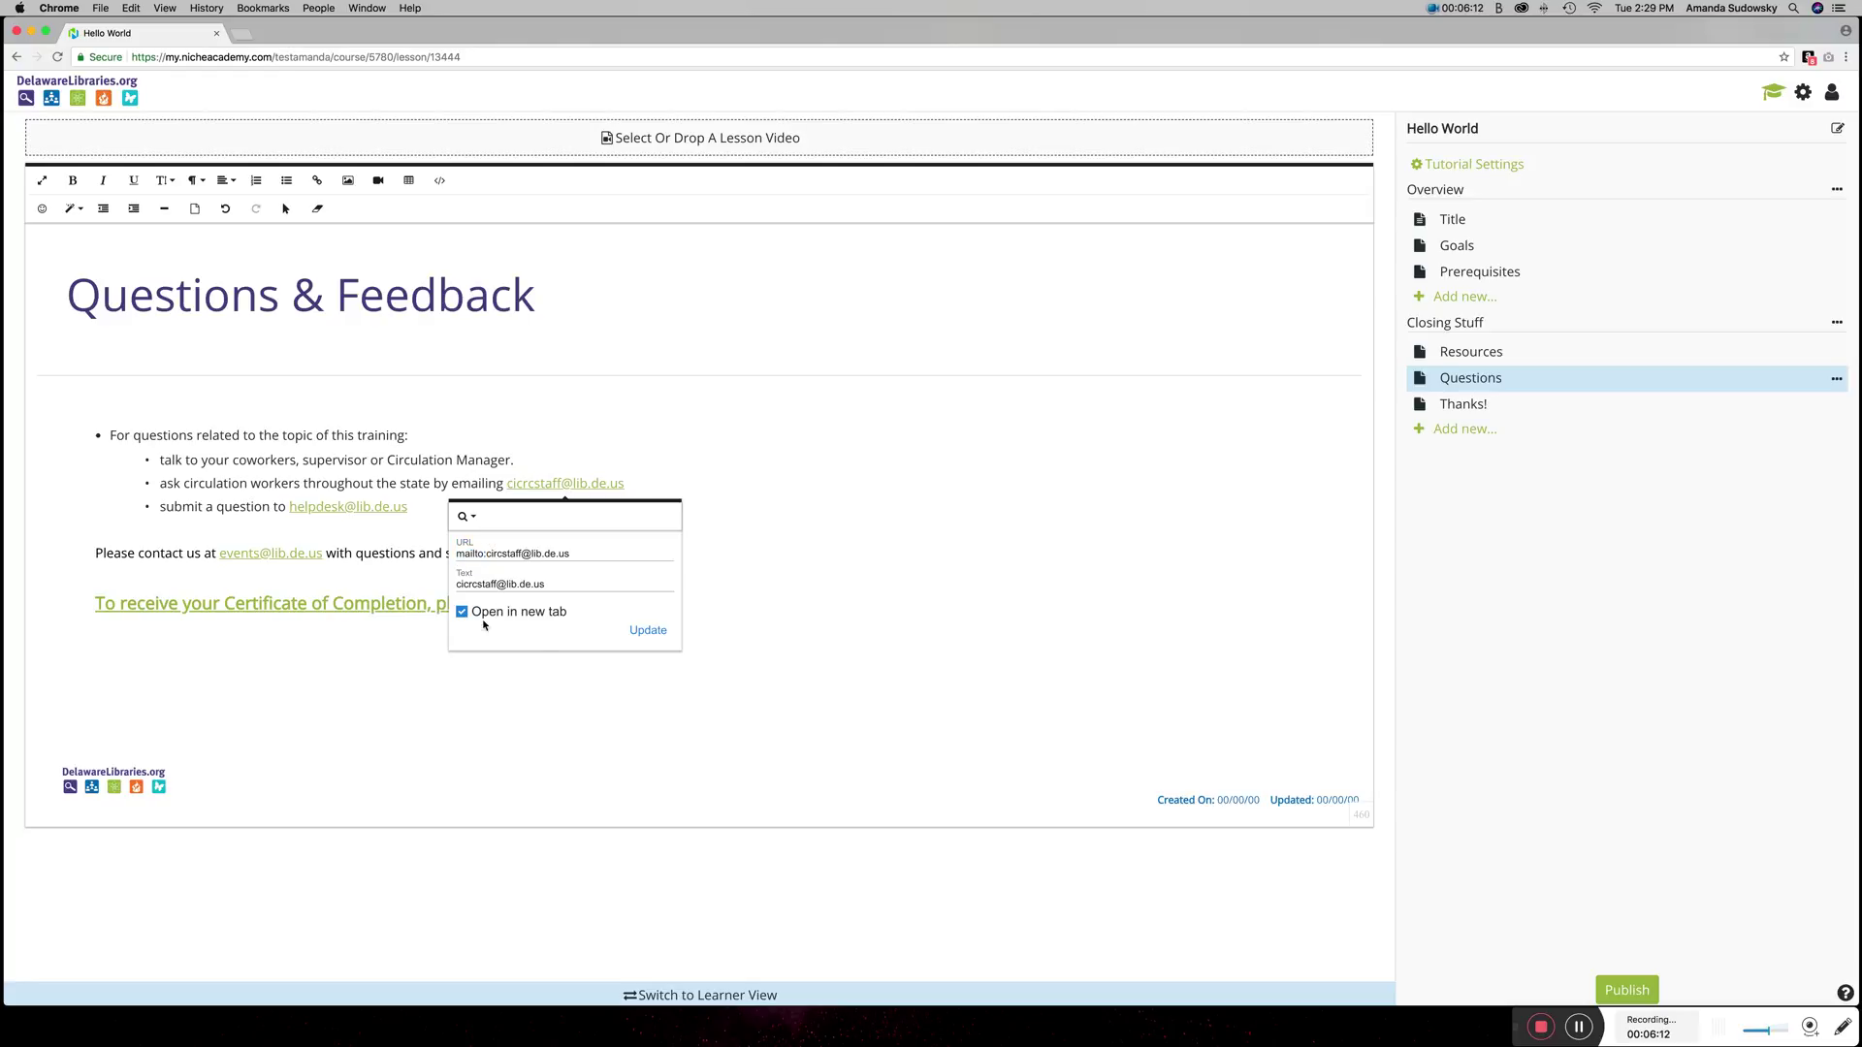
pyautogui.click(647, 631)
pyautogui.click(904, 609)
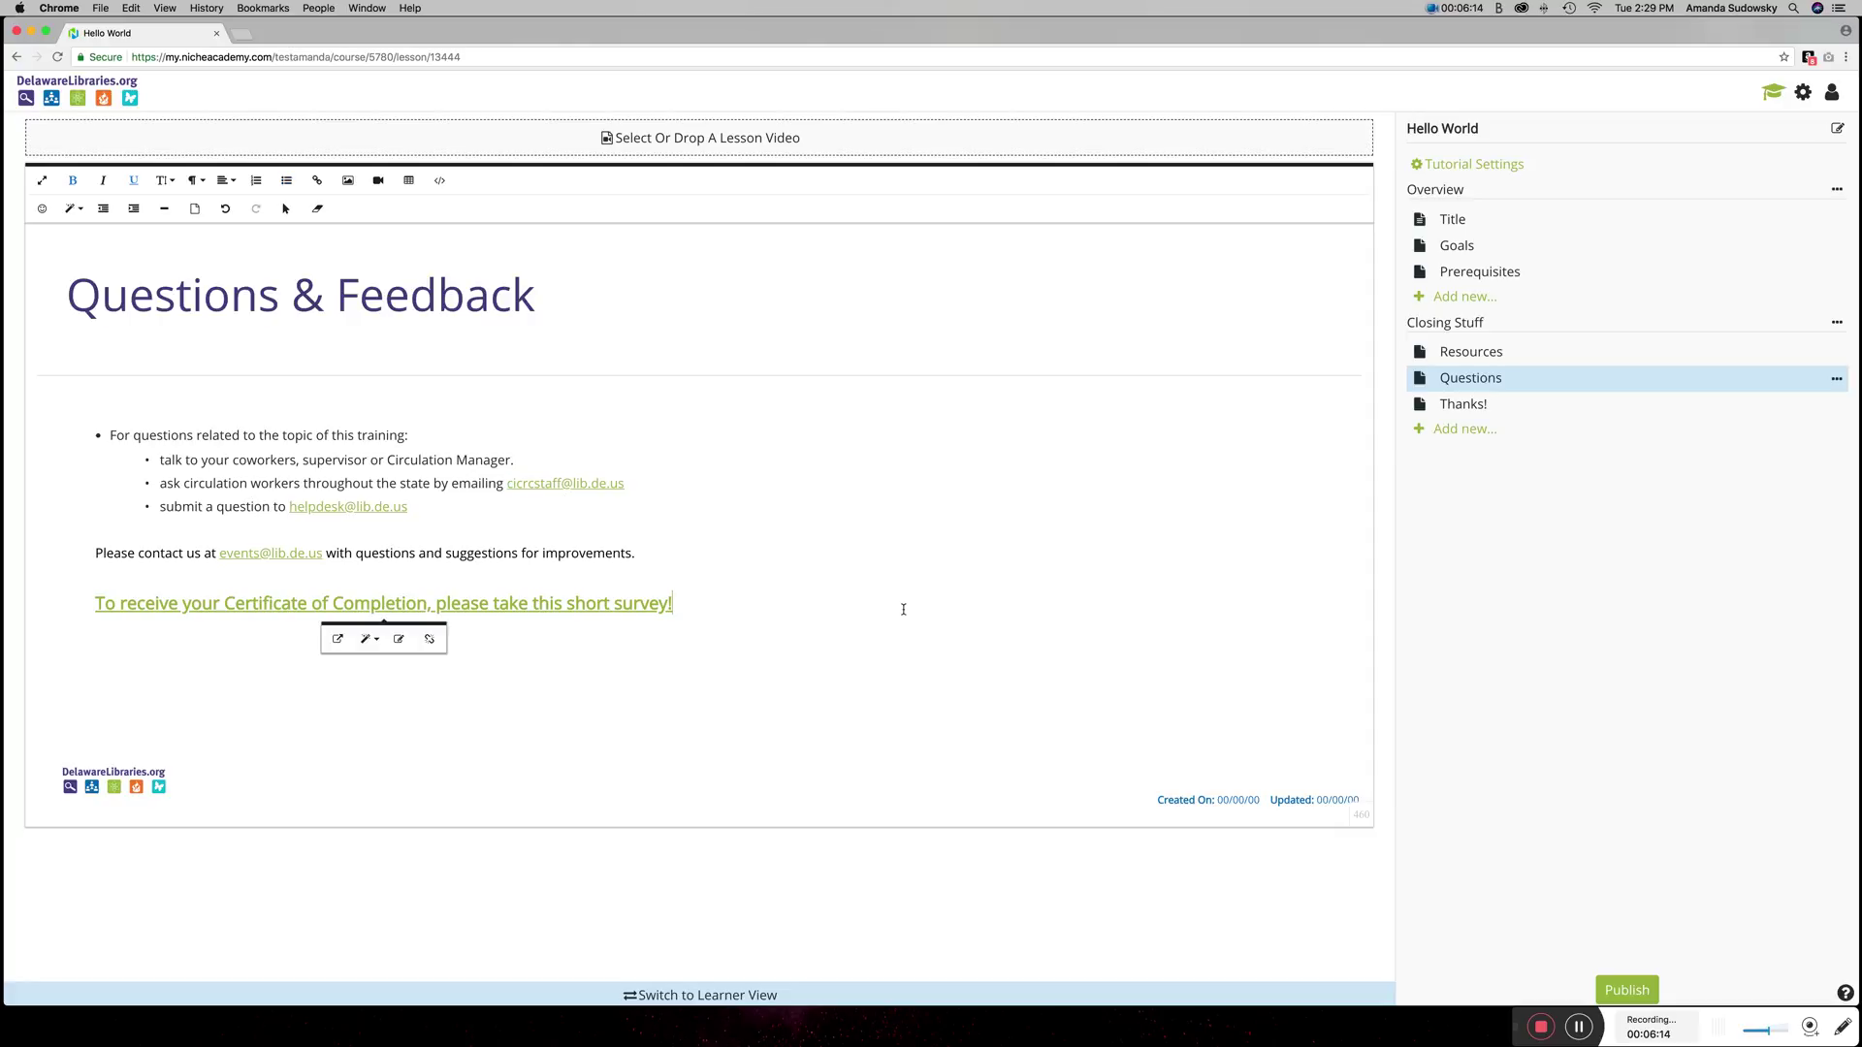
# Step: Check the help desk e-mail link's URL, open the link to test it, and close the test window
pyautogui.click(316, 507)
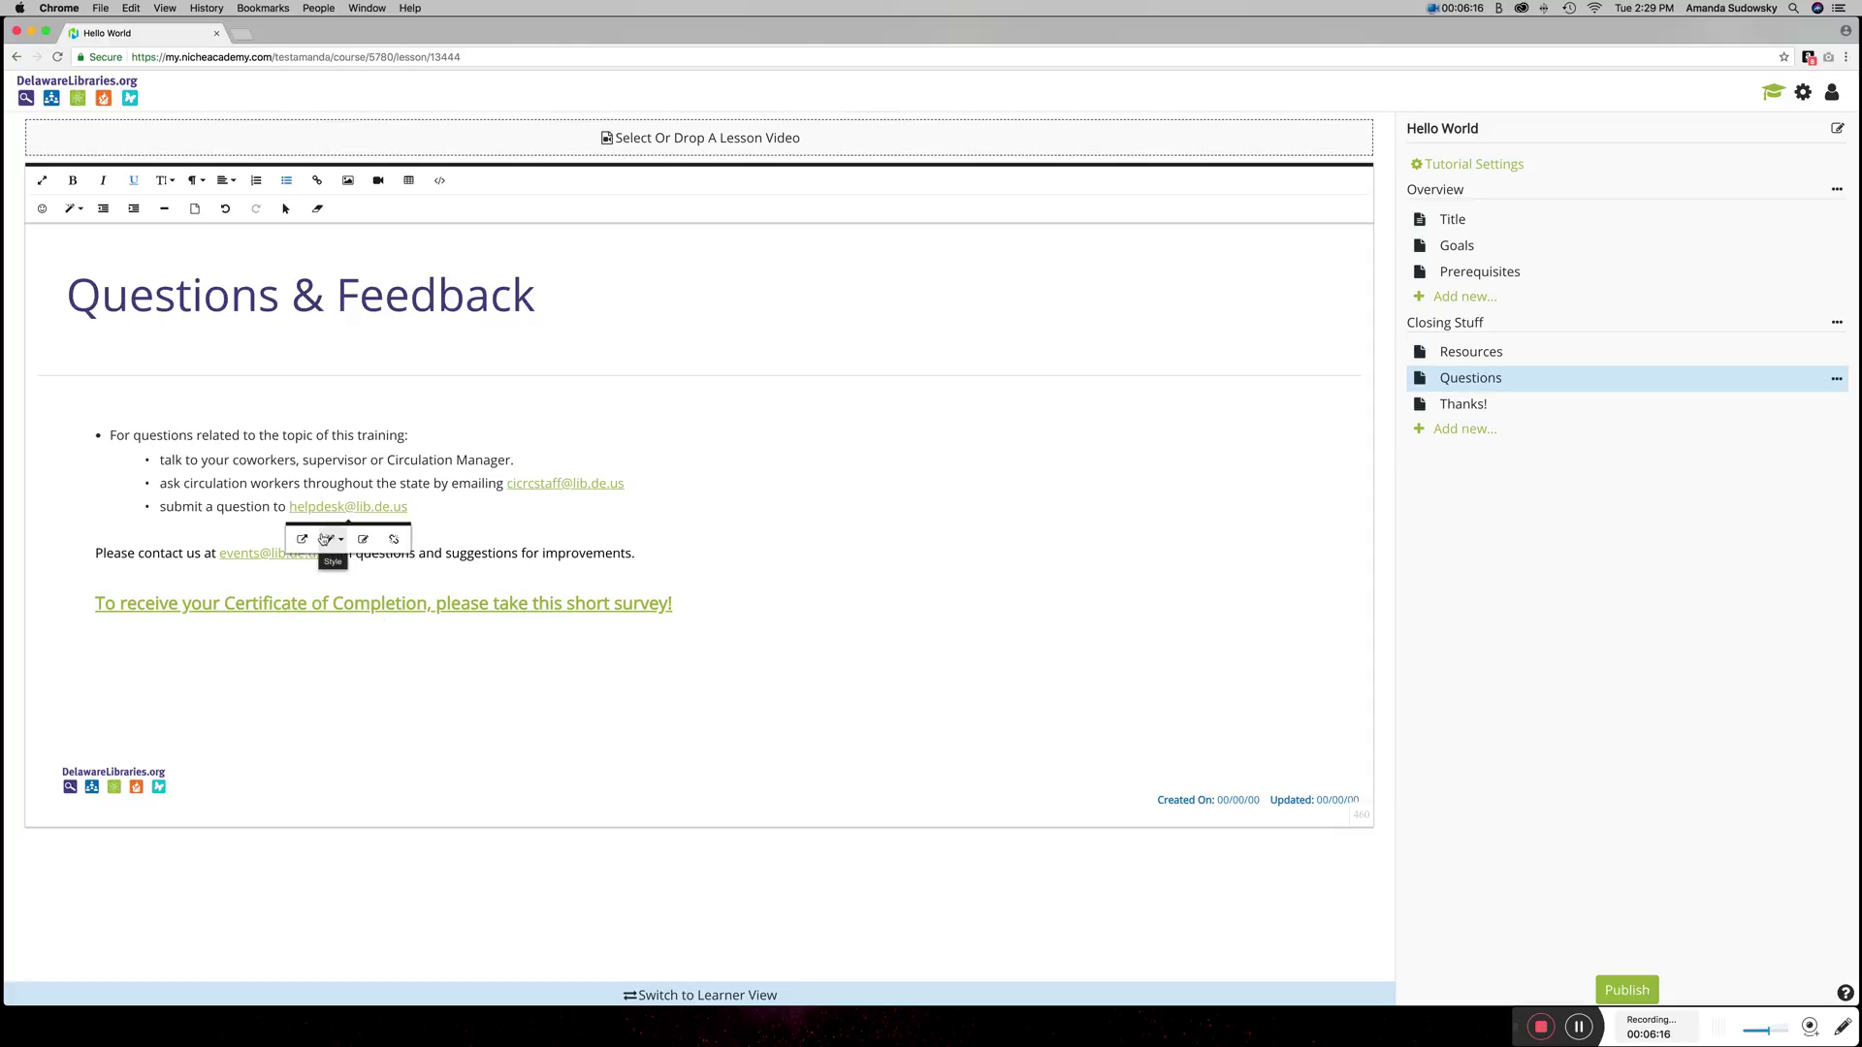
pyautogui.click(363, 540)
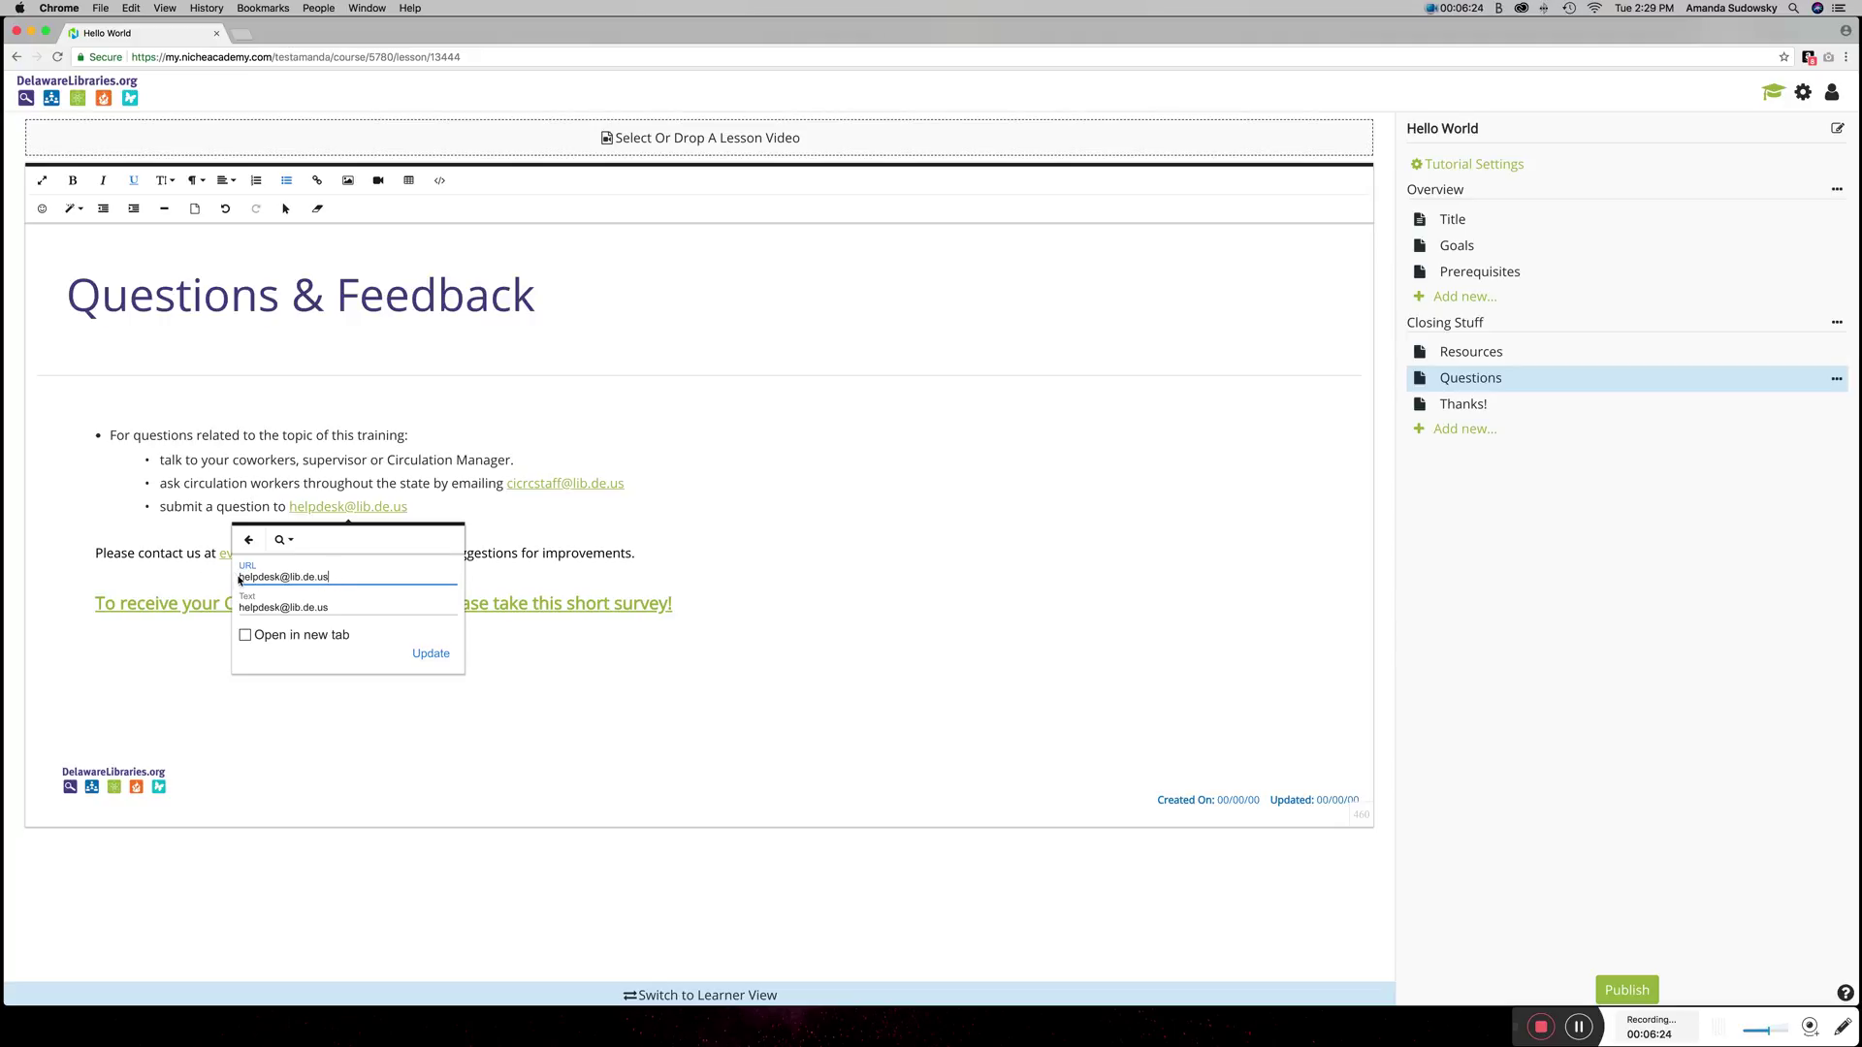
pyautogui.press('Escape')
pyautogui.click(342, 509)
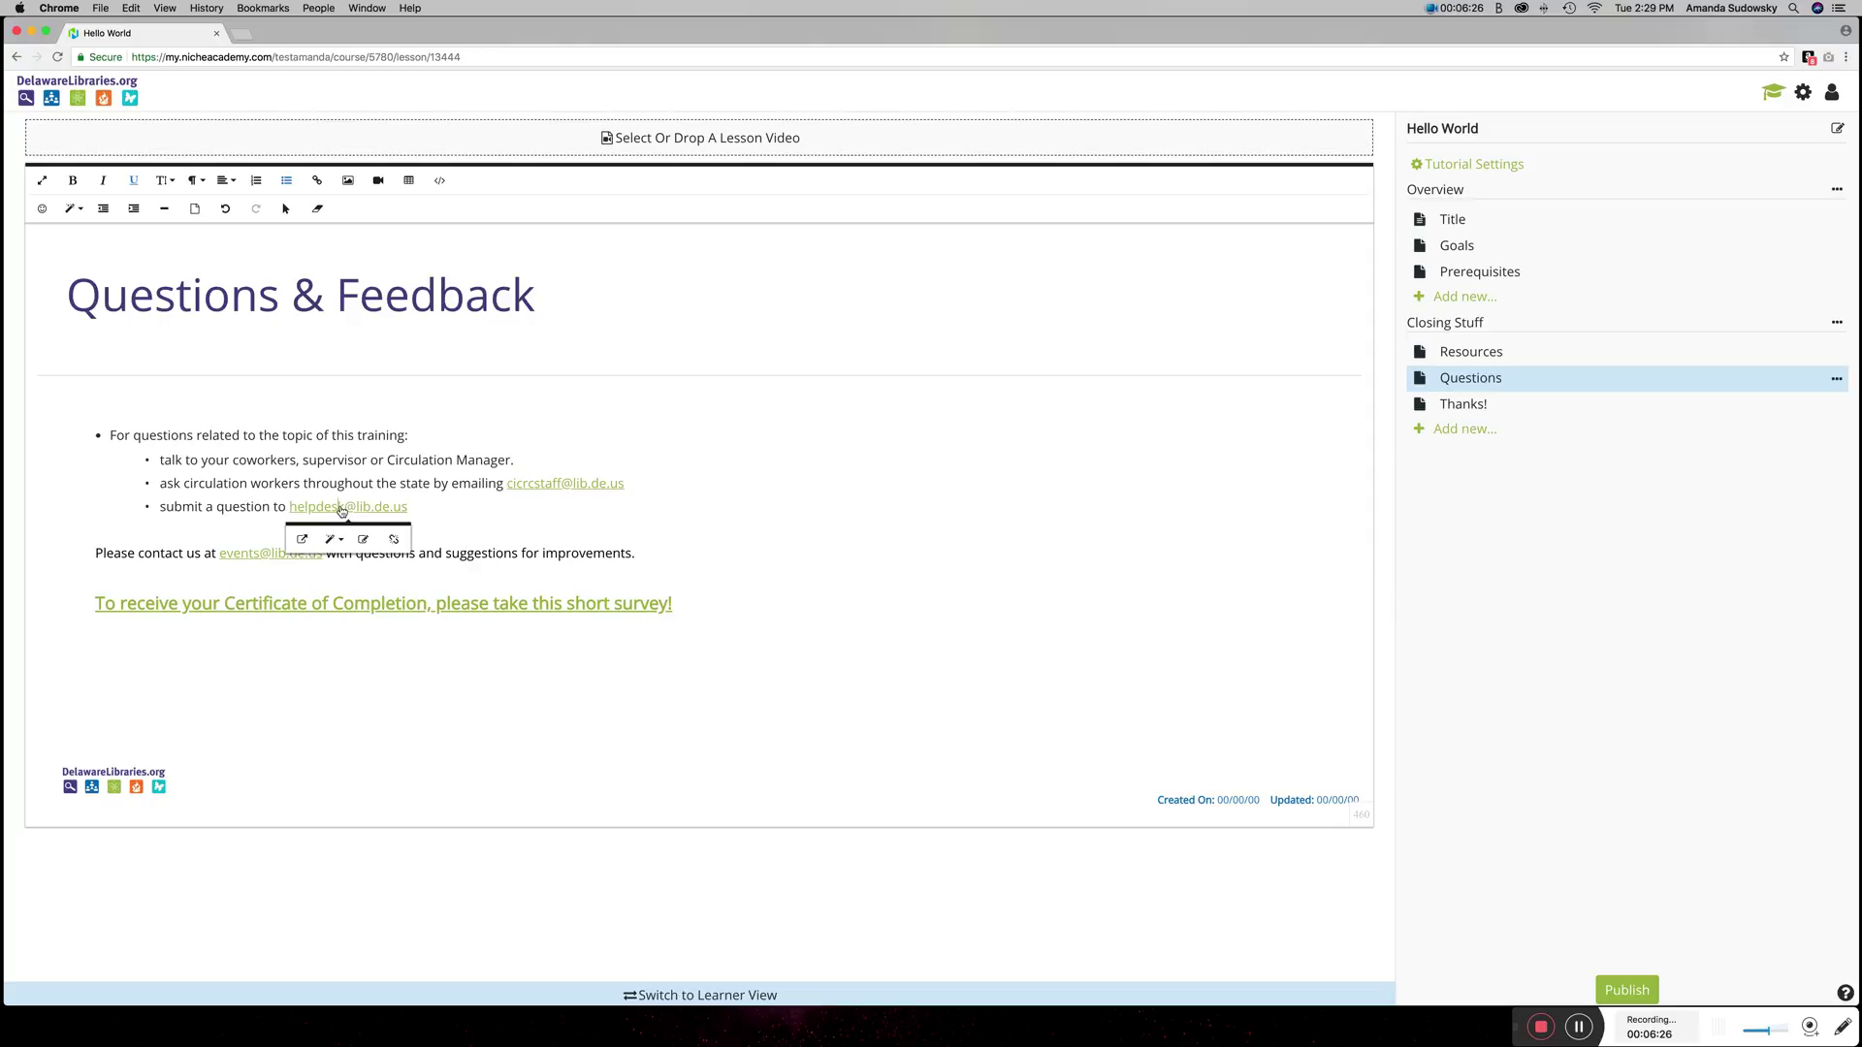
pyautogui.click(301, 539)
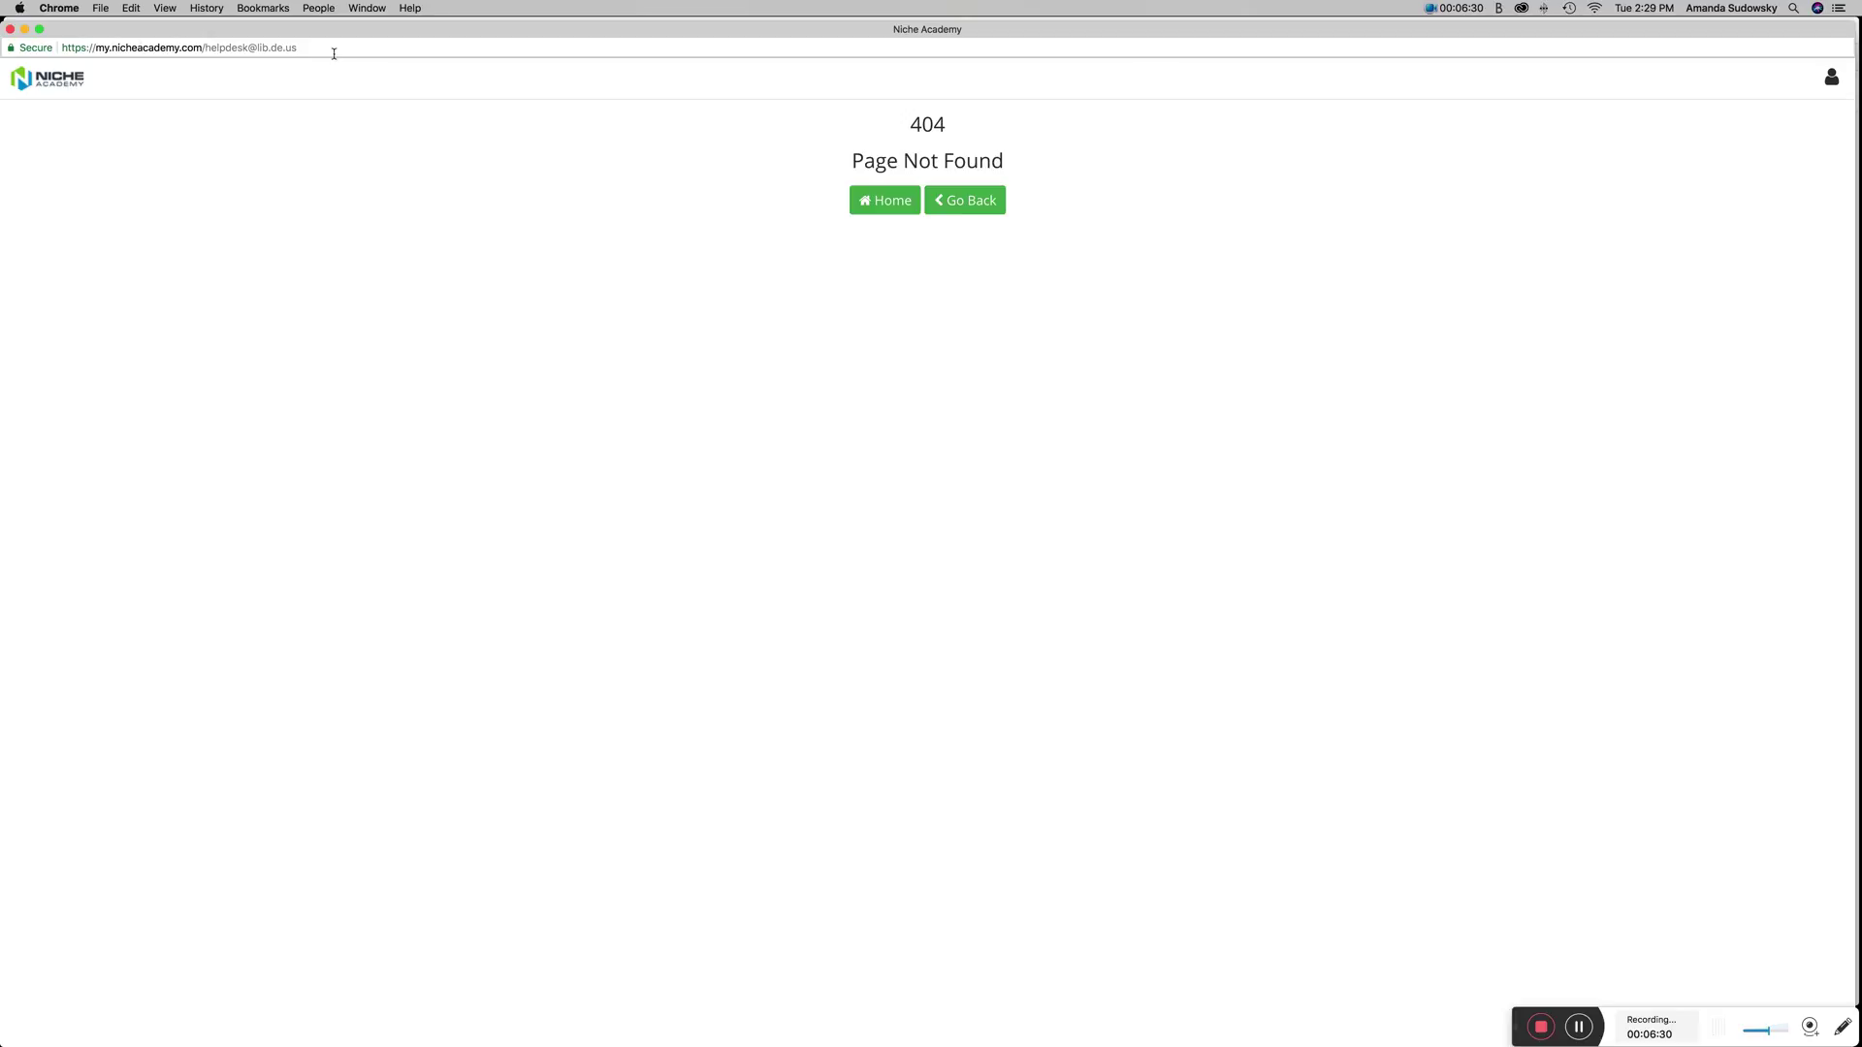
pyautogui.click(10, 30)
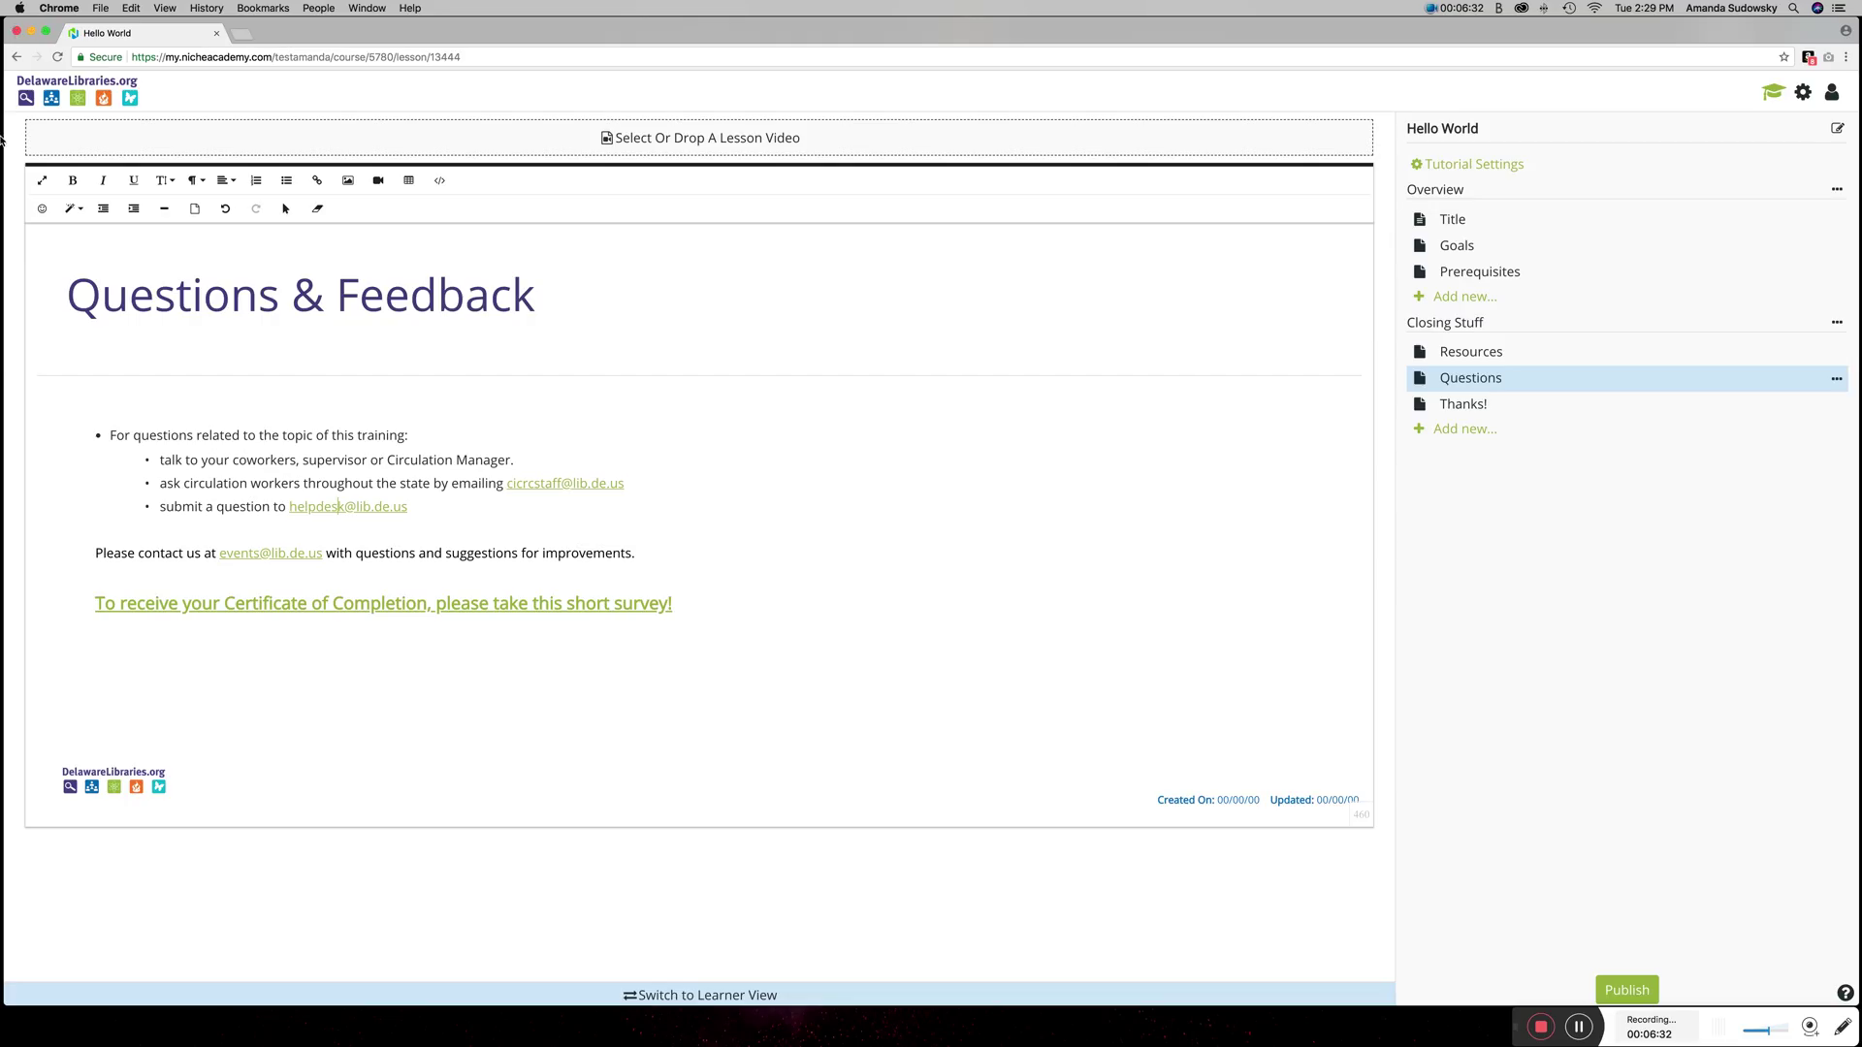
# Step: Add the prefix "mailto:" to the help desk link's URL and set the link to open in a new tab
pyautogui.rightClick(345, 508)
pyautogui.press('Escape')
pyautogui.click(342, 511)
pyautogui.click(361, 539)
pyautogui.press('Escape')
pyautogui.click(343, 511)
pyautogui.click(314, 540)
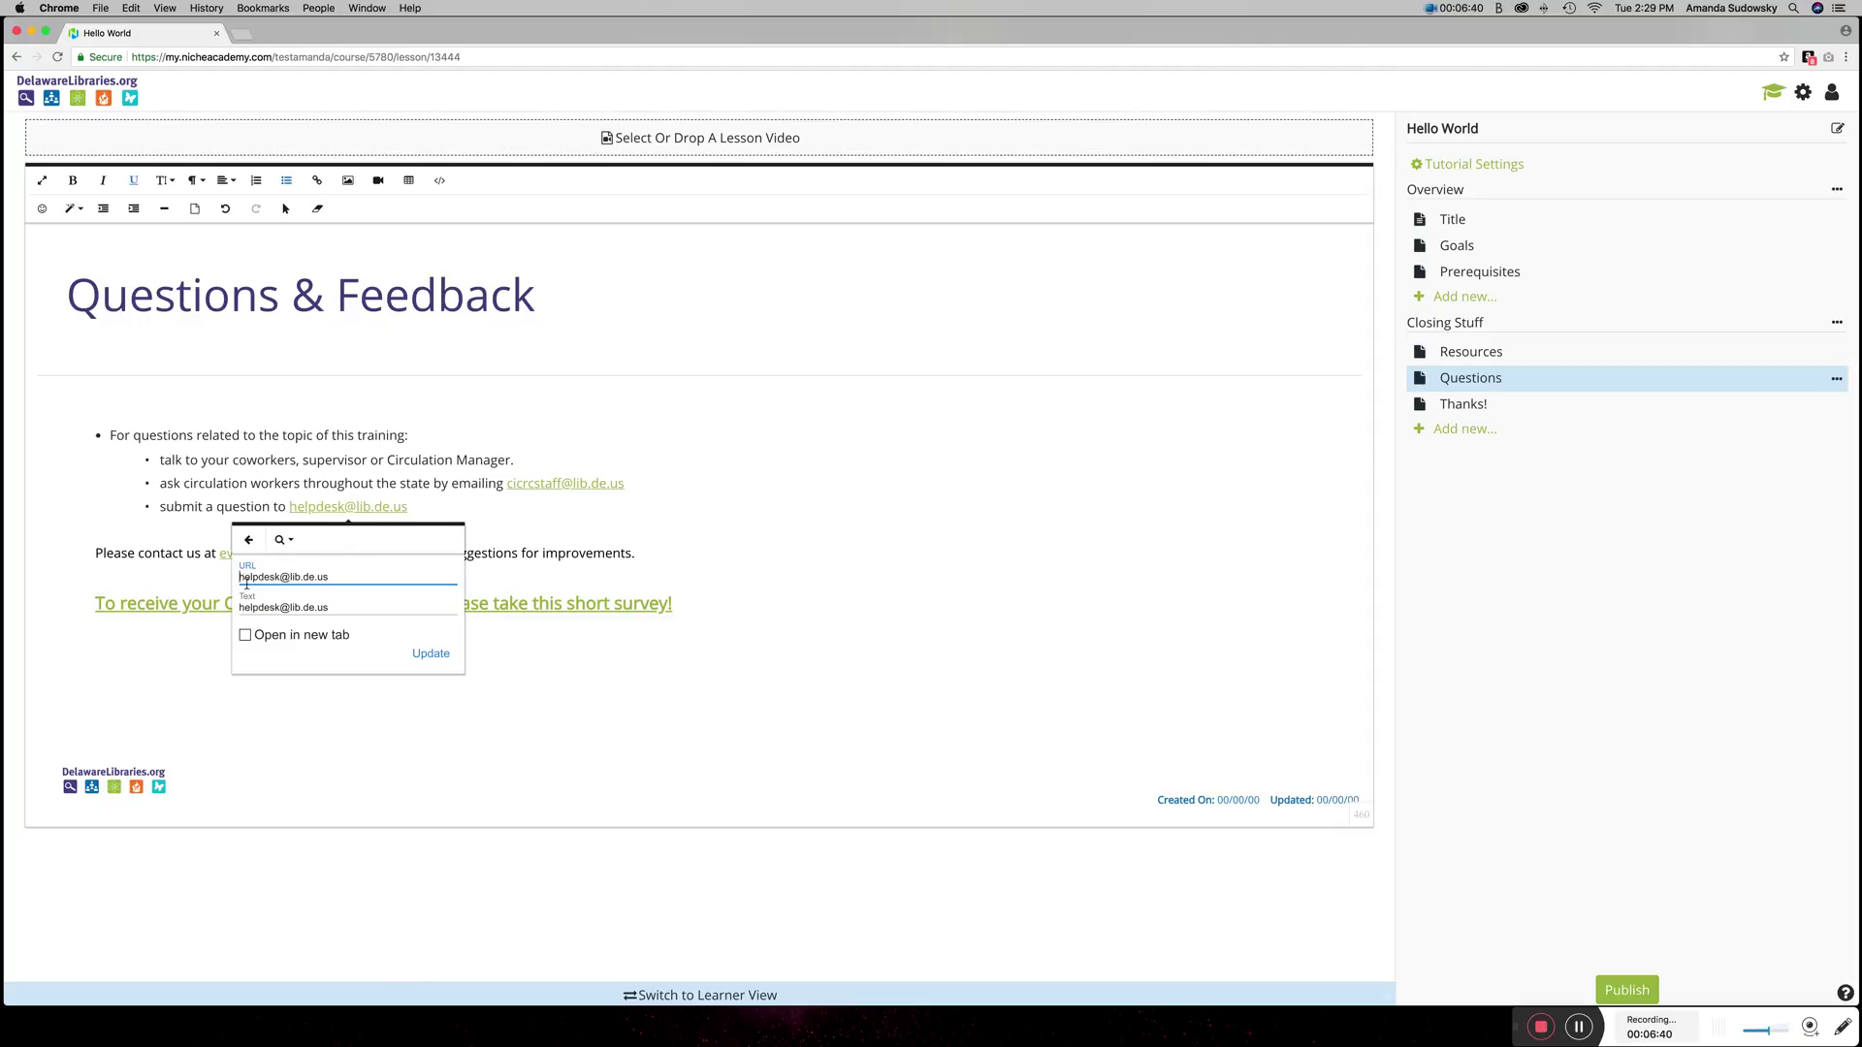
pyautogui.write('mailto:')
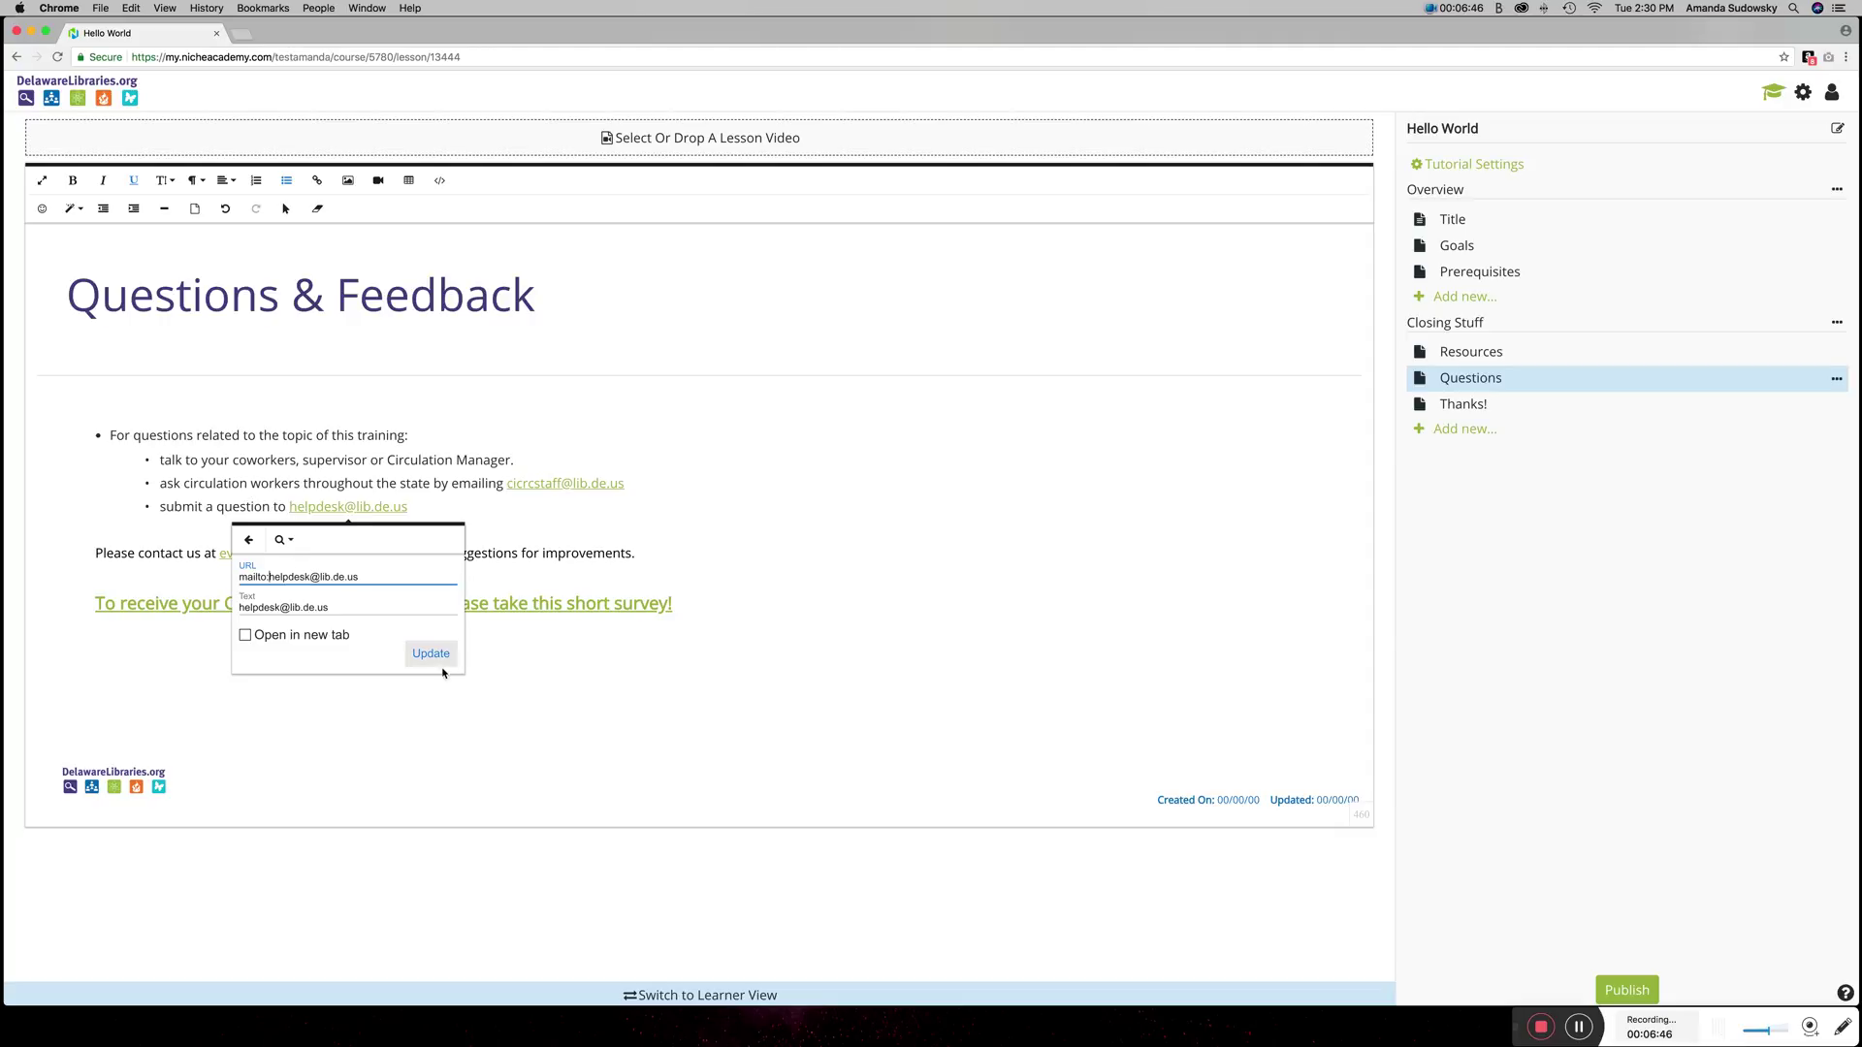
pyautogui.click(245, 637)
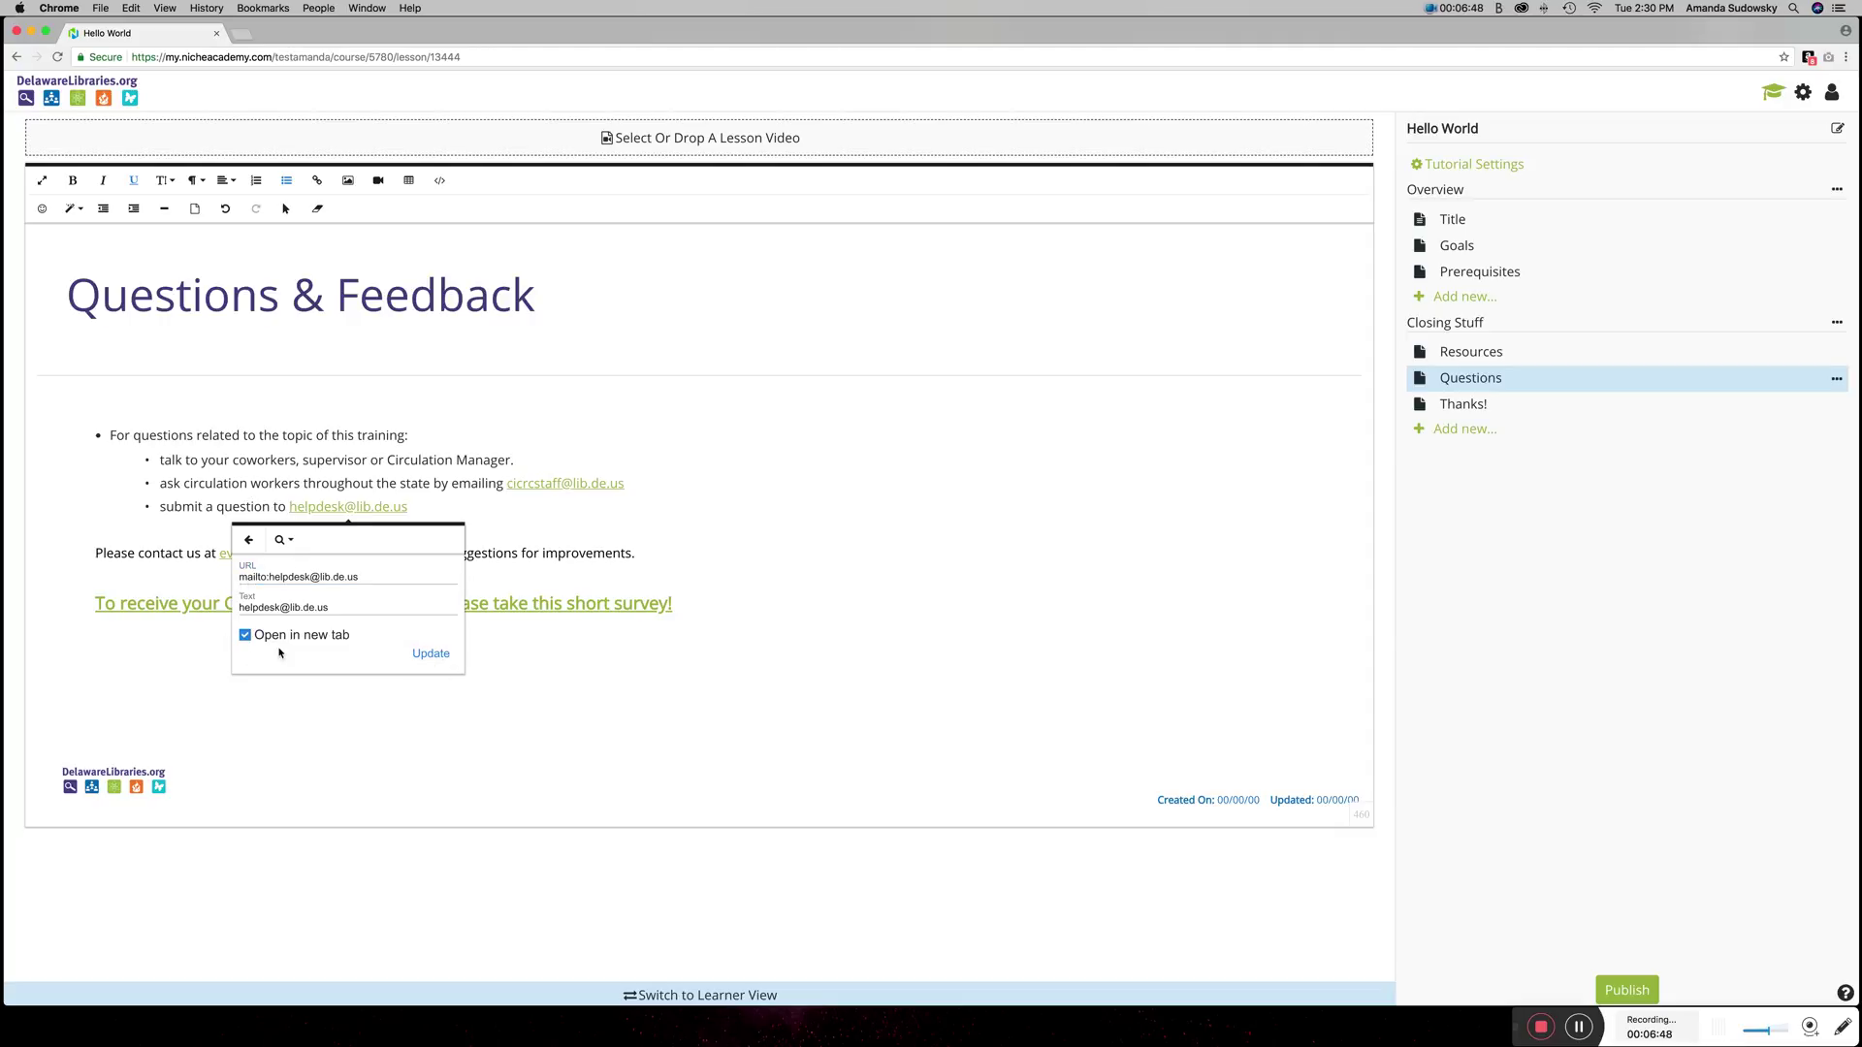
pyautogui.click(430, 654)
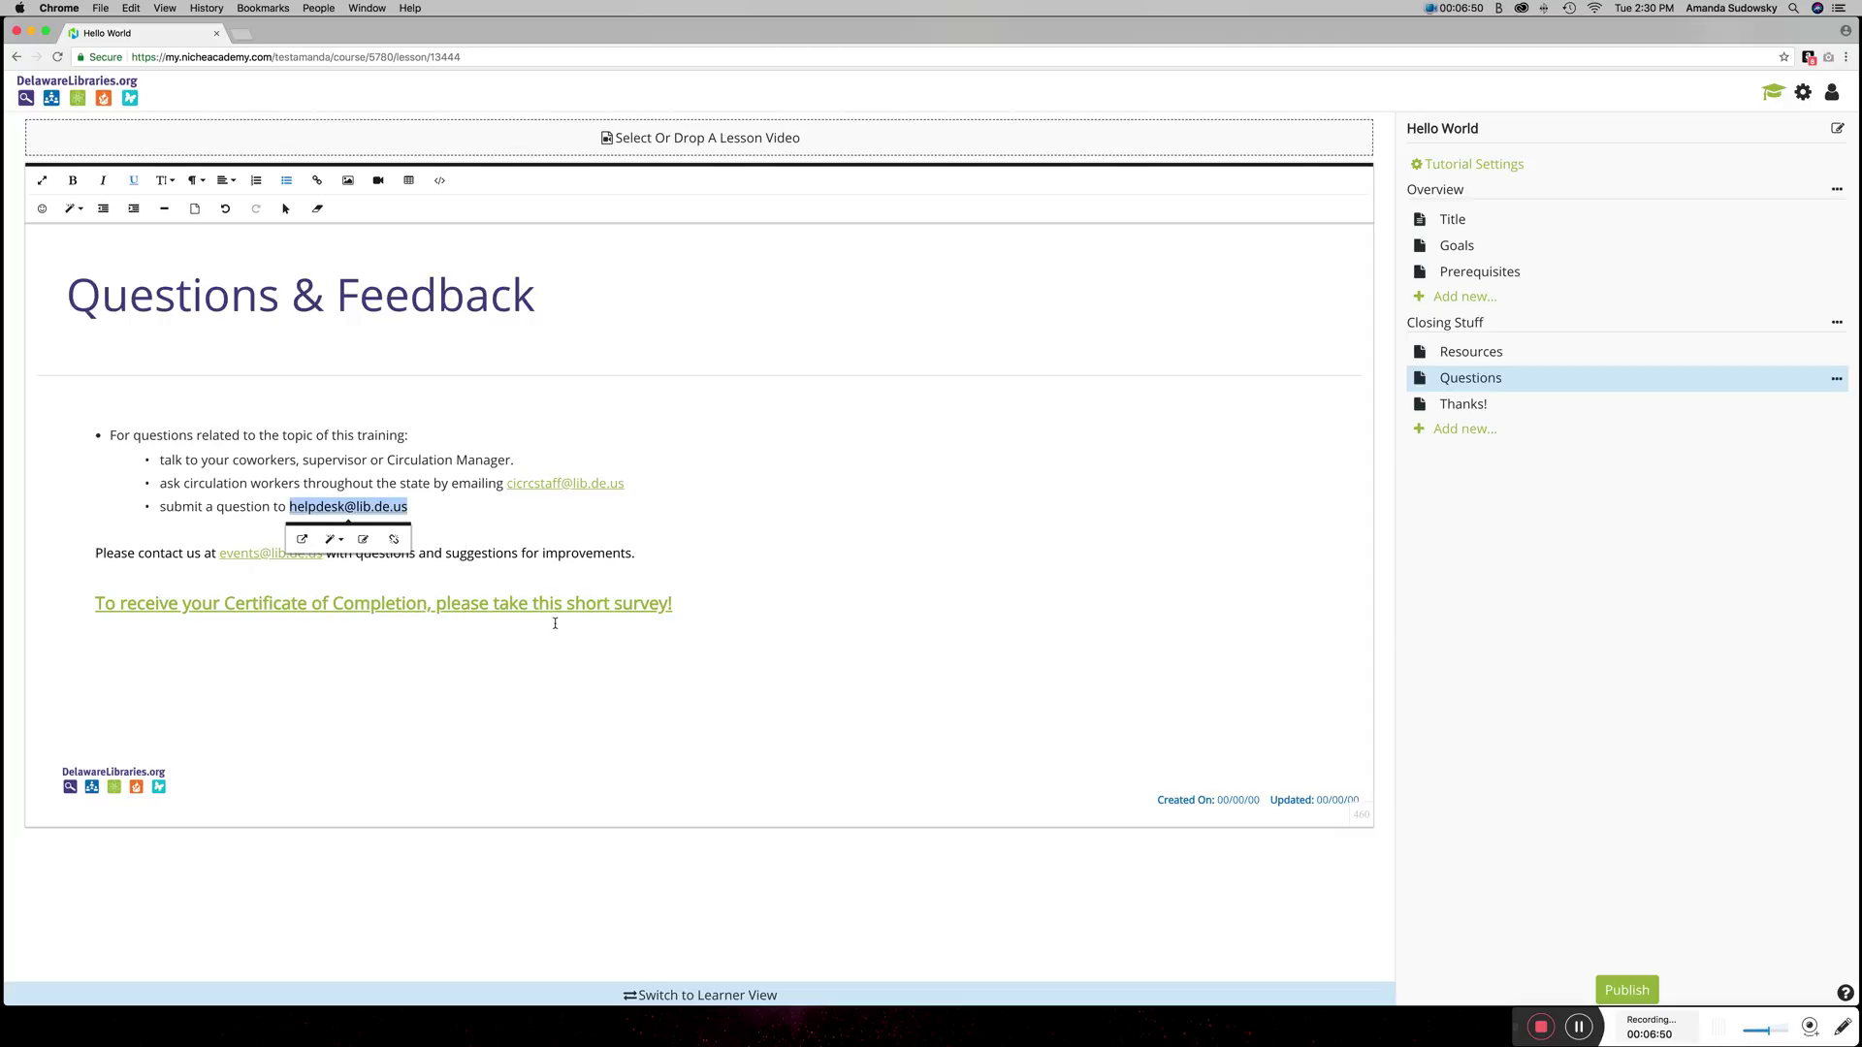
# Step: Test the help desk e-mail link, quit the Mail account setup and close the blank window
pyautogui.click(303, 541)
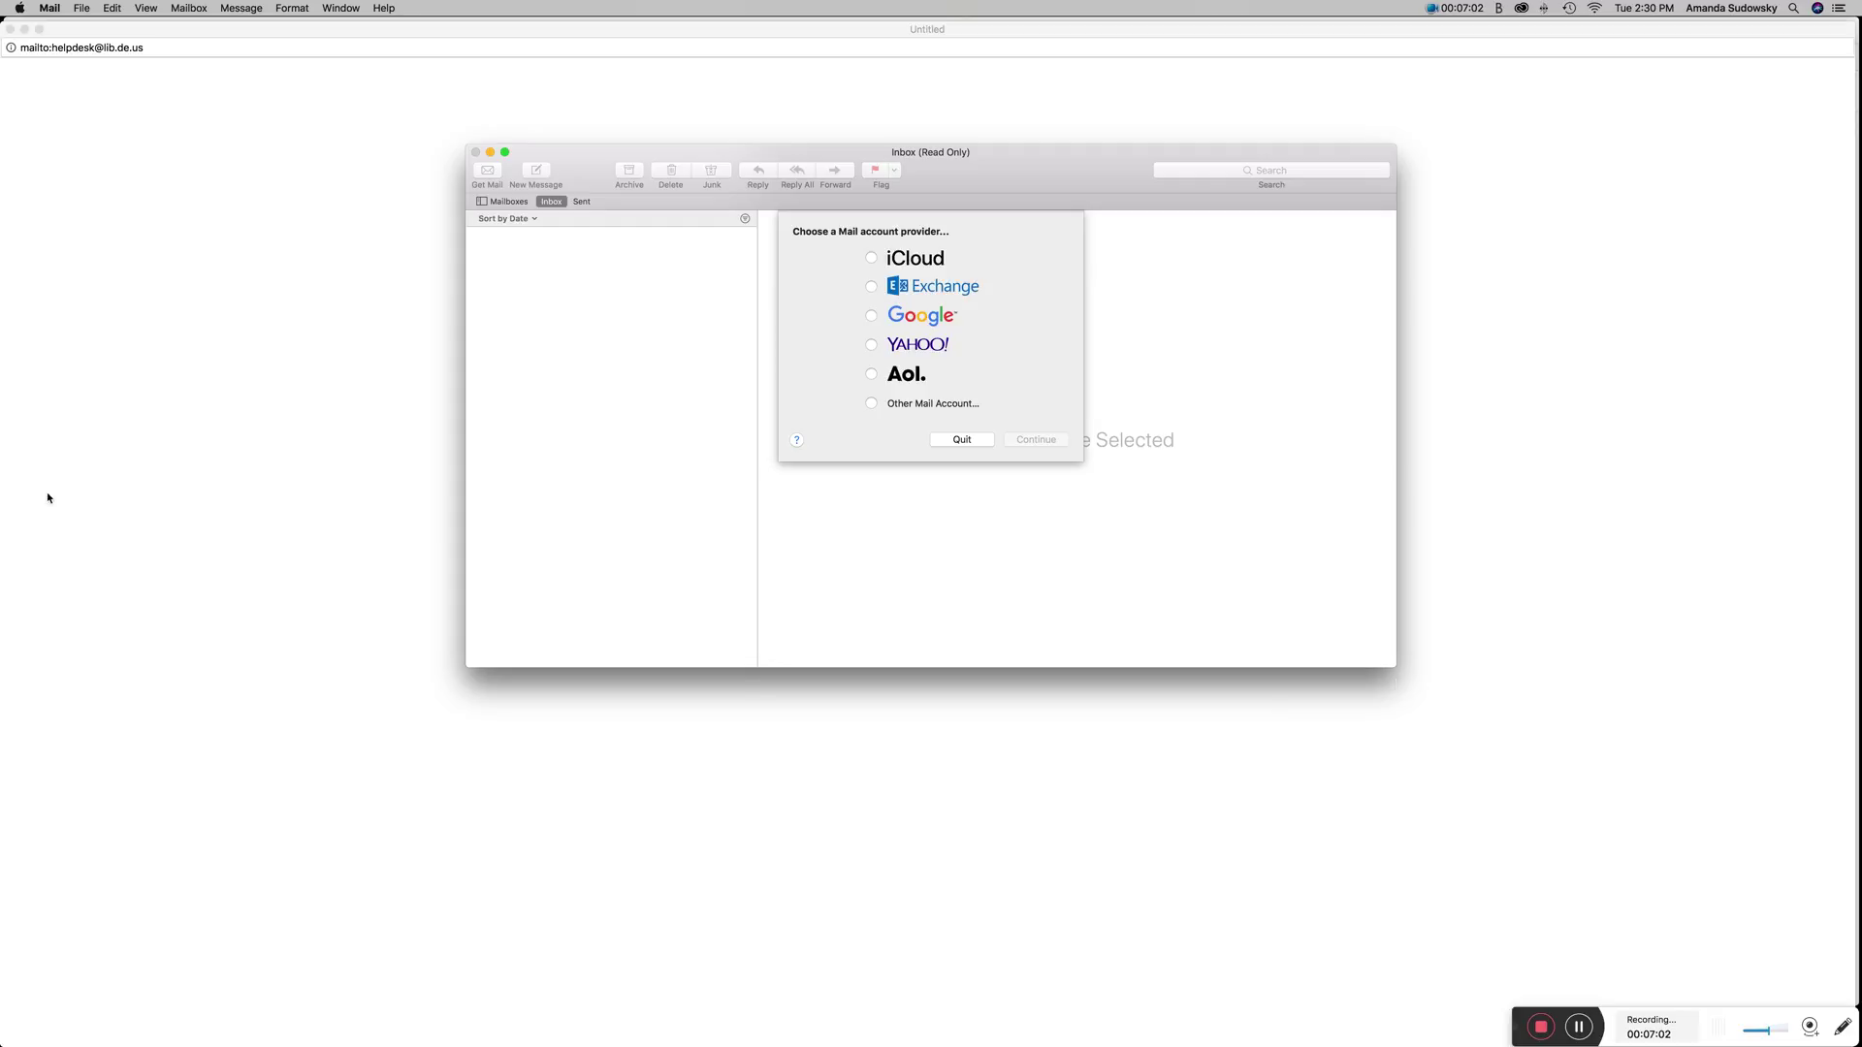
pyautogui.click(958, 436)
pyautogui.click(11, 29)
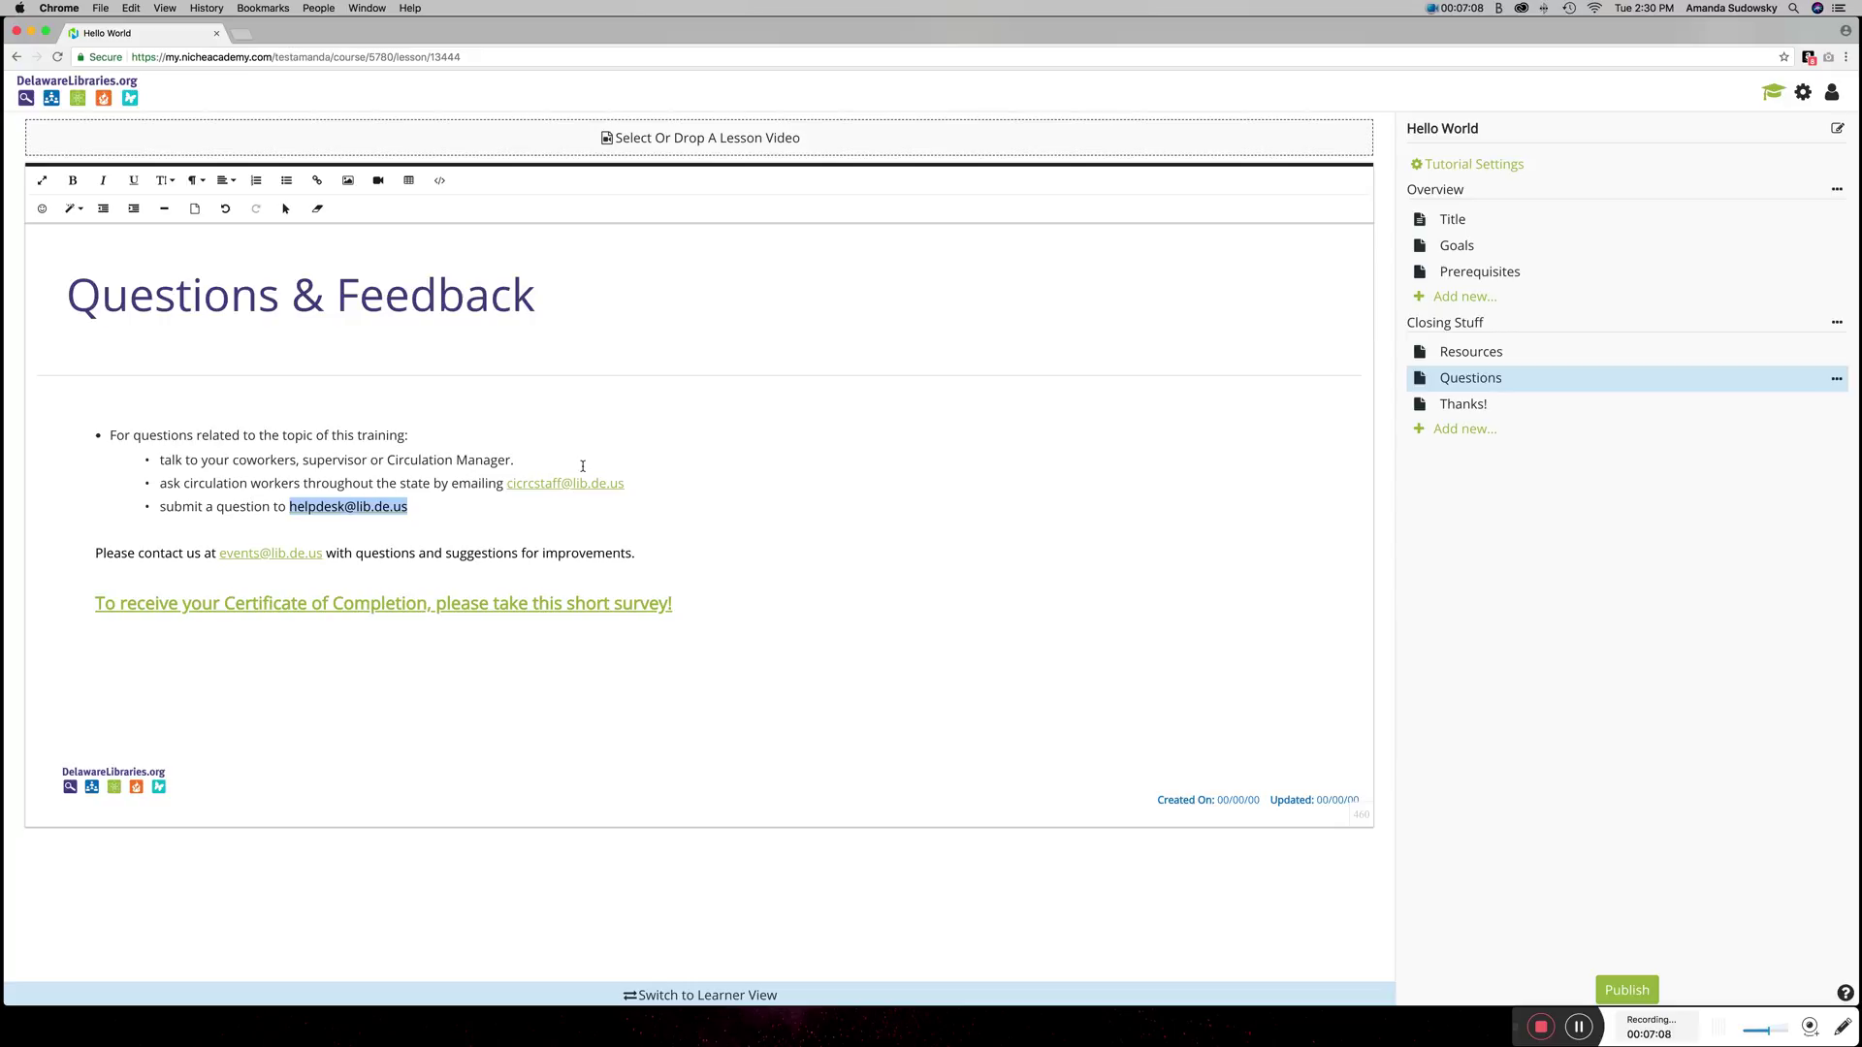
pyautogui.click(459, 524)
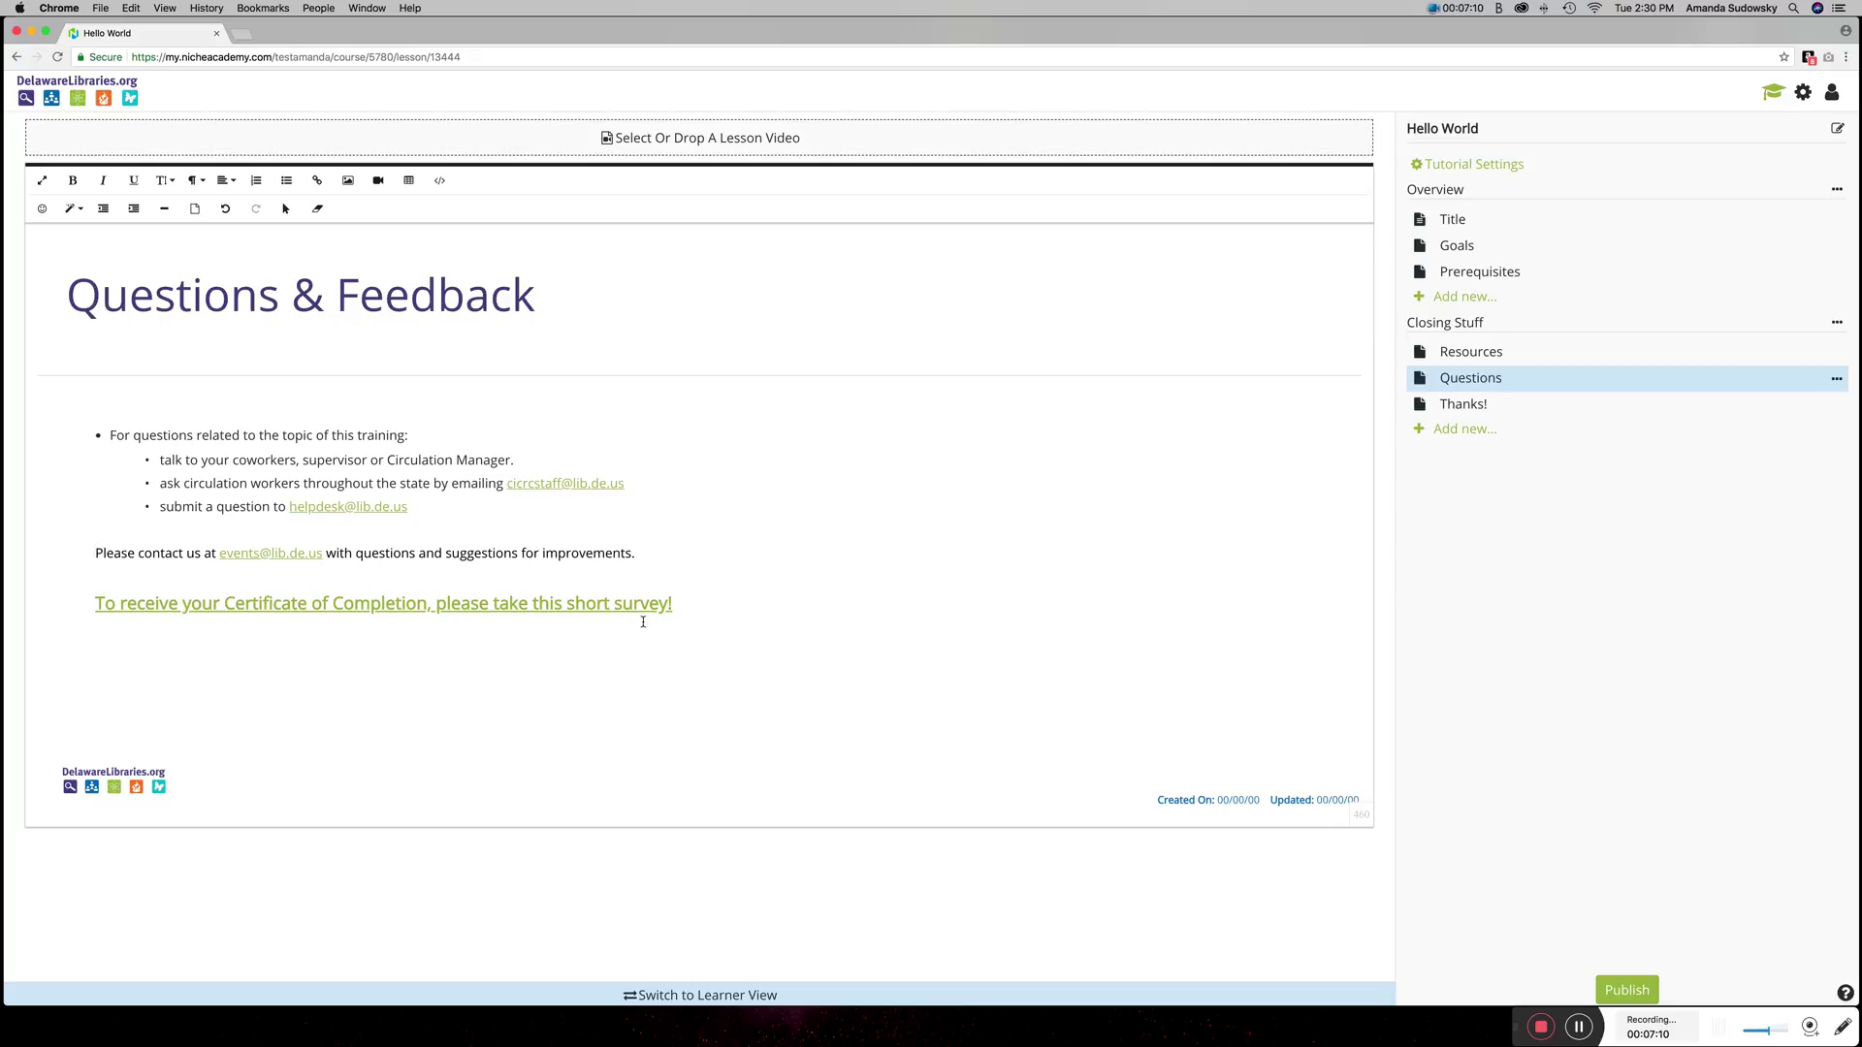
# Step: Review the URL, text and new-tab option of the Certificate of Completion survey link and apply its settings
pyautogui.click(579, 605)
pyautogui.click(398, 640)
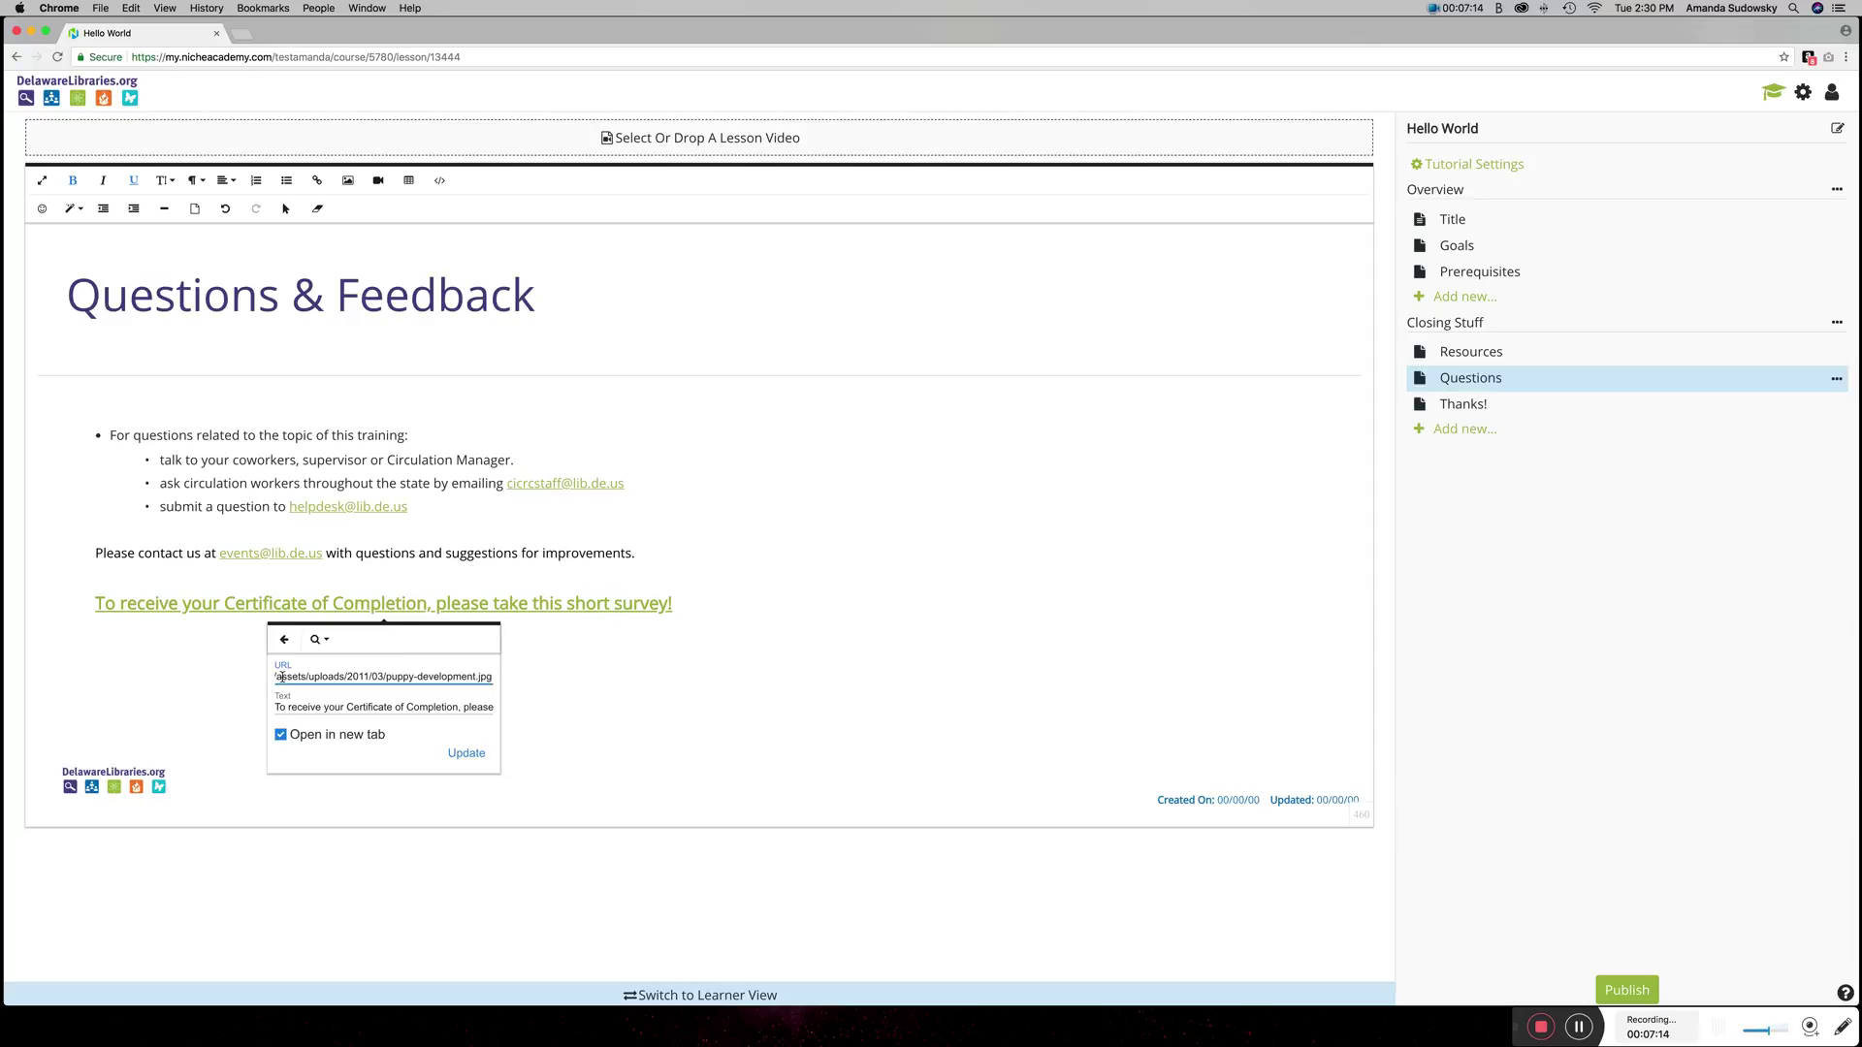
pyautogui.moveTo(333, 705); pyautogui.dragTo(279, 711)
pyautogui.click(280, 711)
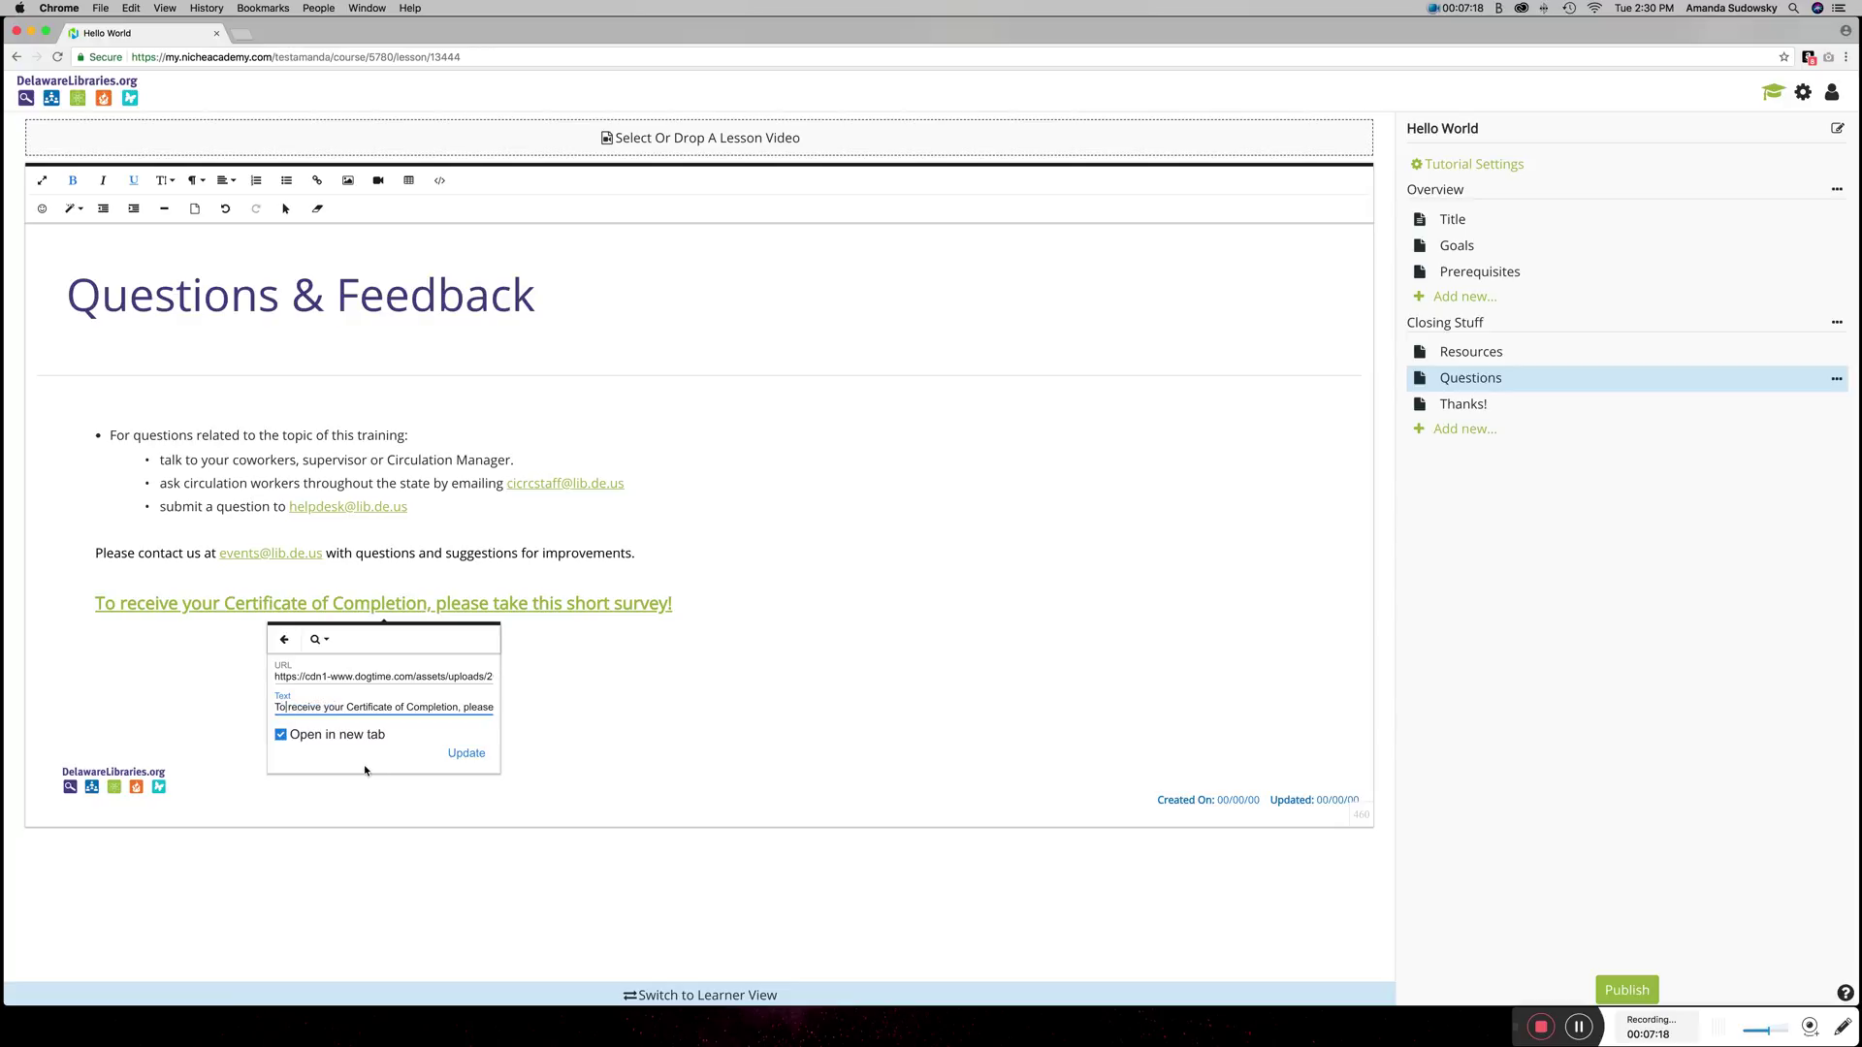
pyautogui.click(467, 754)
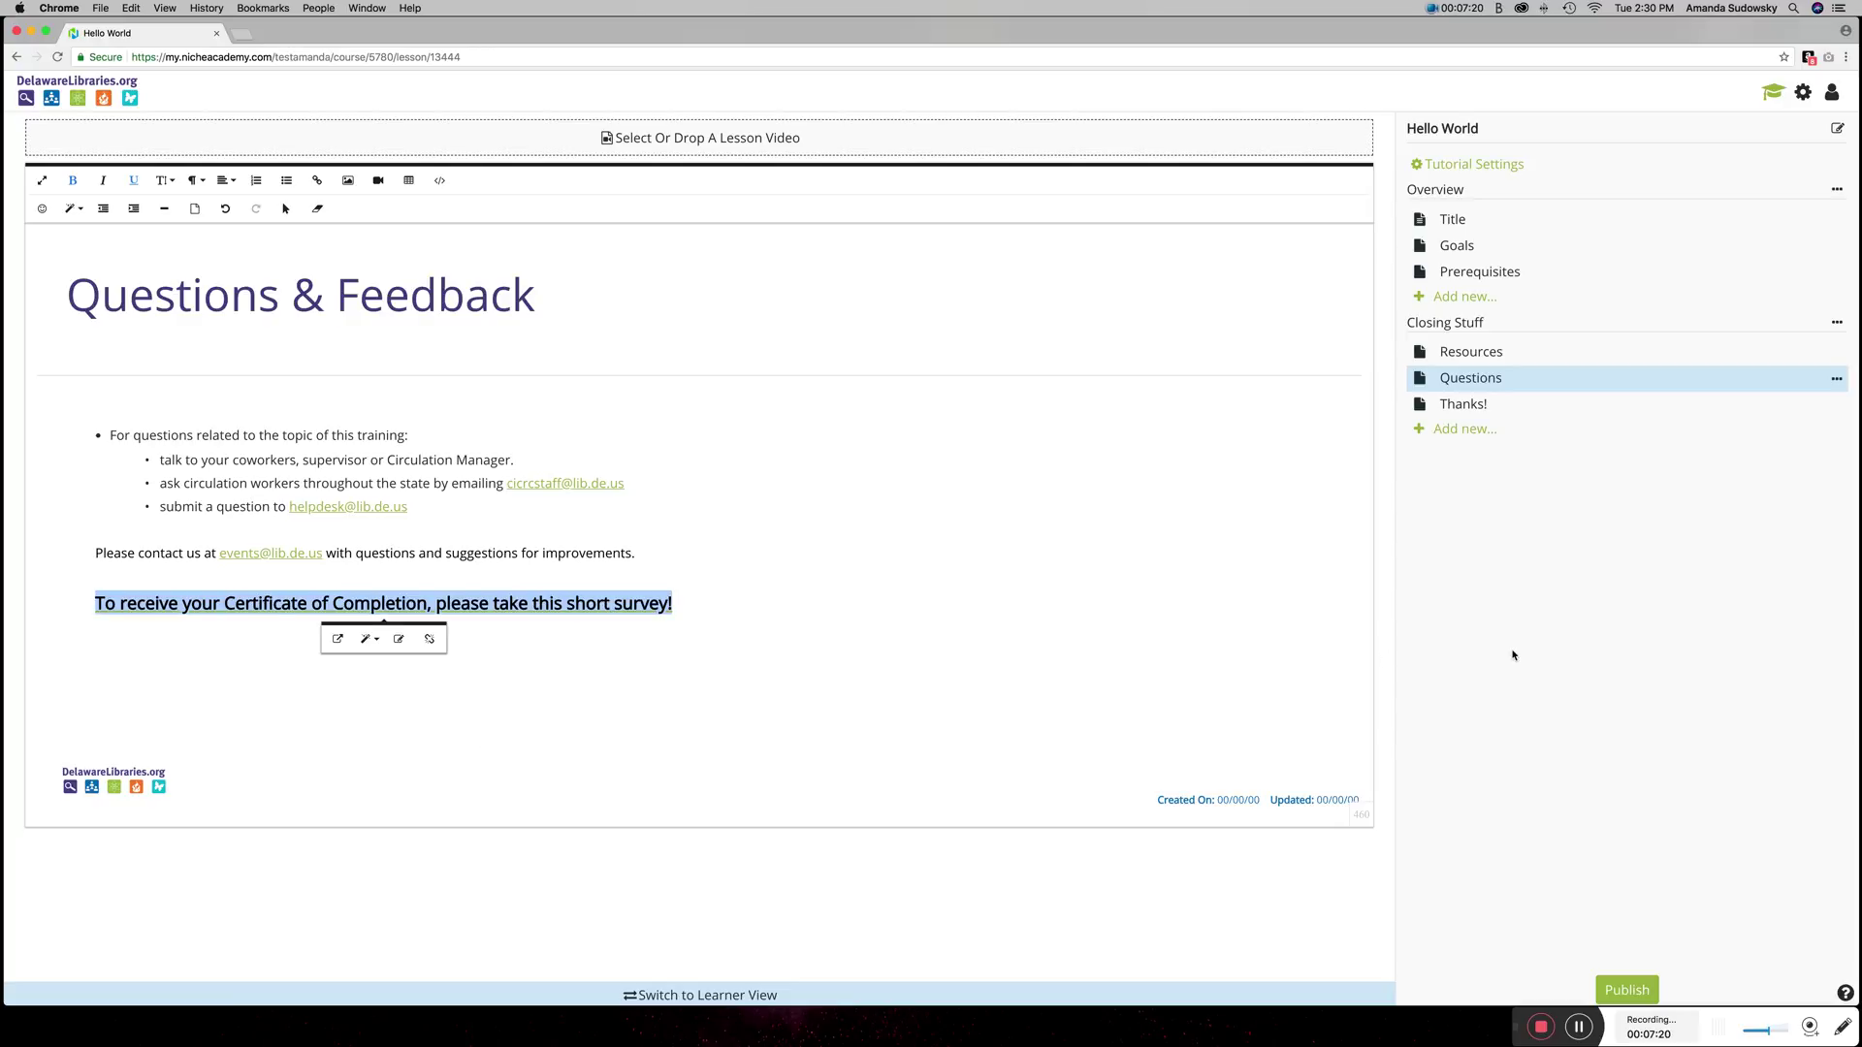
# Step: Examine the Created On and Updated date placeholders in the Questions page footer
pyautogui.click(1155, 798)
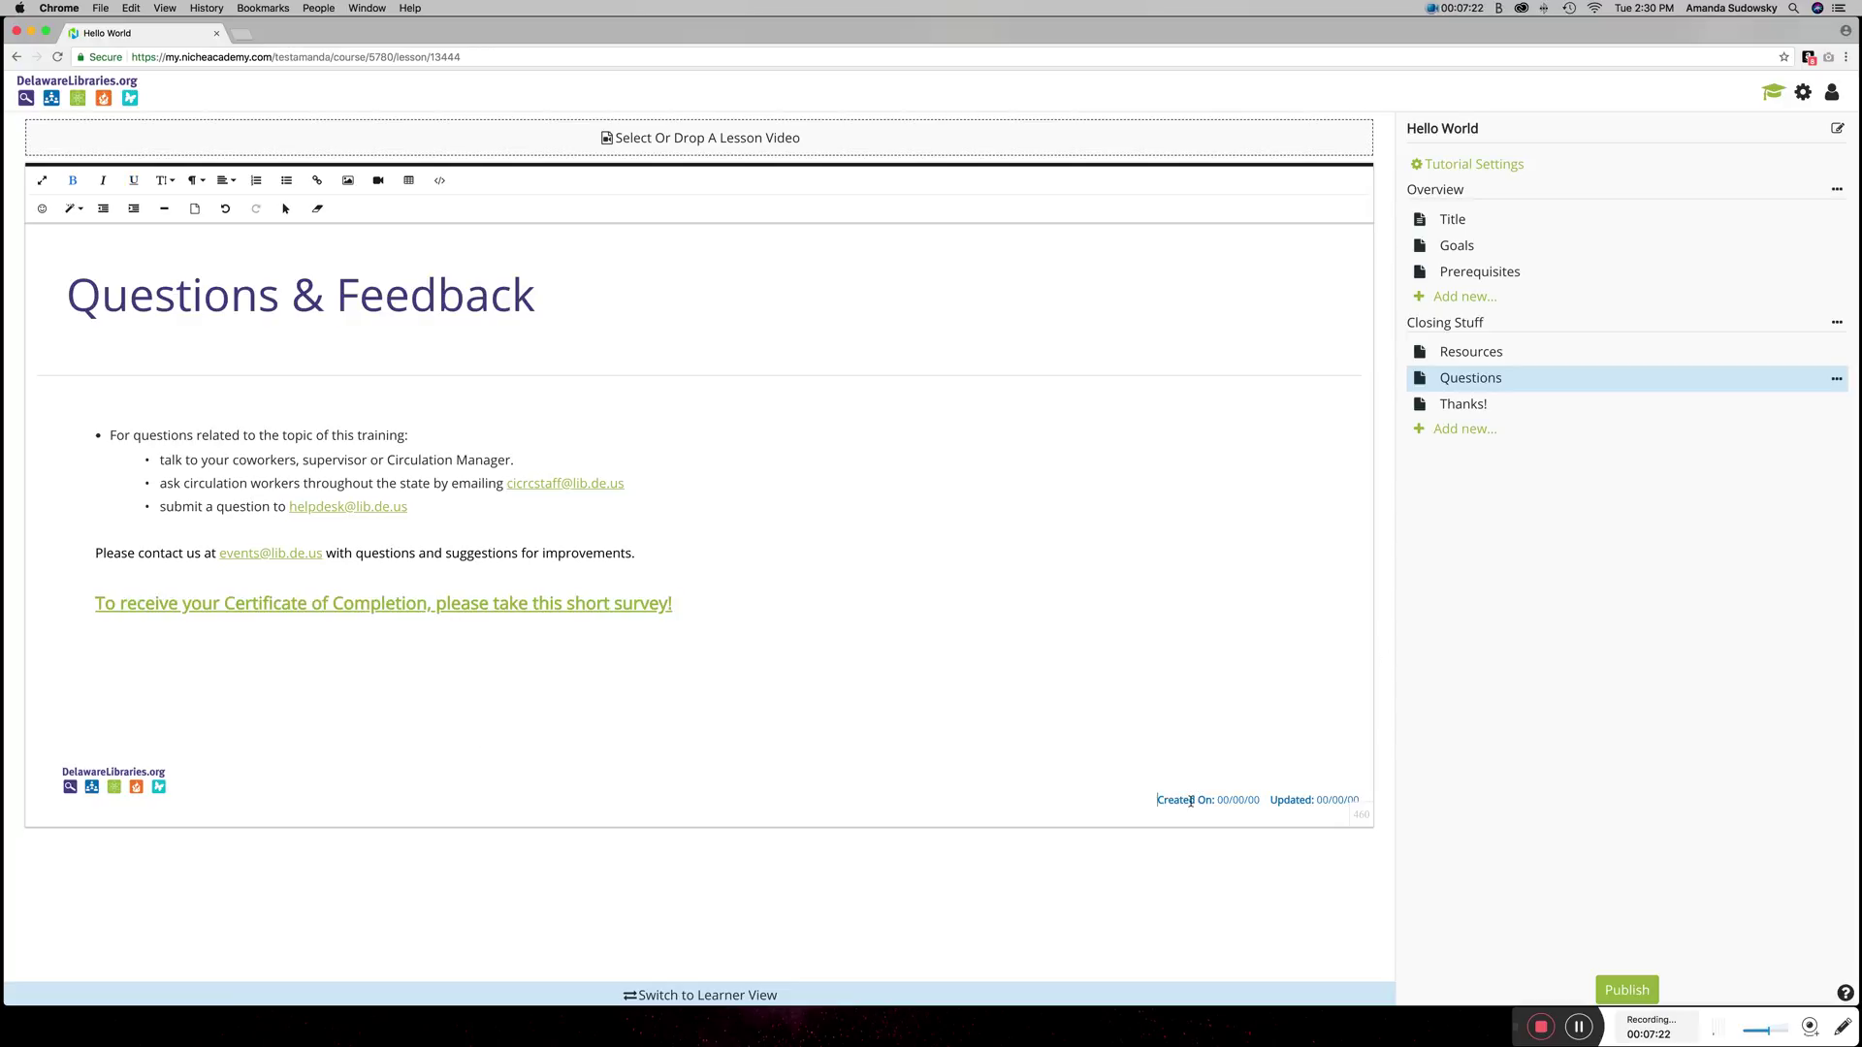
pyautogui.moveTo(1218, 797); pyautogui.dragTo(1260, 801)
pyautogui.click(1264, 801)
pyautogui.tripleClick(1325, 800)
pyautogui.click(1358, 807)
pyautogui.tripleClick(1369, 807)
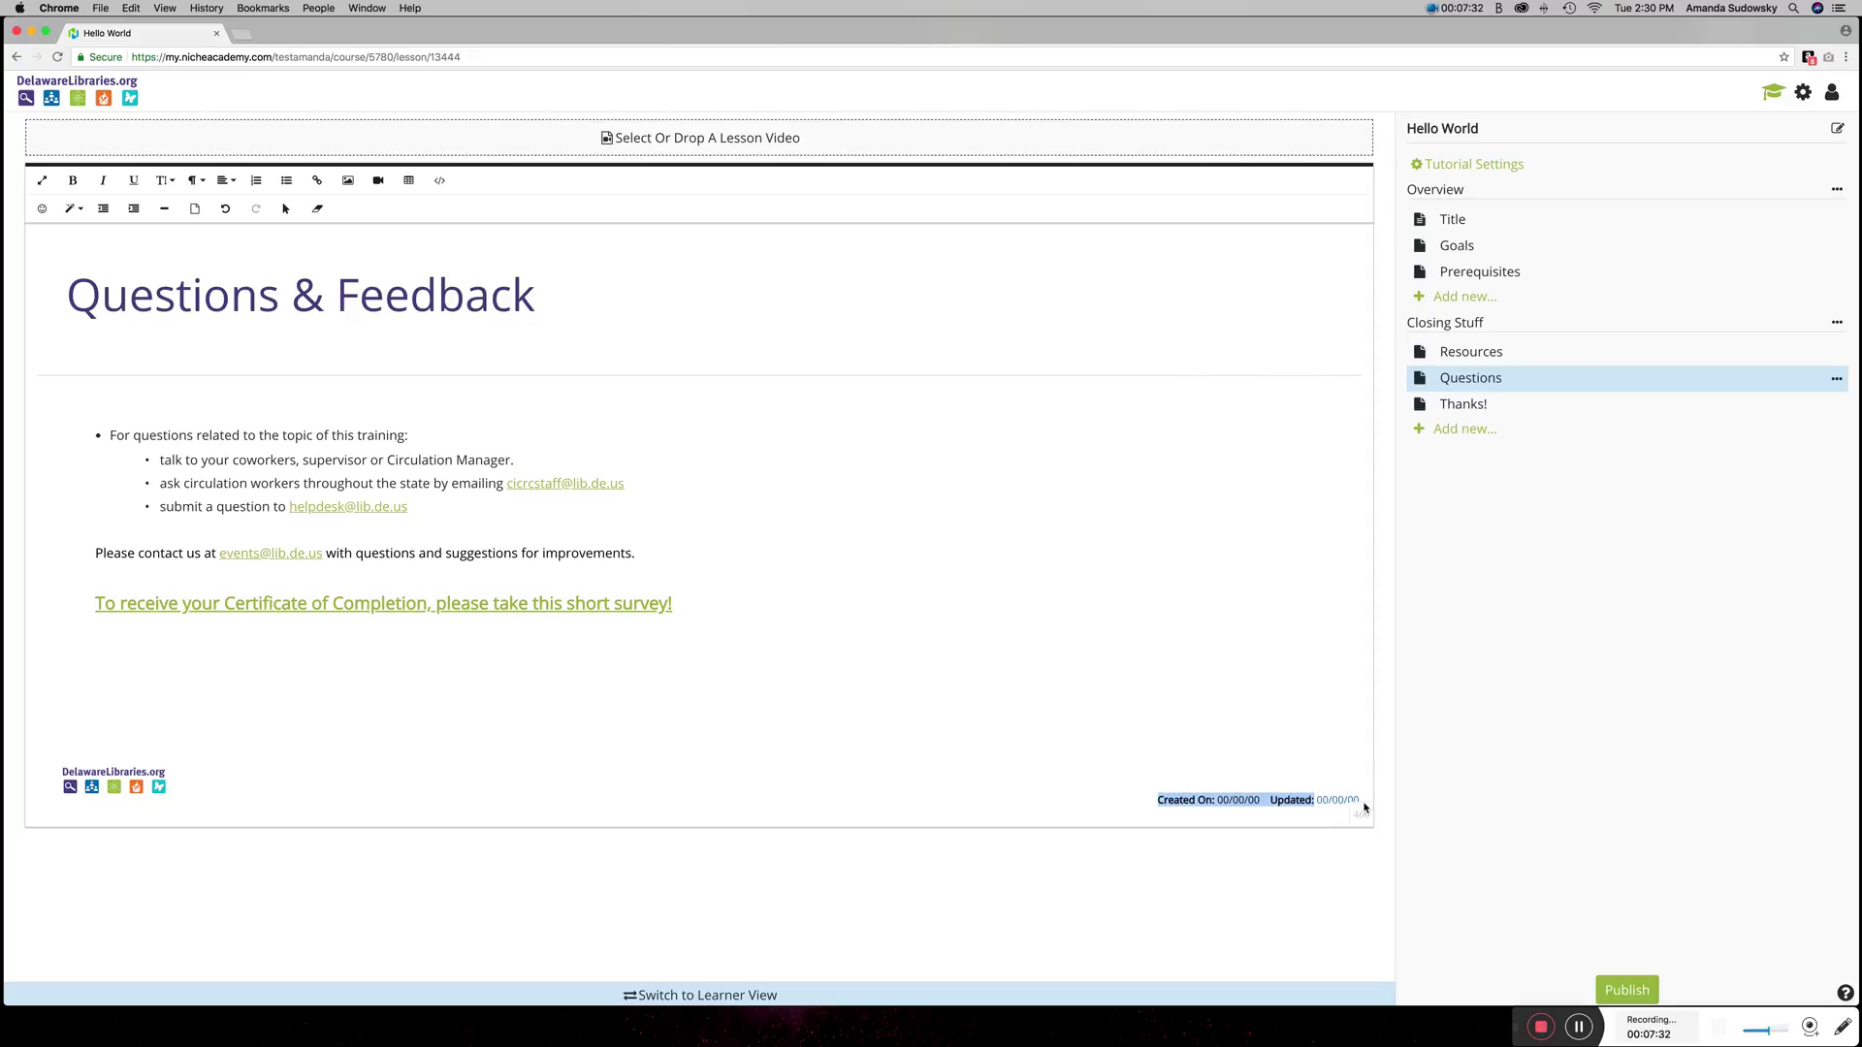
pyautogui.click(1323, 802)
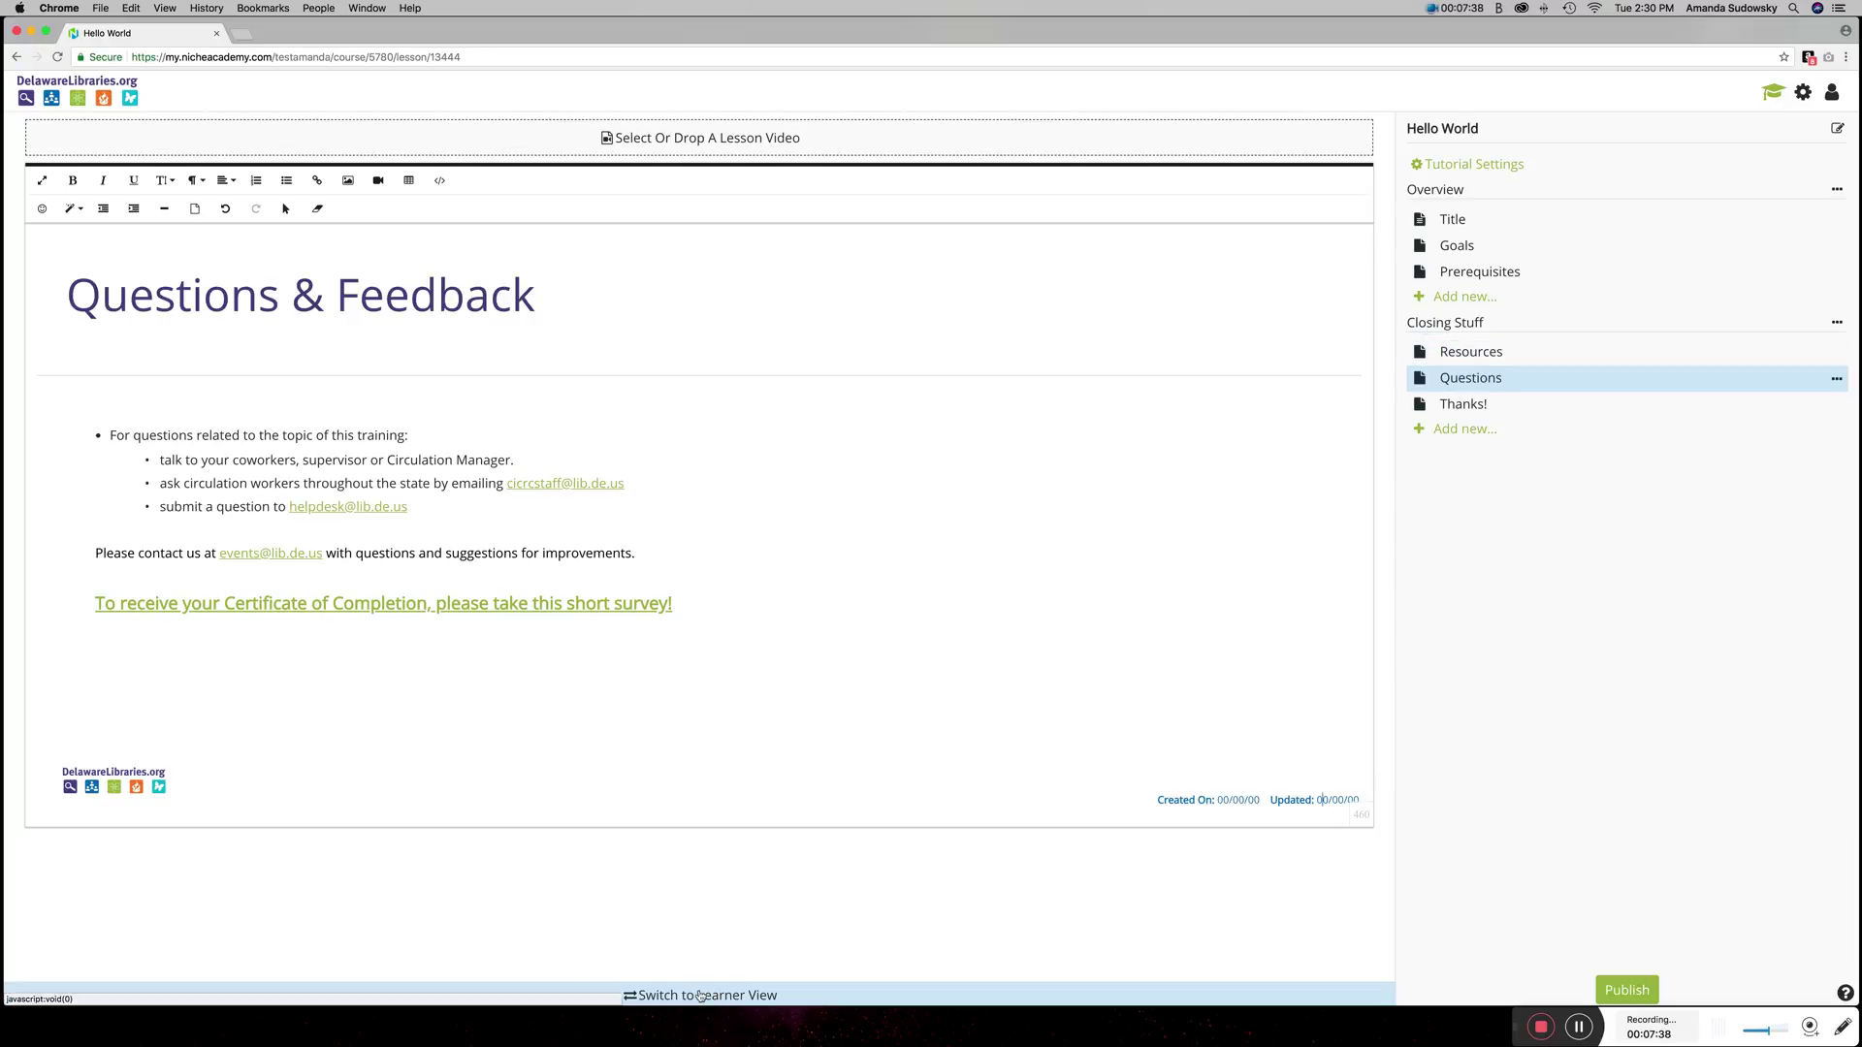
# Step: Preview the tutorial in learner view, going through the lessons in order from Title to Questions
pyautogui.click(754, 995)
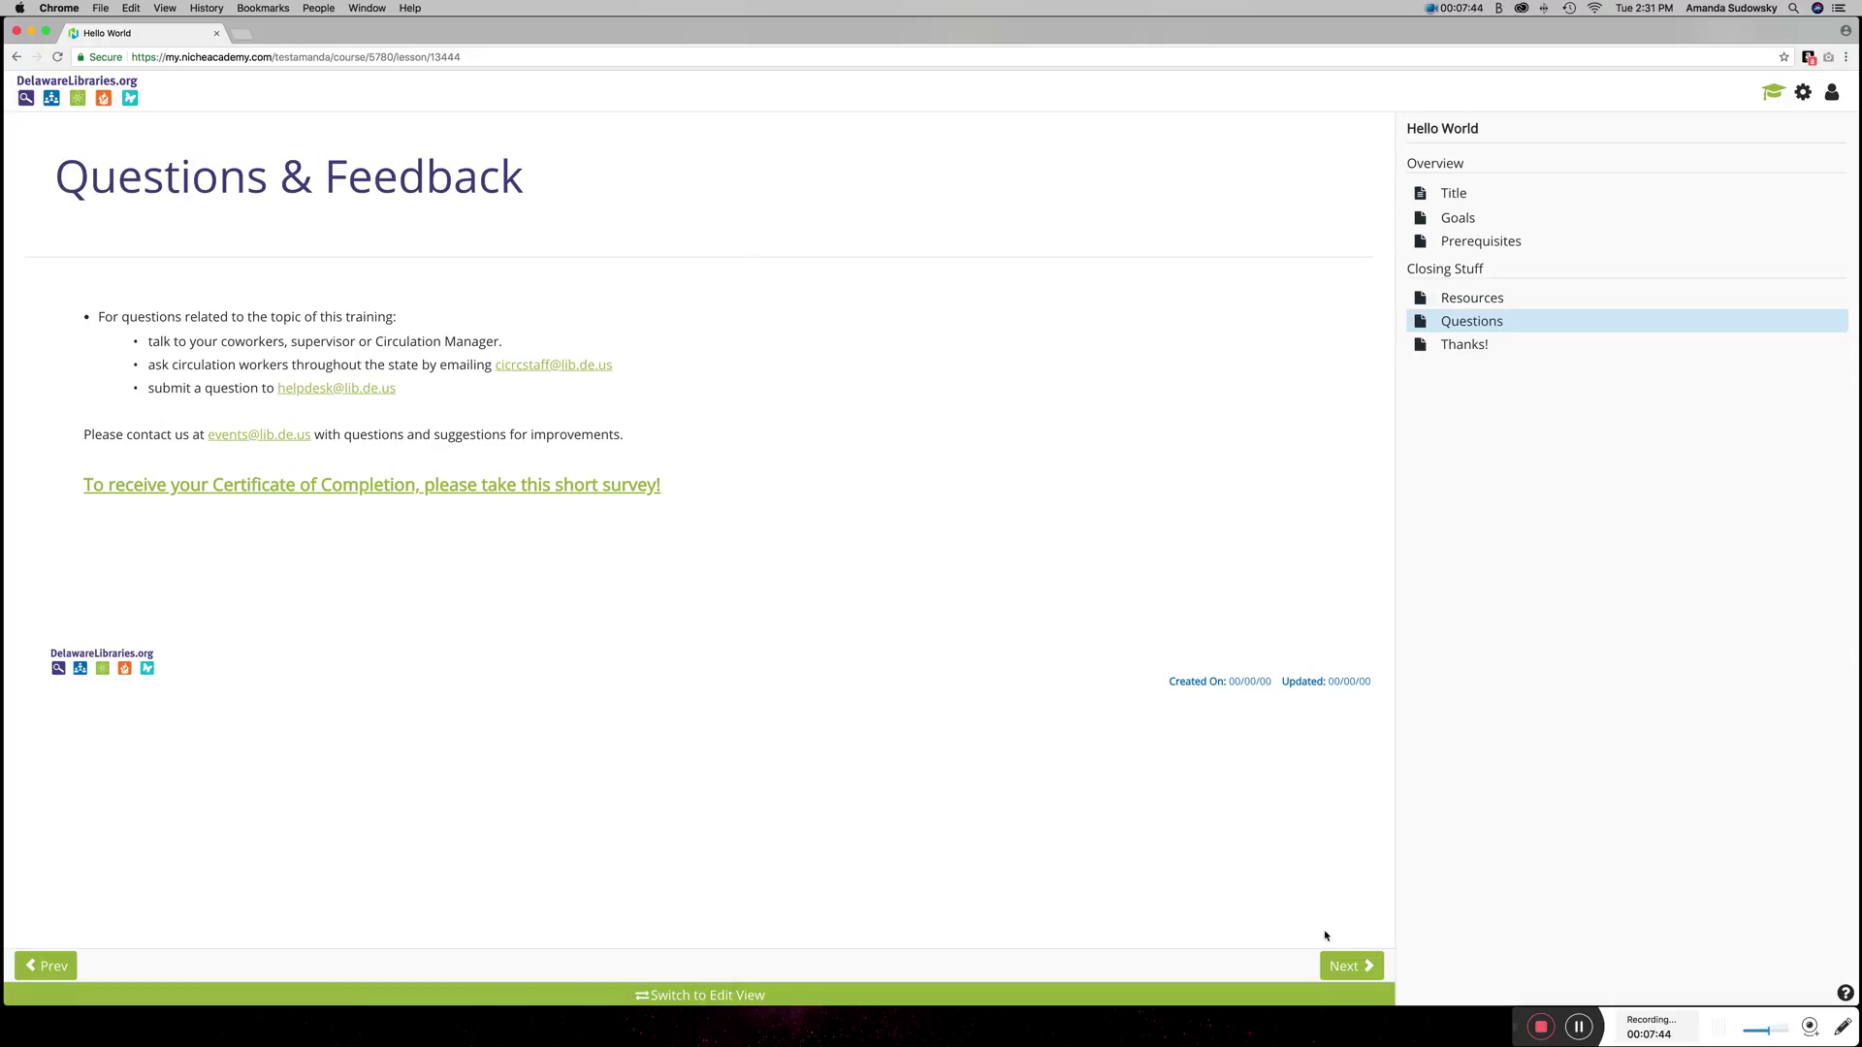
pyautogui.click(1528, 192)
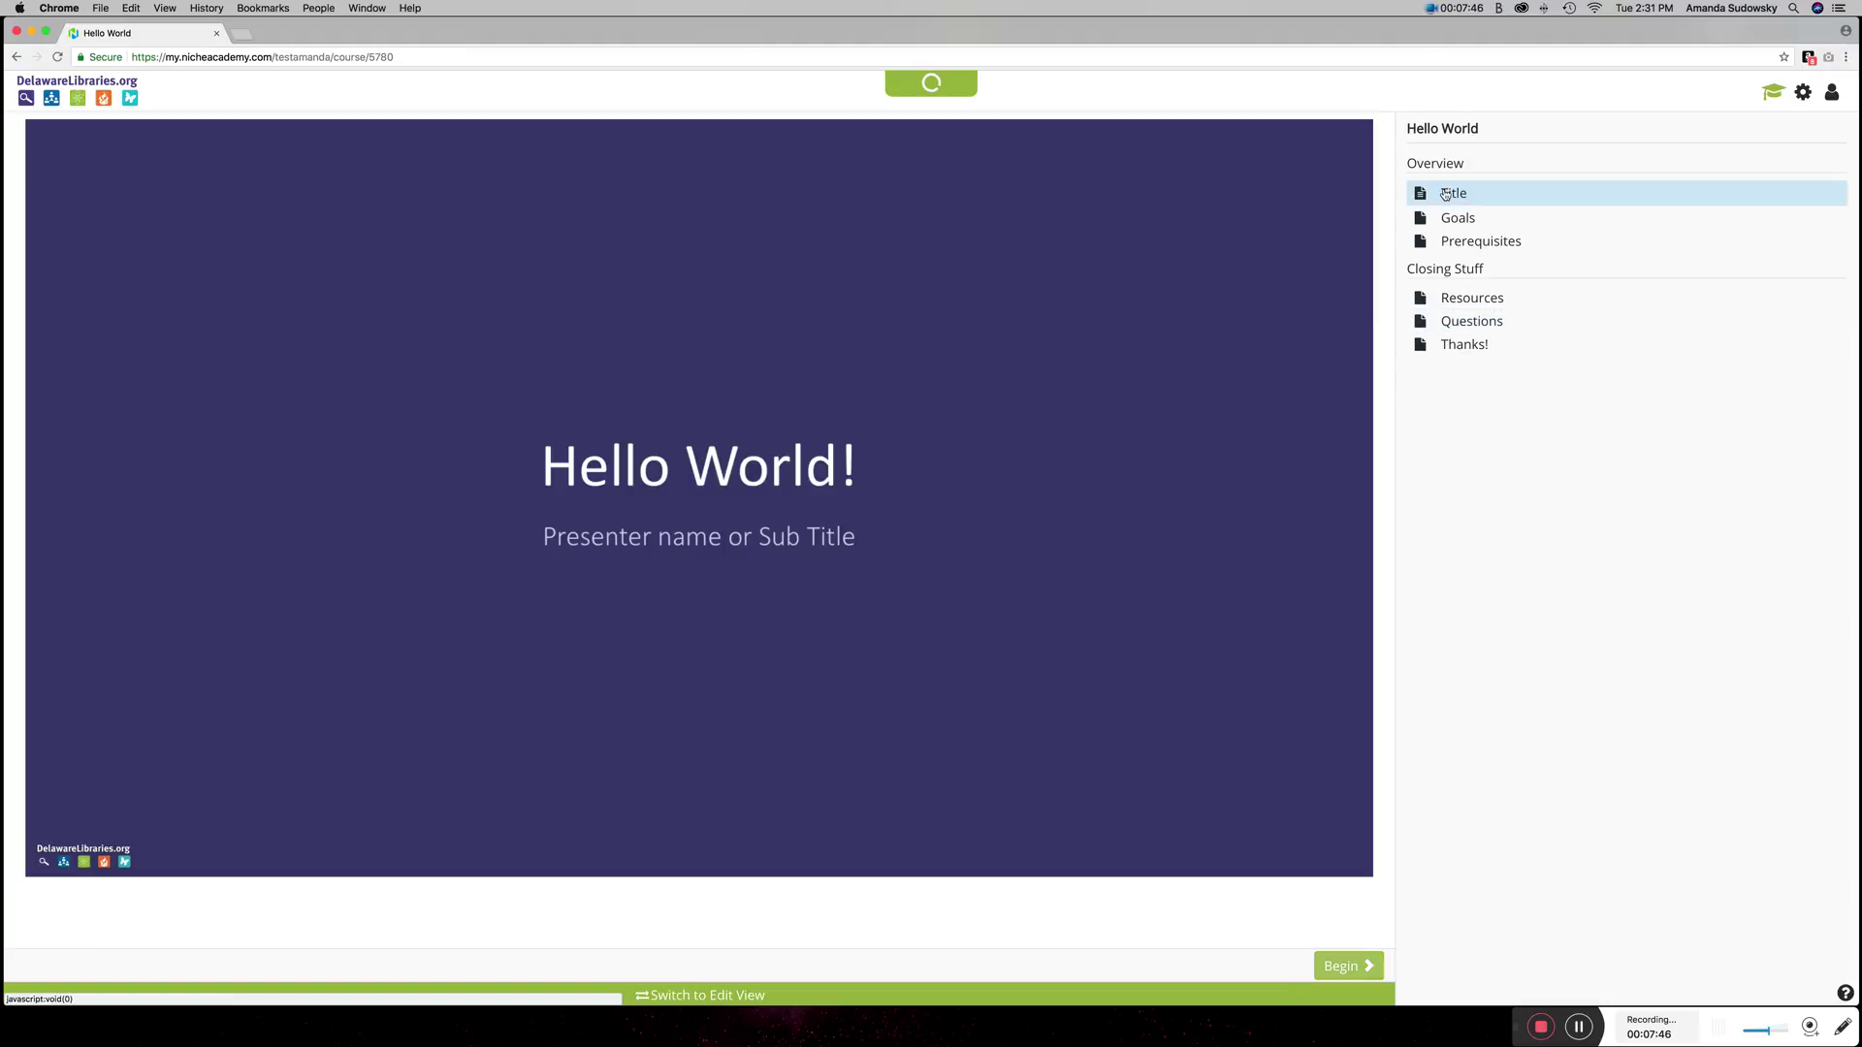
pyautogui.click(1364, 970)
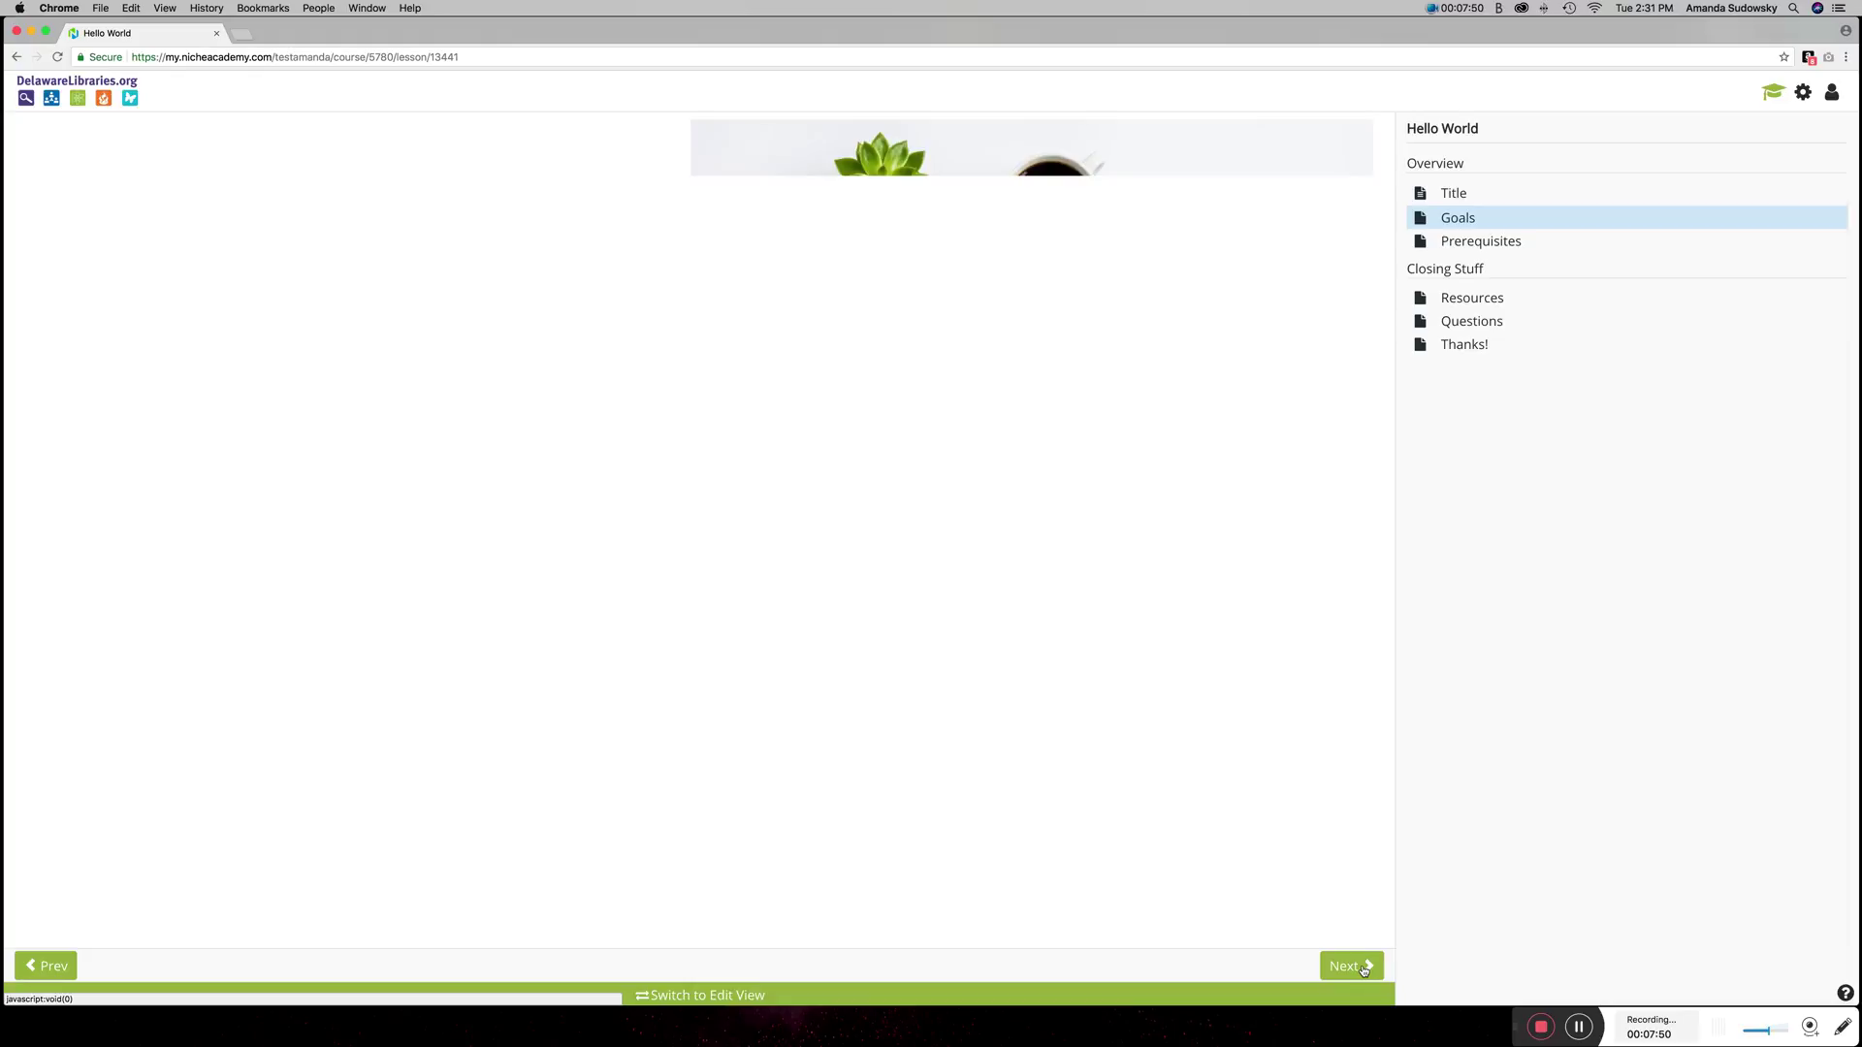
pyautogui.click(1363, 969)
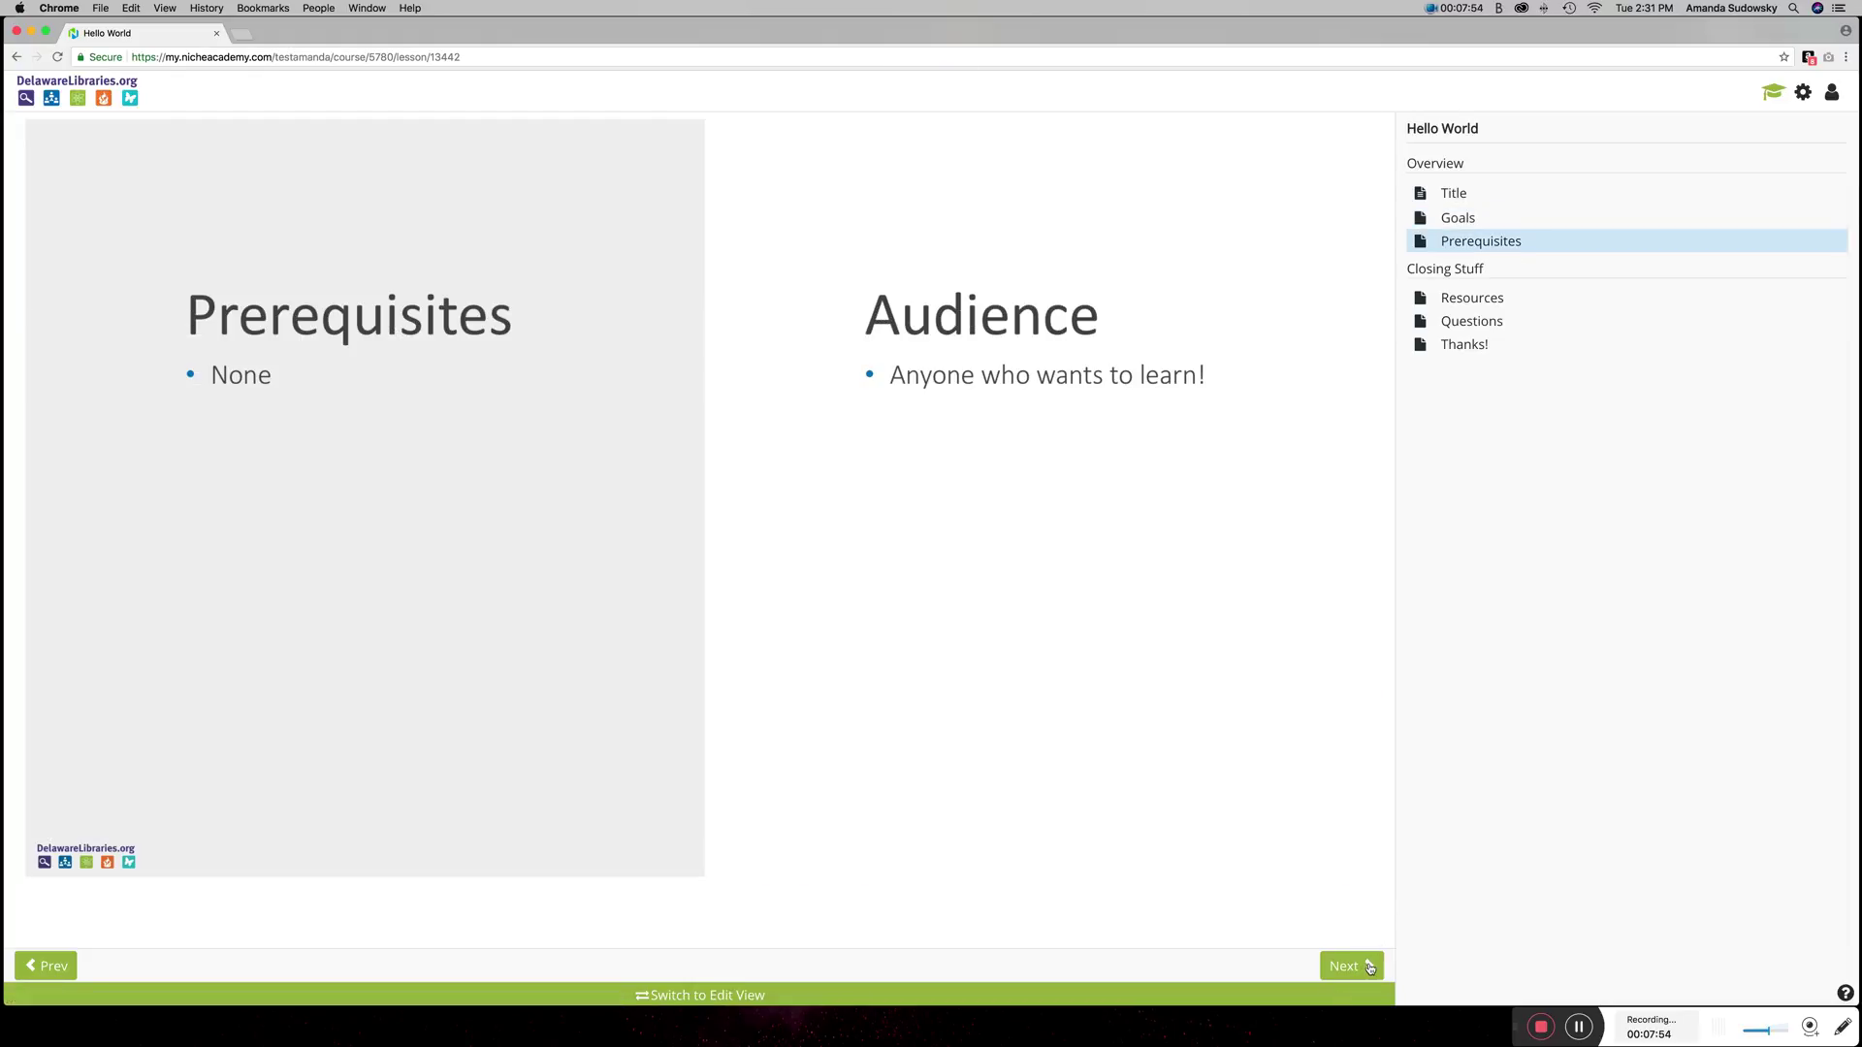
pyautogui.click(1368, 970)
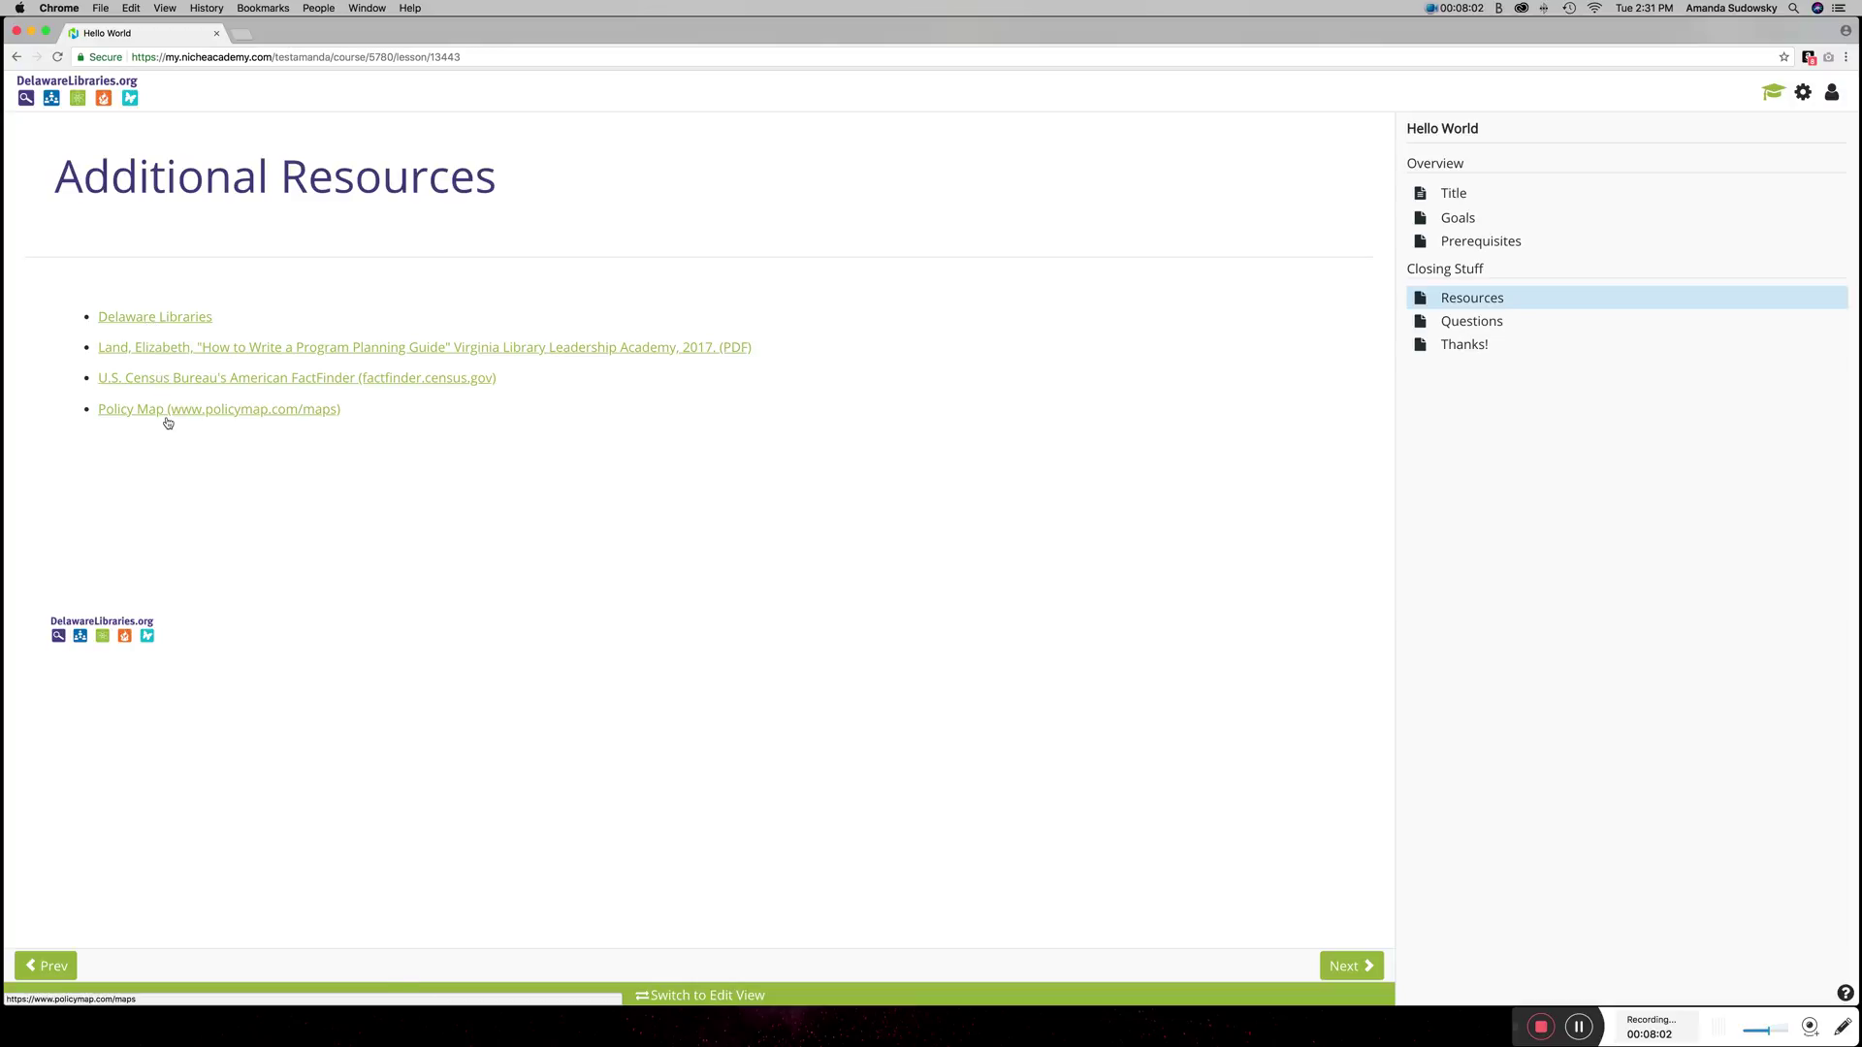
pyautogui.click(1338, 967)
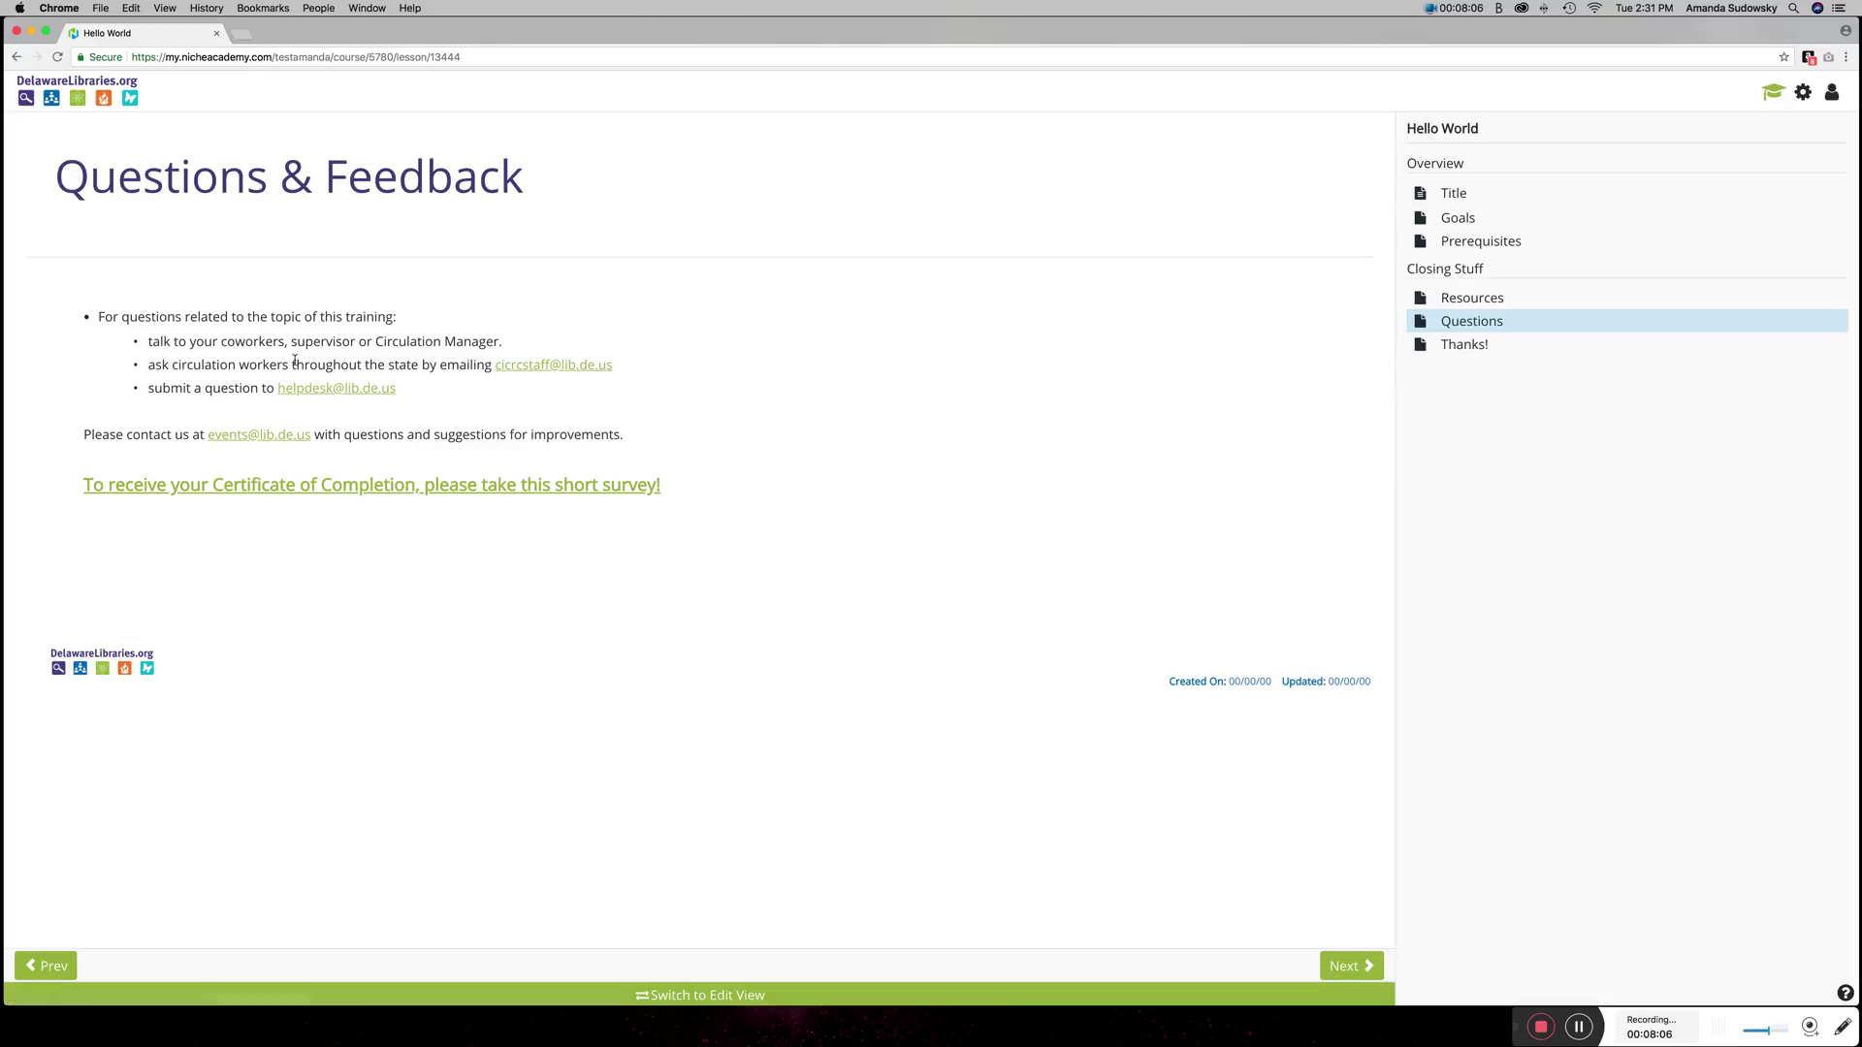
# Step: Test the Certificate of Completion survey link, close the page it opens and continue to the Thanks! lesson
pyautogui.click(429, 488)
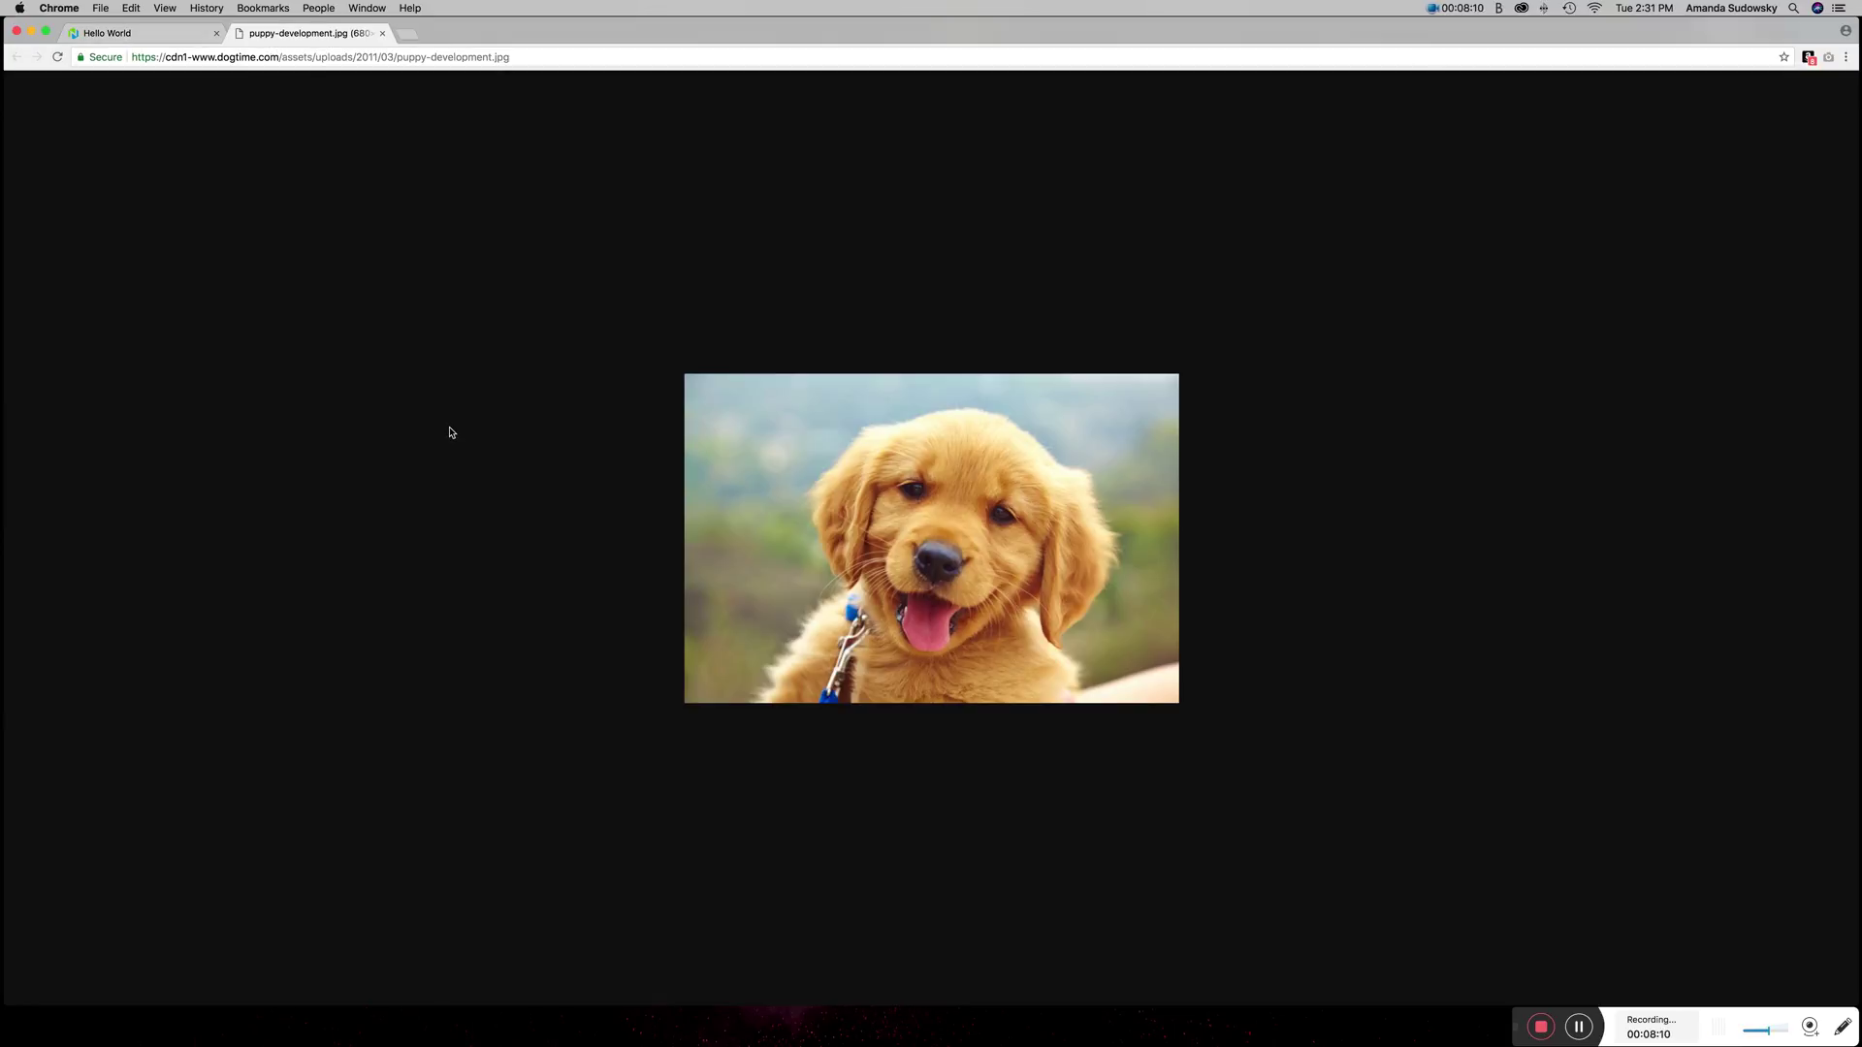
pyautogui.click(384, 33)
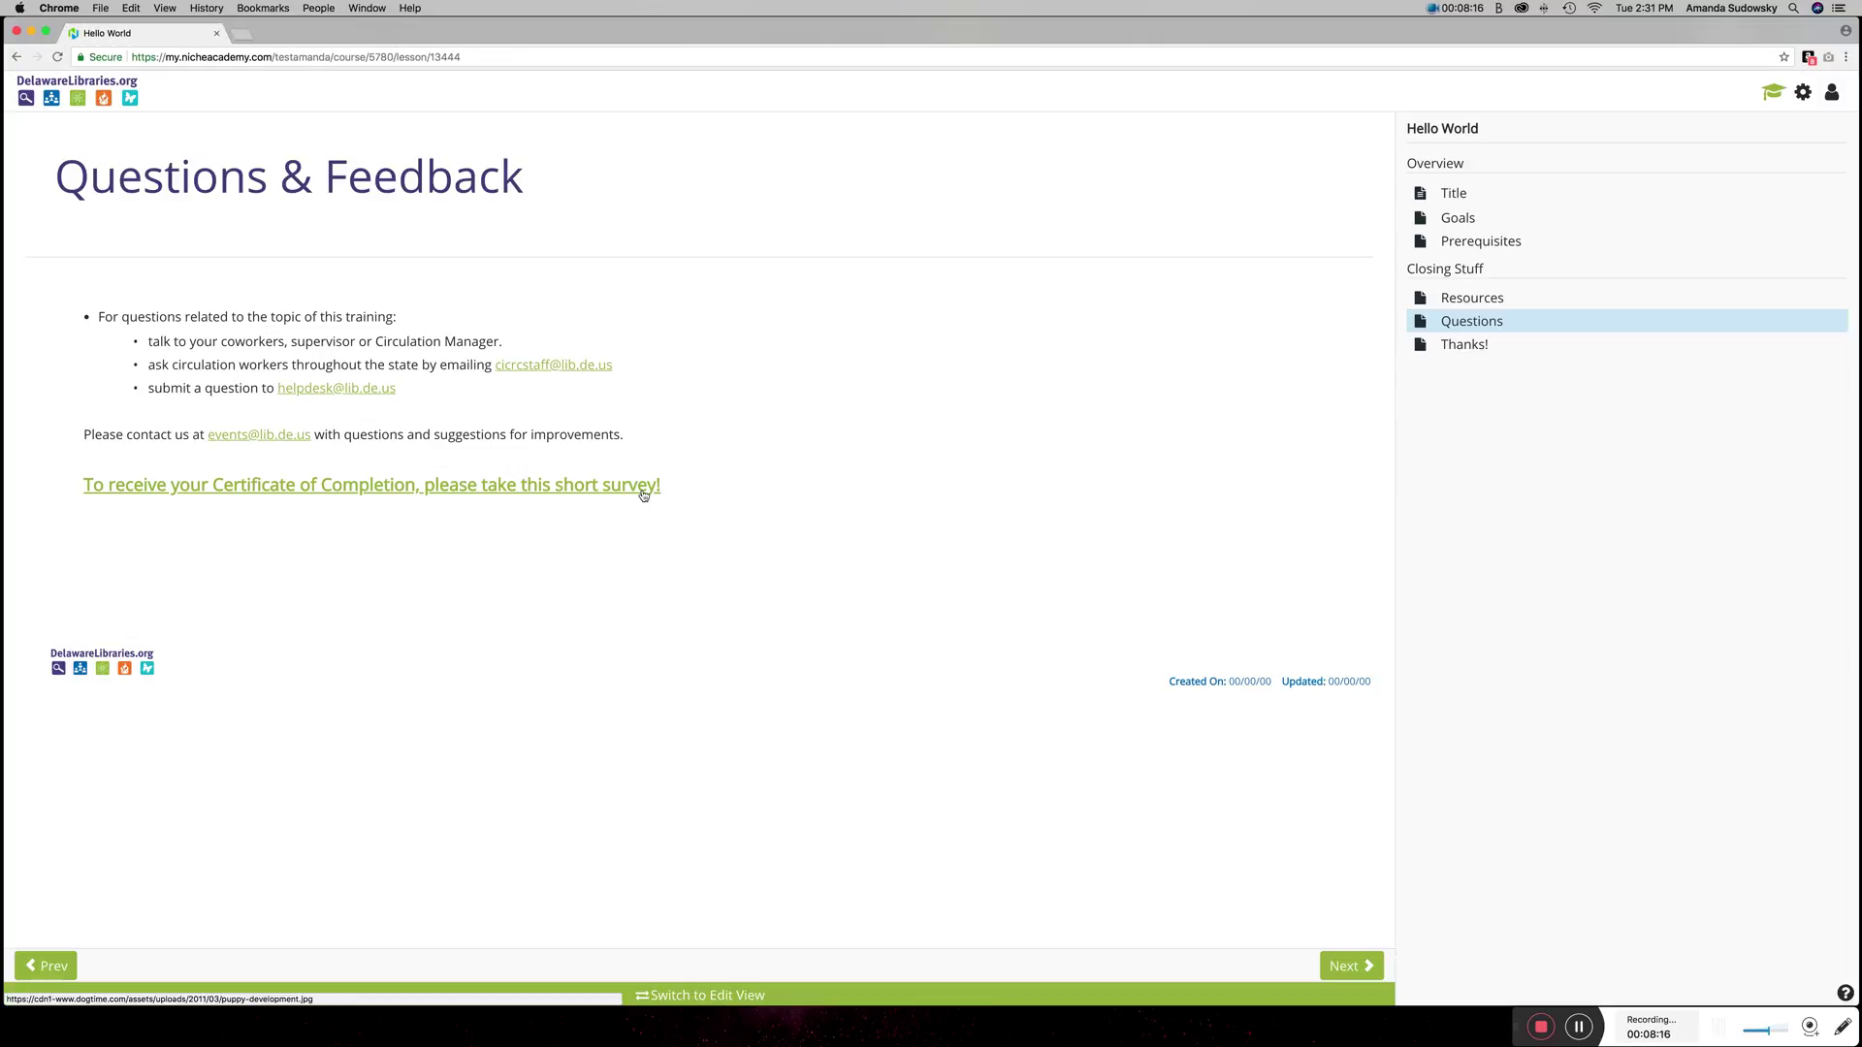
pyautogui.click(1352, 972)
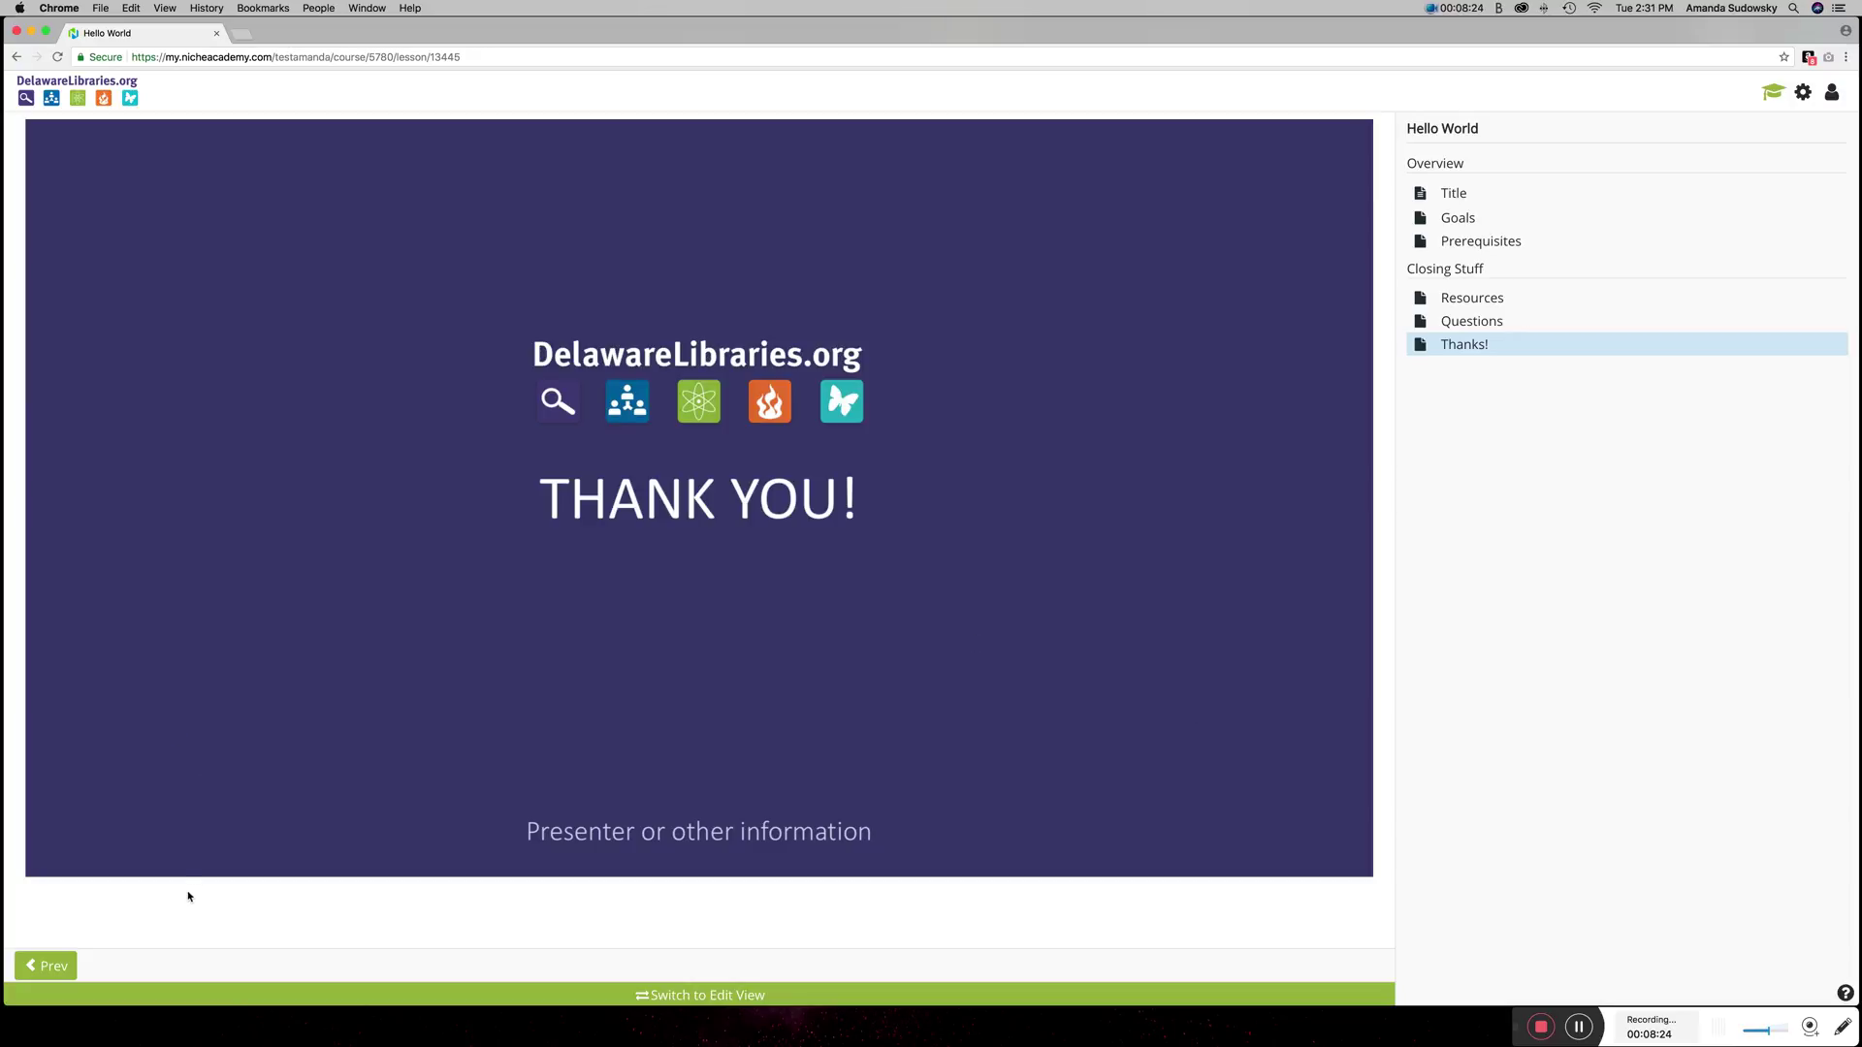
# Step: Return to edit view and add the prefix "mailto:" to the URL of the events e-mail link in the Questions lesson
pyautogui.click(708, 995)
pyautogui.click(1494, 378)
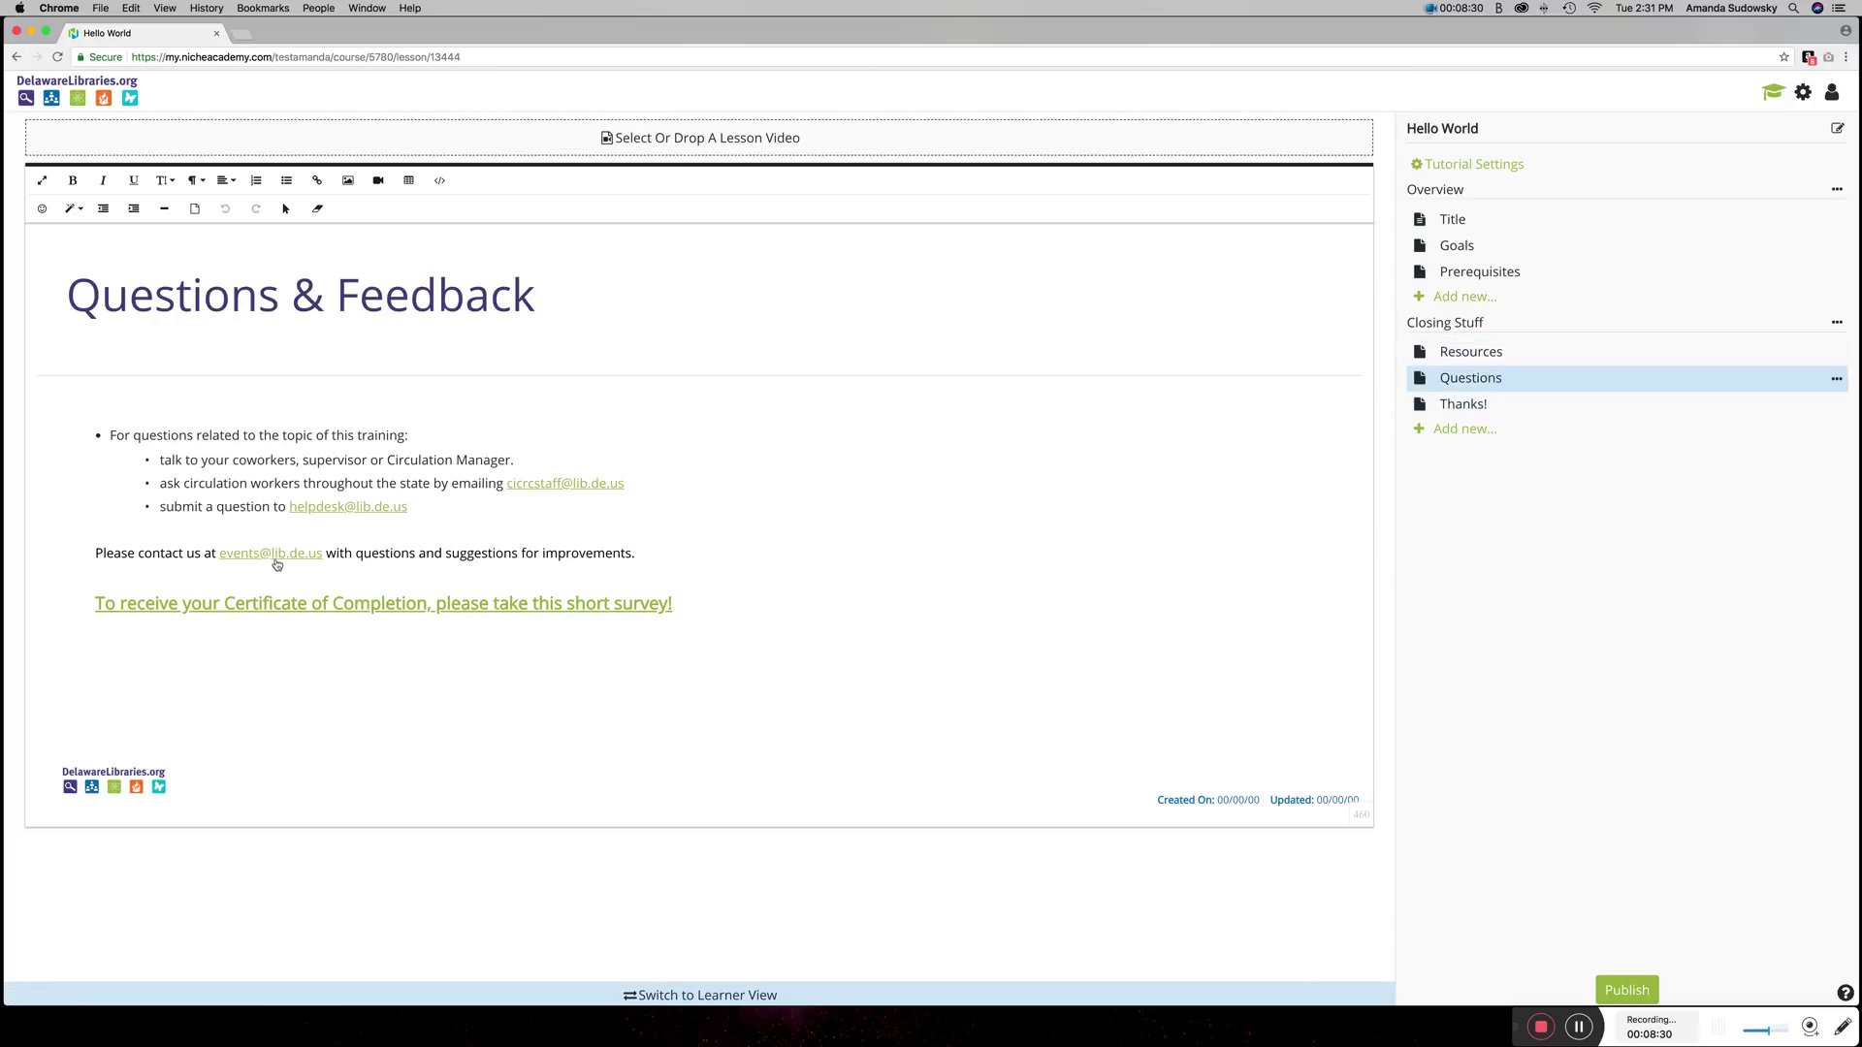
pyautogui.click(273, 552)
pyautogui.click(284, 588)
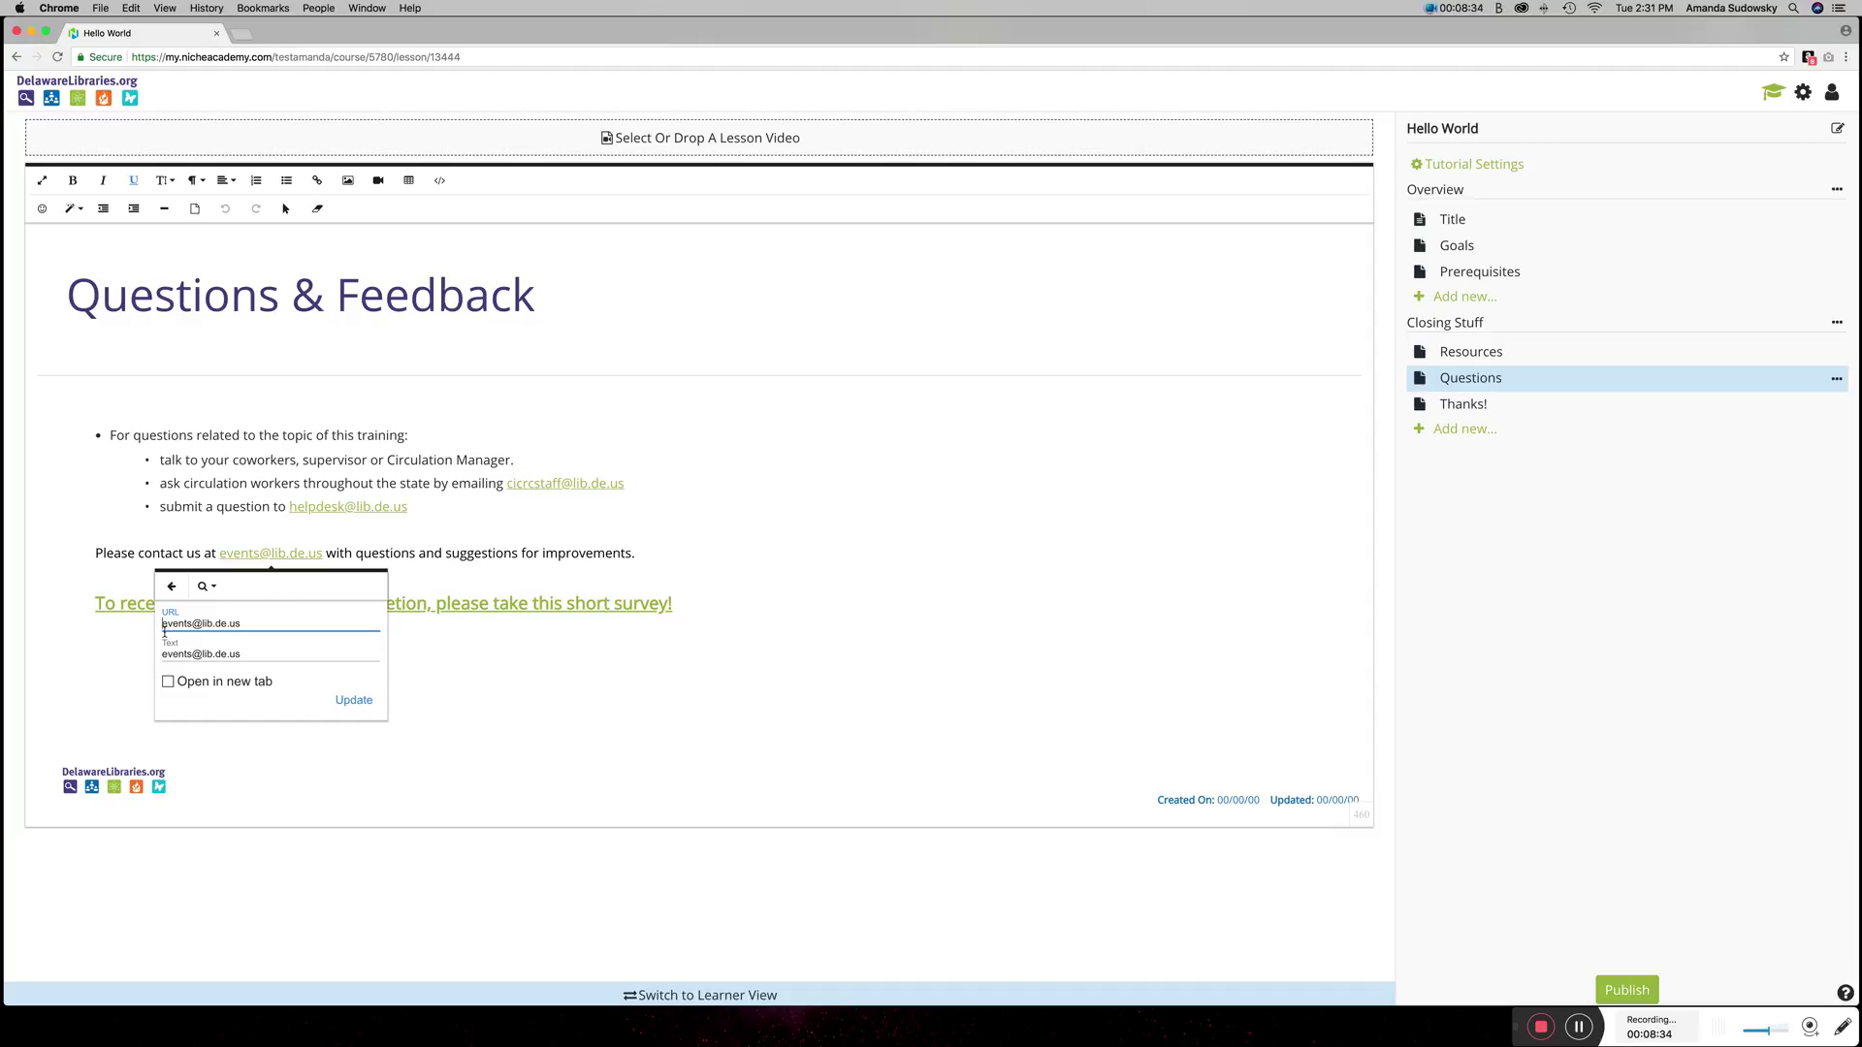
pyautogui.write('mailto:')
pyautogui.click(354, 700)
pyautogui.click(732, 694)
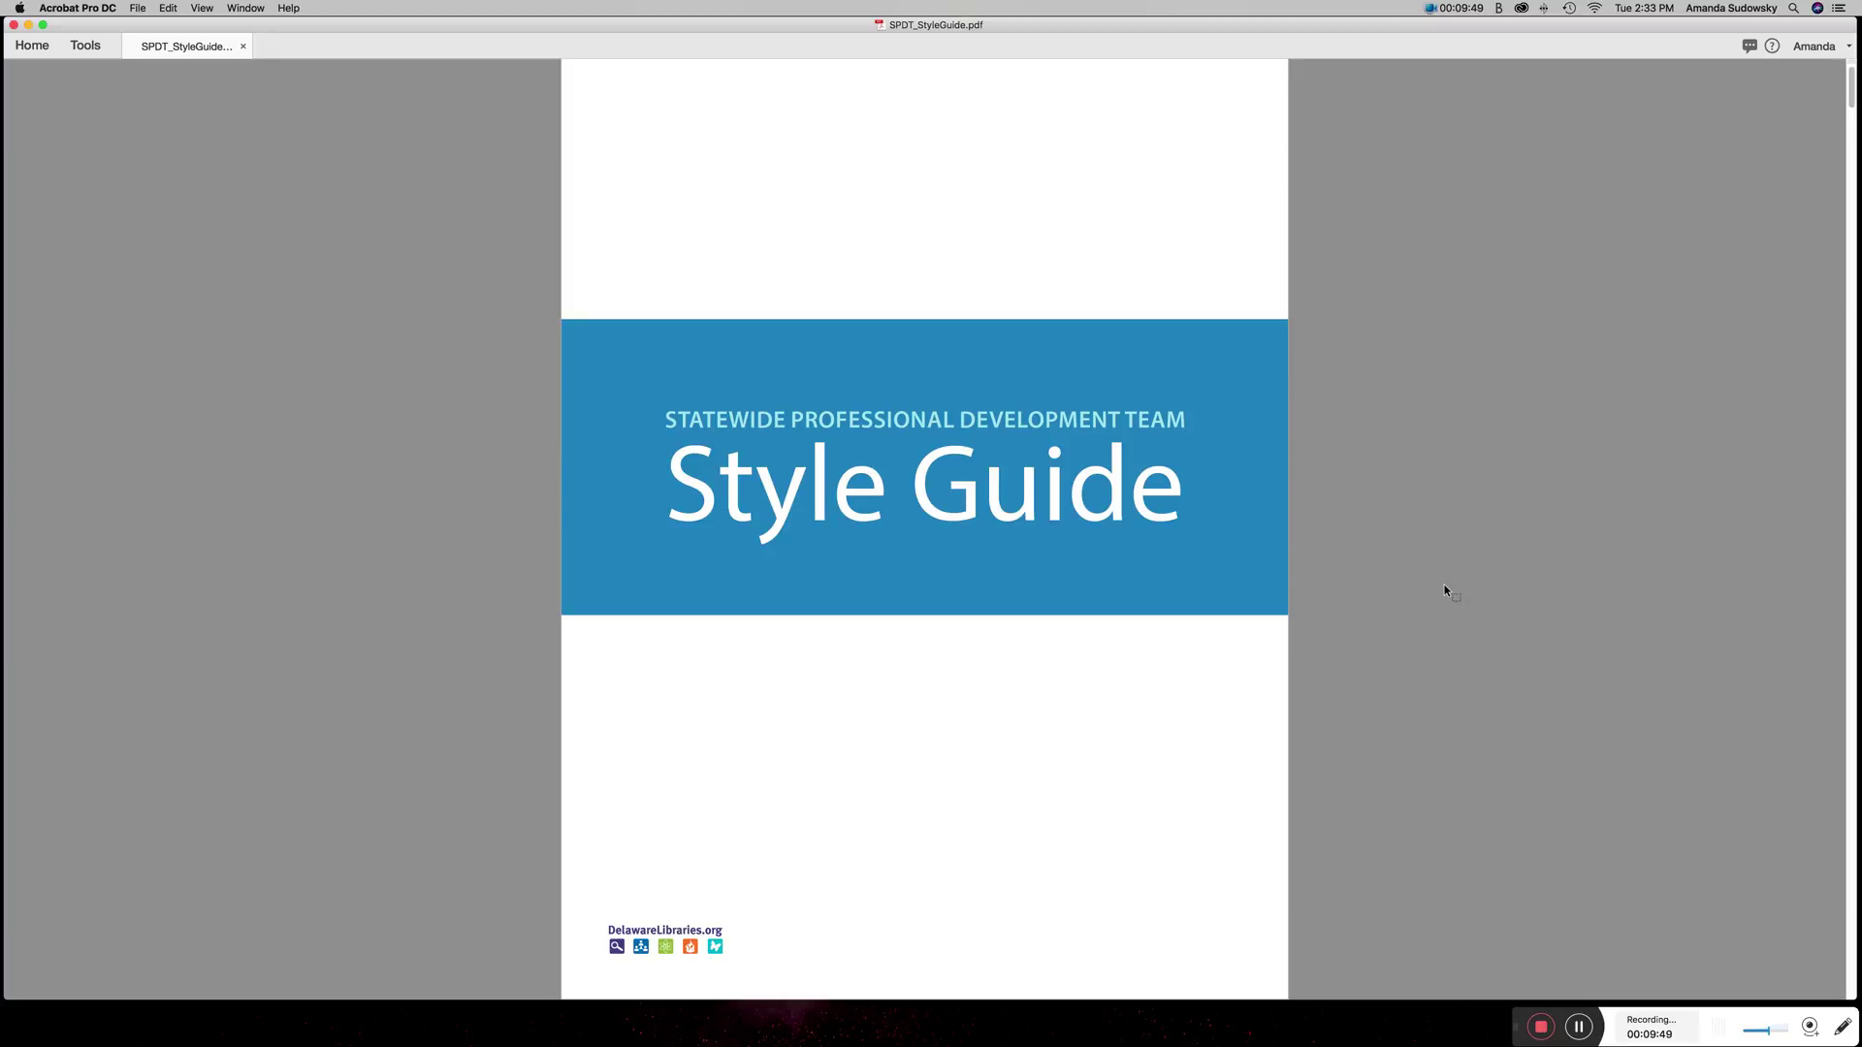
# Step: In Acrobat, read SPDT_StyleGuide.pdf's design rules on colors, logo use, fonts, icons, photos and PowerPoint call out boxes
pyautogui.press('Right')
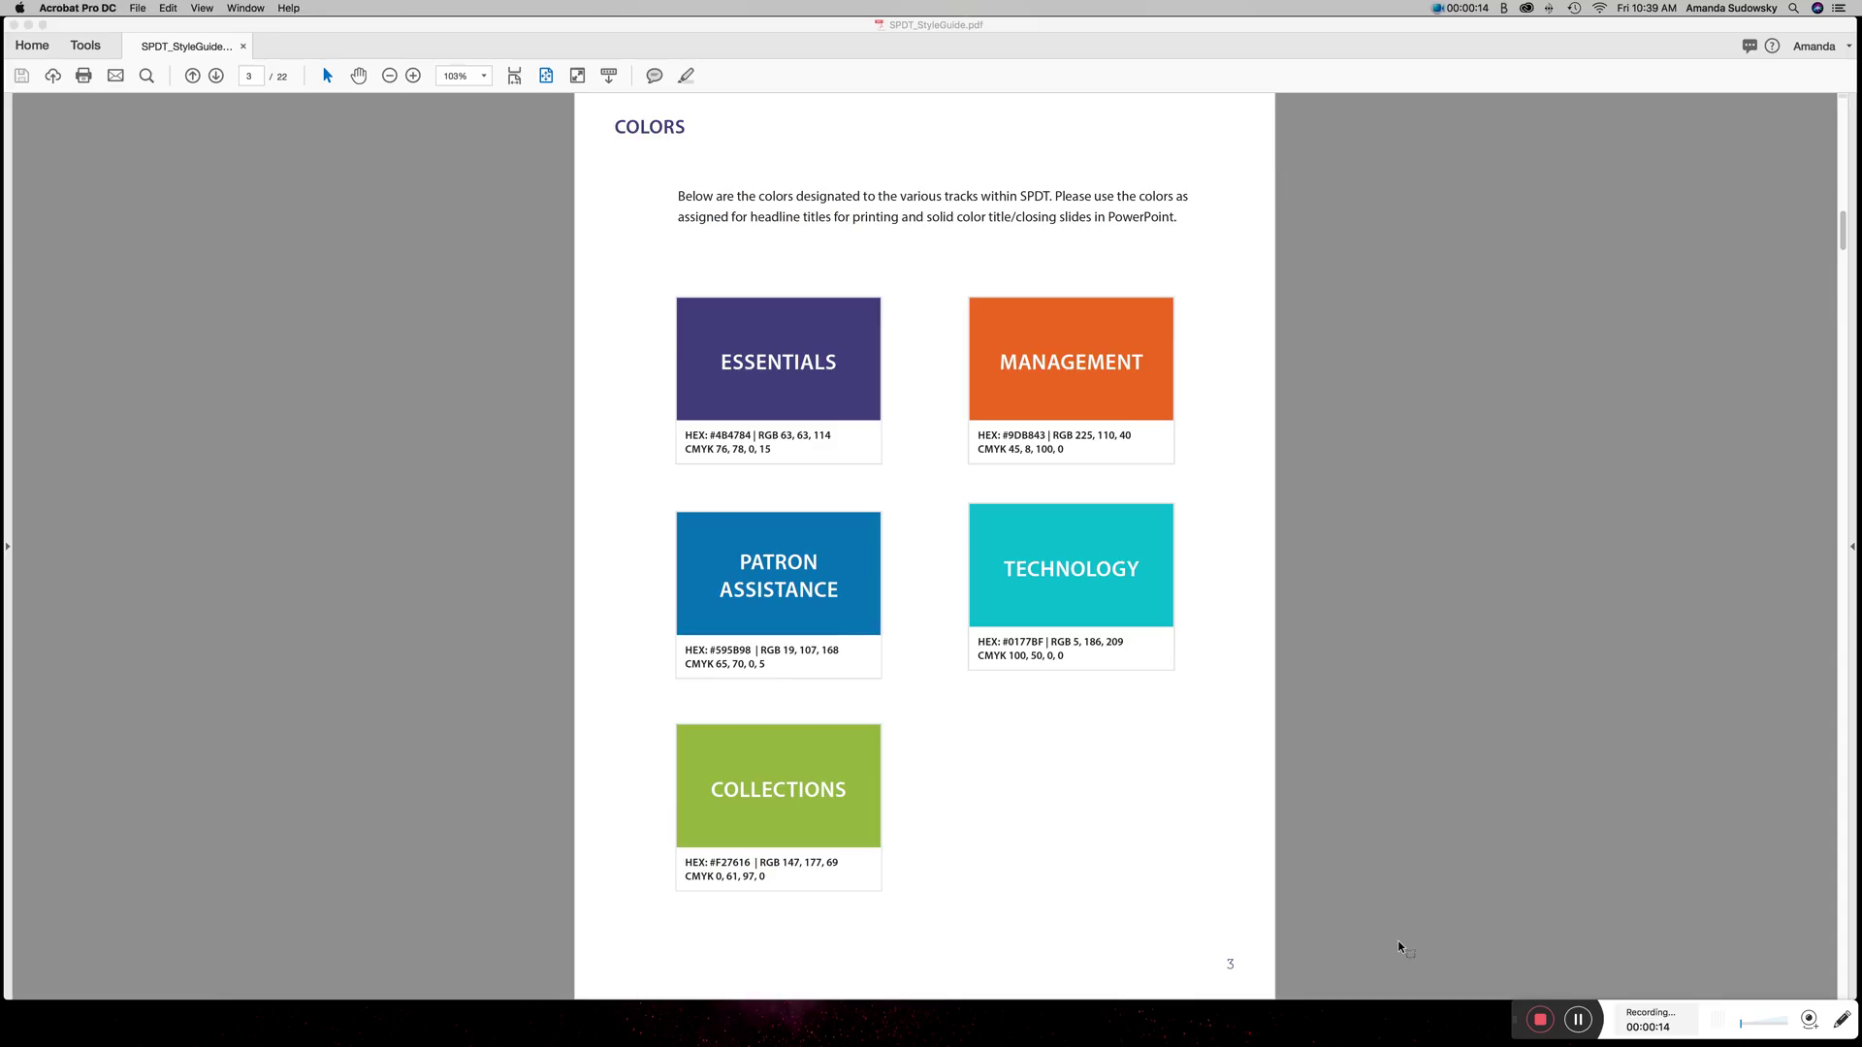
pyautogui.click(1400, 946)
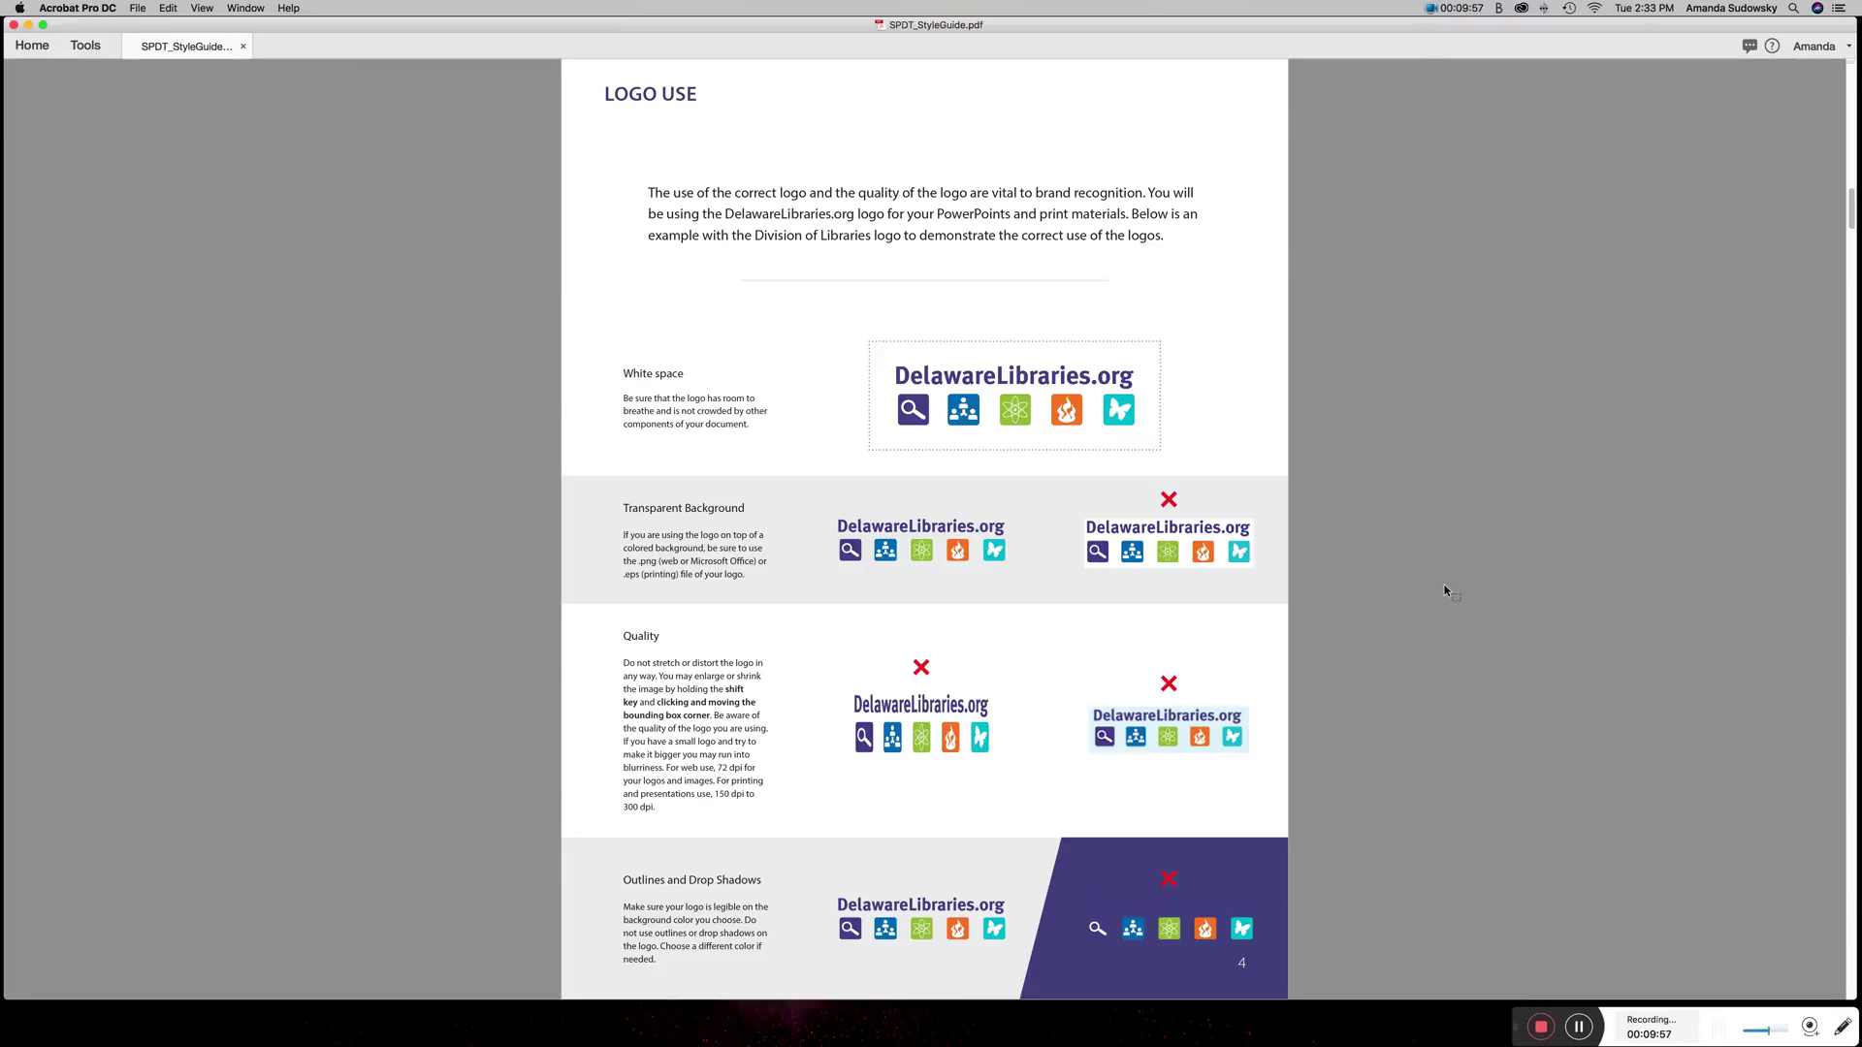
pyautogui.scroll(-2, 1445, 590)
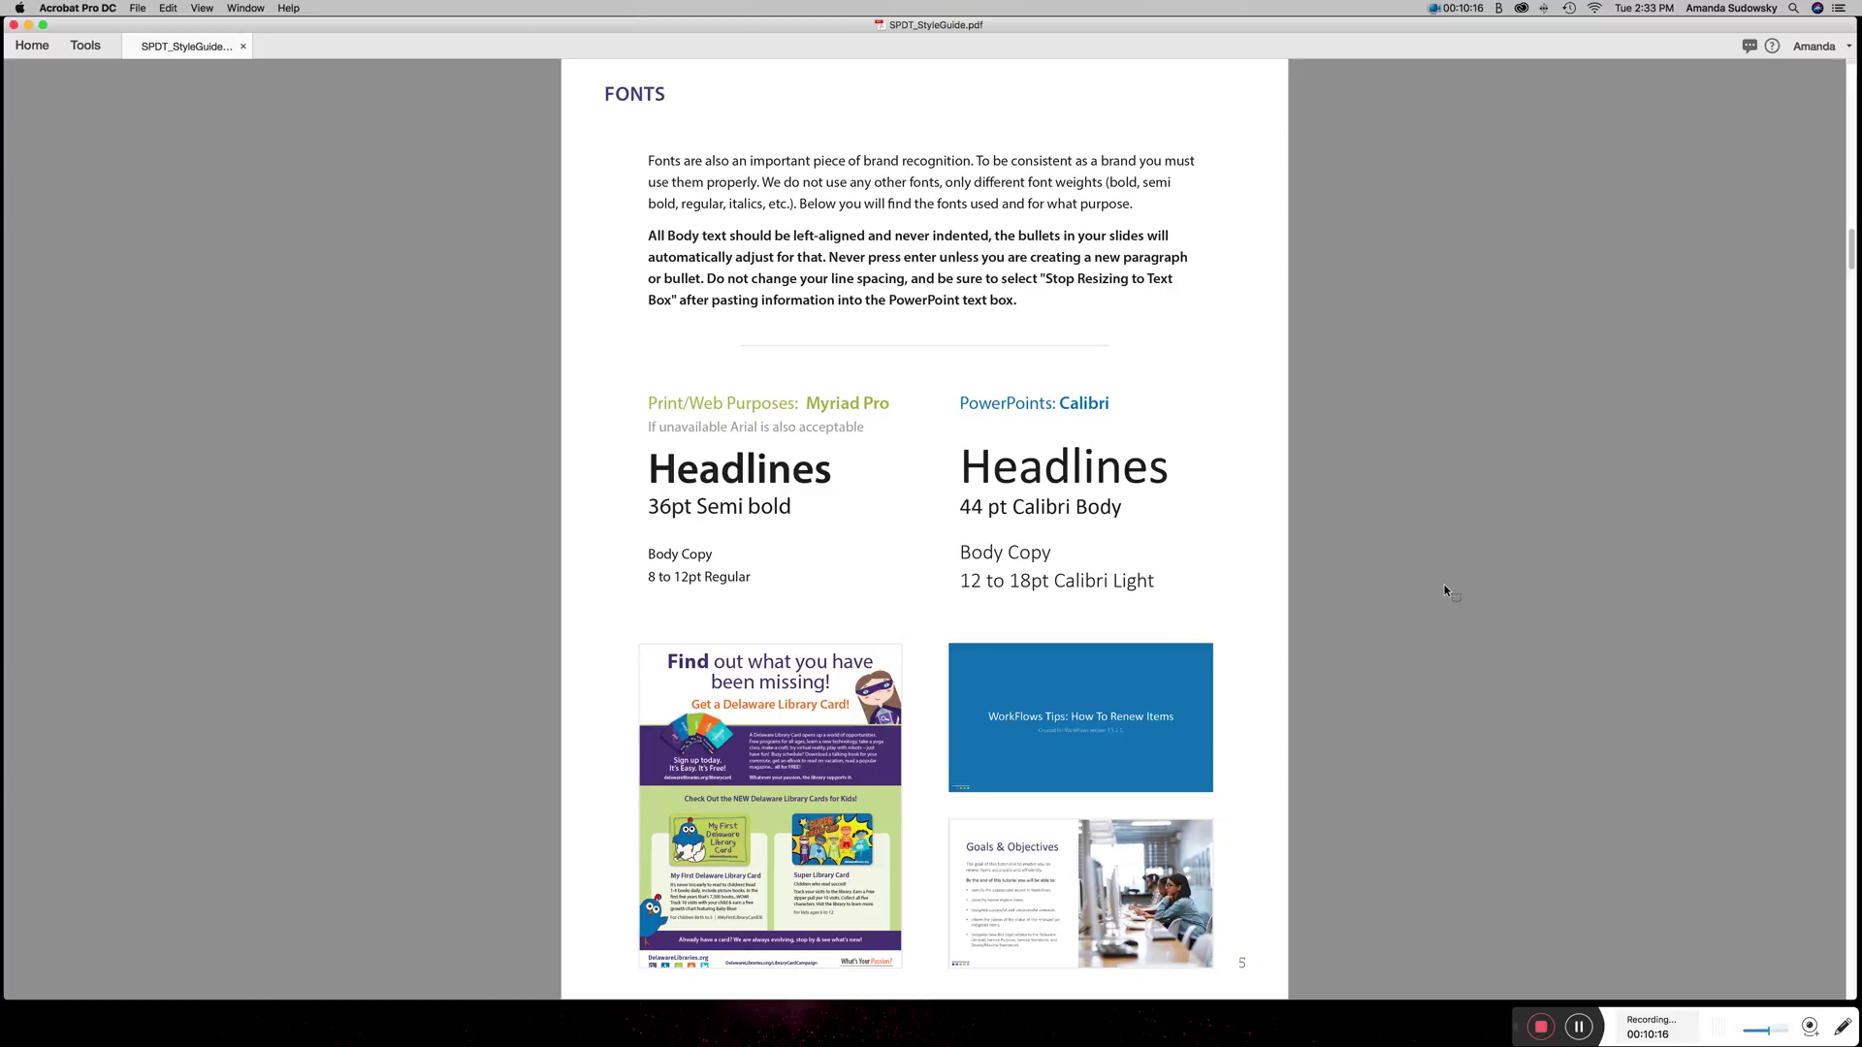
pyautogui.scroll(-1, 1444, 590)
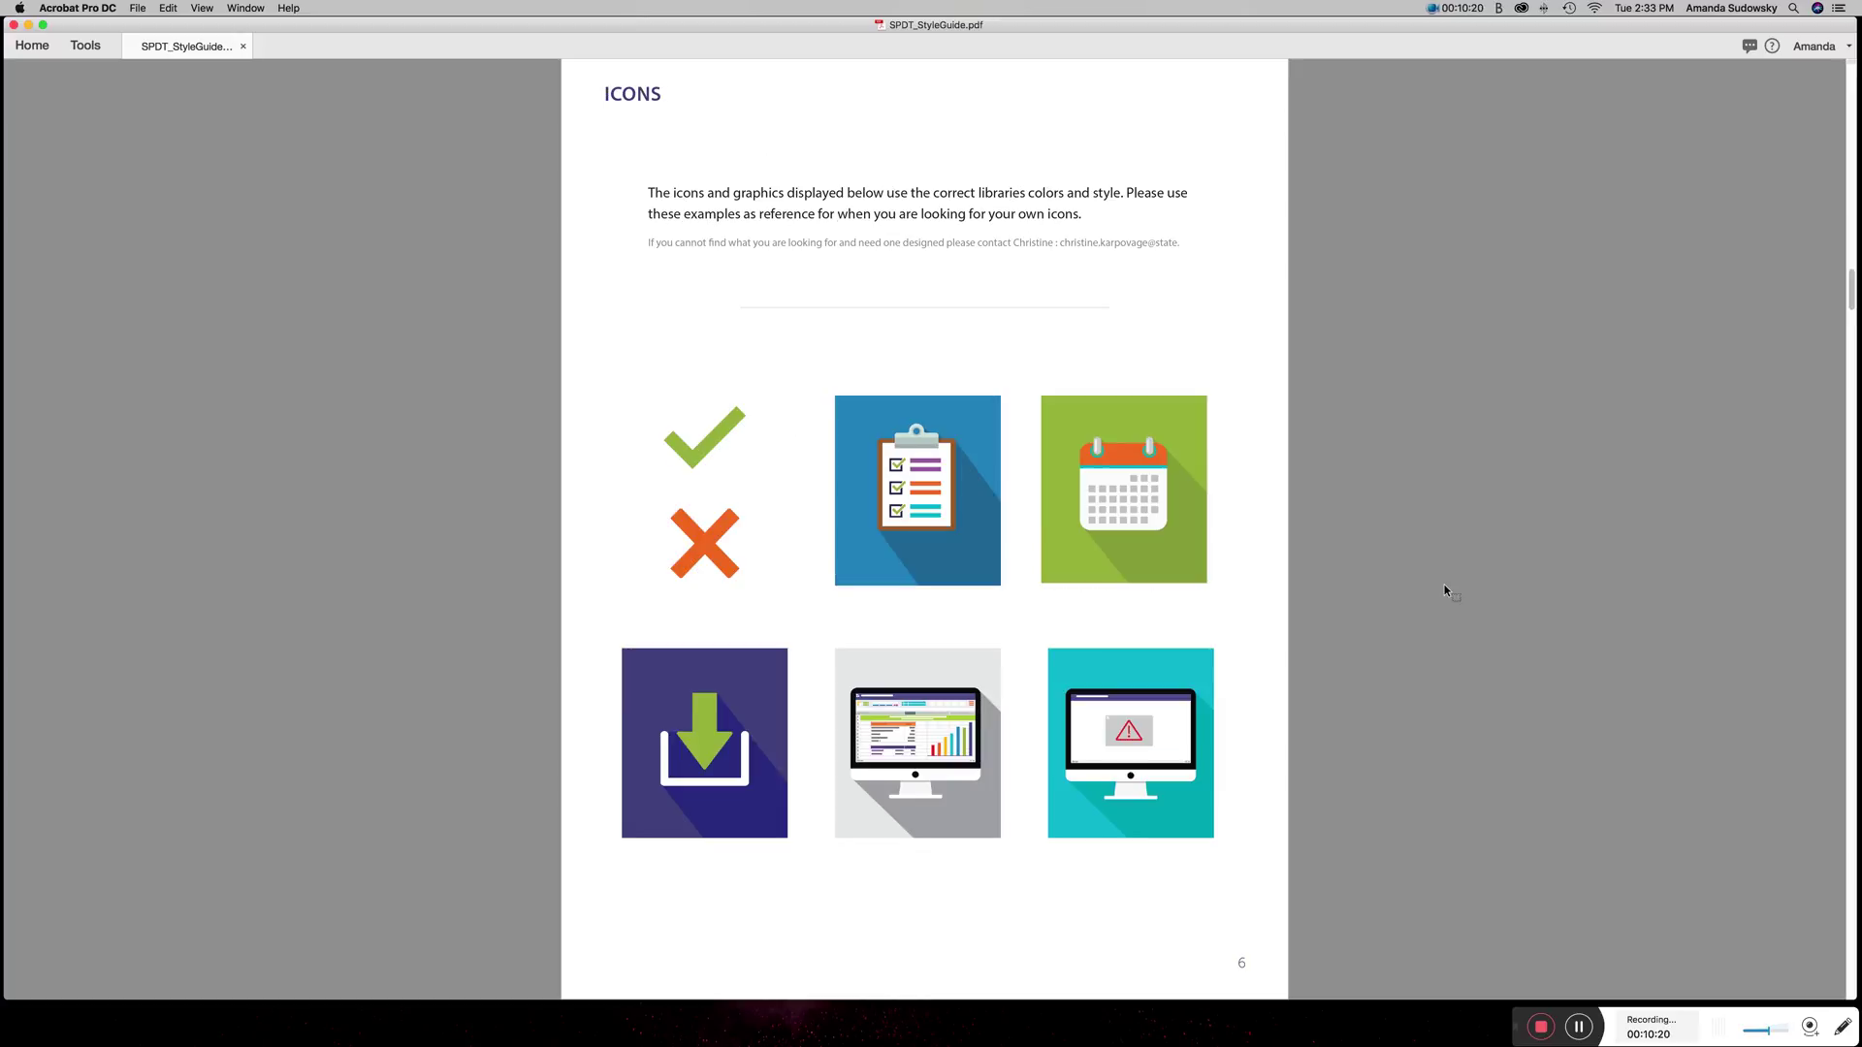
pyautogui.scroll(-1, 1445, 591)
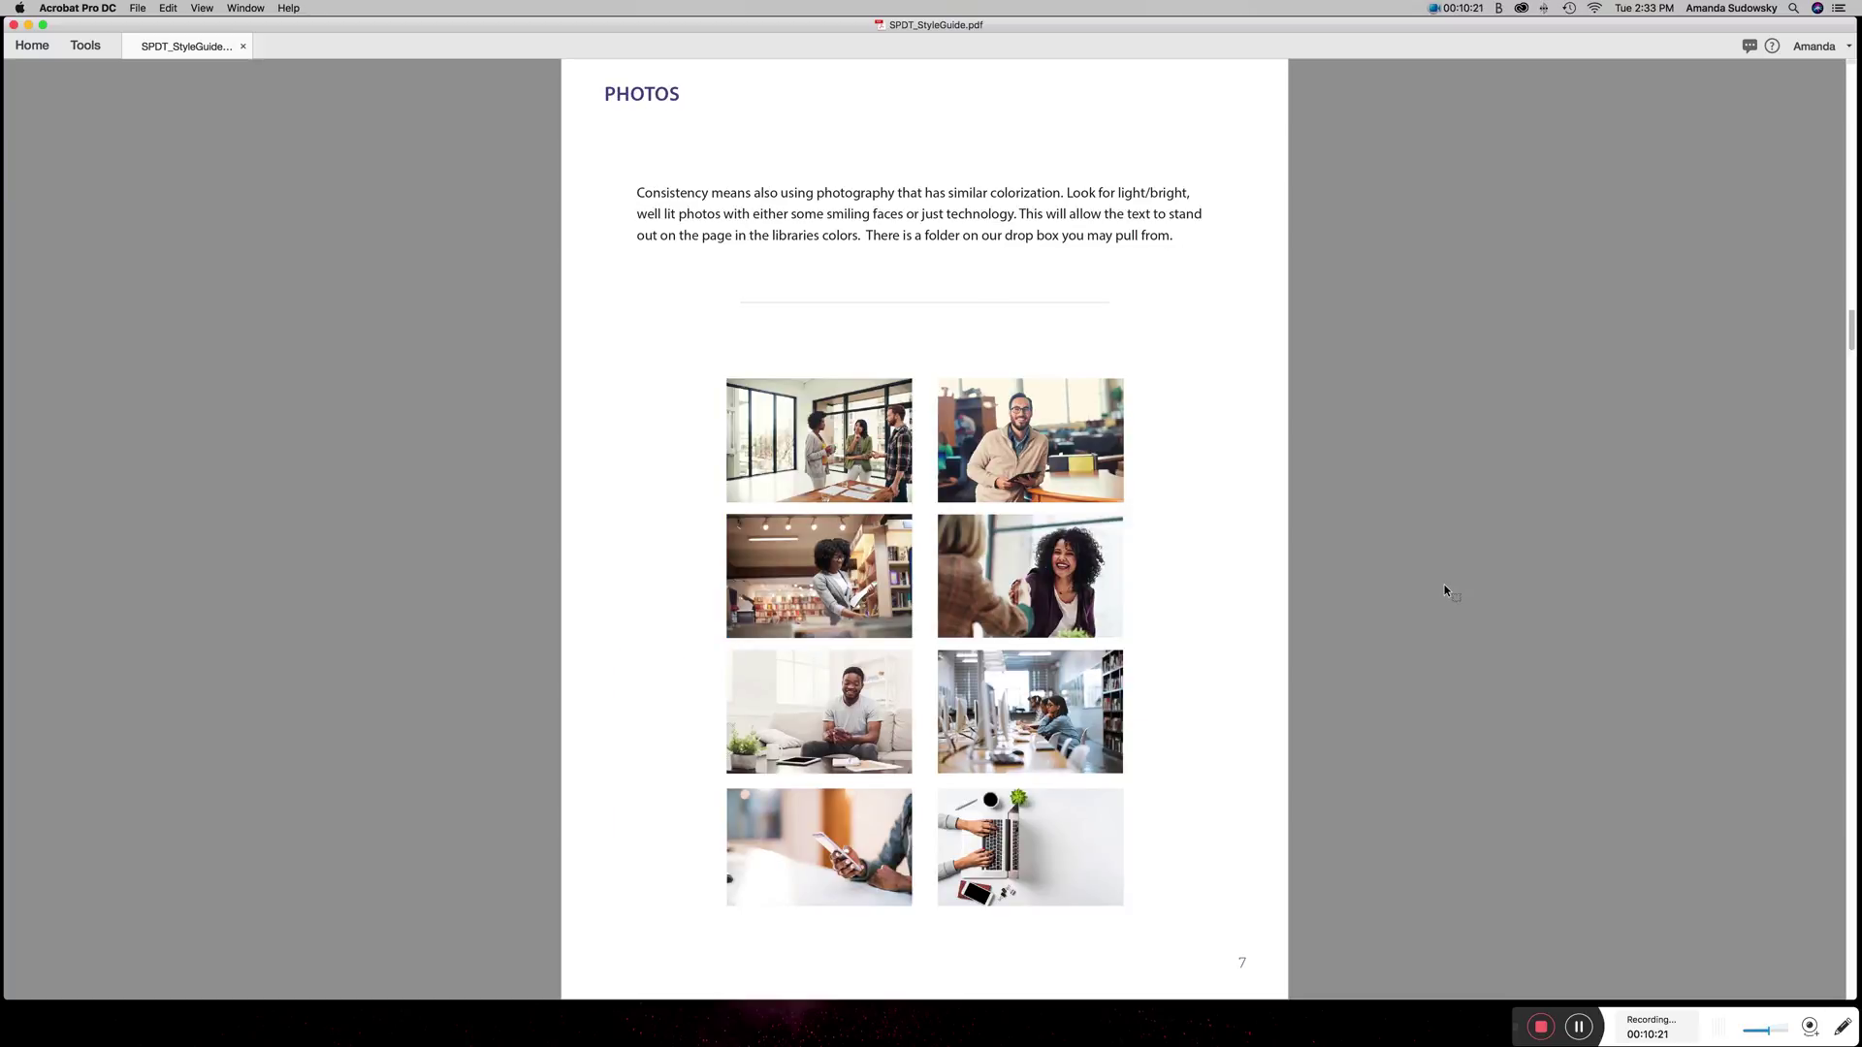
pyautogui.scroll(1, 1445, 591)
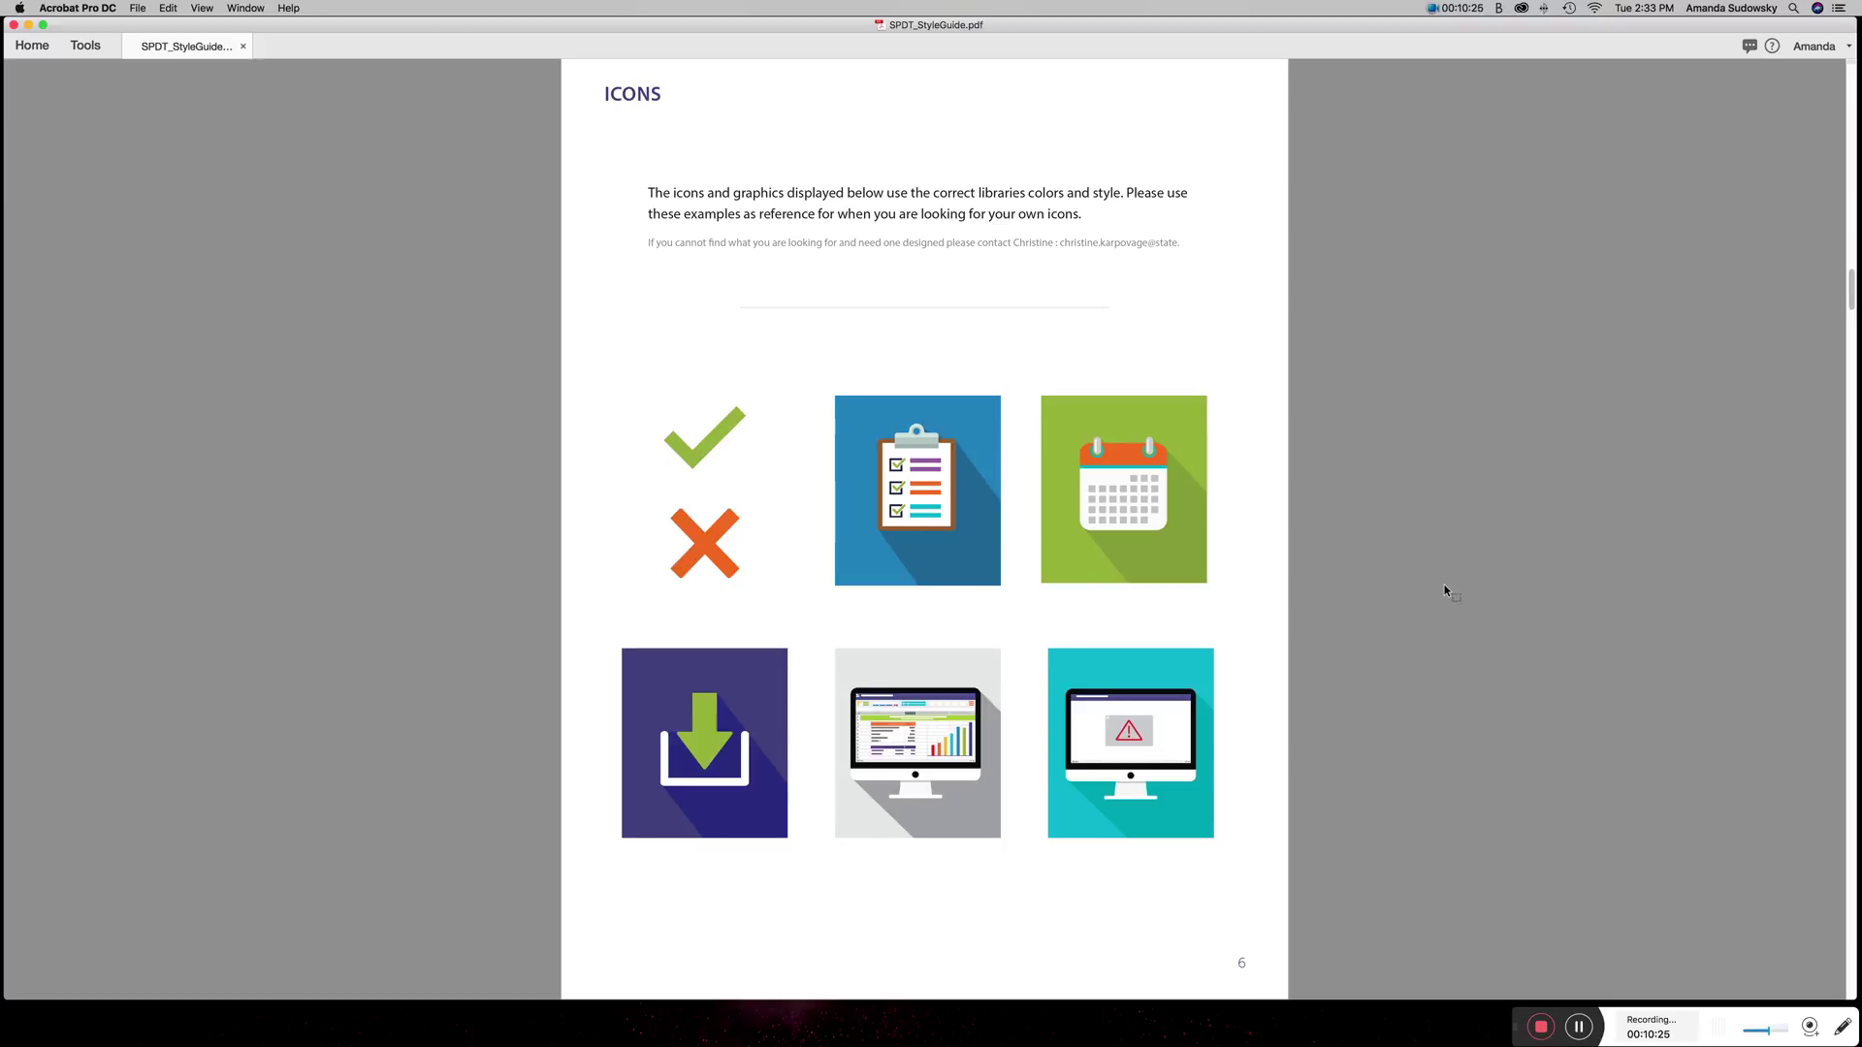
pyautogui.scroll(-1, 1445, 591)
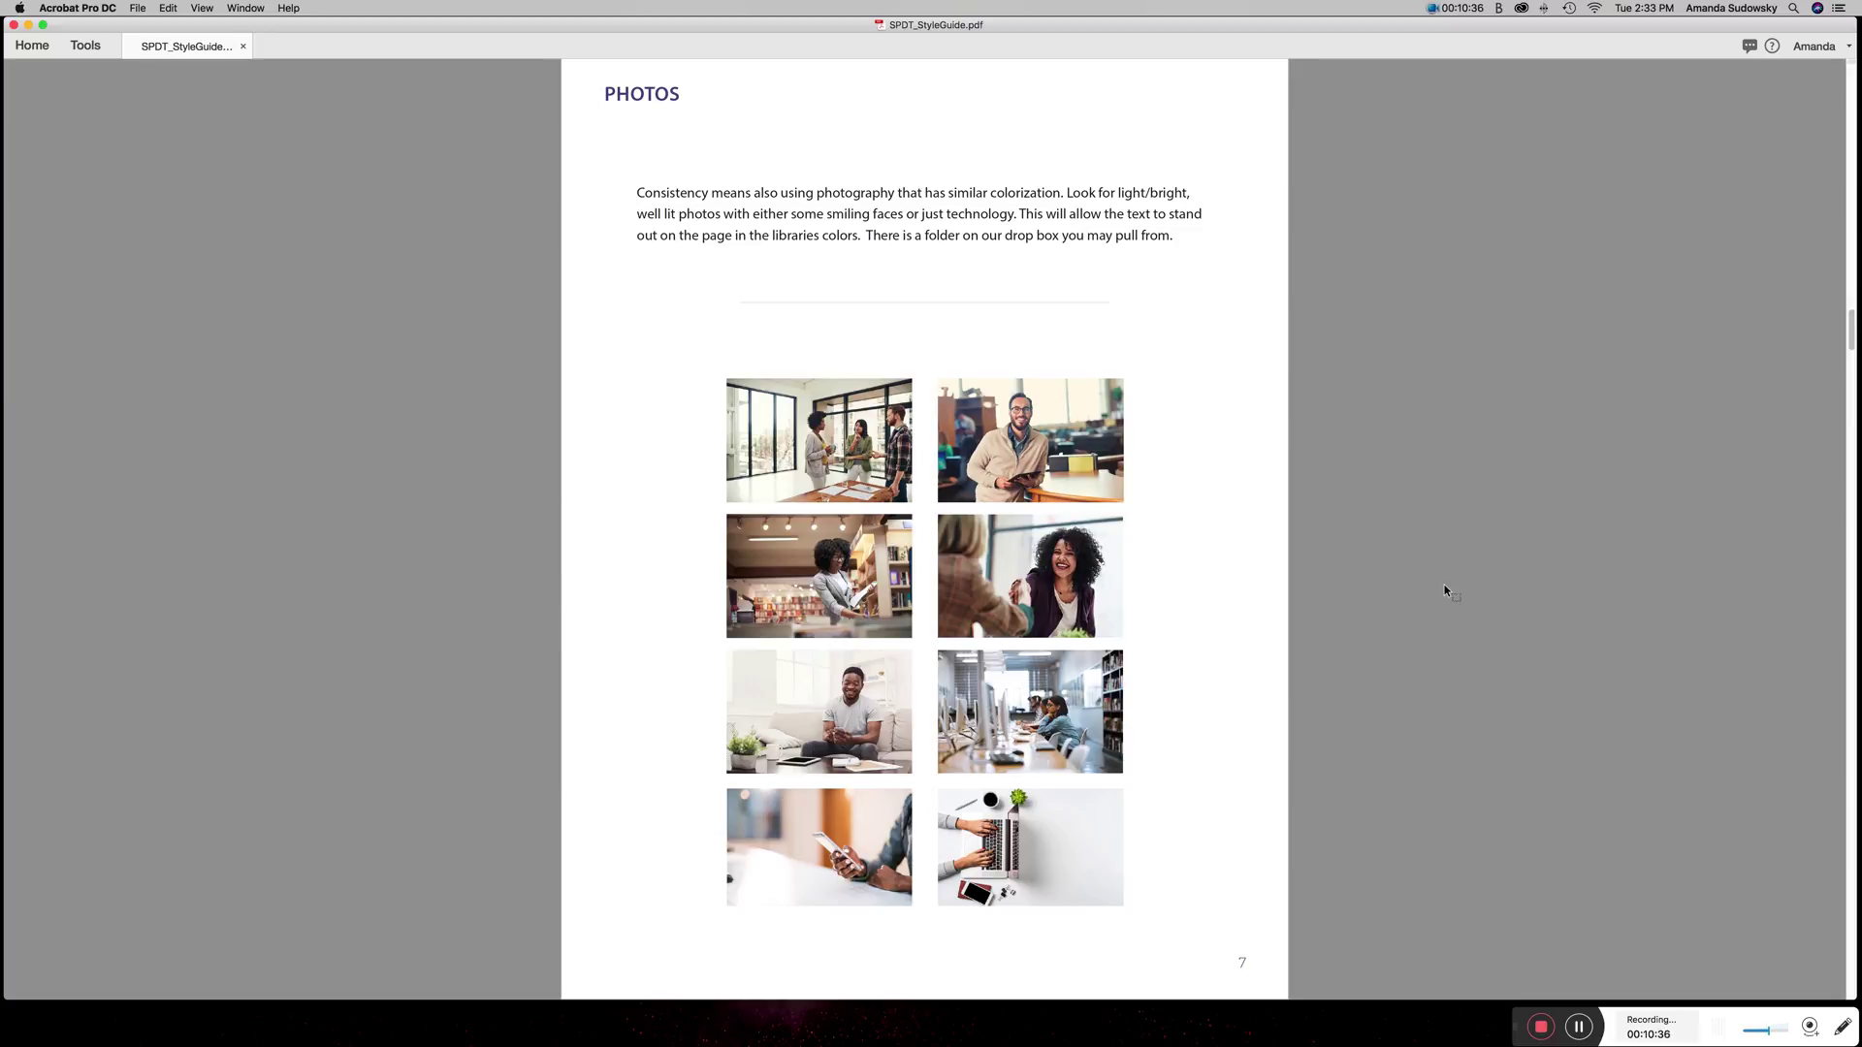
pyautogui.scroll(-3, 1445, 590)
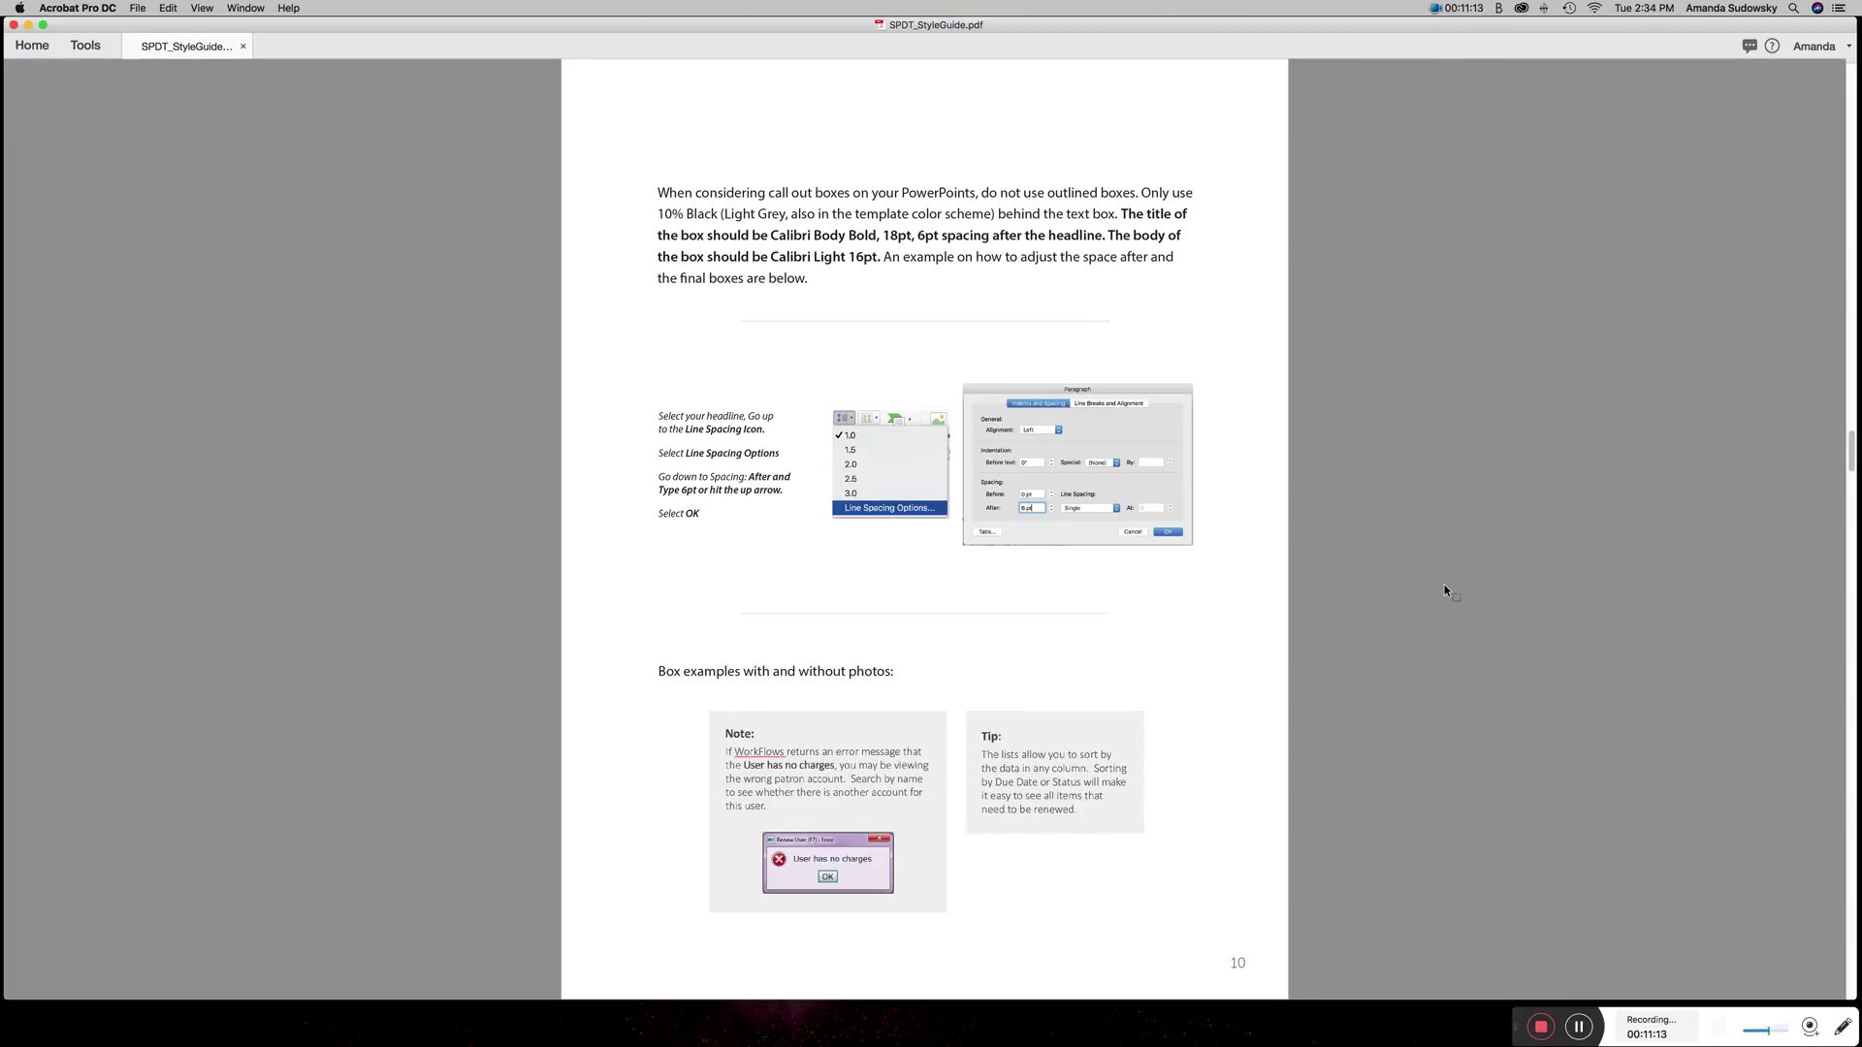
# Step: Read the style guide's instructions for exporting slides to JPEG, uploading to Niche Academy, creating the Resources and Questions pages, and basic HTML code
pyautogui.scroll(-2, 1444, 590)
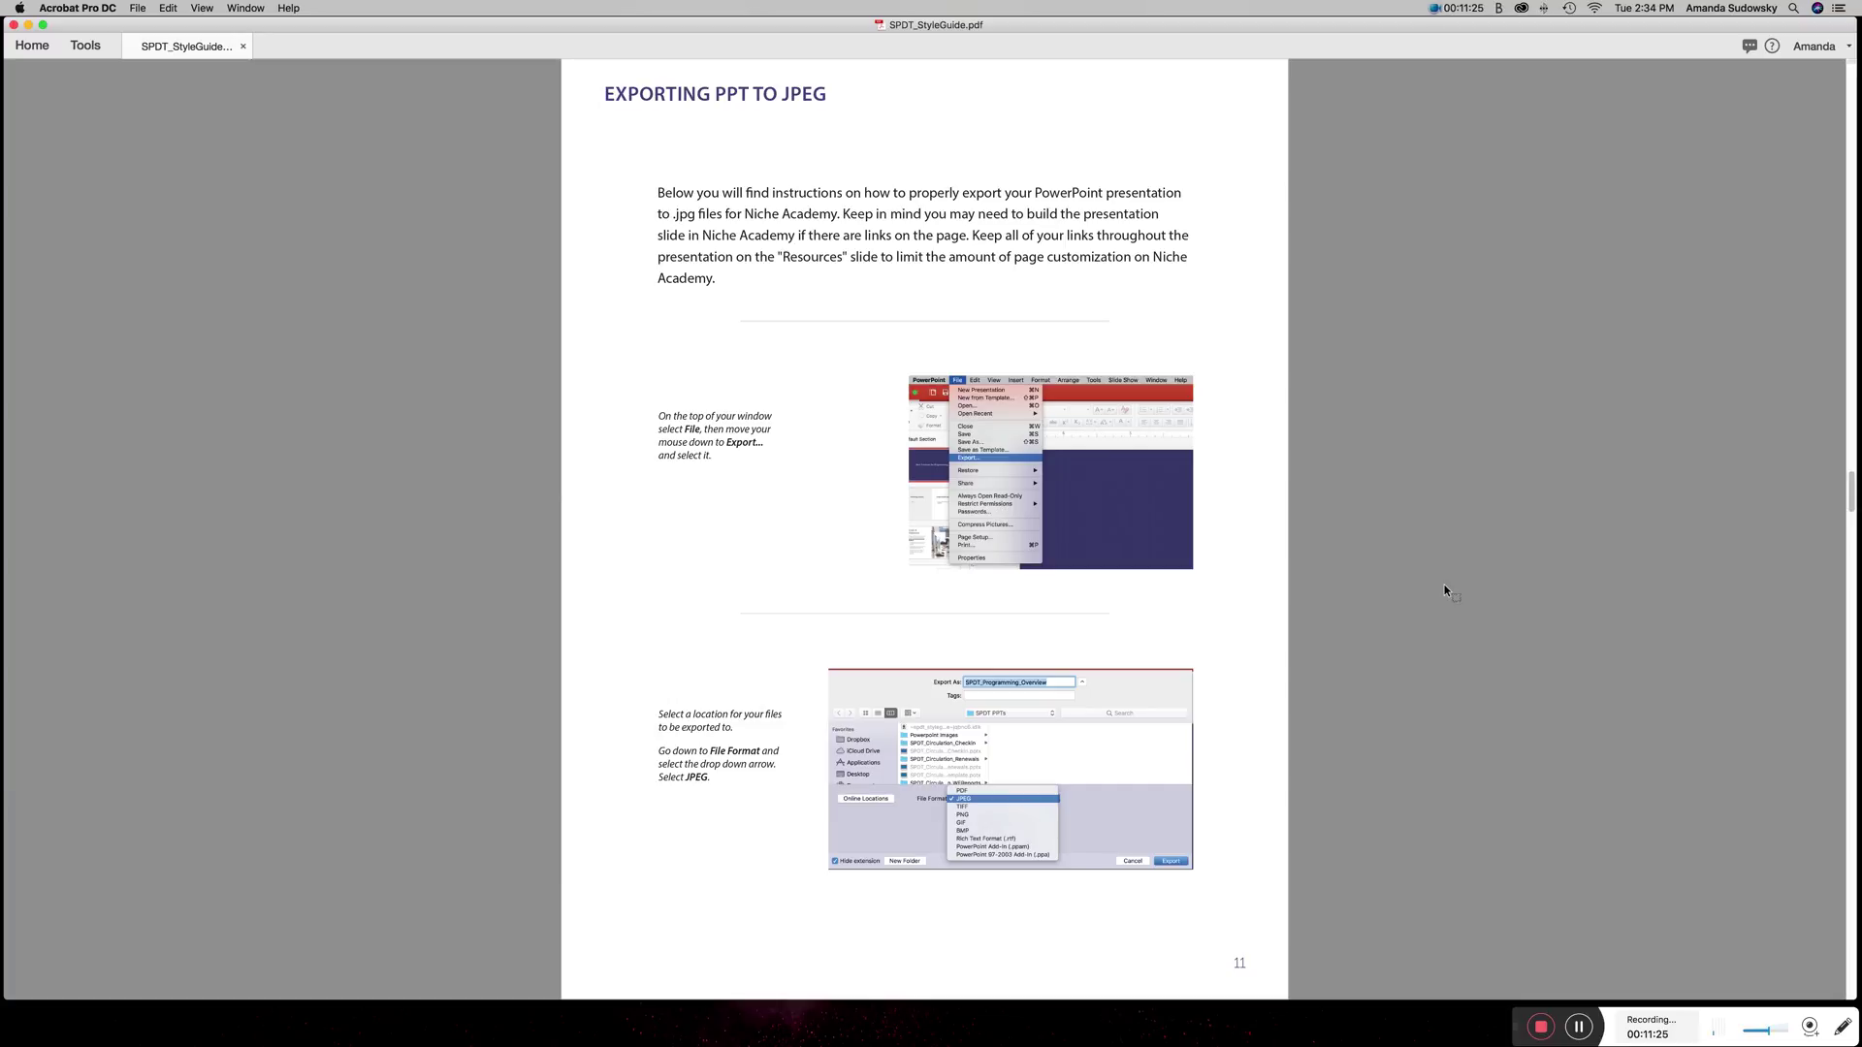
pyautogui.scroll(-2, 1444, 590)
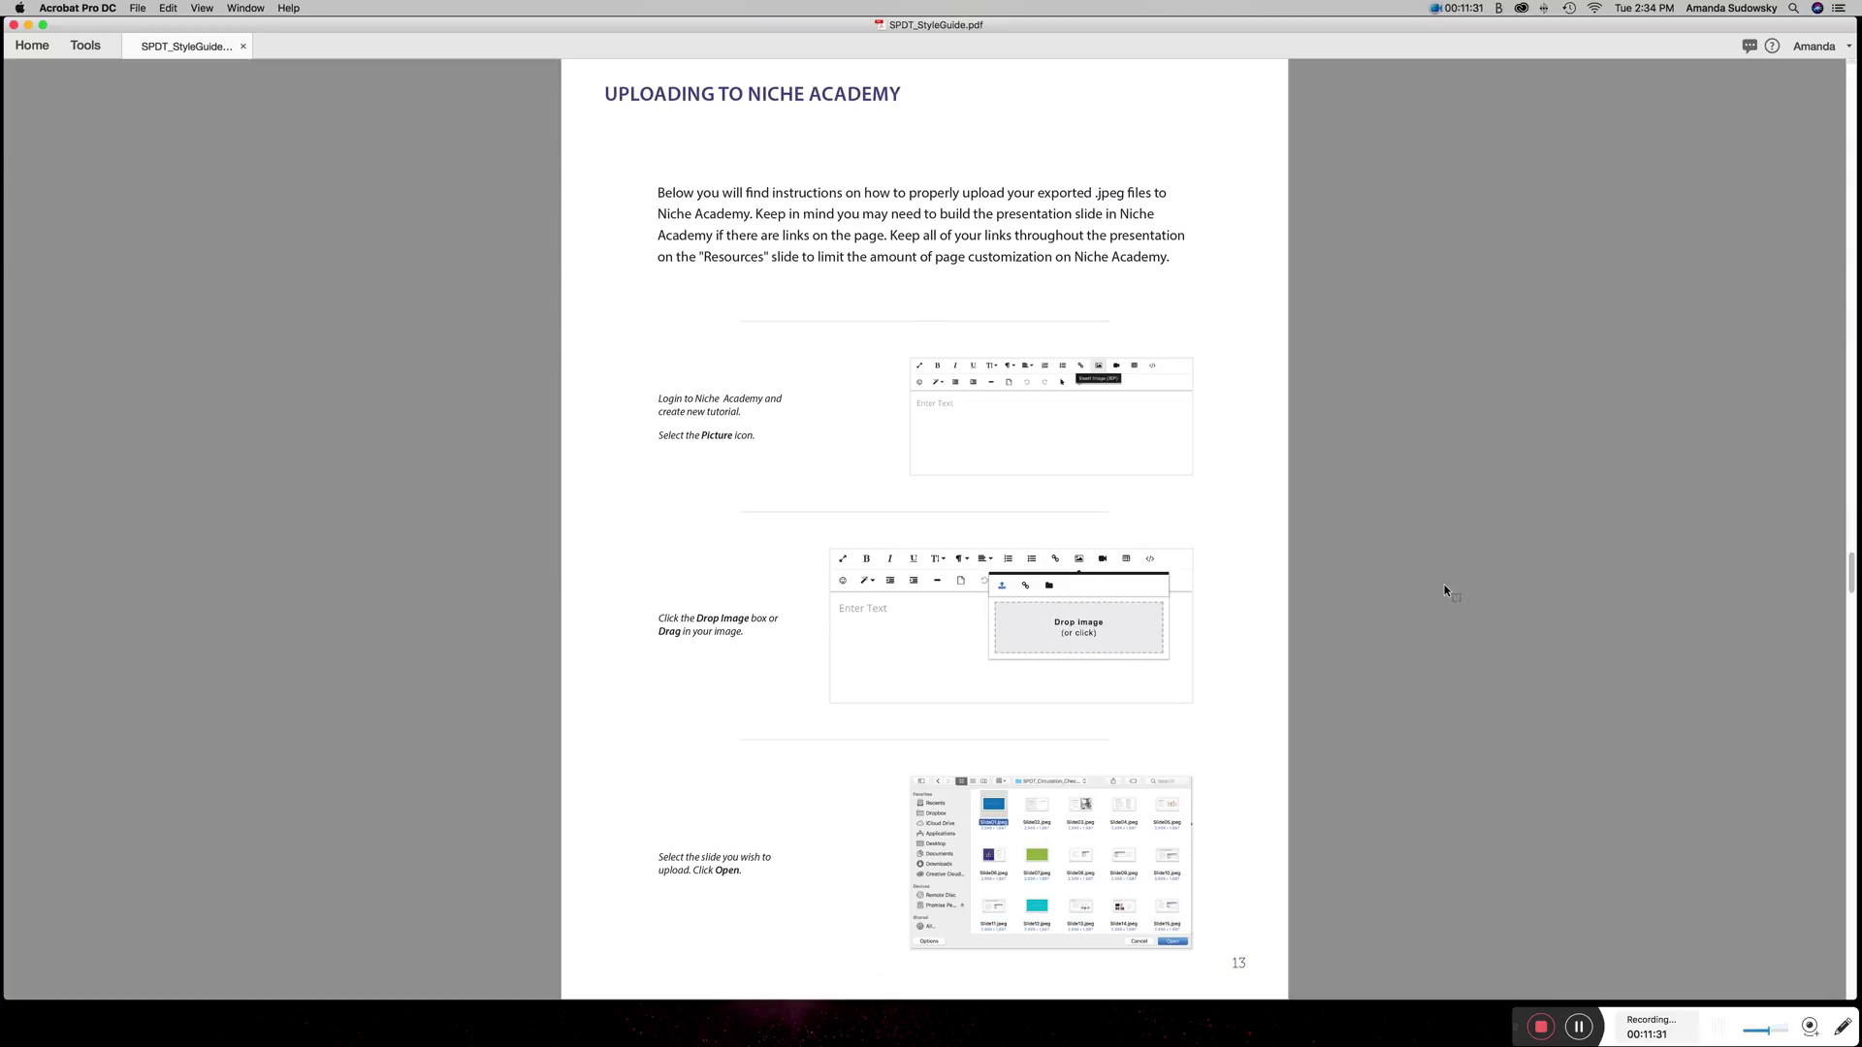
pyautogui.scroll(-1, 1444, 590)
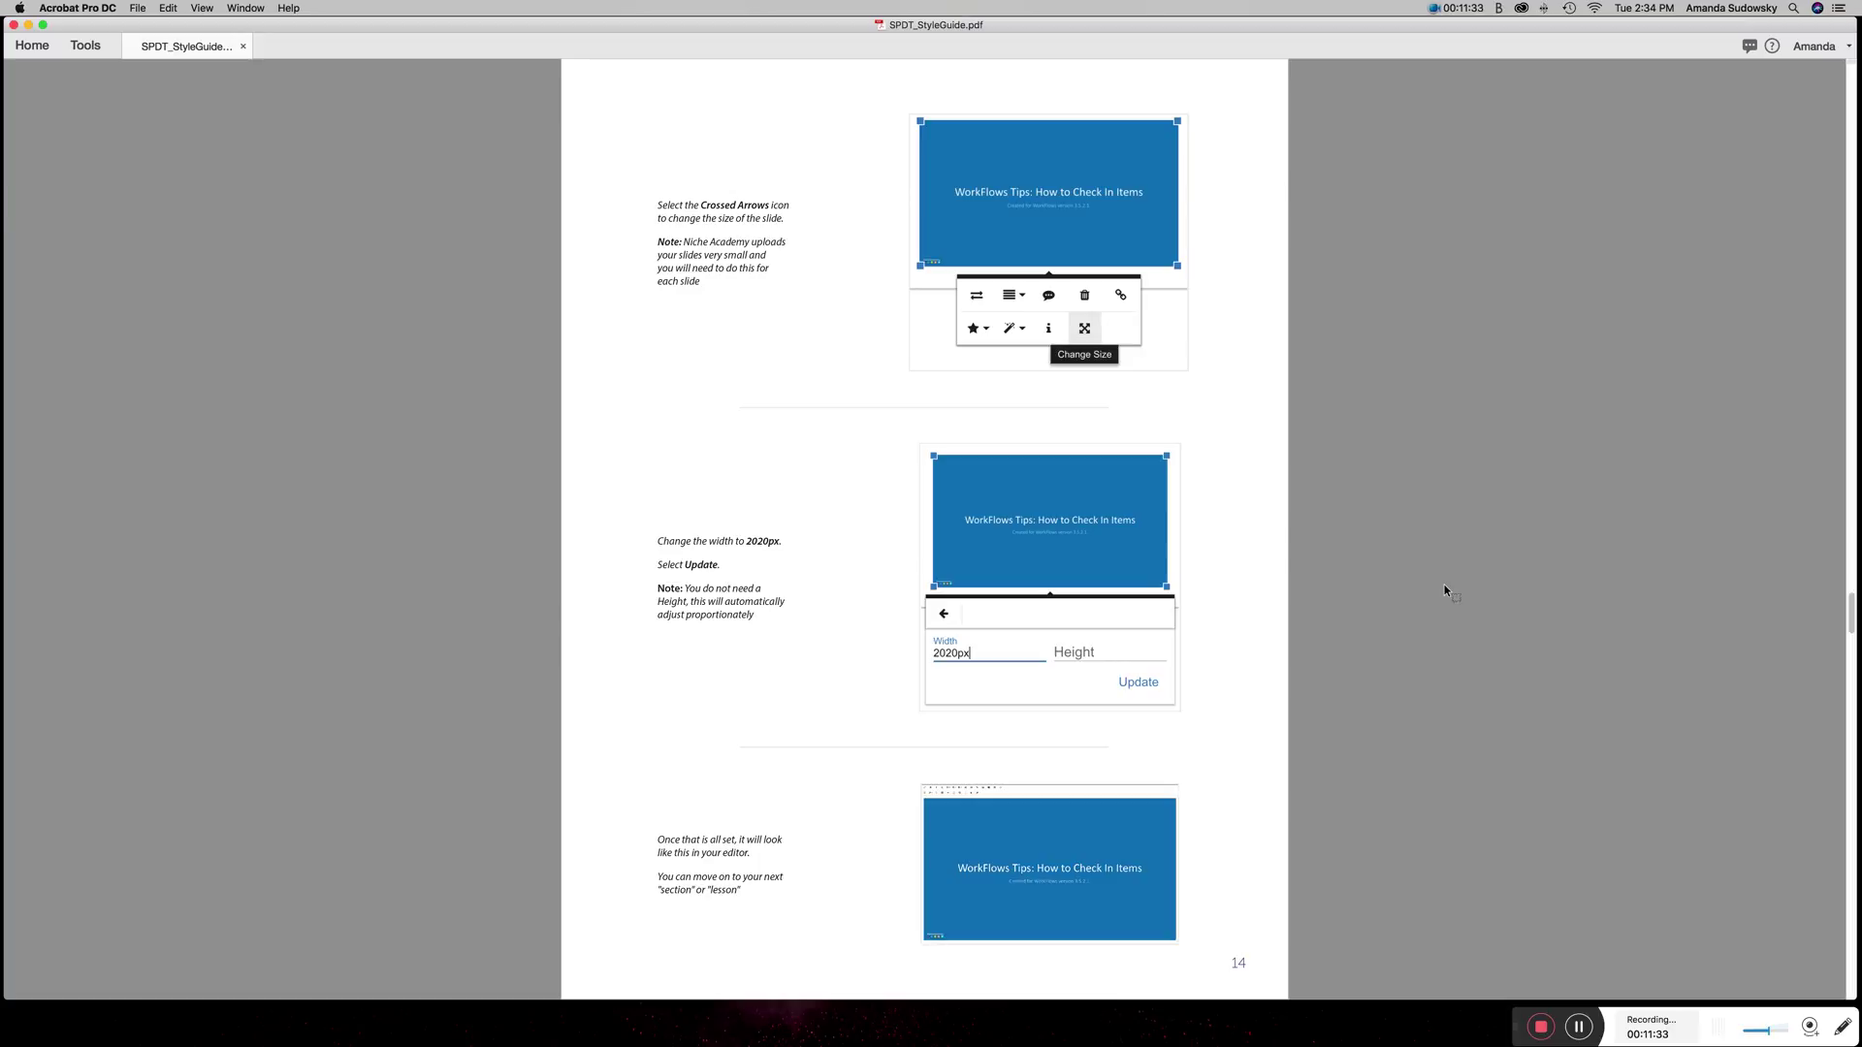
pyautogui.scroll(-1, 1443, 590)
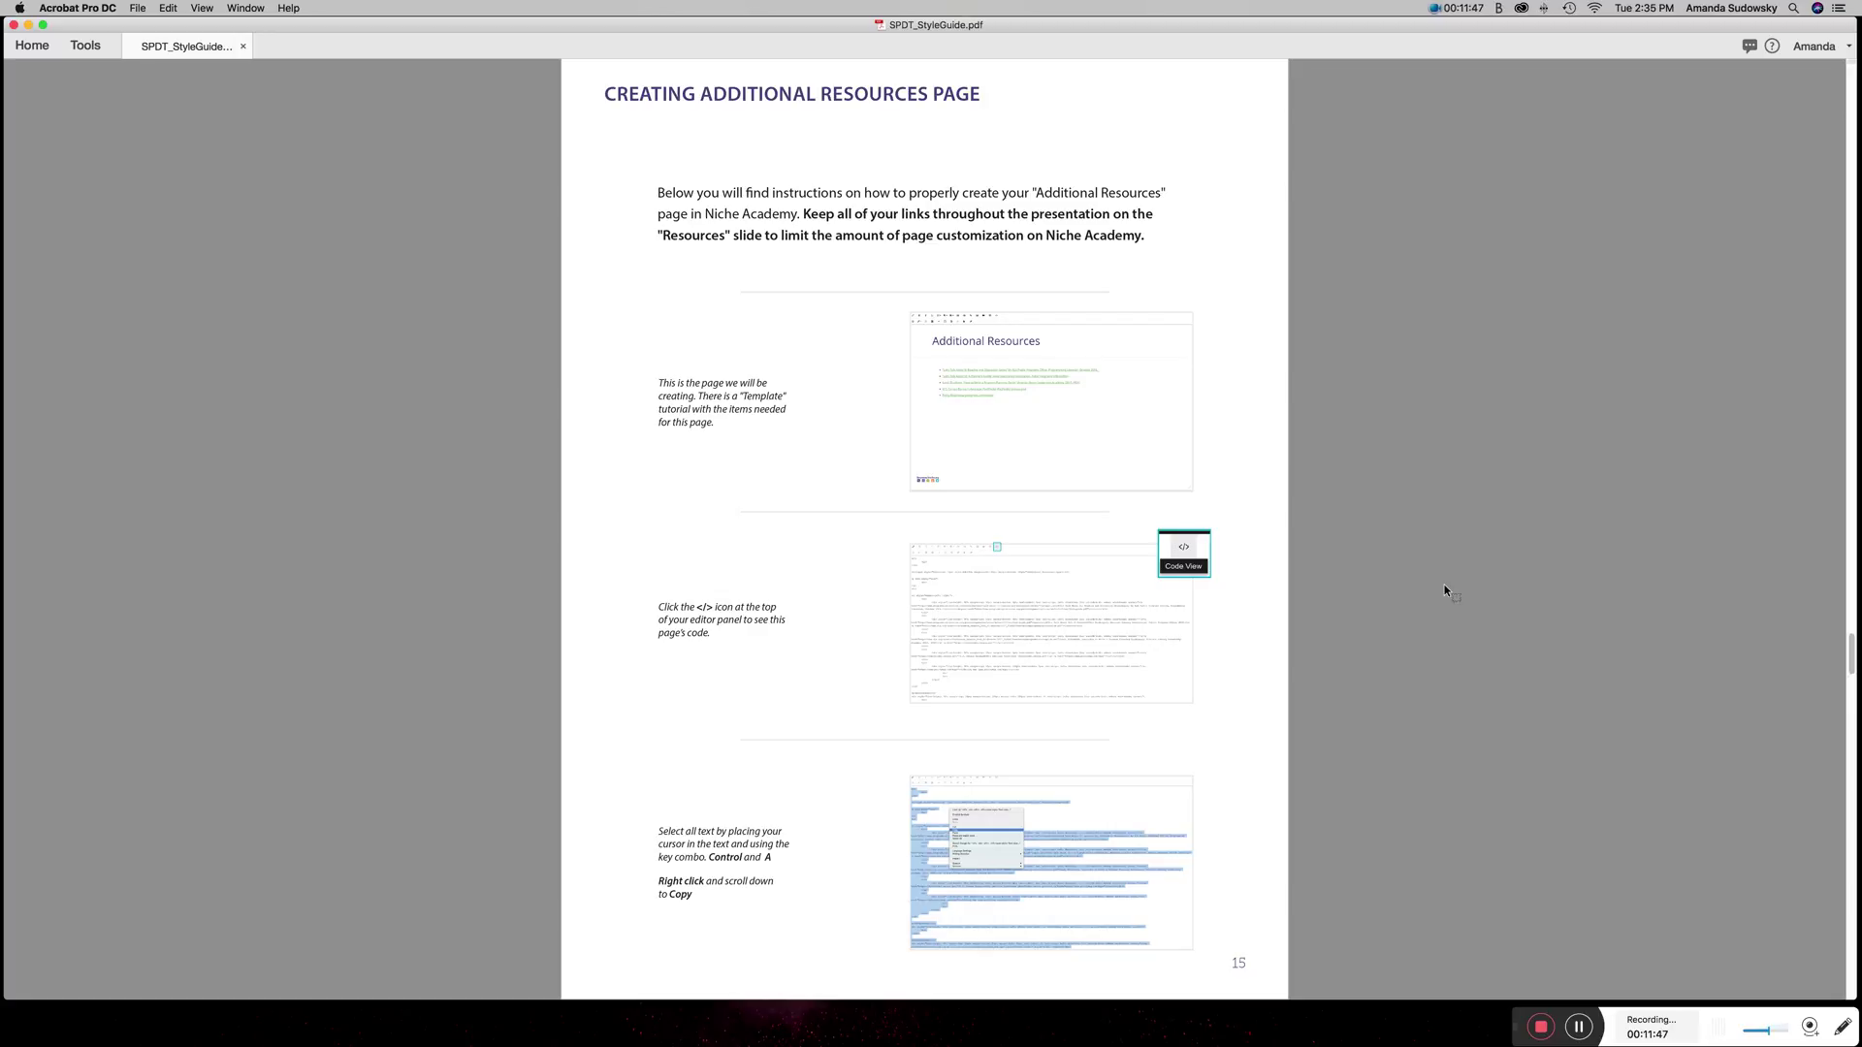
pyautogui.scroll(-3, 1444, 590)
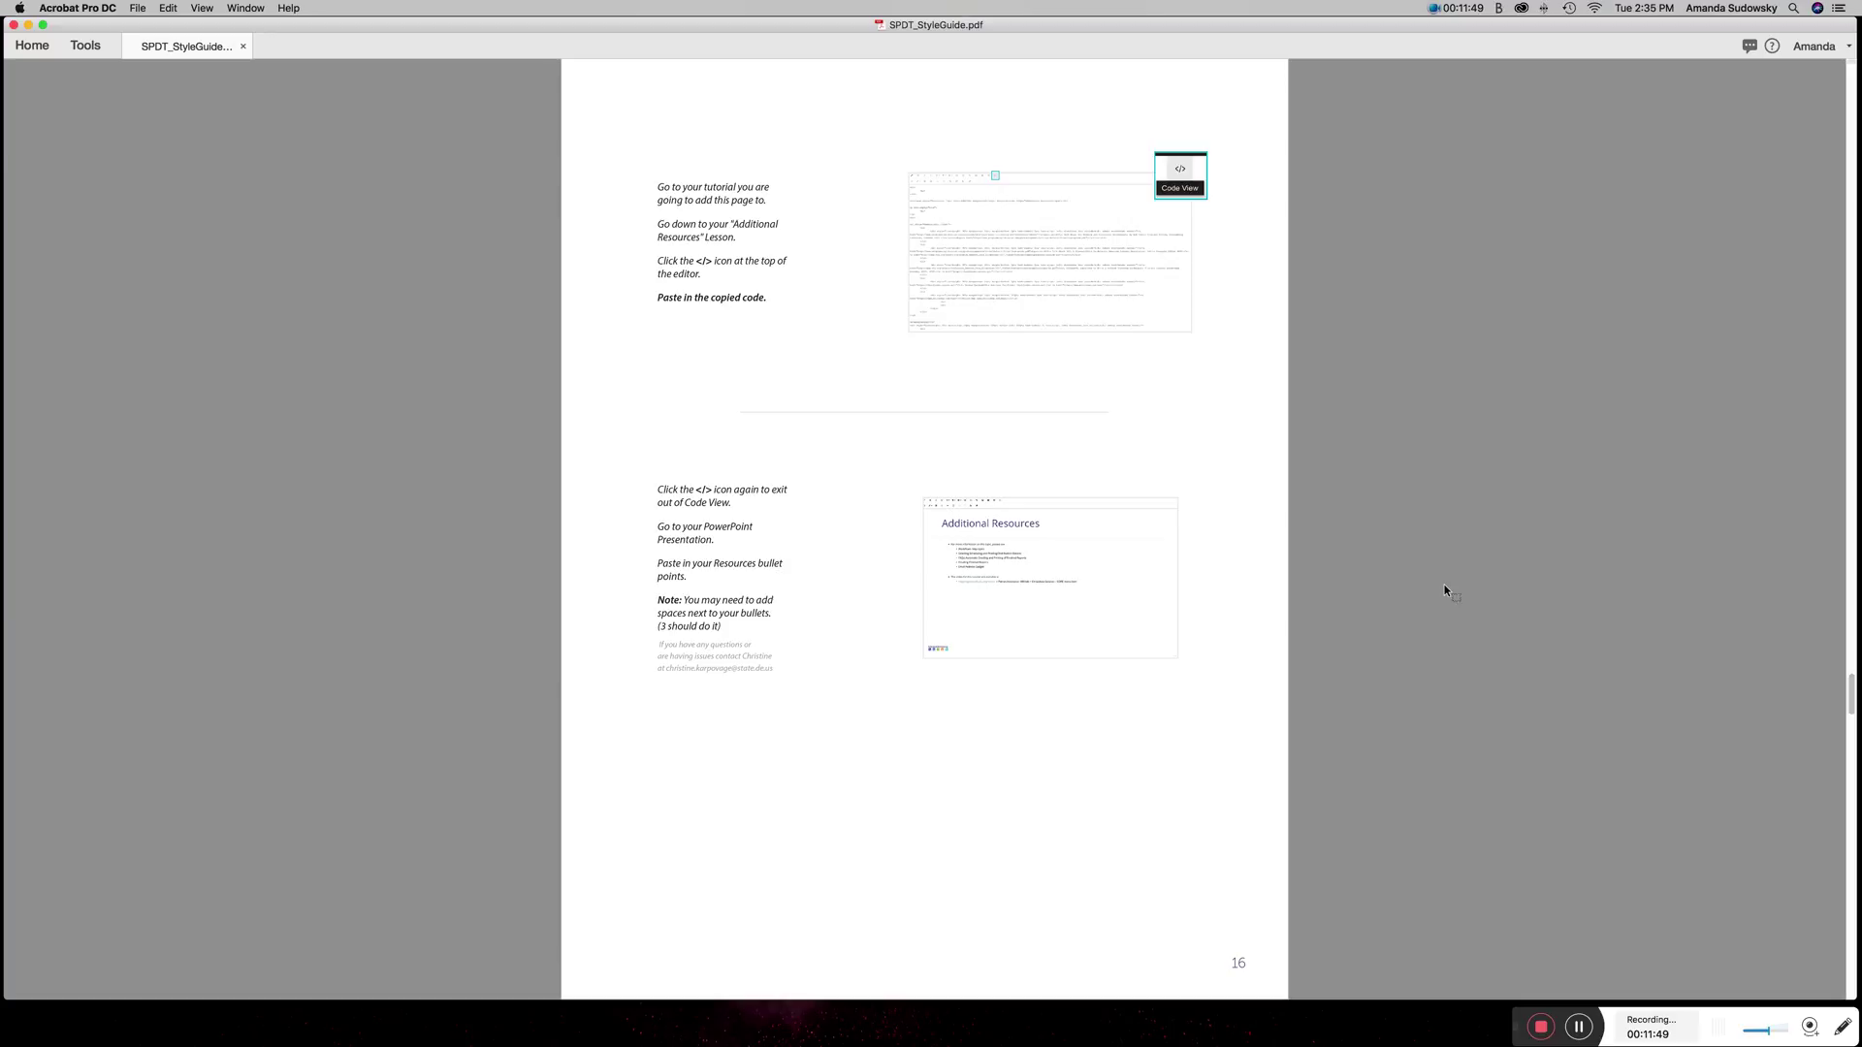
pyautogui.scroll(-3, 1444, 589)
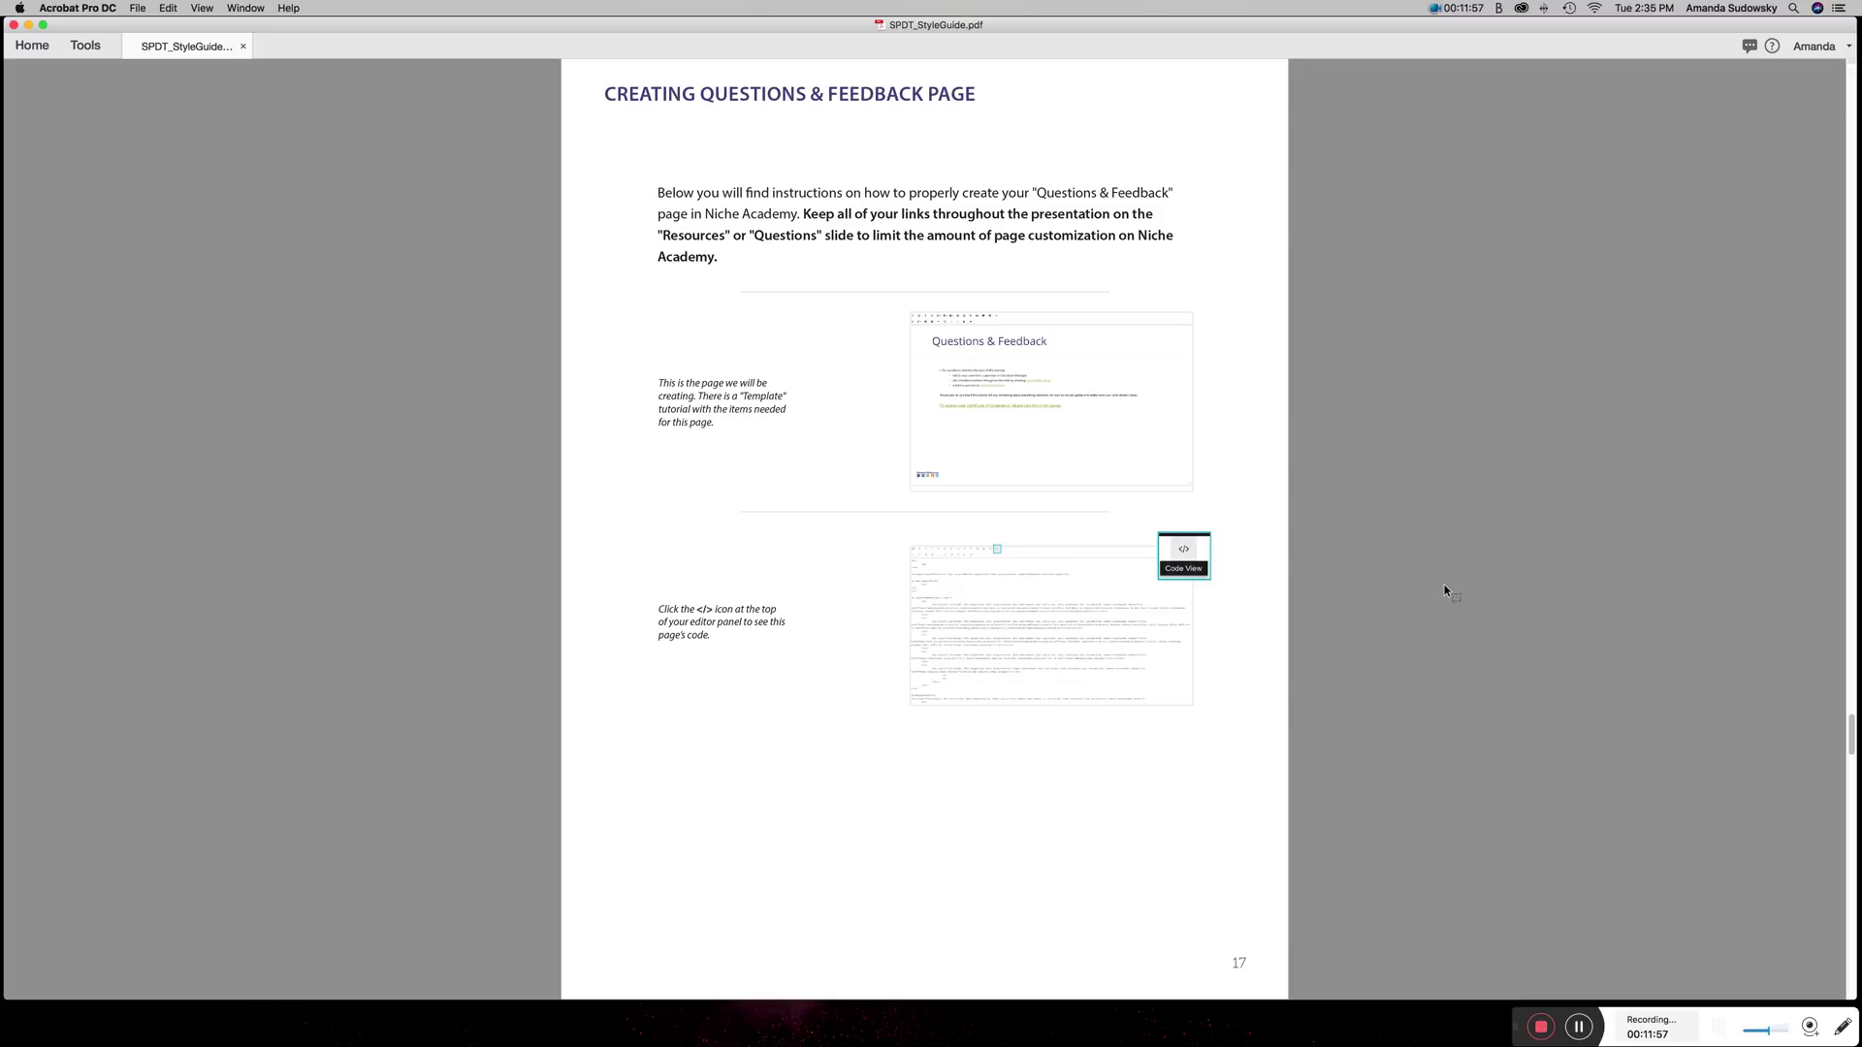
pyautogui.scroll(-3, 1444, 589)
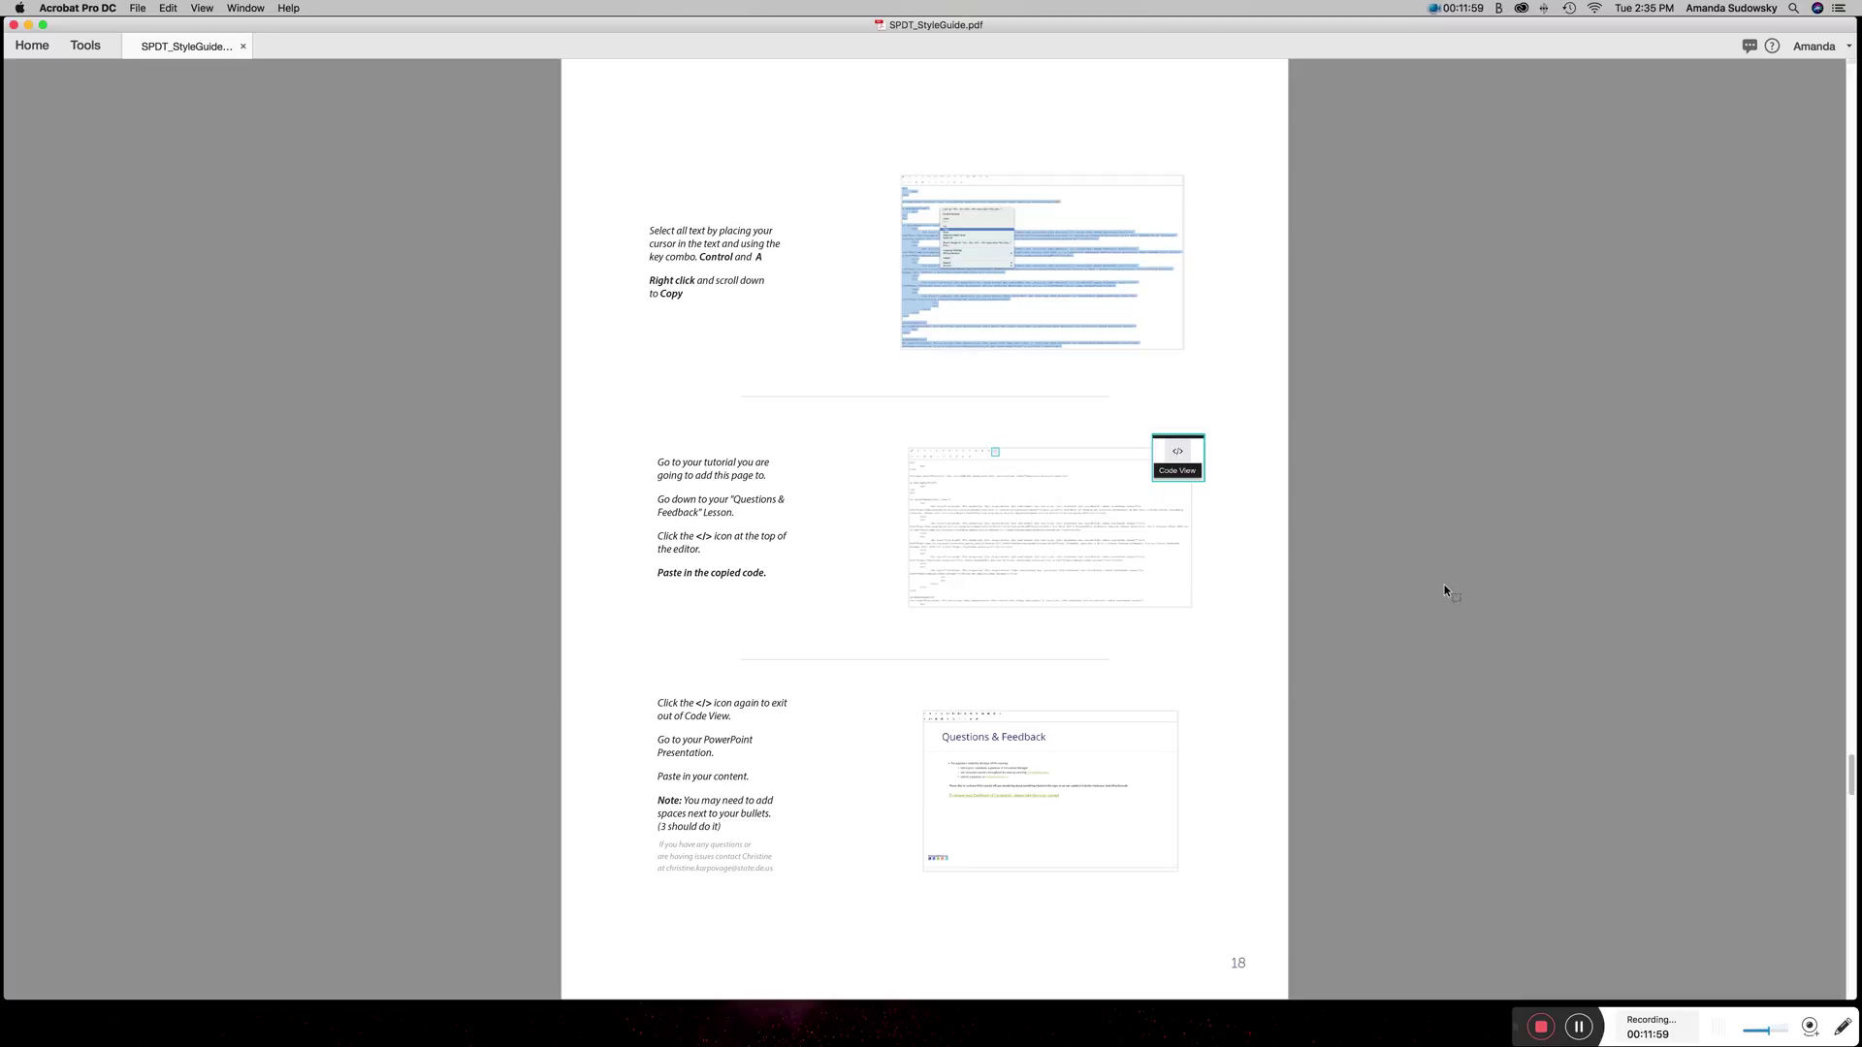
pyautogui.scroll(-3, 1444, 589)
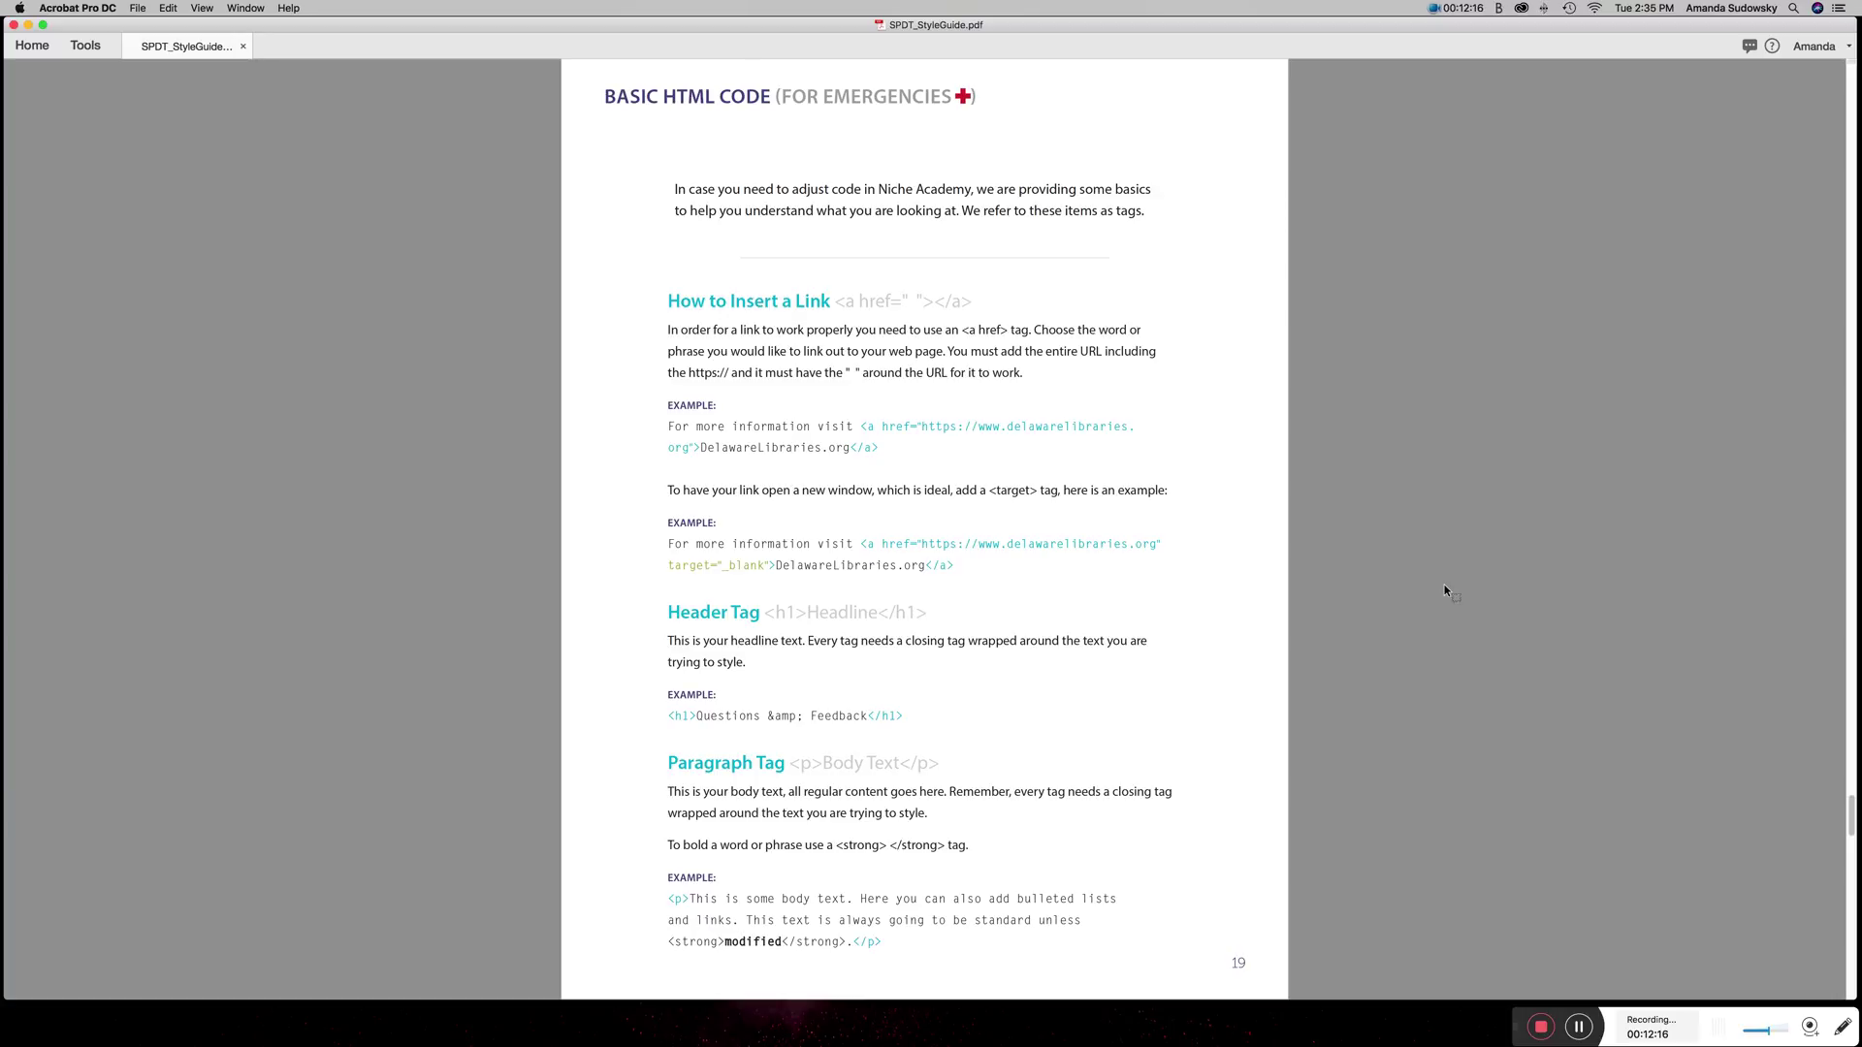
pyautogui.scroll(-3, 1445, 590)
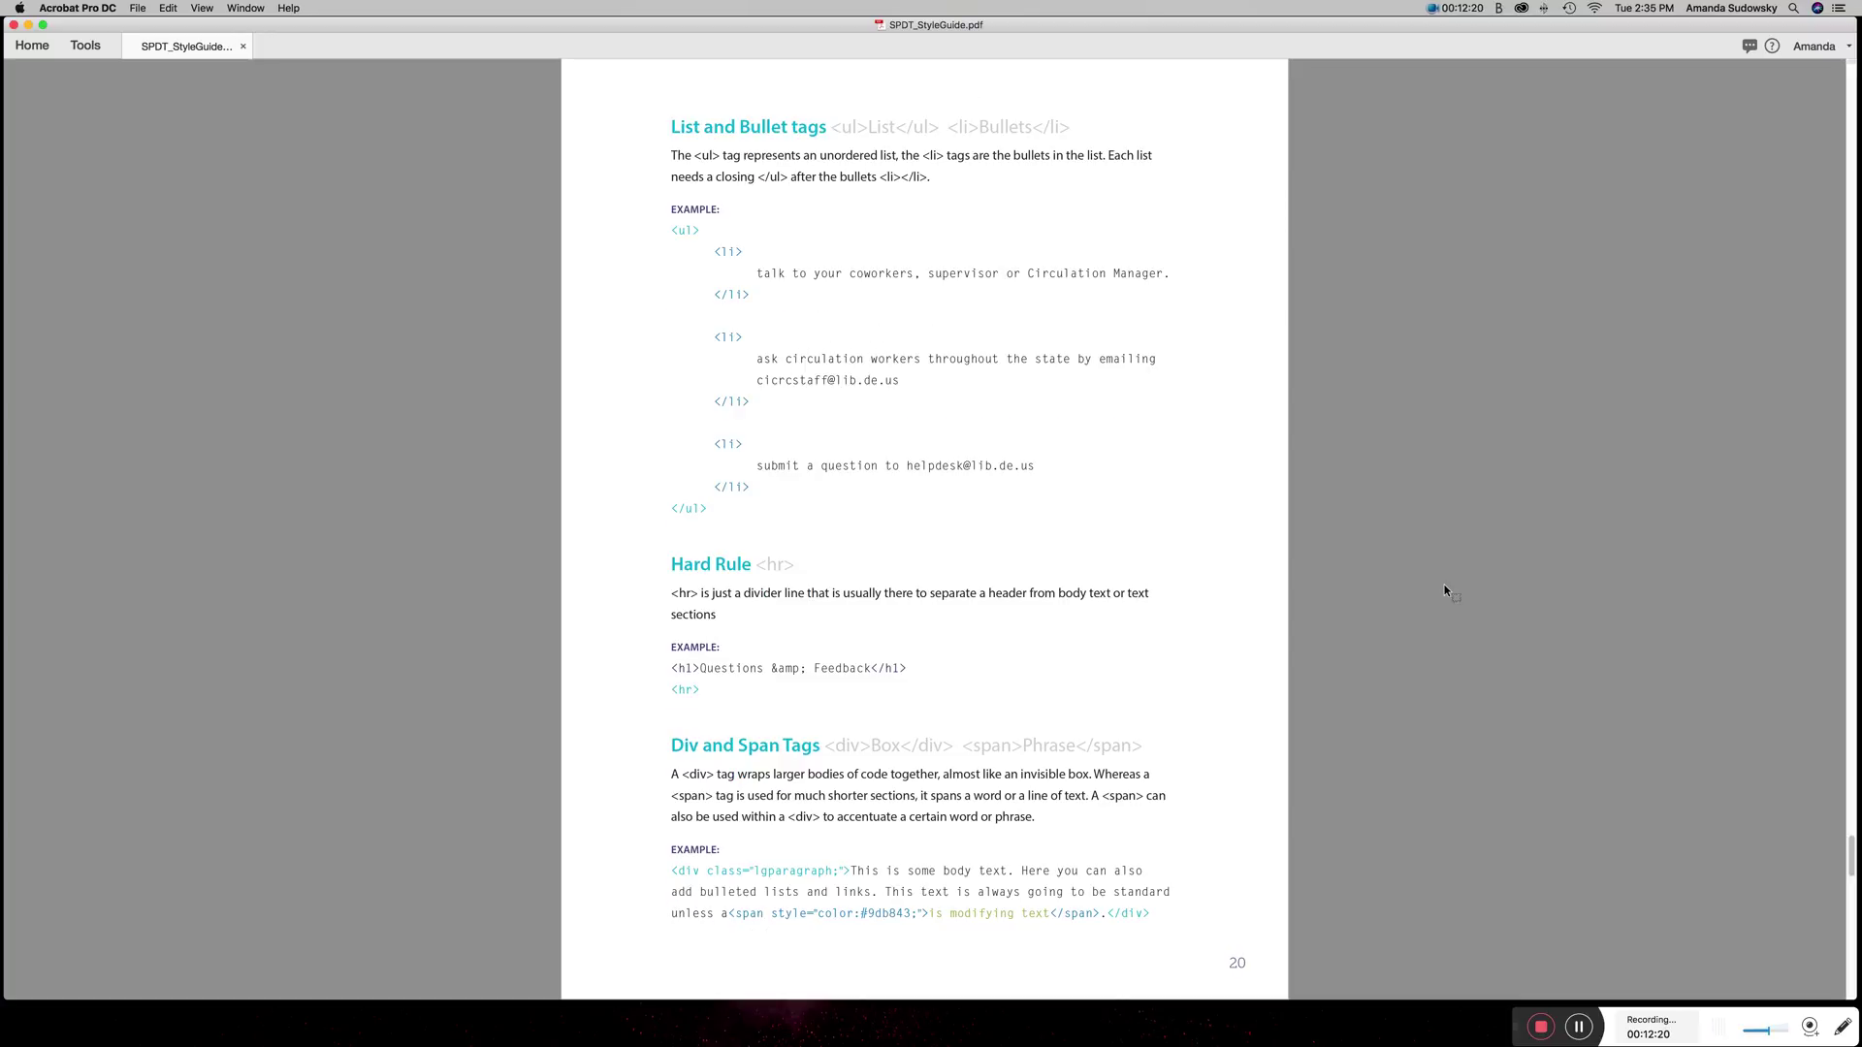
pyautogui.scroll(-3, 1445, 589)
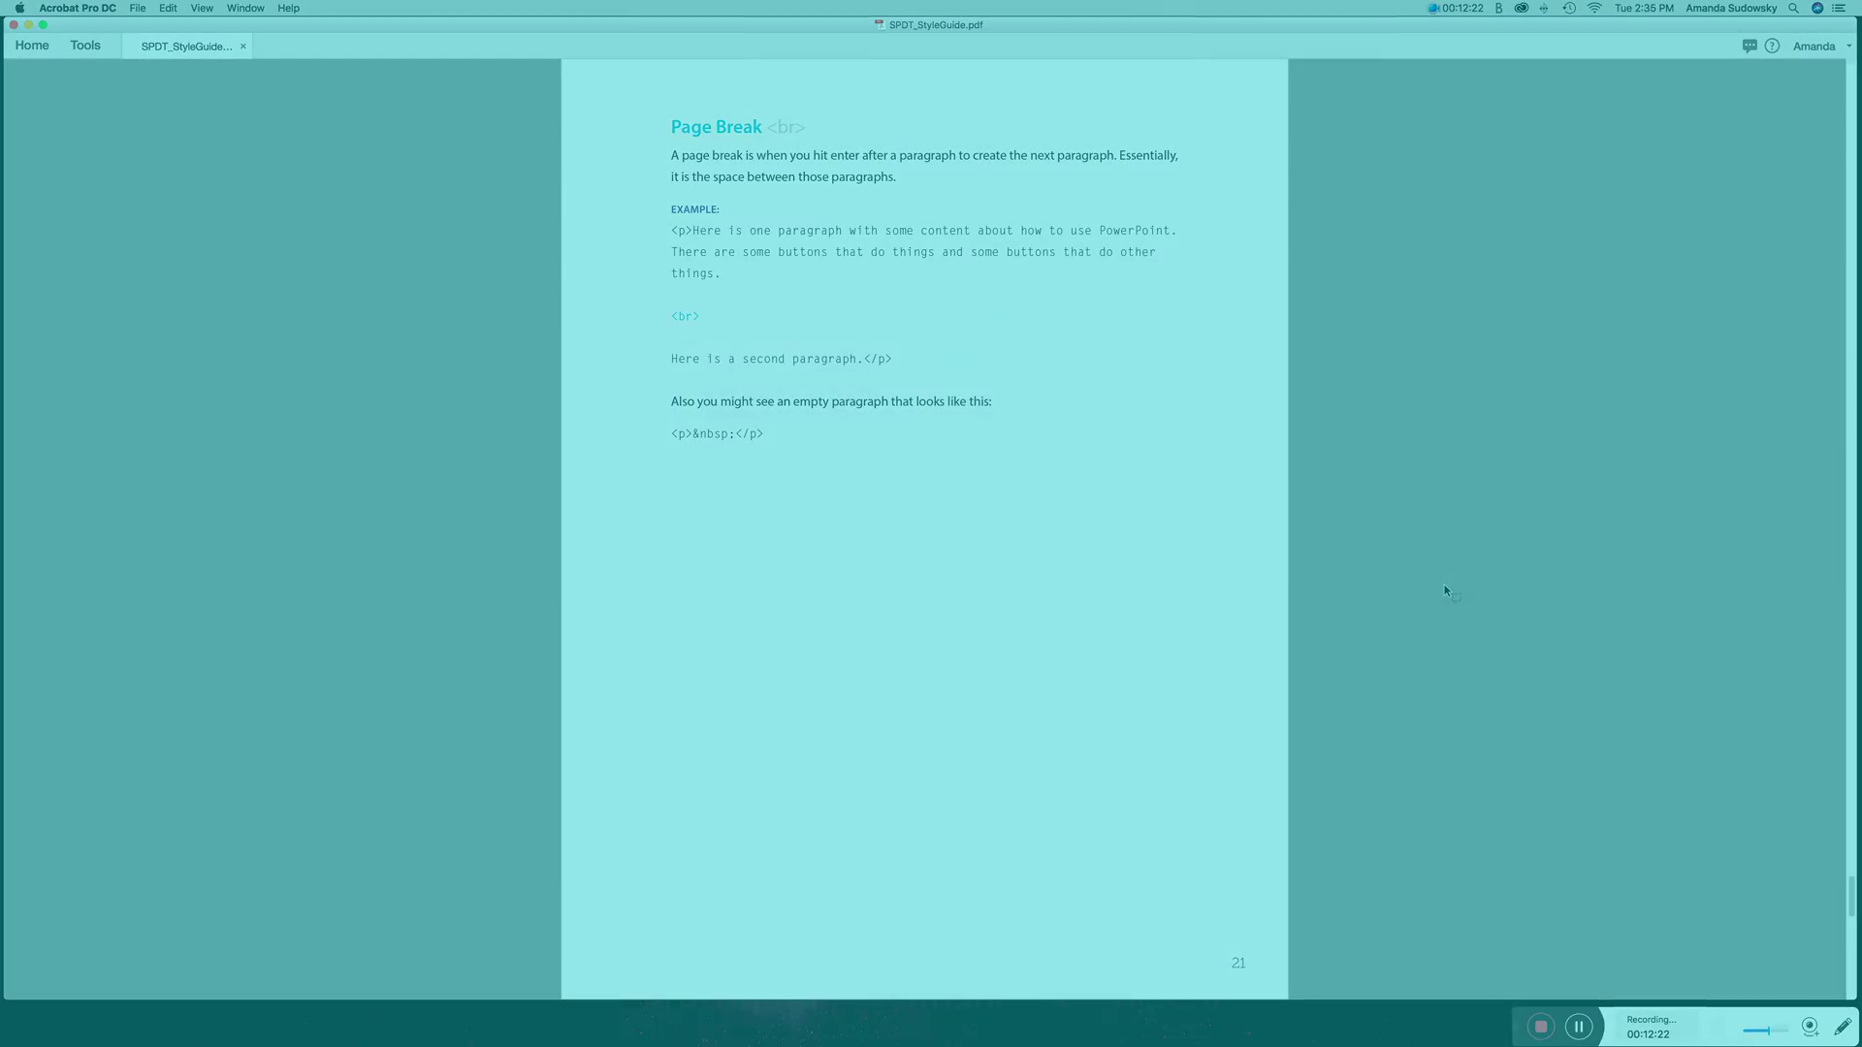